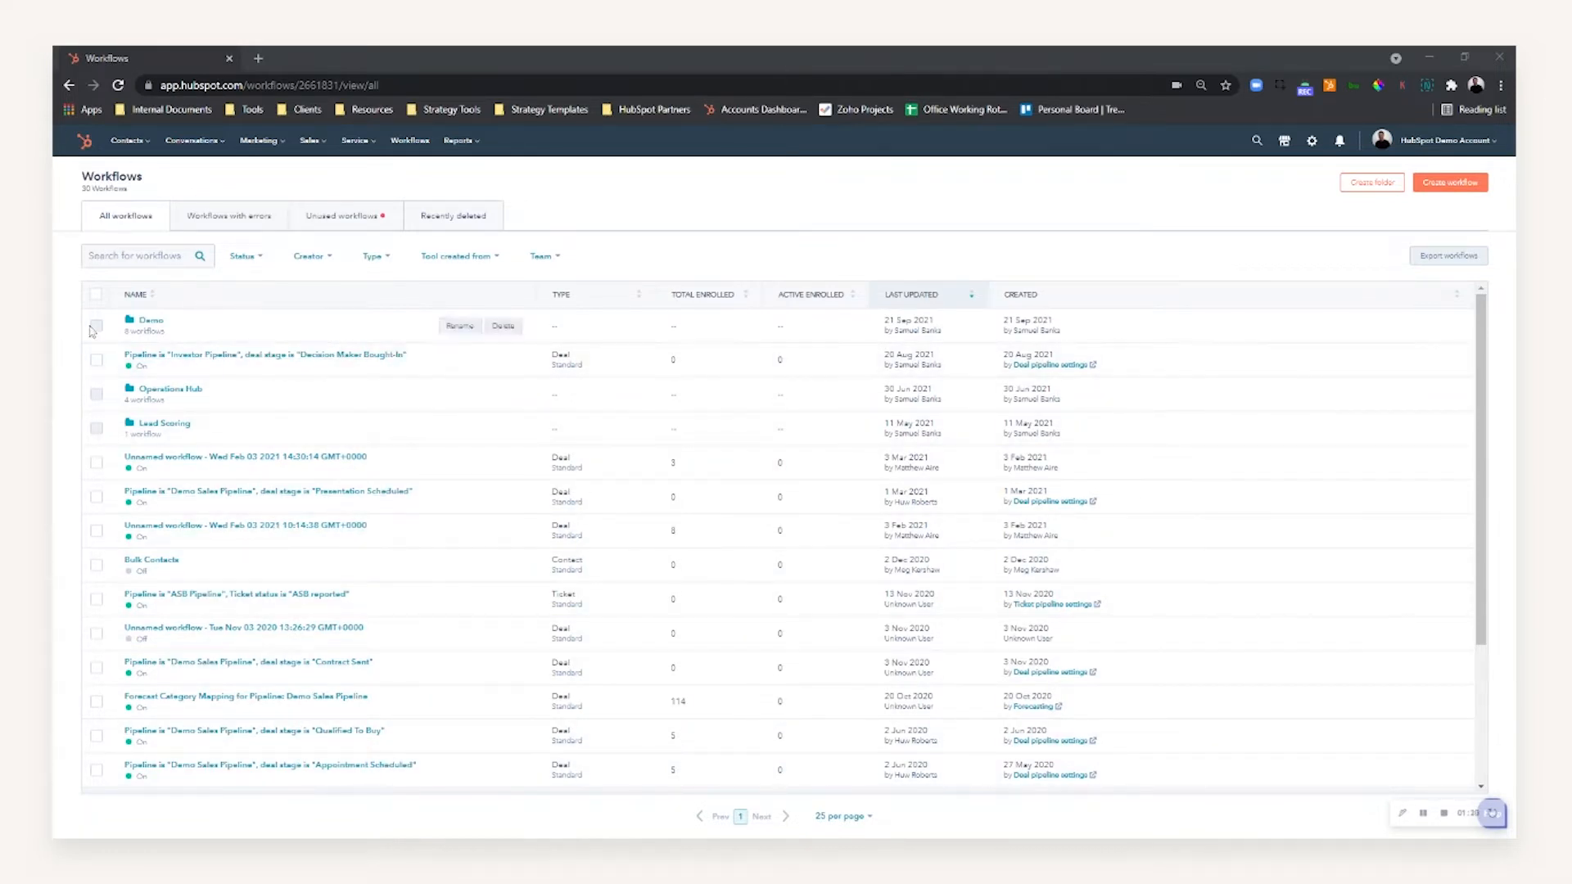
# - Examine the workflow list's filter options for status, creator, type, originating tool and team
pyautogui.click(257, 260)
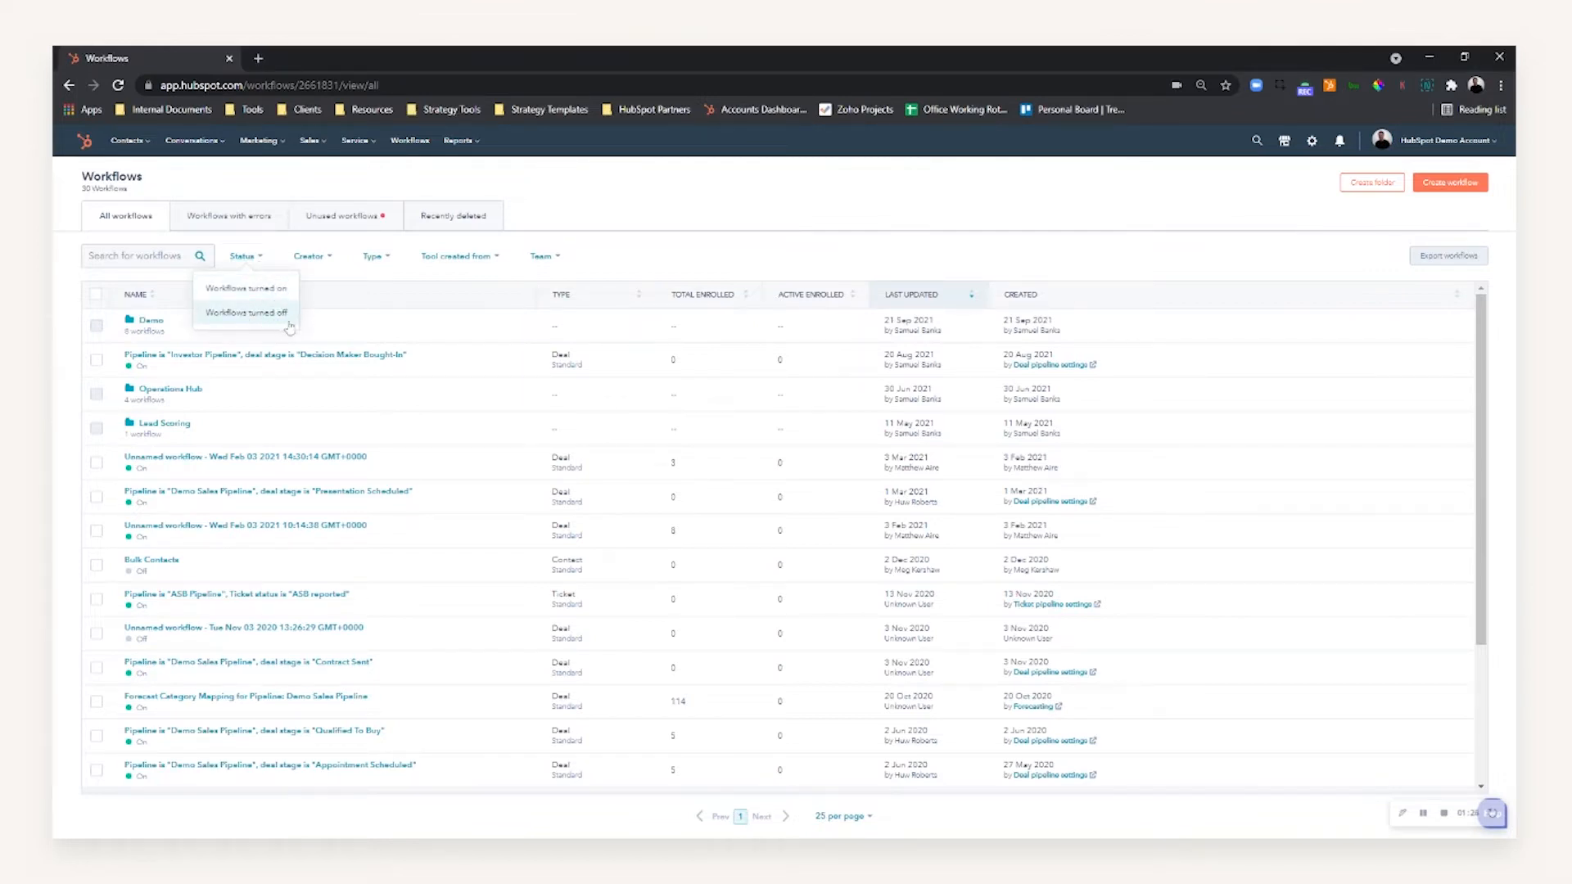
pyautogui.click(308, 256)
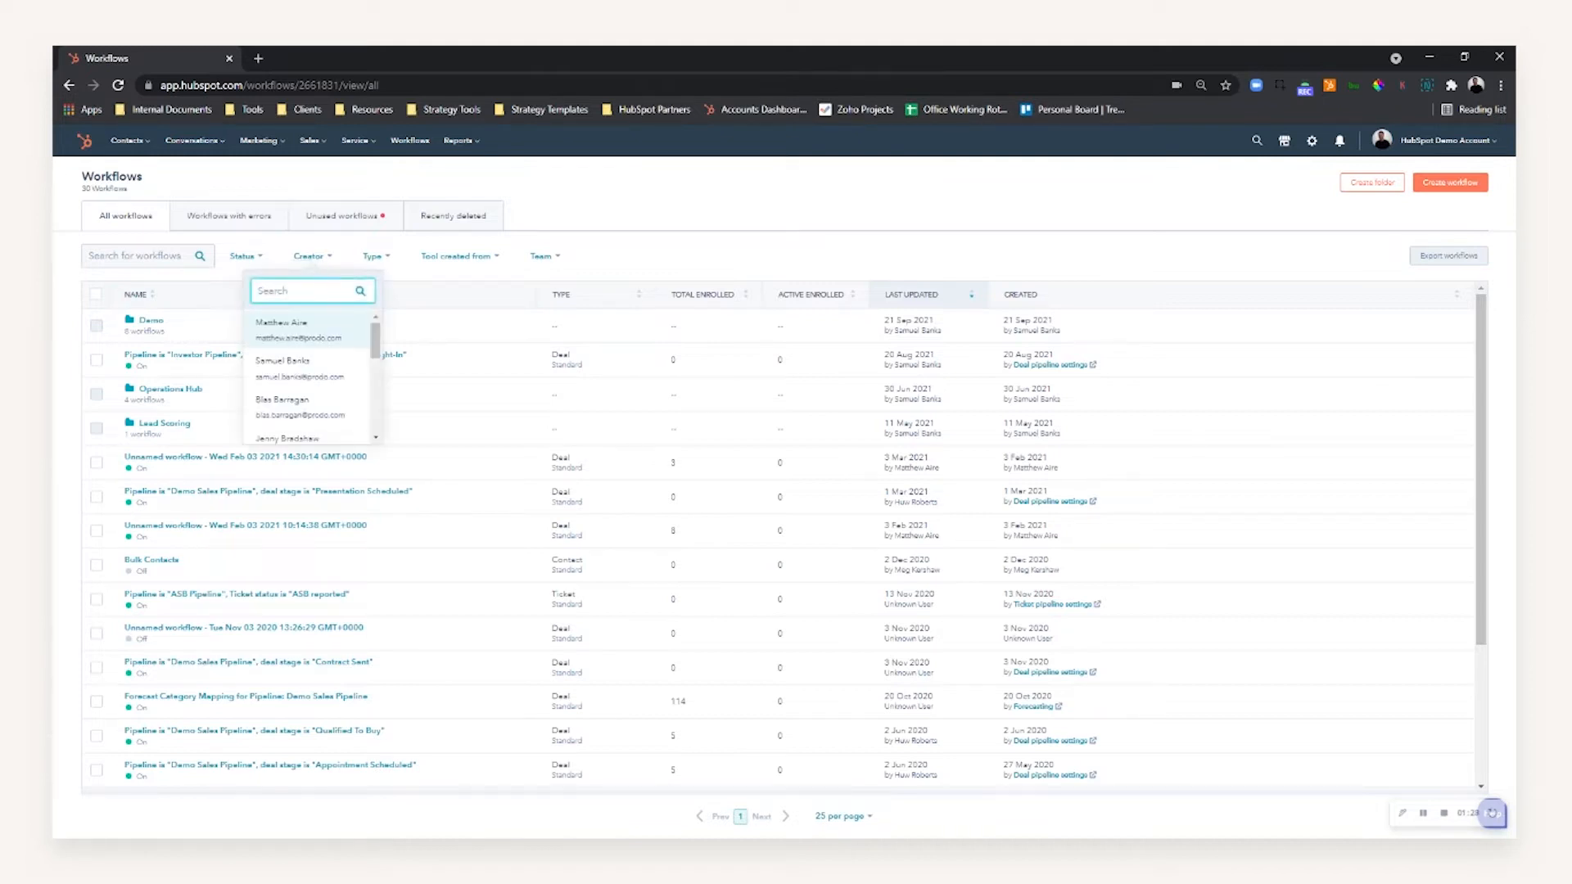
pyautogui.click(378, 262)
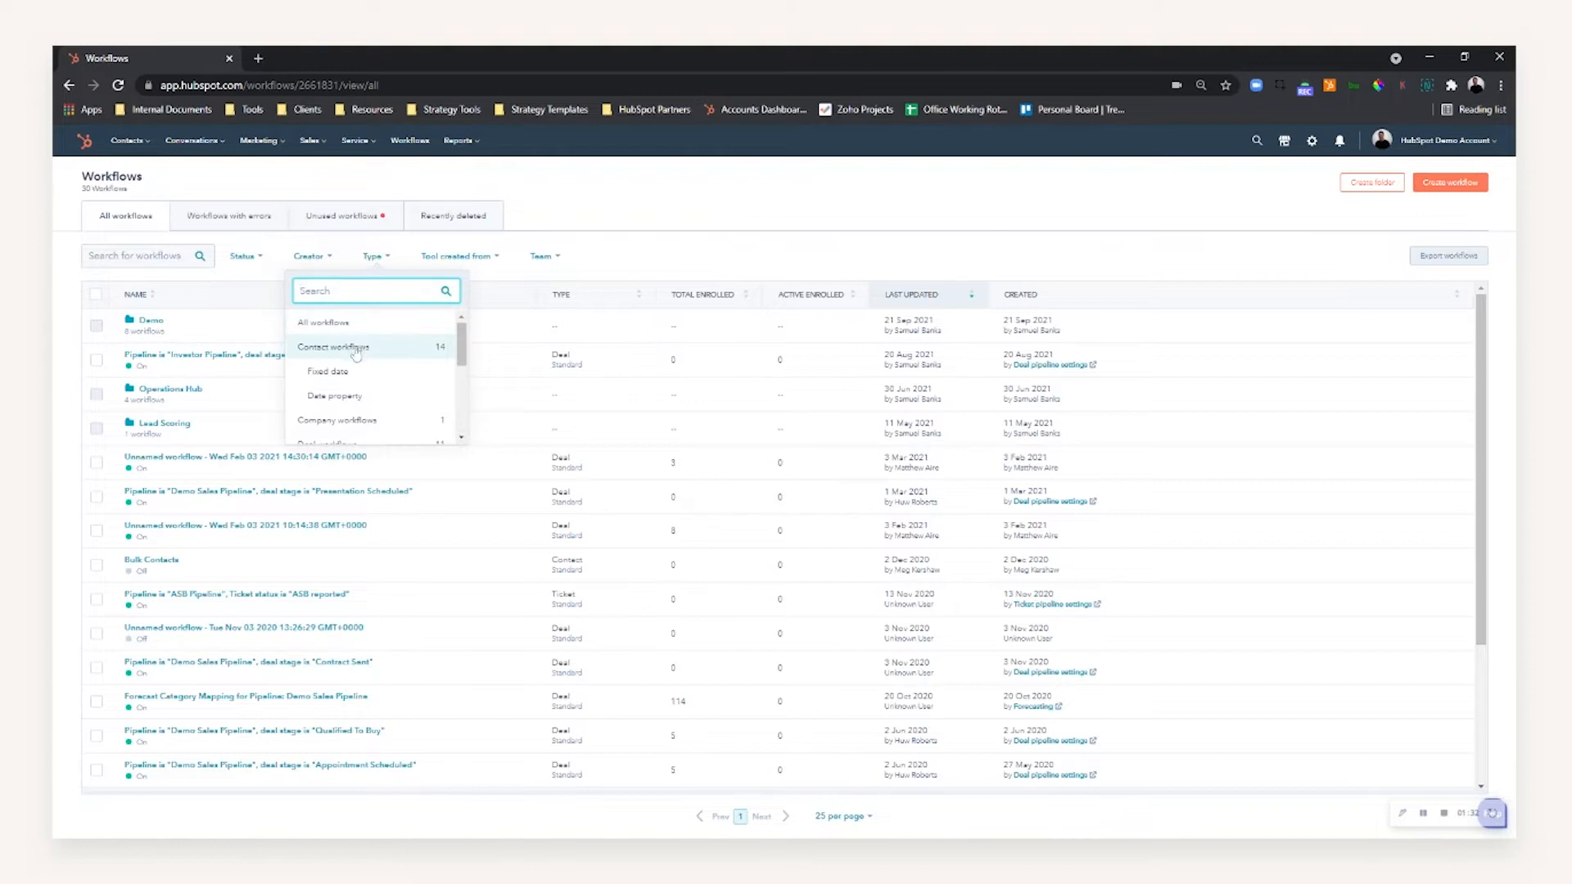
pyautogui.scroll(-2, 356, 354)
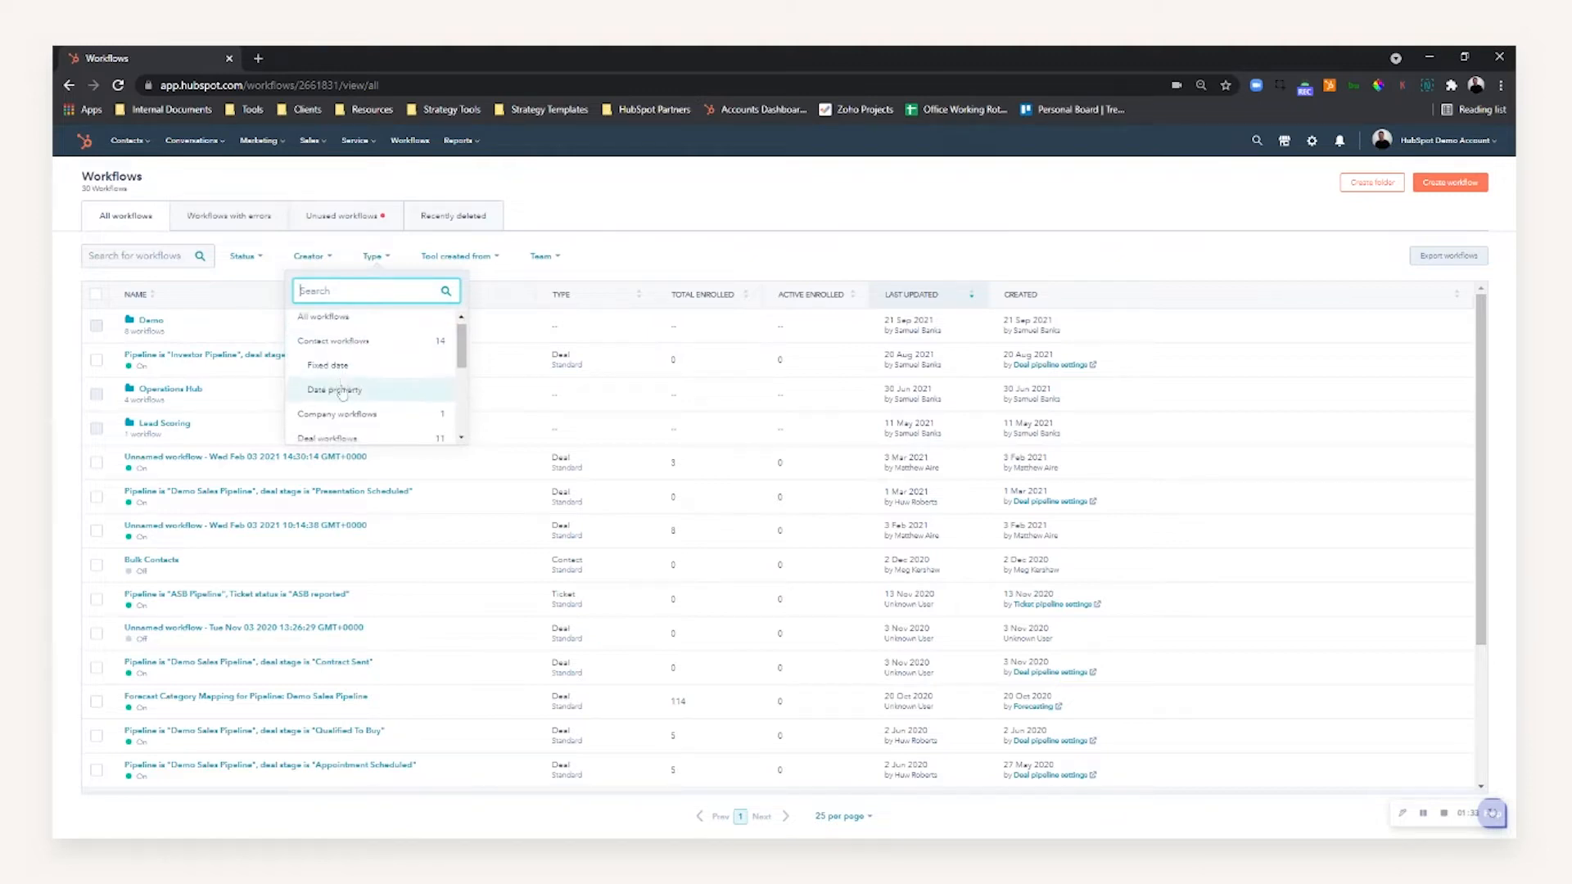
pyautogui.click(670, 260)
pyautogui.click(372, 256)
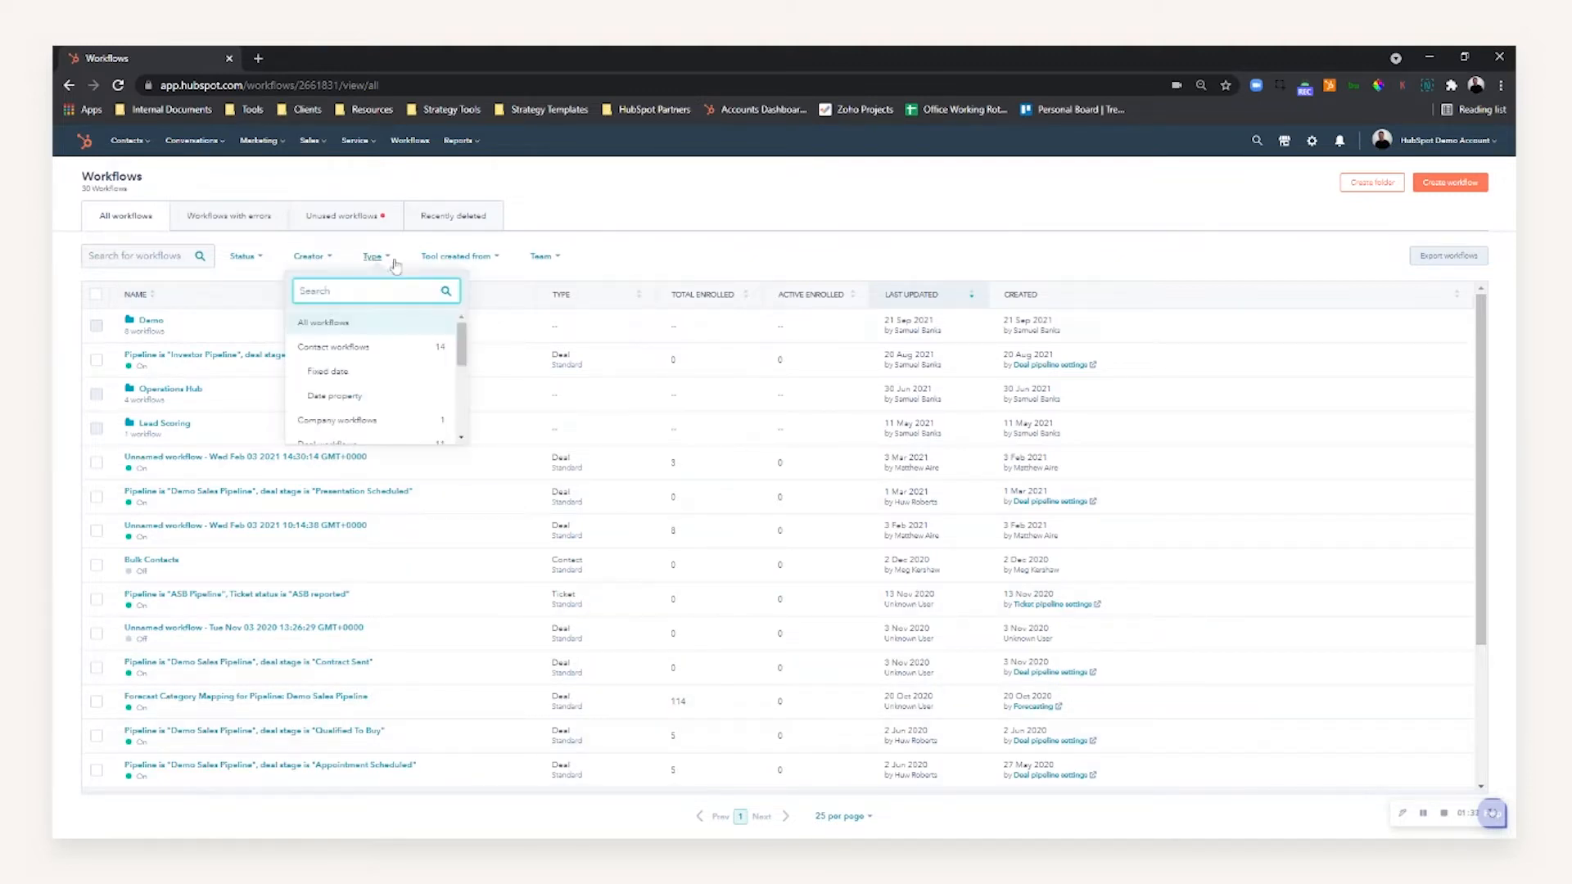
pyautogui.click(451, 261)
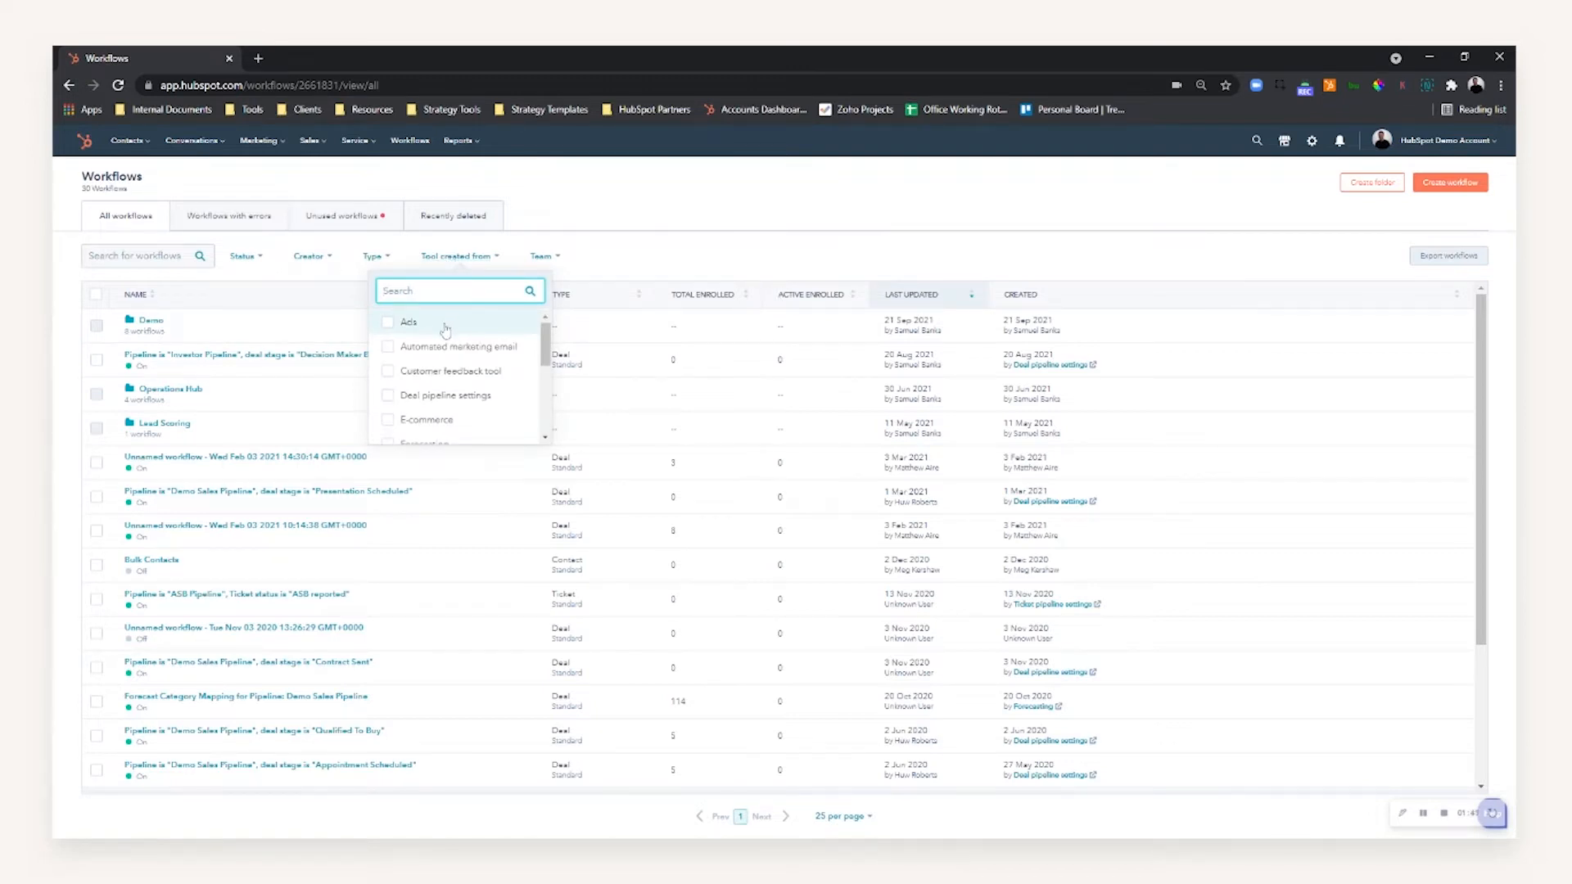
pyautogui.scroll(-5, 442, 331)
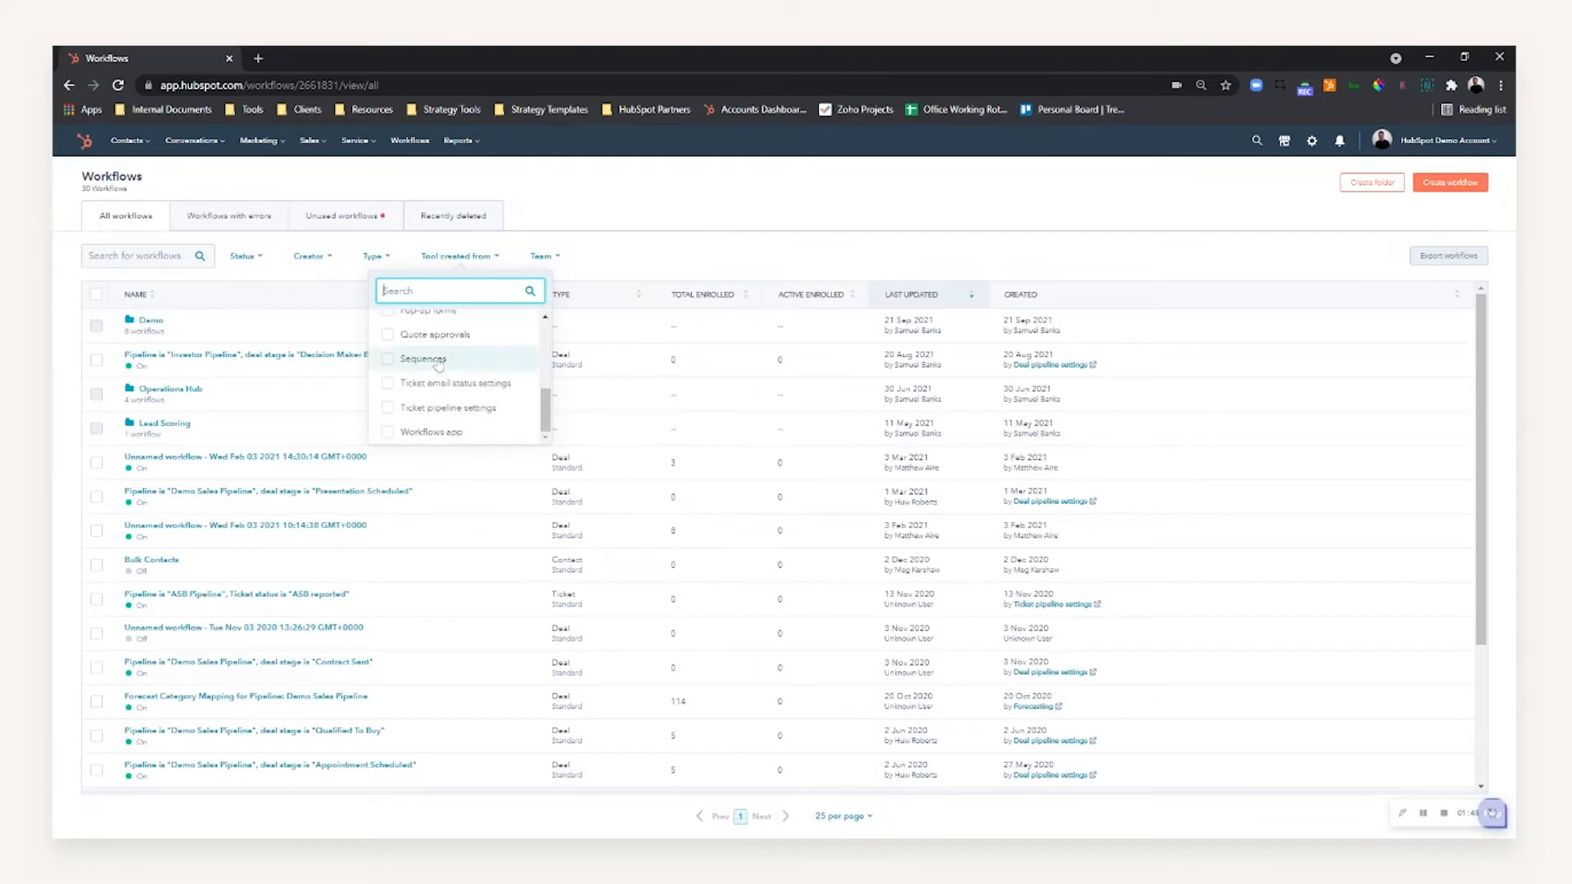
pyautogui.click(542, 256)
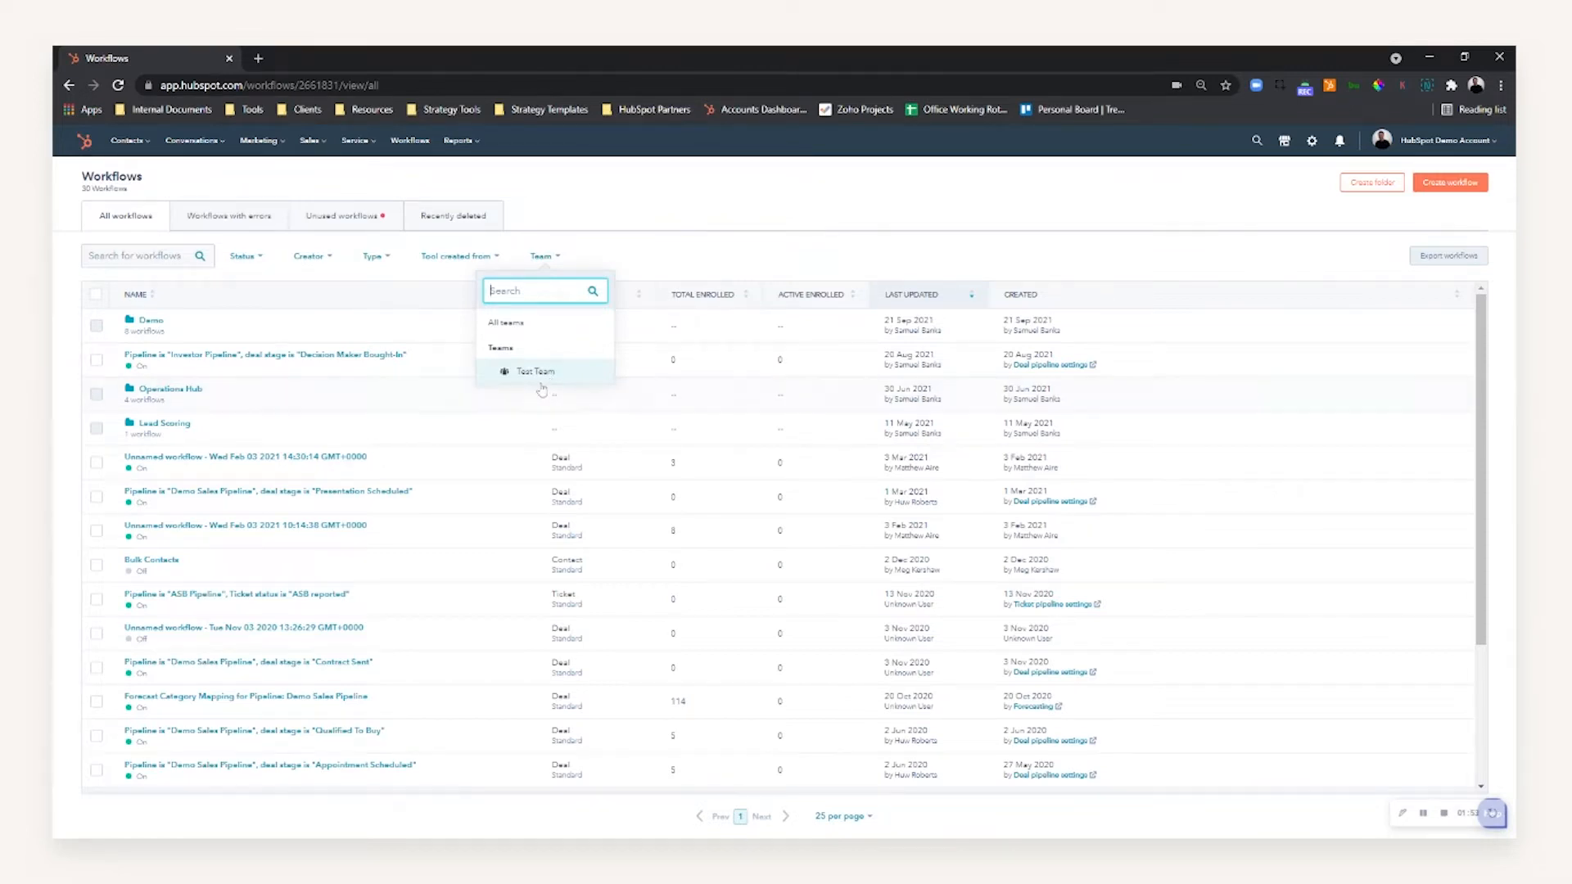
pyautogui.click(599, 239)
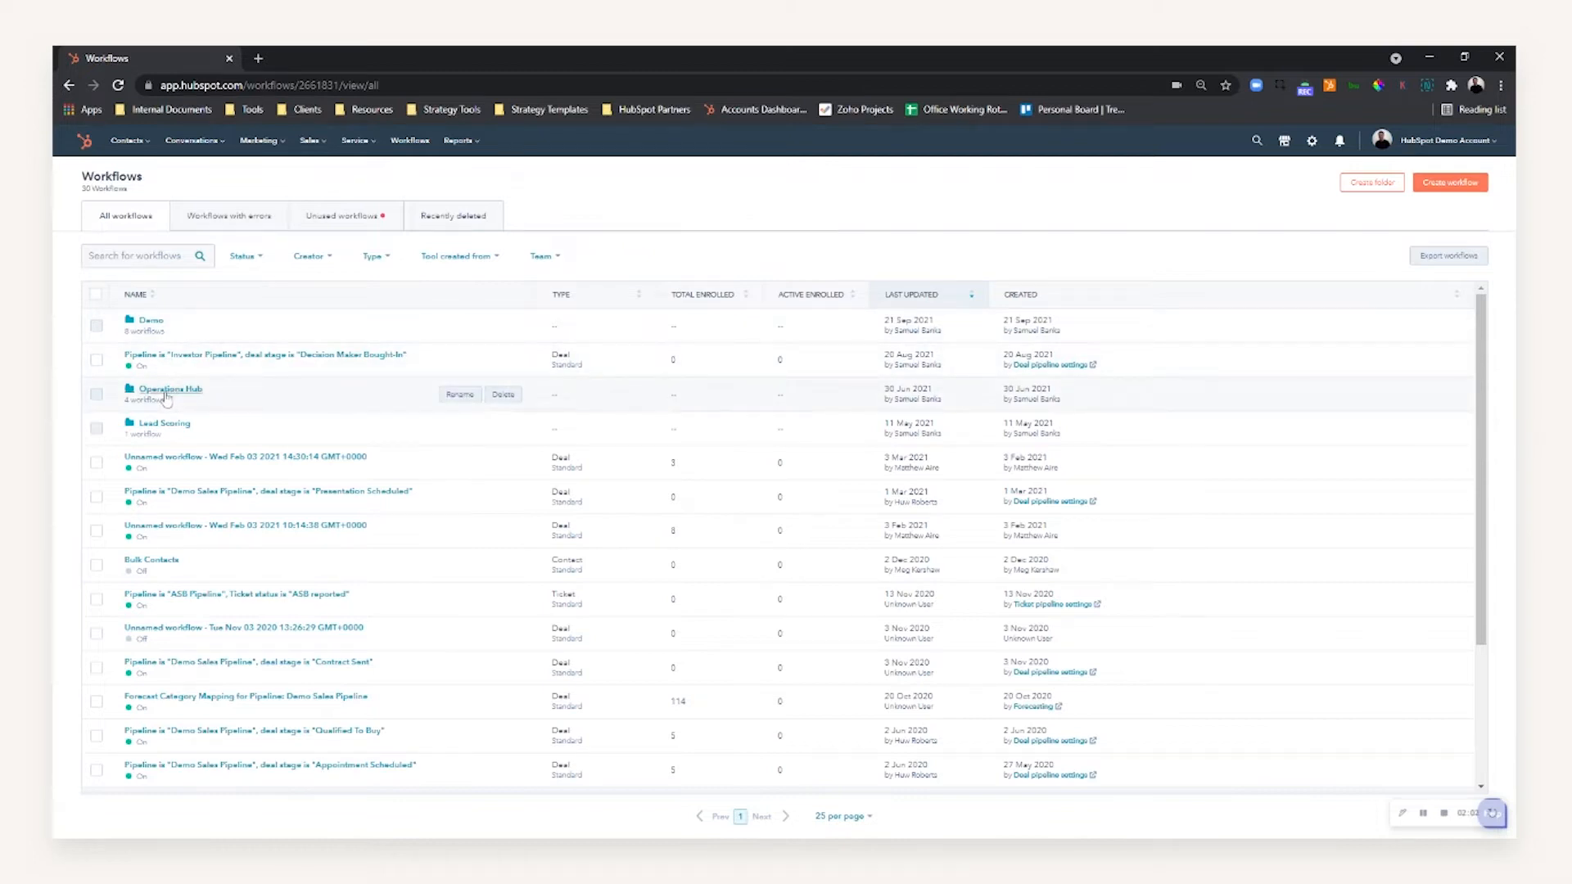
pyautogui.click(1372, 182)
pyautogui.click(905, 189)
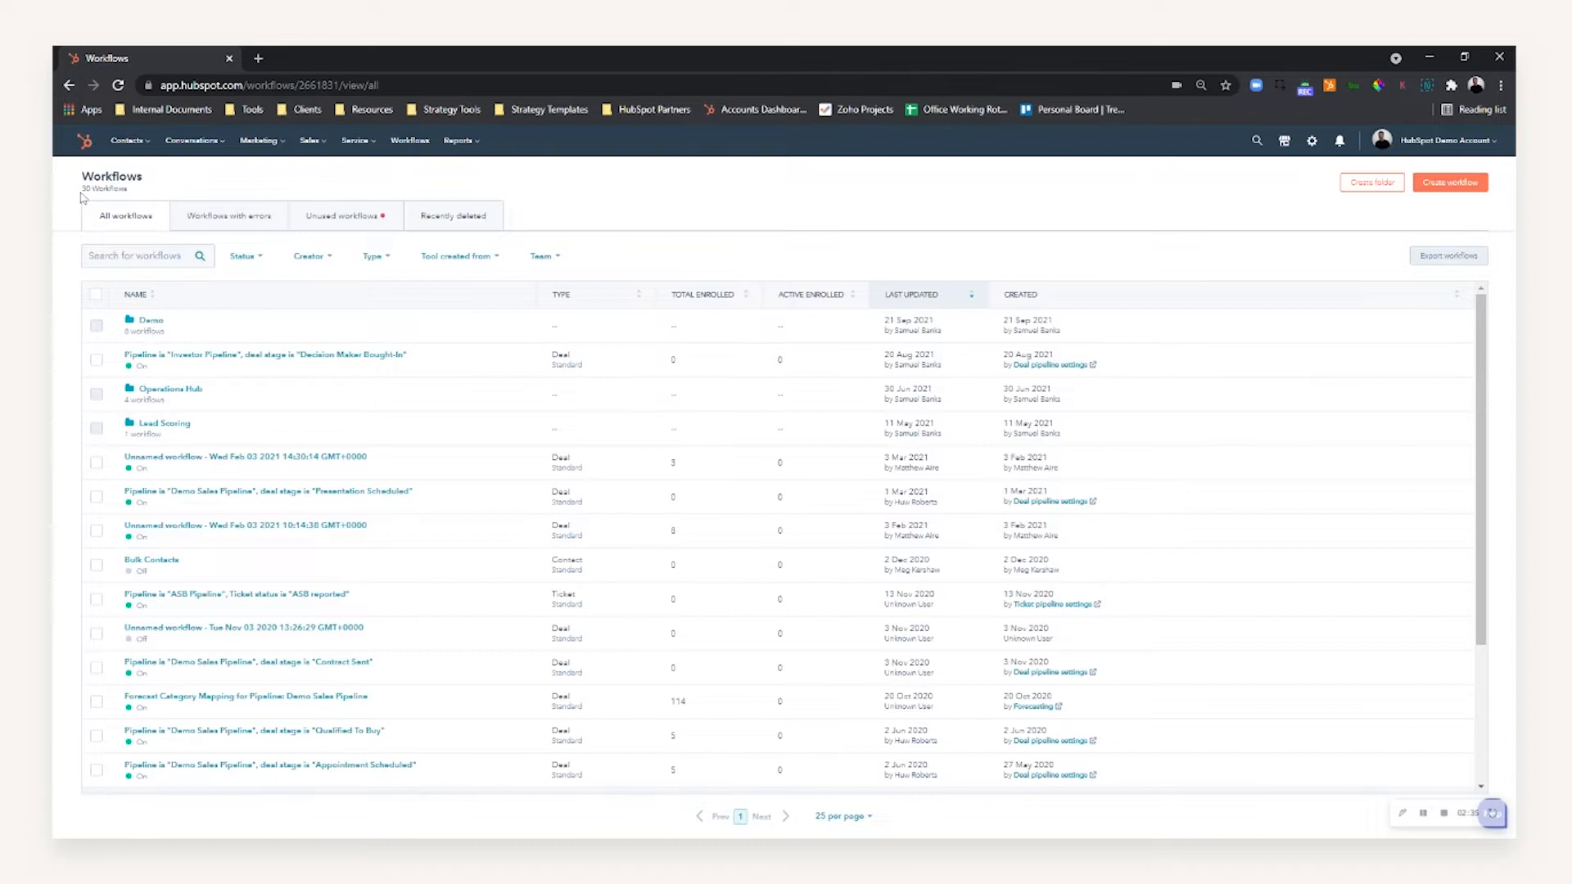
pyautogui.moveTo(83, 190); pyautogui.dragTo(128, 190)
pyautogui.click(135, 195)
# - View the workflows with errors and read the explanation of what that view covers
pyautogui.click(219, 219)
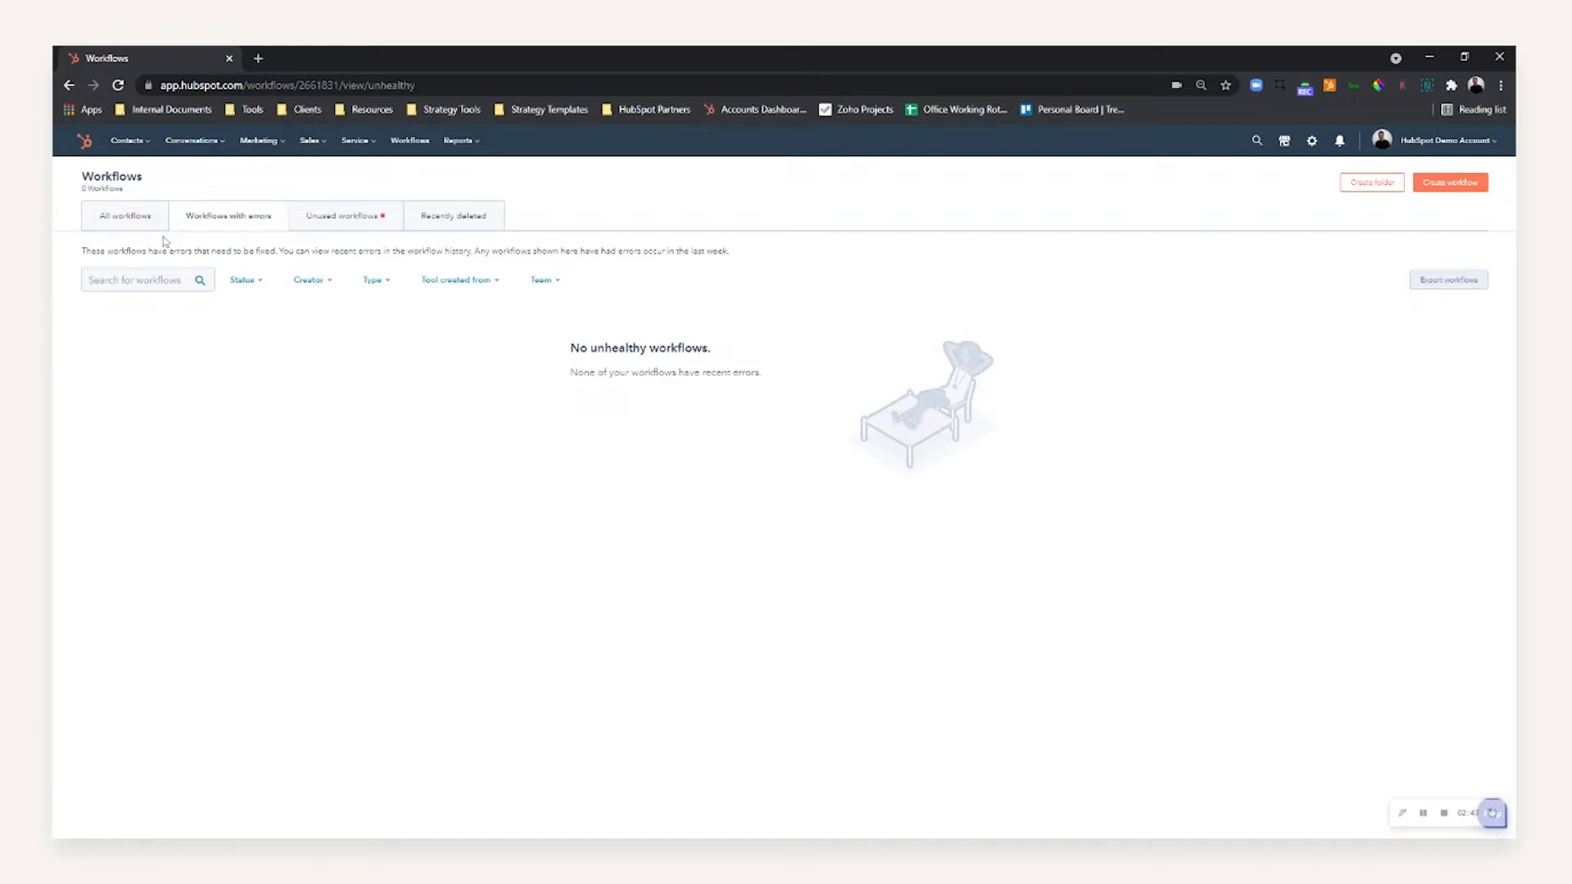
pyautogui.moveTo(255, 251); pyautogui.dragTo(334, 258)
pyautogui.click(342, 267)
pyautogui.moveTo(693, 251); pyautogui.dragTo(730, 253)
pyautogui.click(276, 261)
# - View the unused workflows and read the criteria for a workflow counting as unused
pyautogui.click(331, 219)
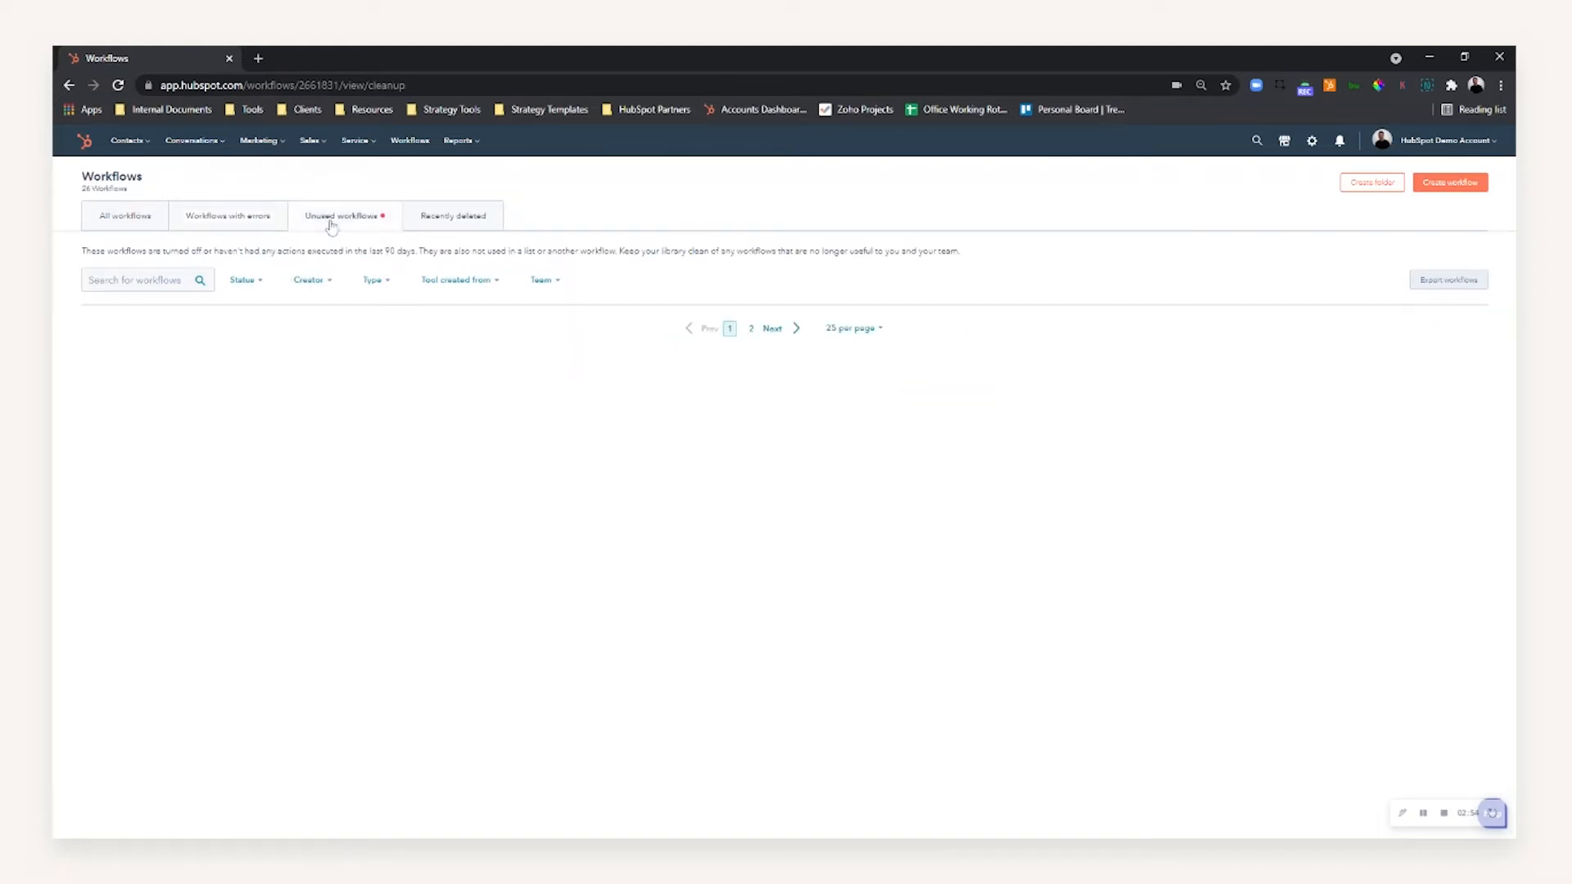
pyautogui.moveTo(153, 251); pyautogui.dragTo(408, 252)
pyautogui.click(407, 251)
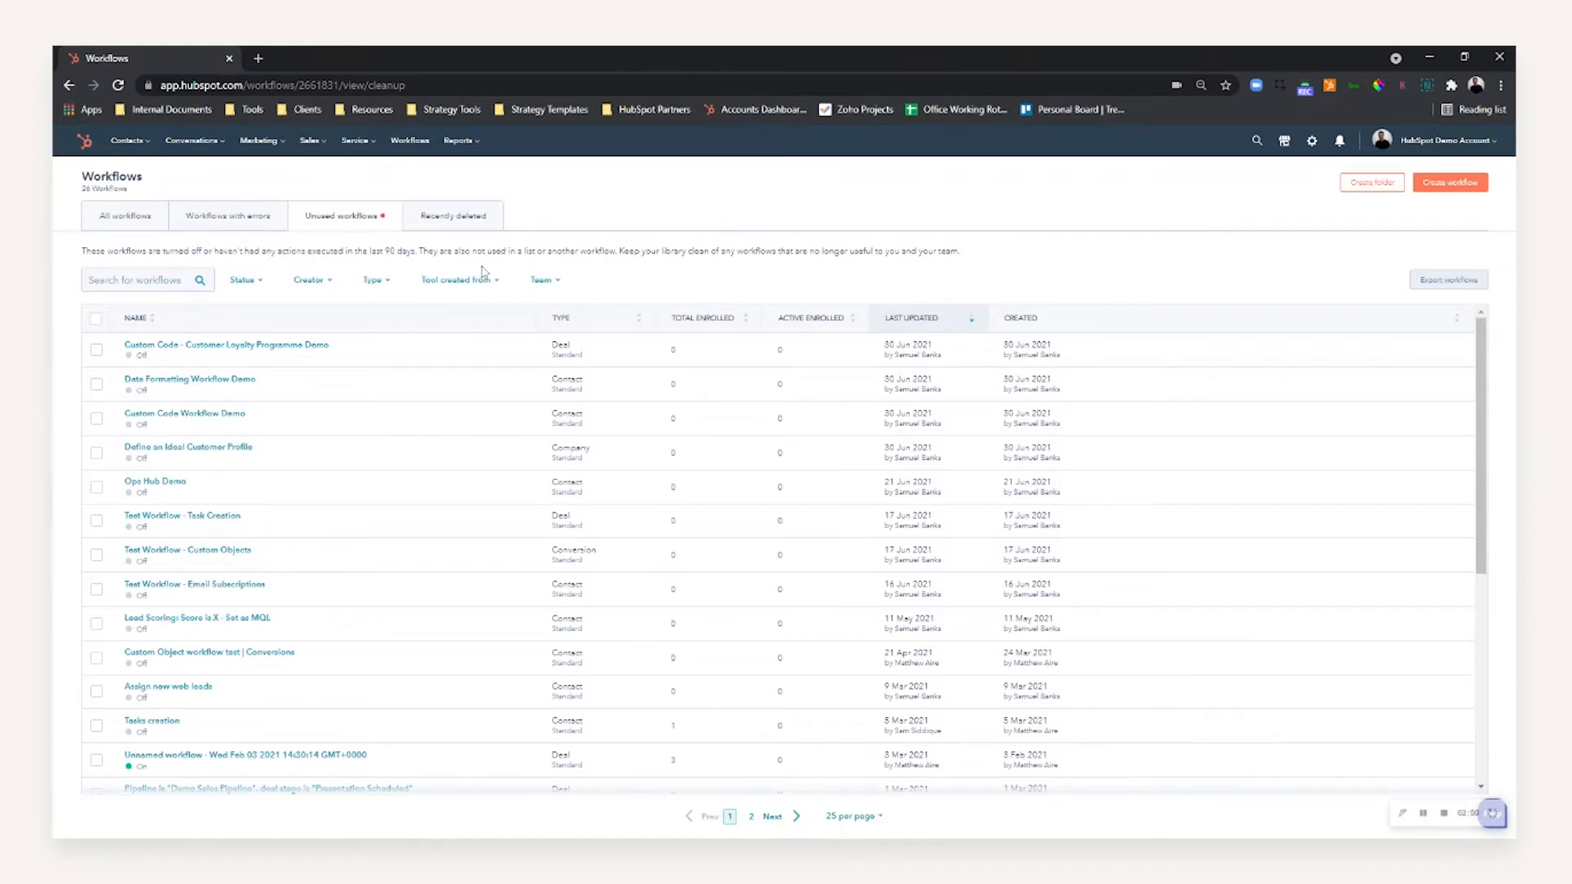
# - Review the recently deleted workflows and the restore rules, and return to the list of all workflows
pyautogui.click(466, 218)
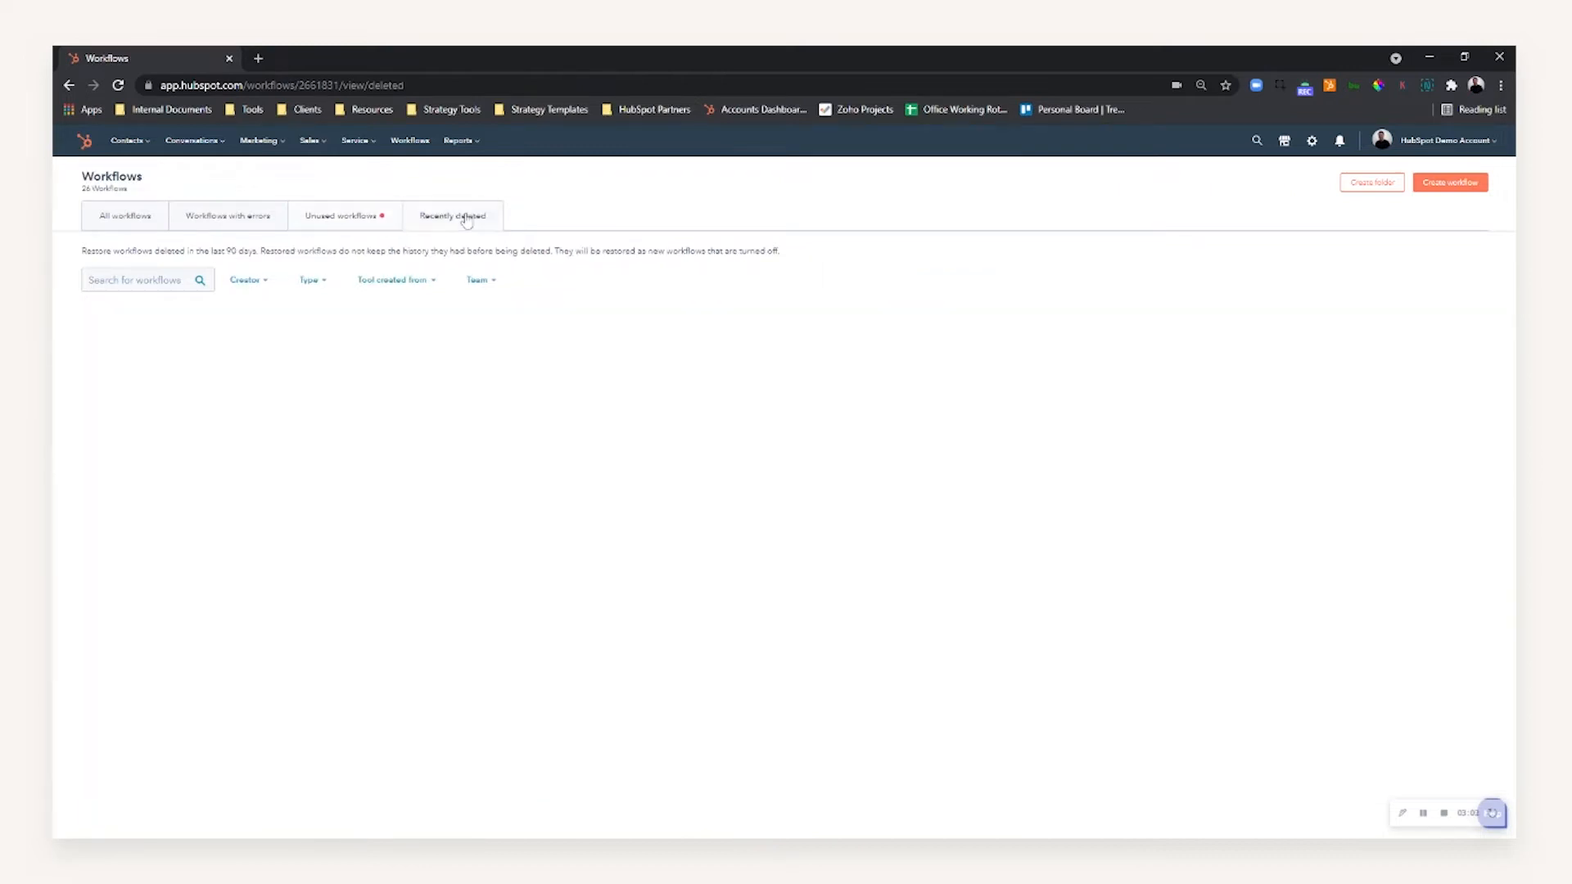
pyautogui.moveTo(154, 251); pyautogui.dragTo(318, 251)
pyautogui.click(278, 251)
pyautogui.click(319, 252)
pyautogui.moveTo(270, 345)
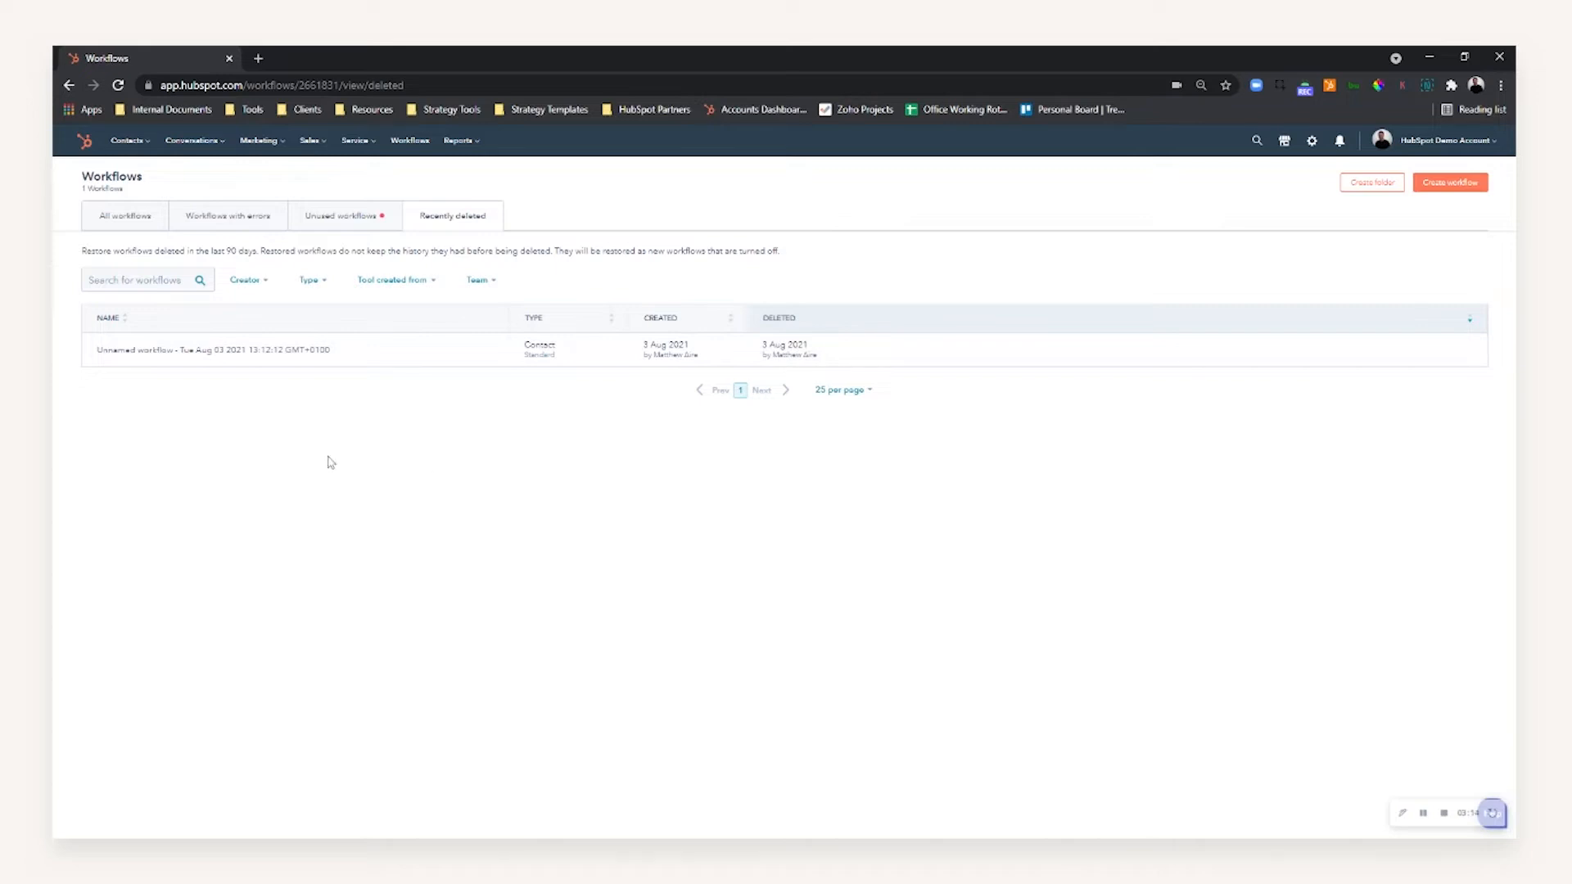
pyautogui.click(112, 230)
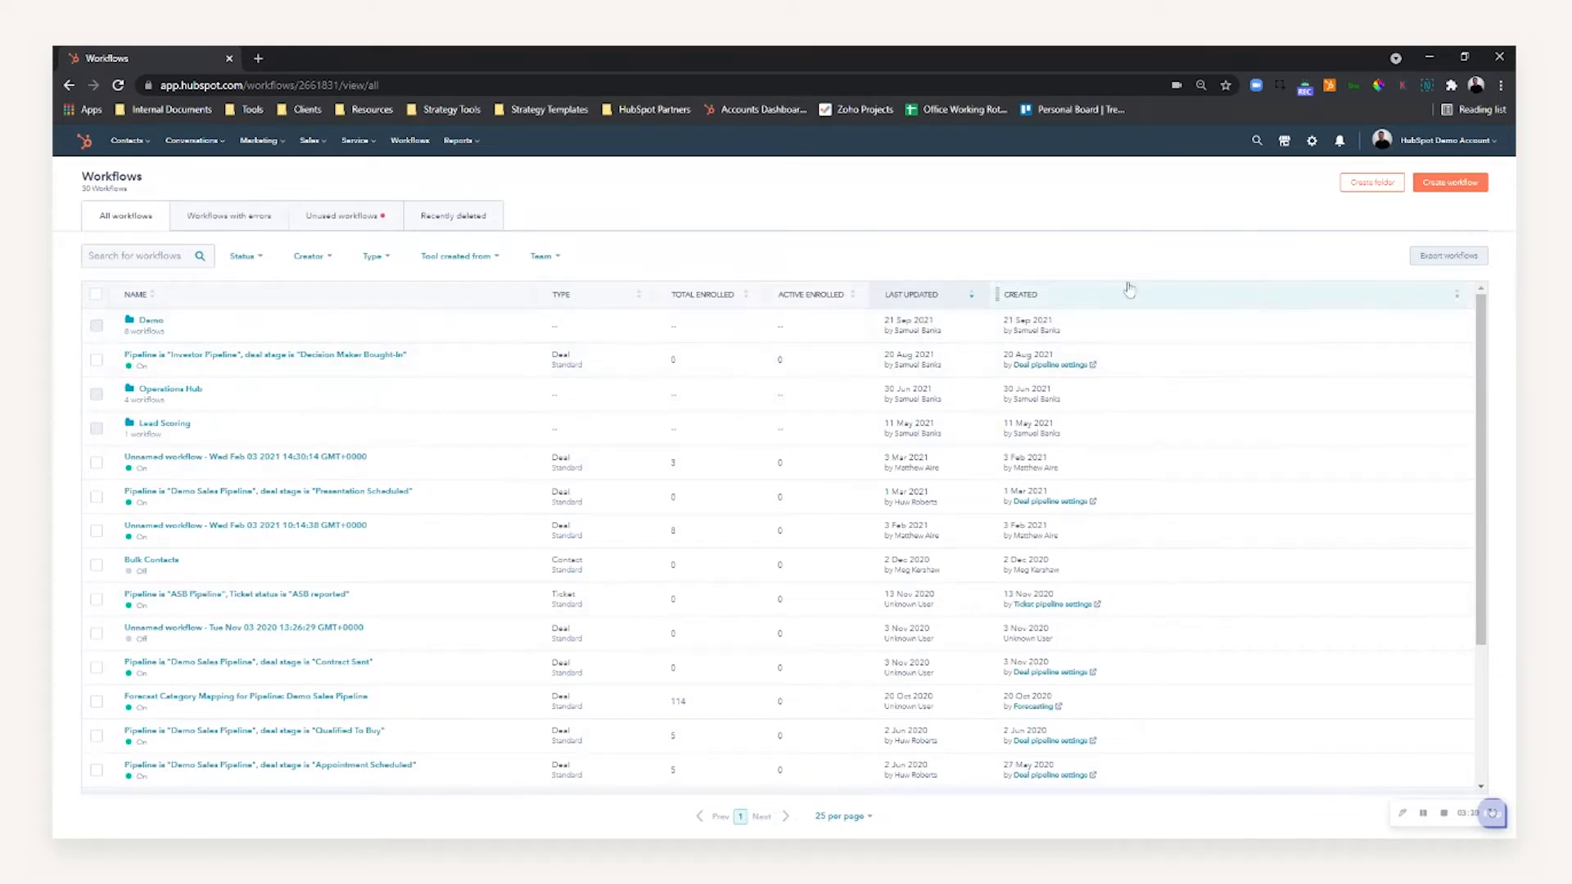
# - Start a new workflow and look through the record types for a blank workflow and the available templates
pyautogui.click(1461, 185)
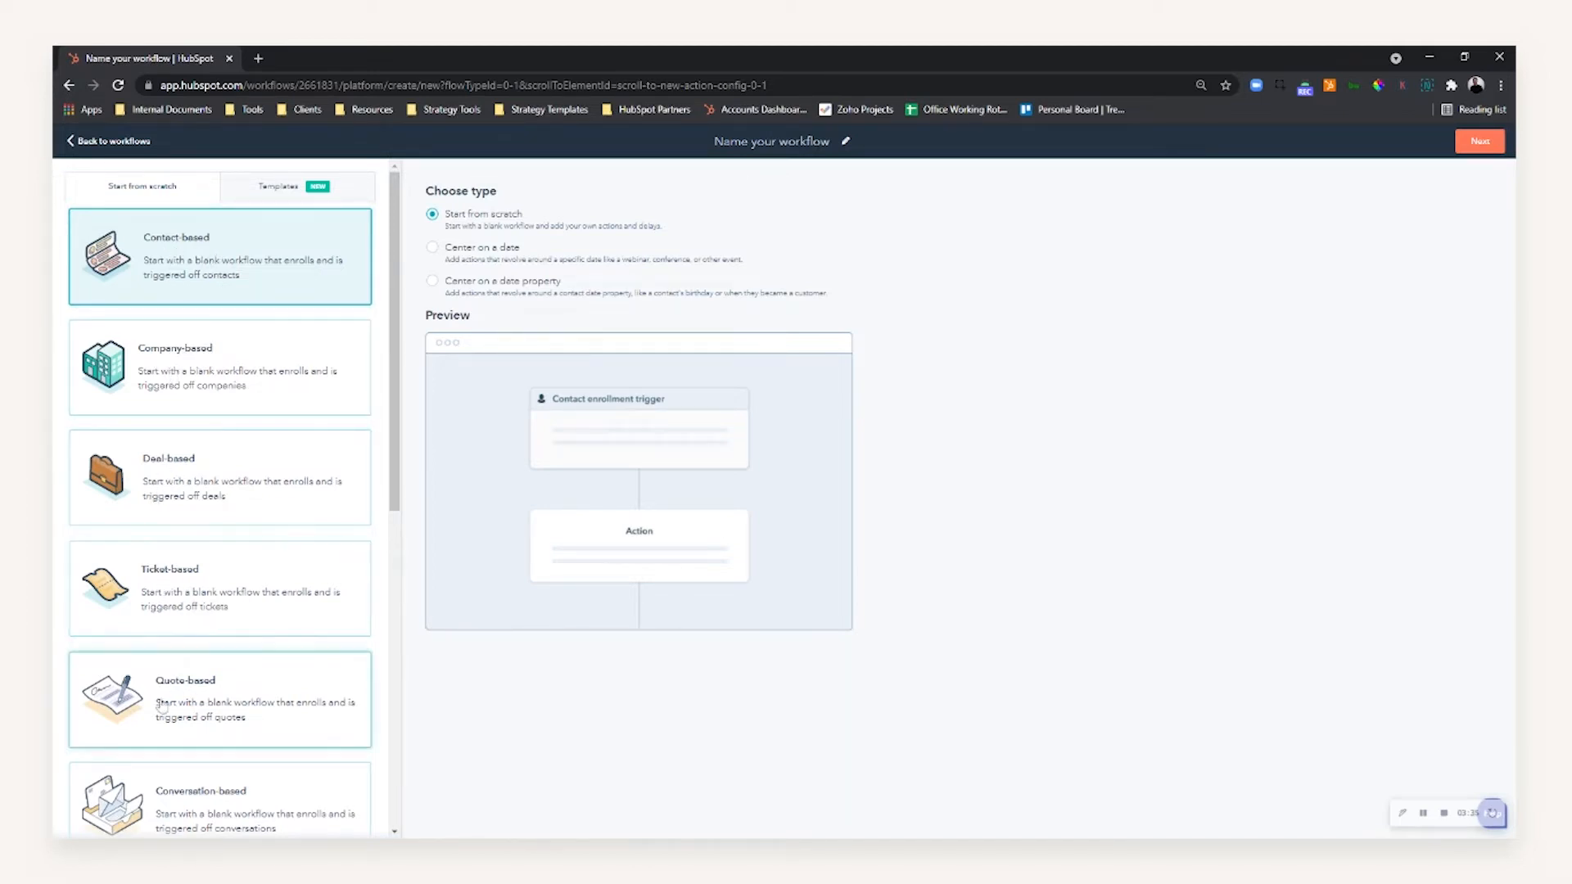
pyautogui.scroll(-1, 253, 372)
pyautogui.scroll(-7, 253, 373)
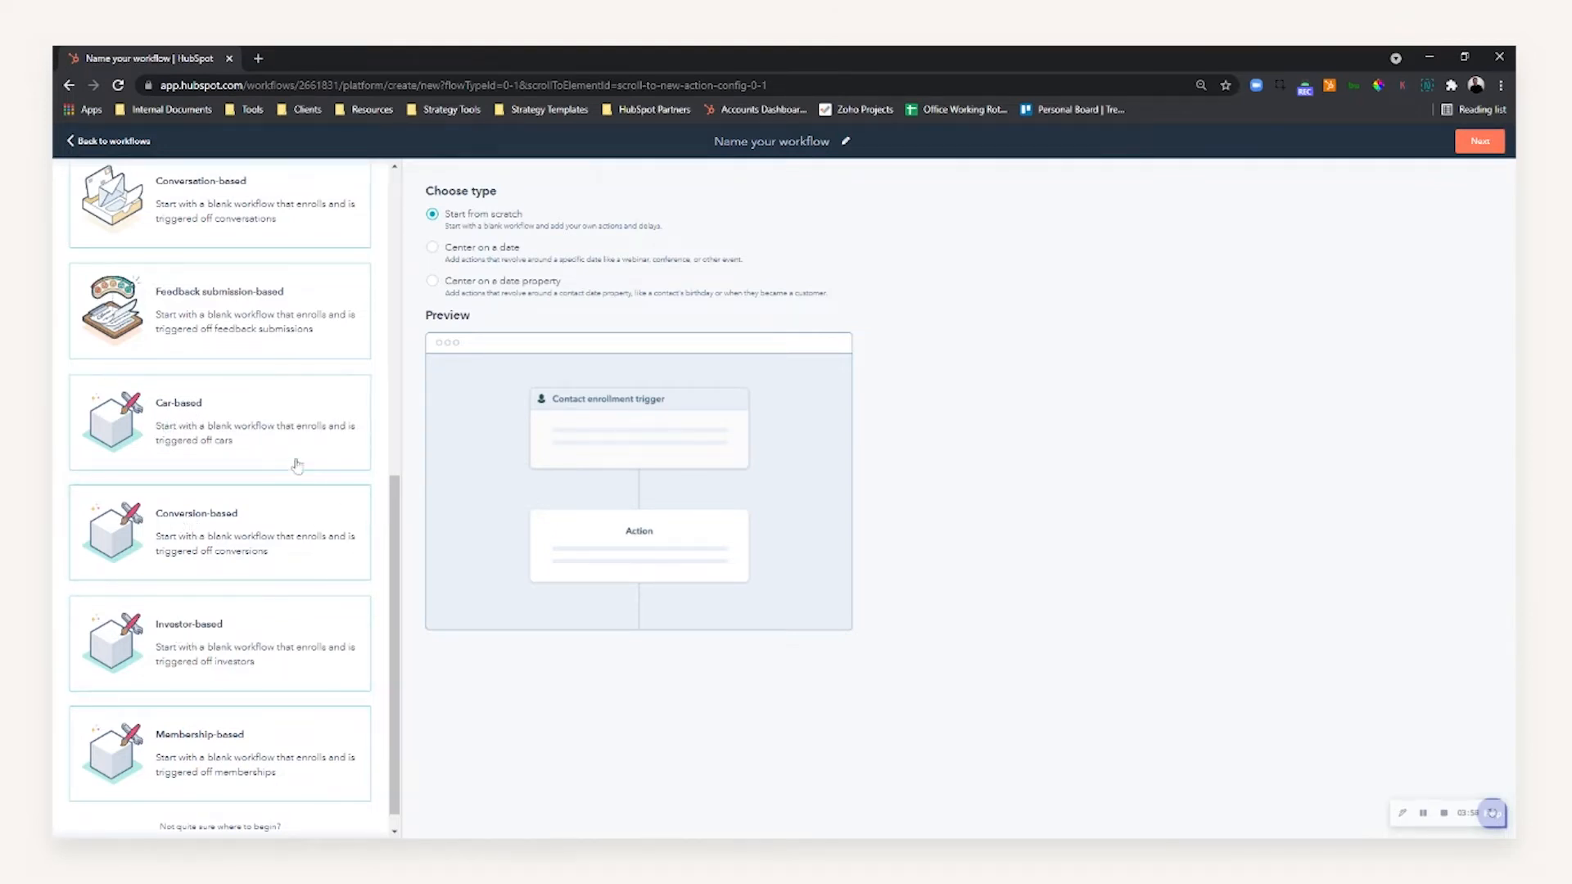
pyautogui.scroll(8, 270, 458)
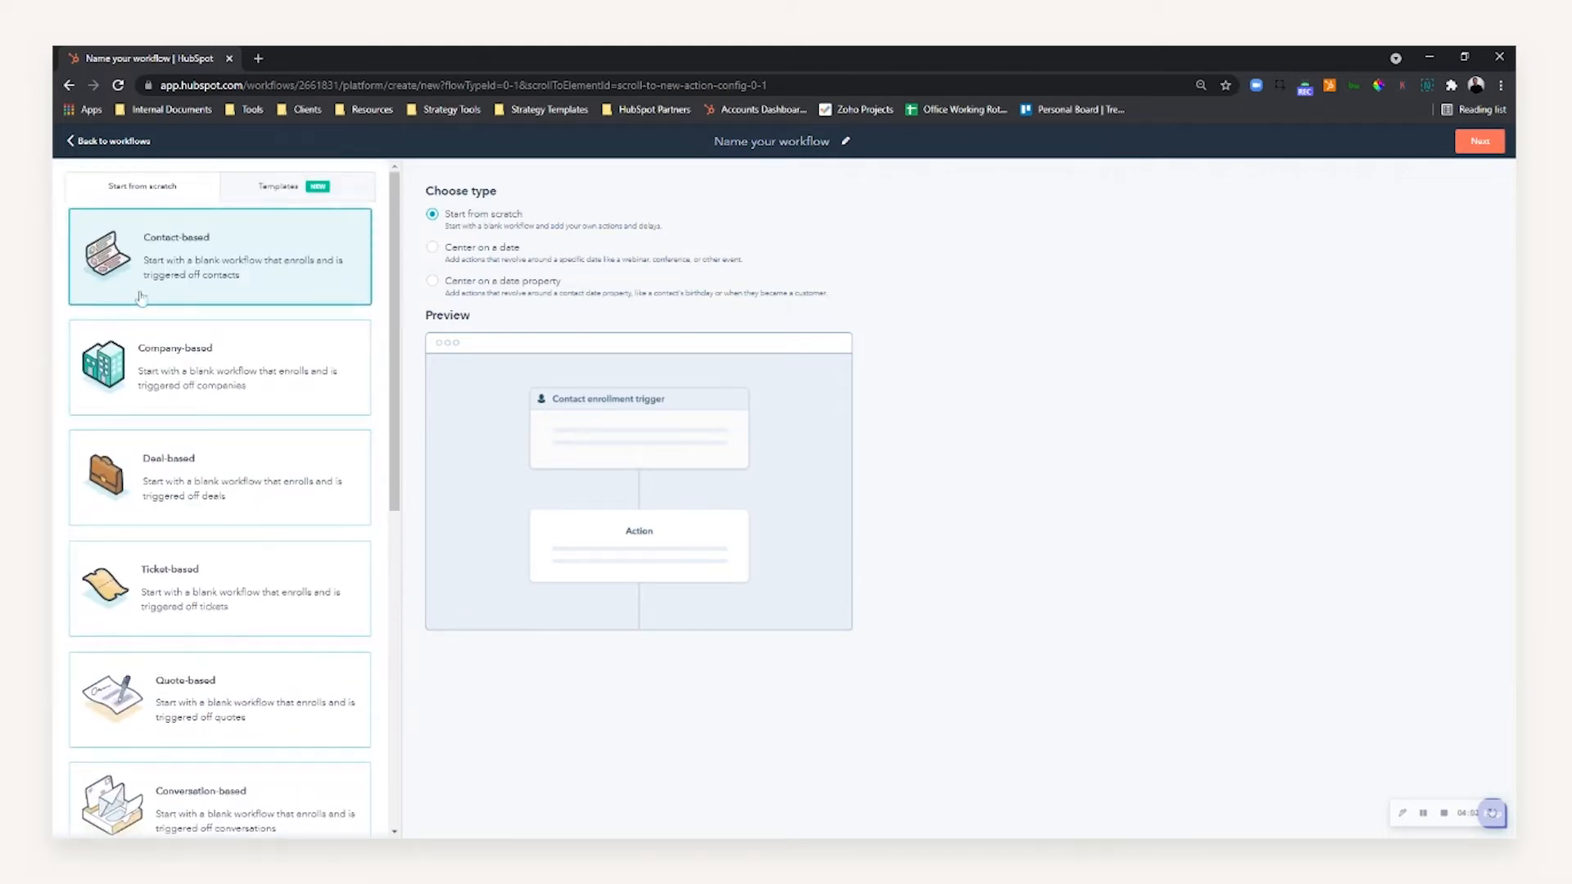
pyautogui.click(282, 198)
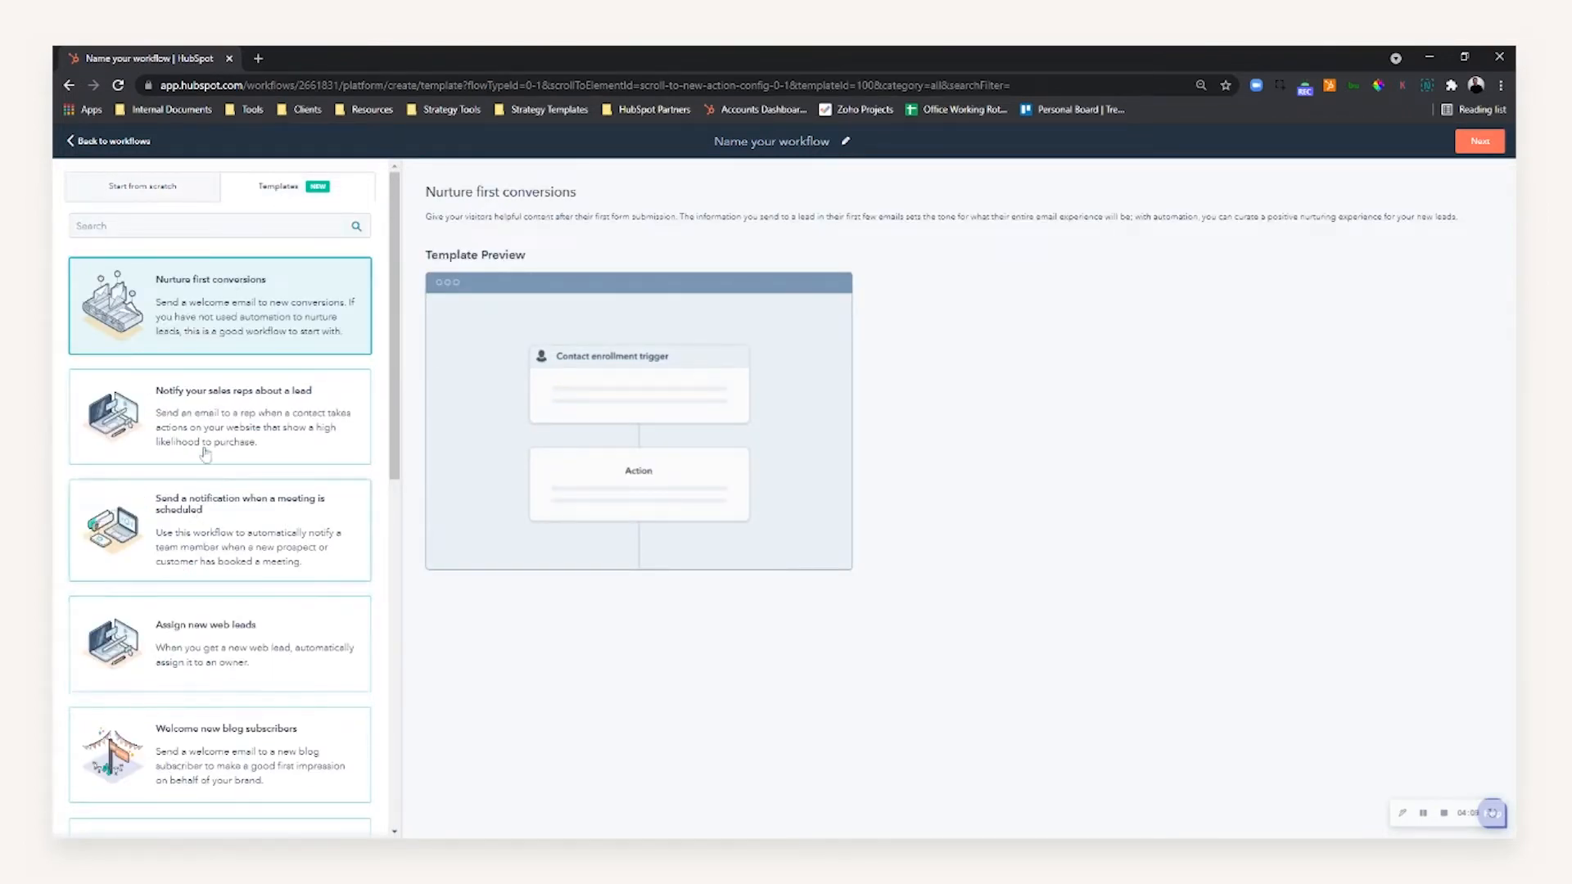
pyautogui.click(189, 190)
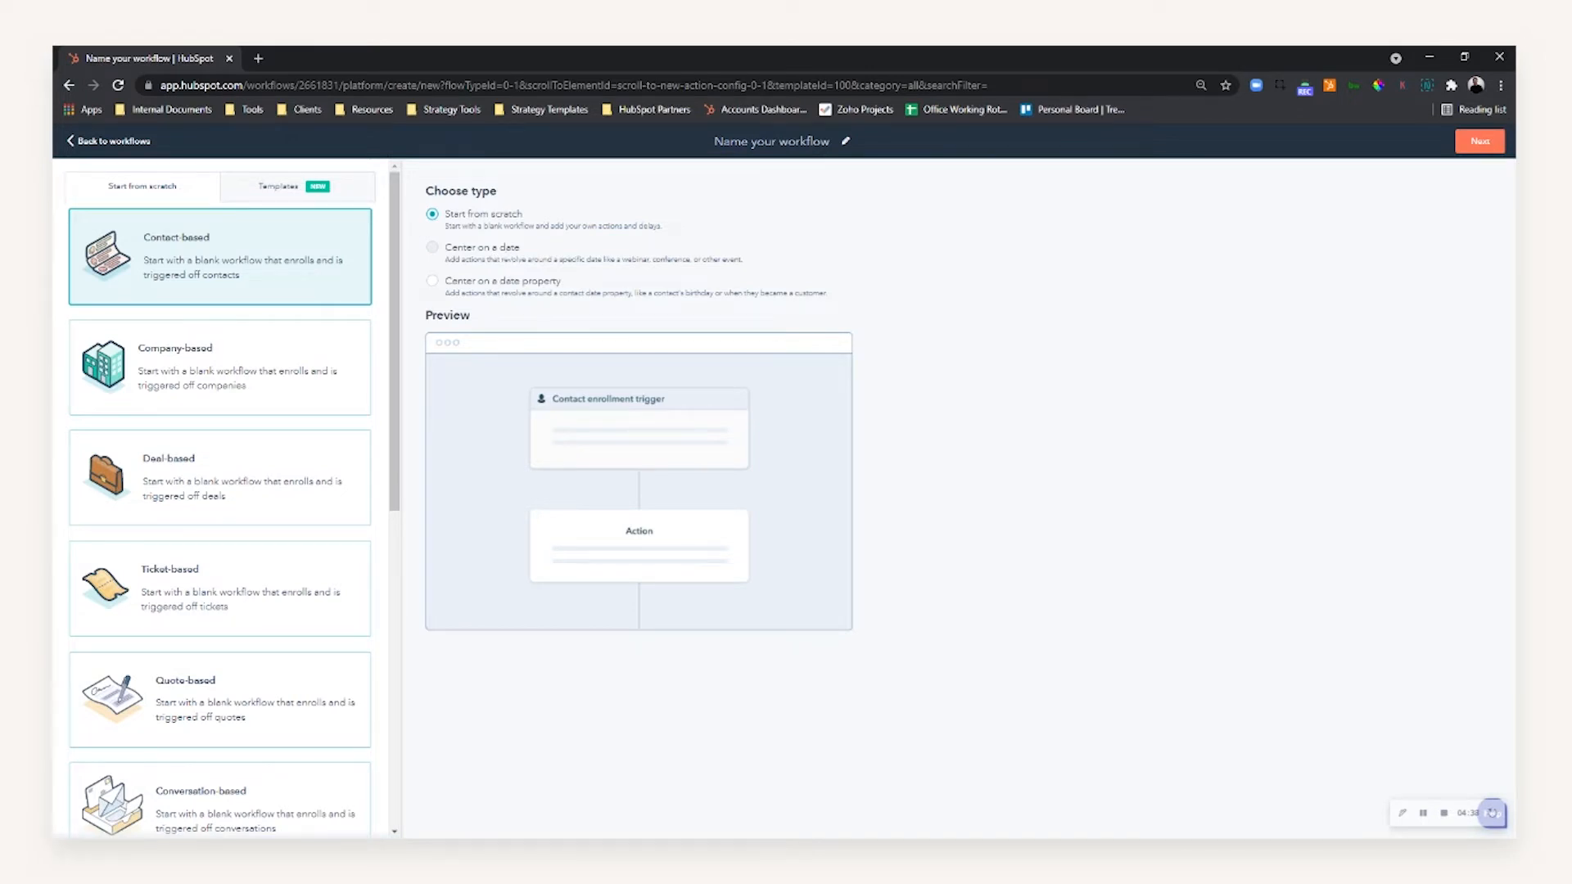
# - Preview the contact-based types centered on a date and on a date property, and browse the available date properties
pyautogui.click(505, 260)
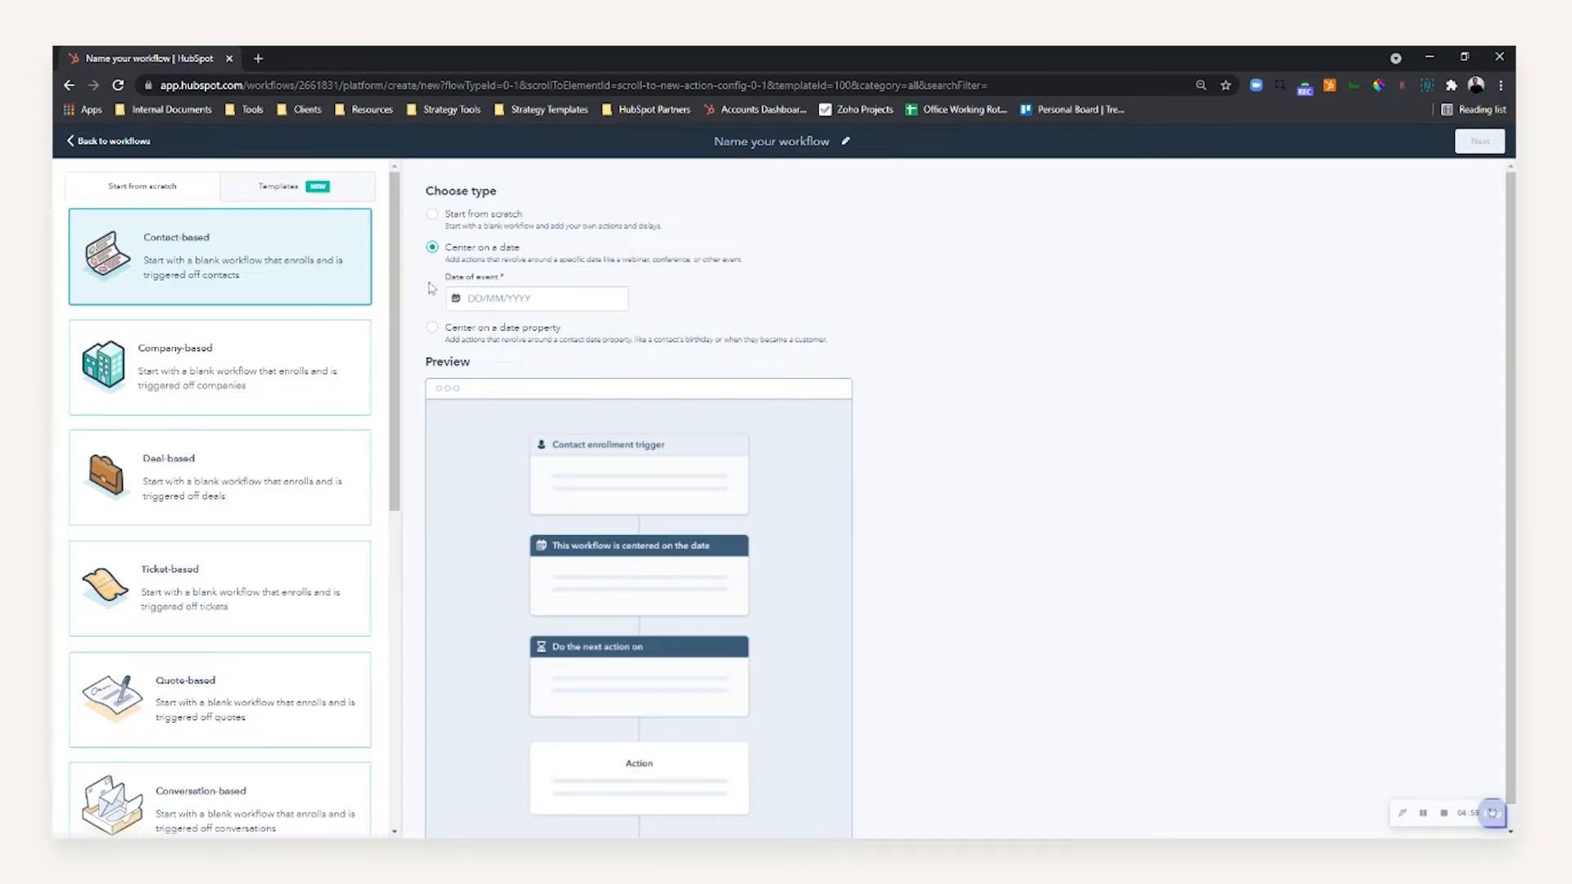
pyautogui.click(464, 329)
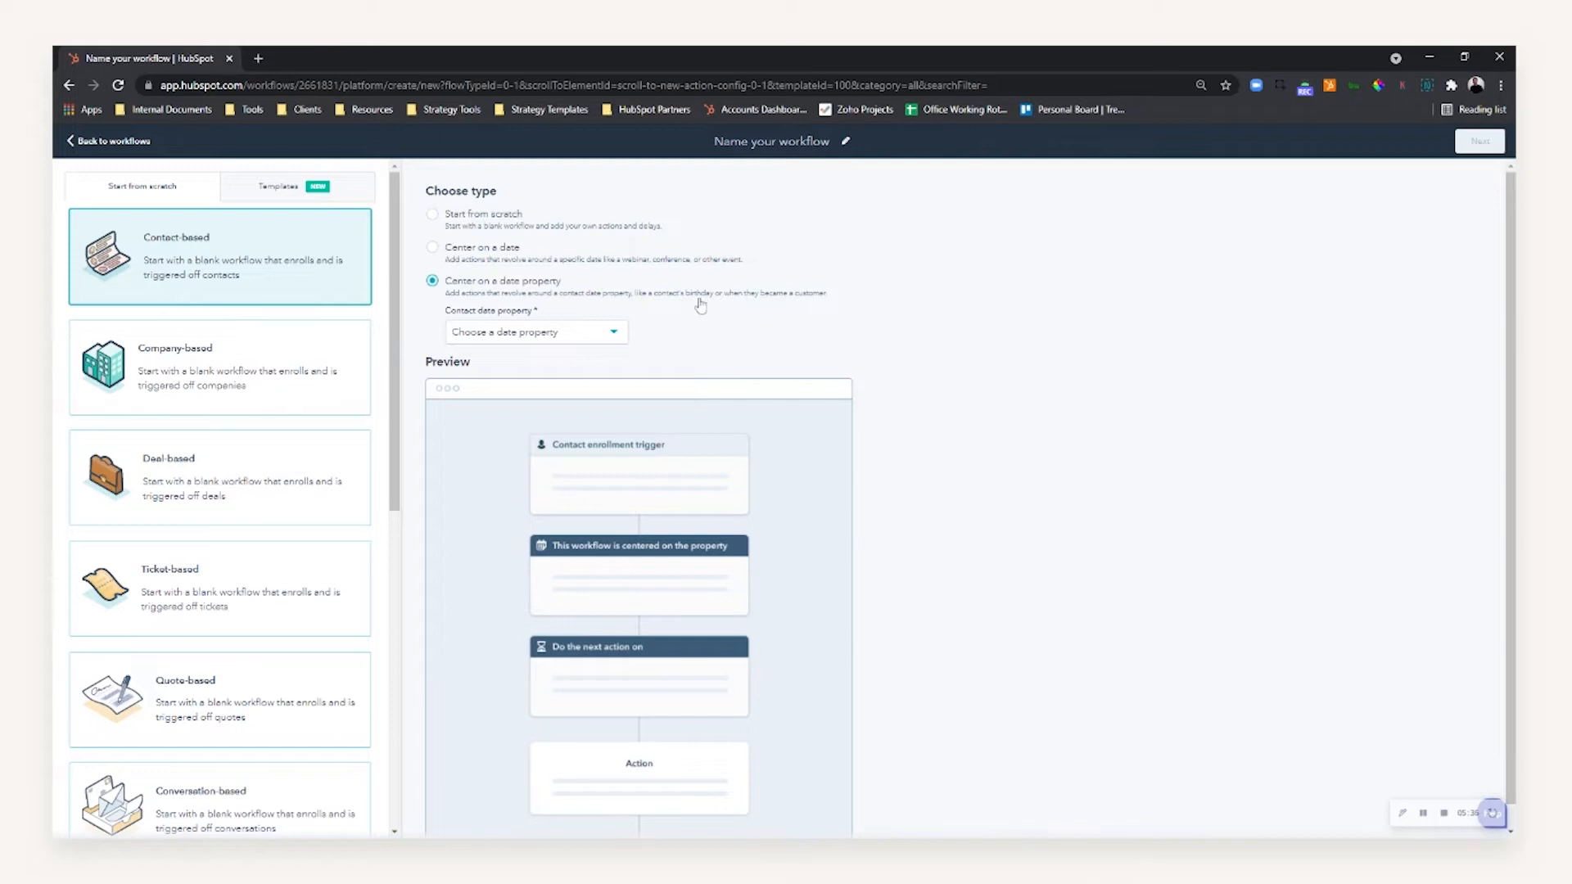
pyautogui.click(606, 337)
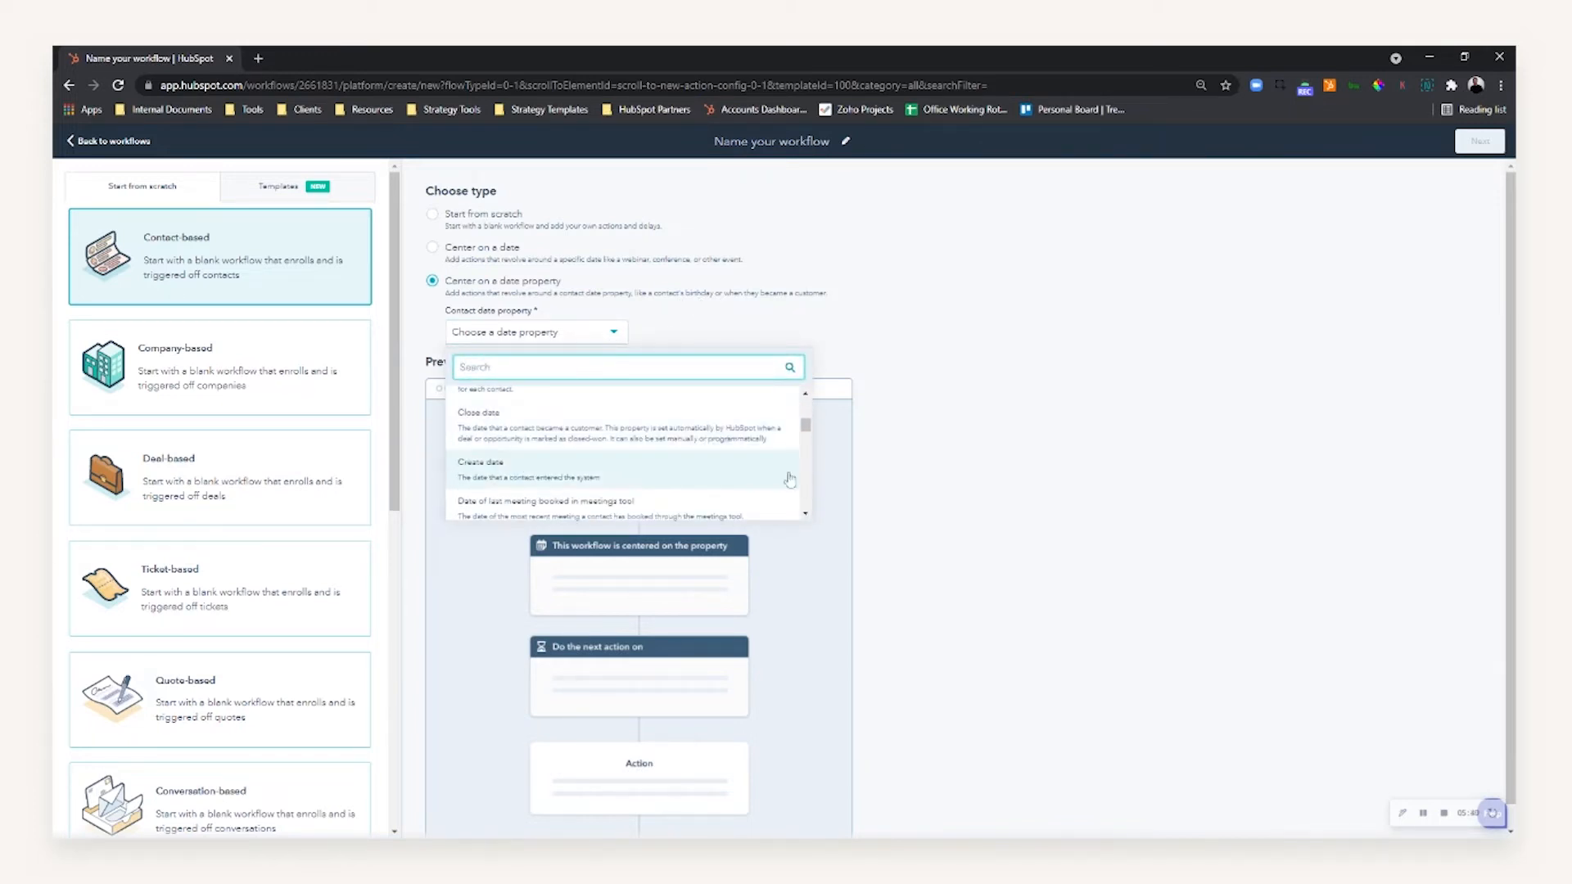
pyautogui.click(996, 387)
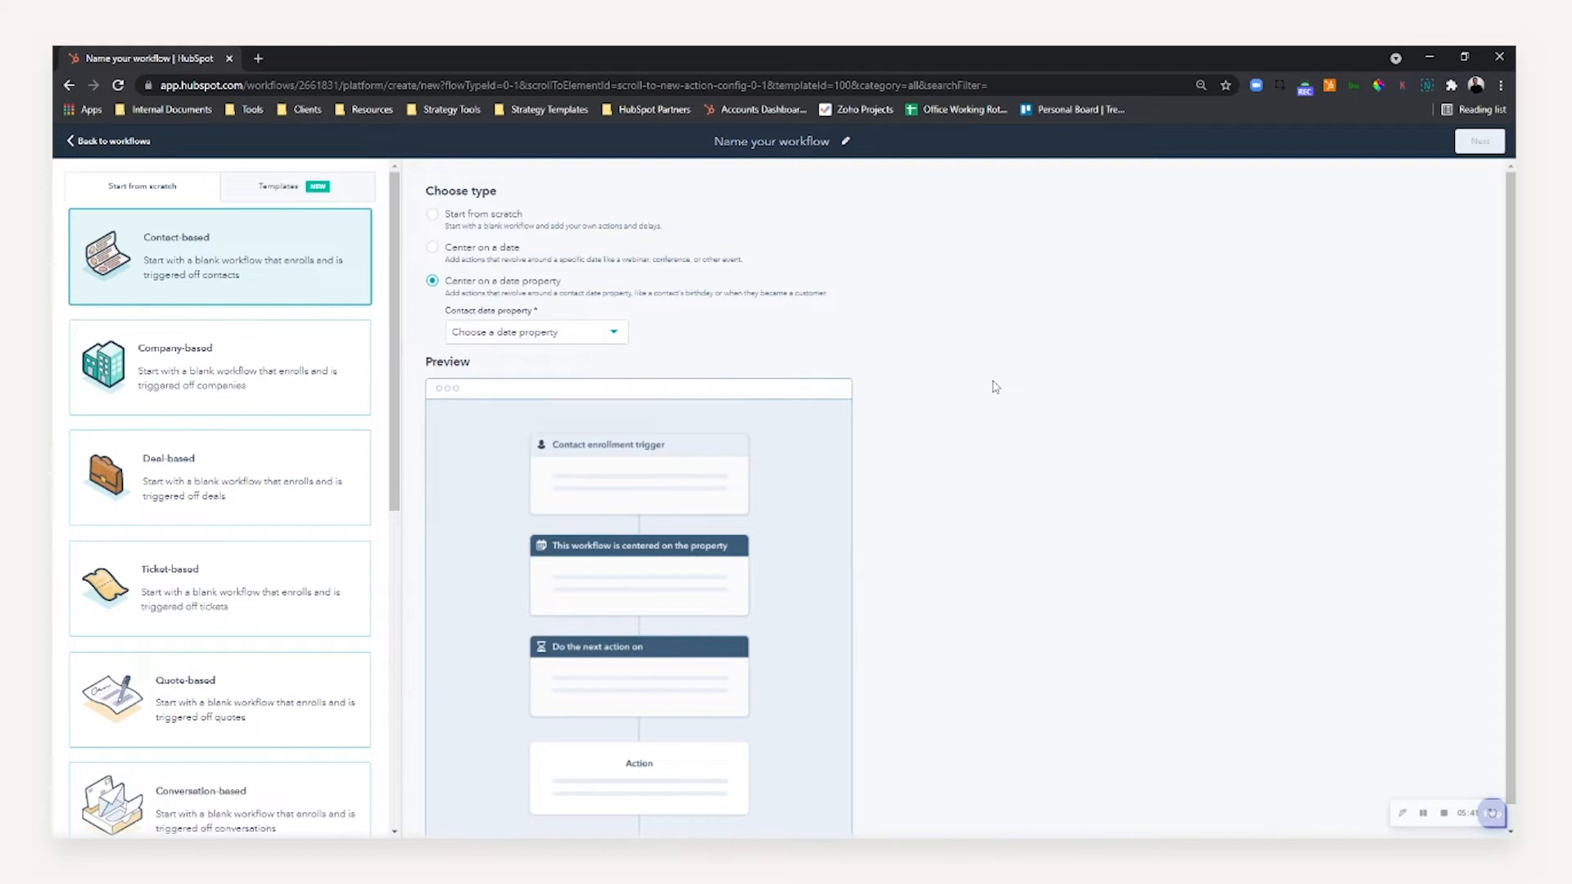
# - Create a contact-based workflow from scratch and name it "eBook Nurturing & Lead Assignment Workflow"
pyautogui.click(485, 229)
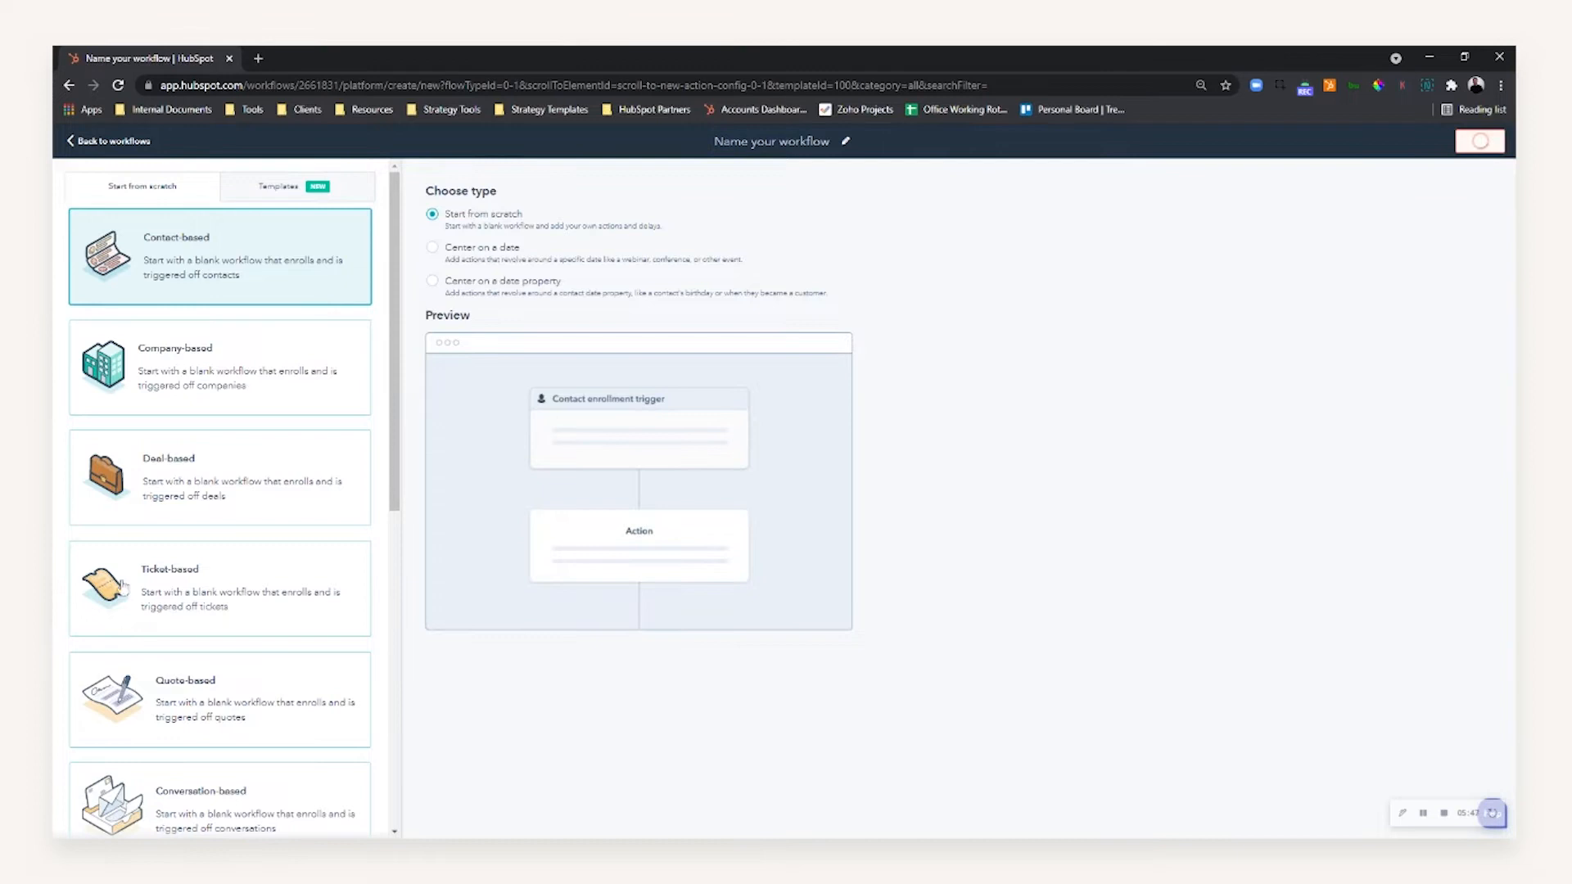
pyautogui.click(1480, 141)
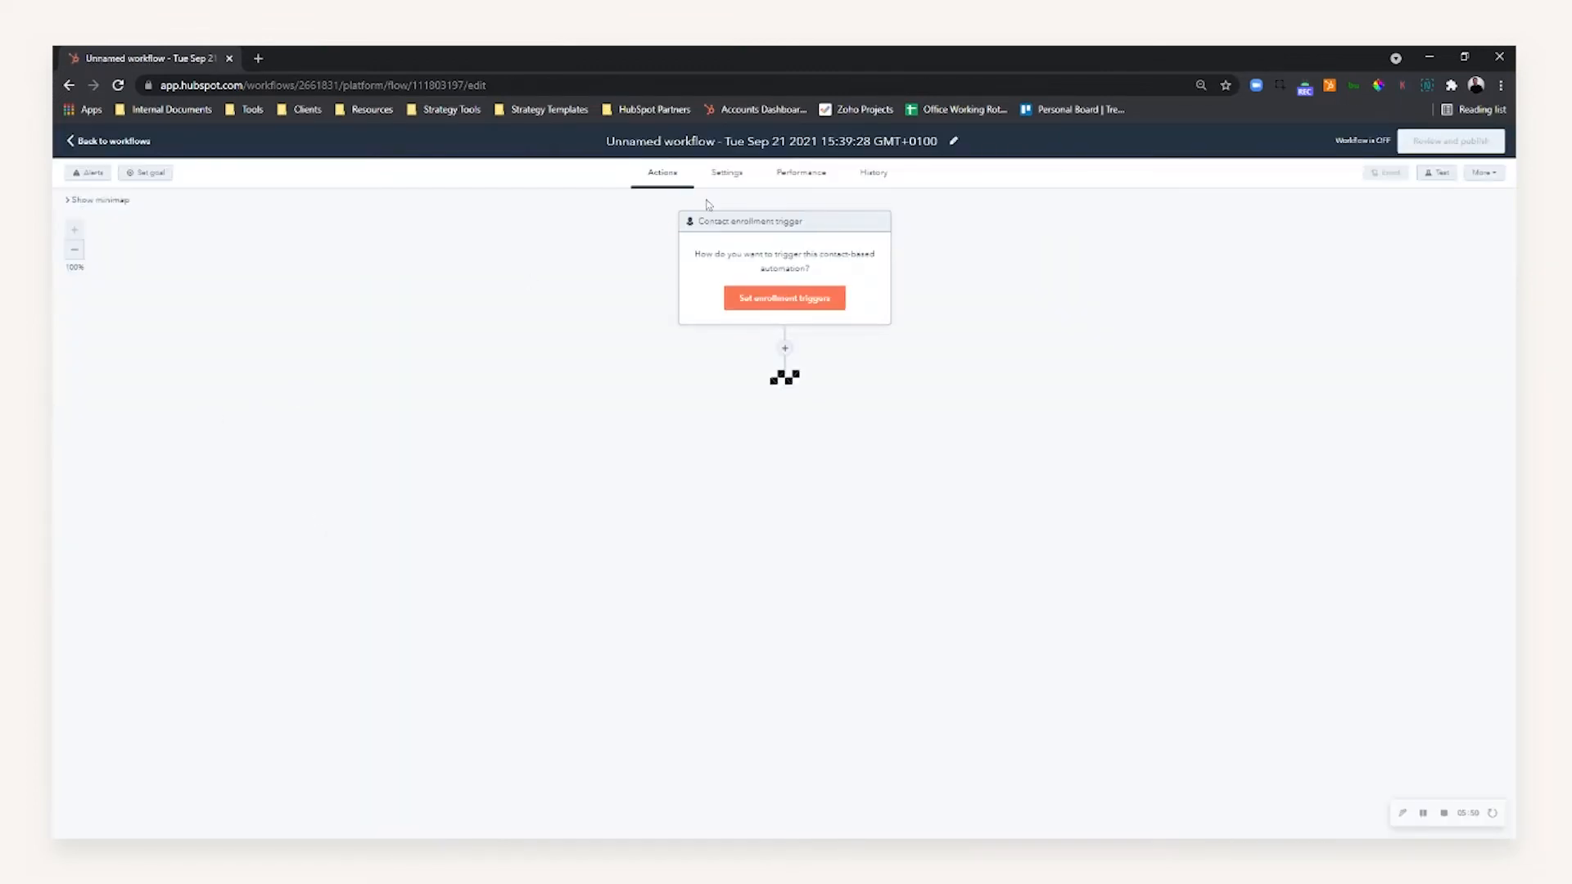
pyautogui.click(788, 141)
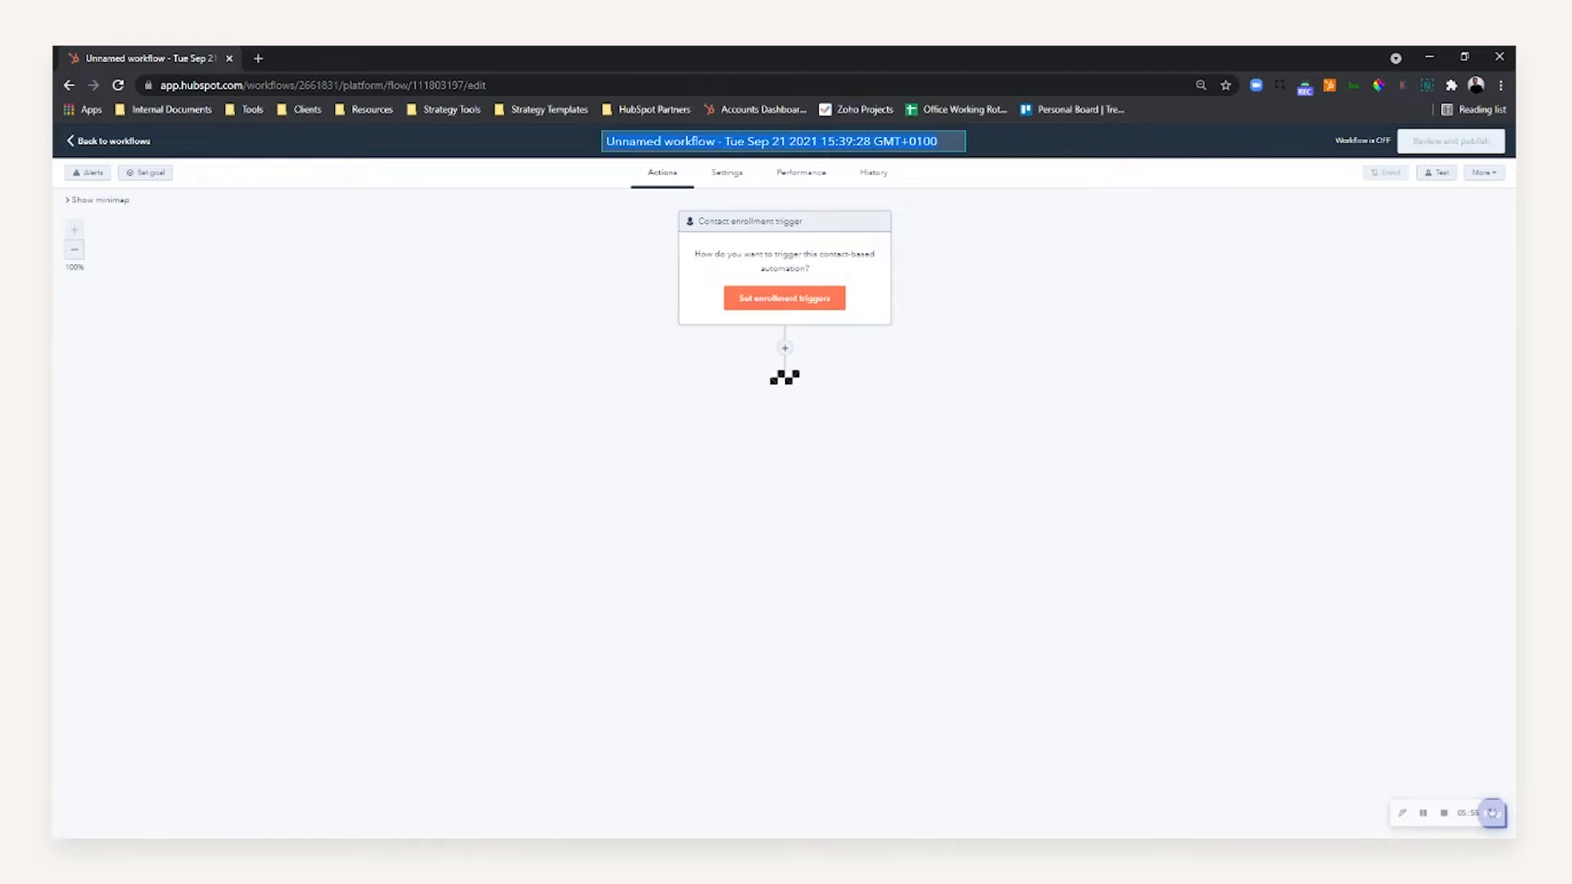
pyautogui.write('eBook')
pyautogui.write(' Nurturing Workflow')
pyautogui.write(' & Lead Assign')
pyautogui.write('ment Workflow')
pyautogui.click(959, 287)
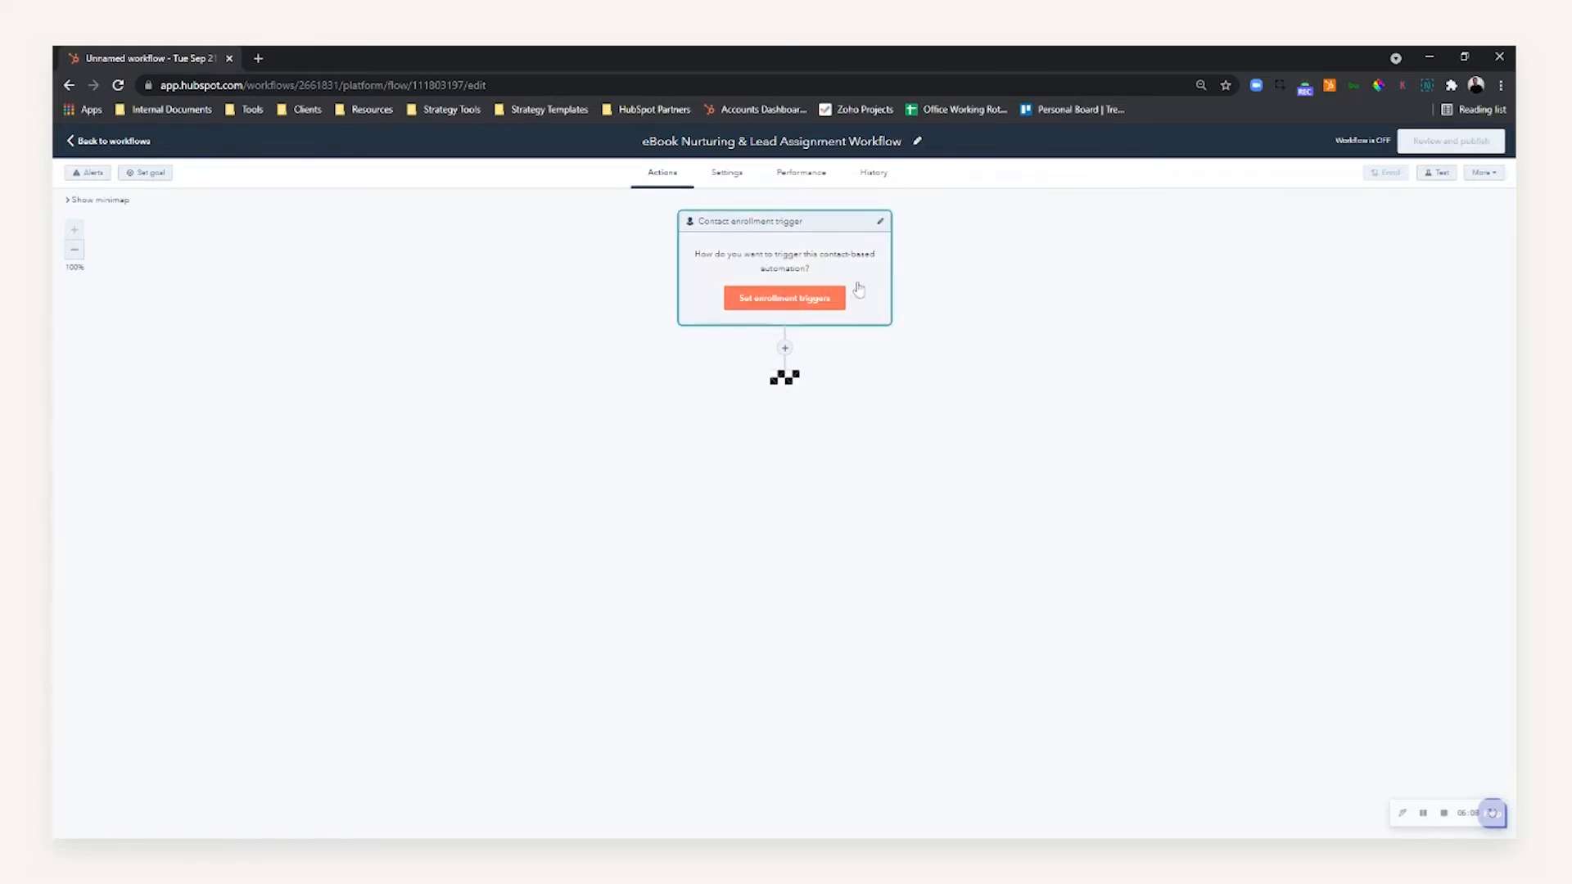
# - Set up a contact enrollment trigger based on form submissions of the eBook Form
pyautogui.click(749, 264)
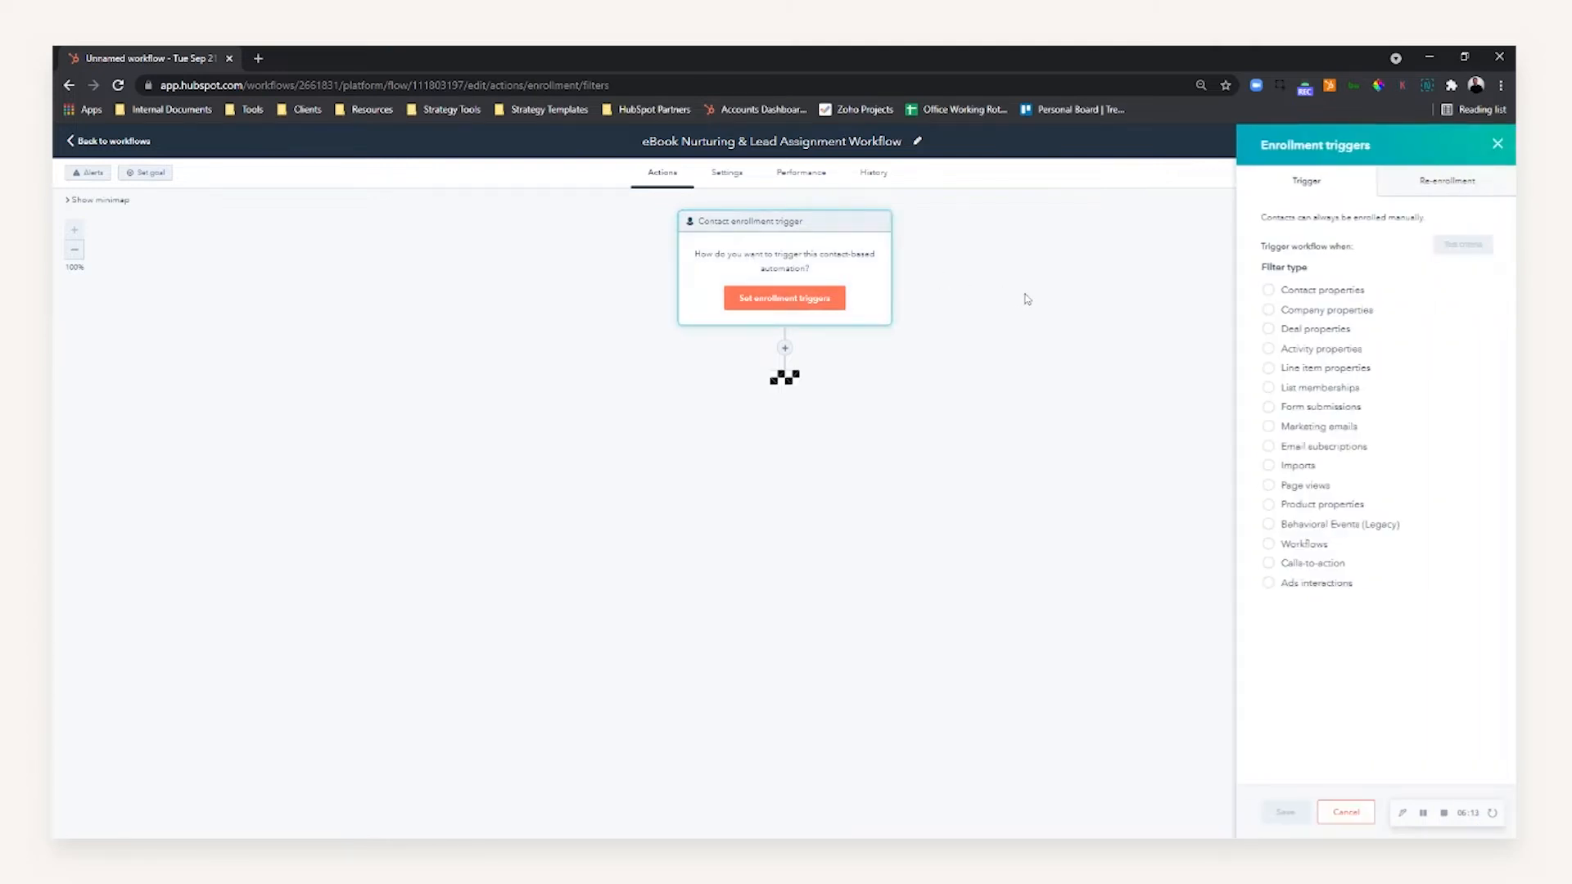
pyautogui.click(1332, 409)
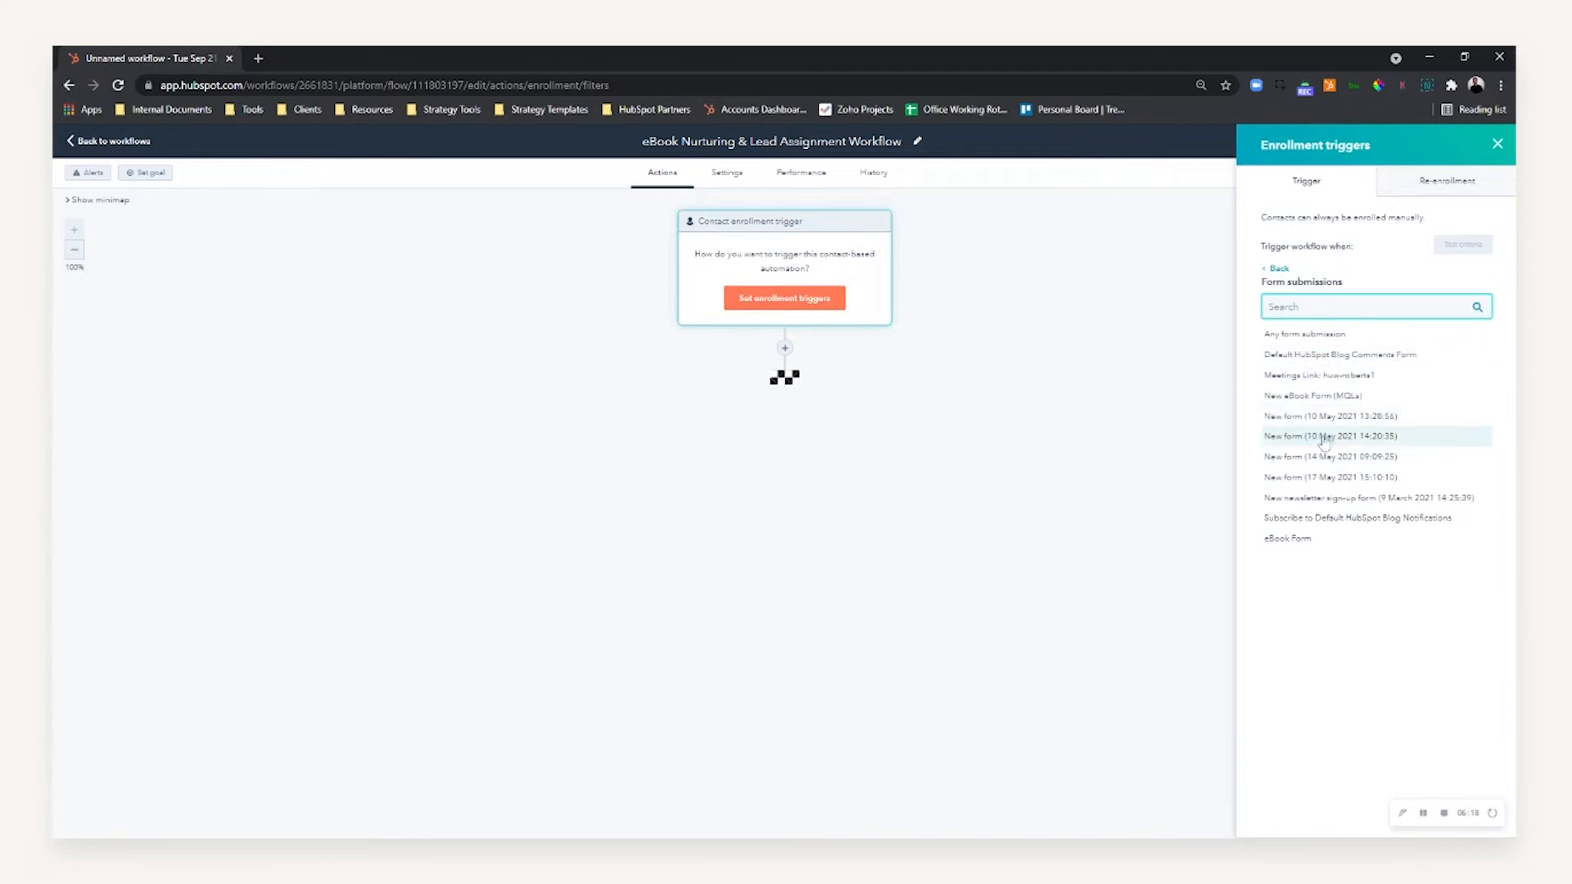
pyautogui.click(1302, 538)
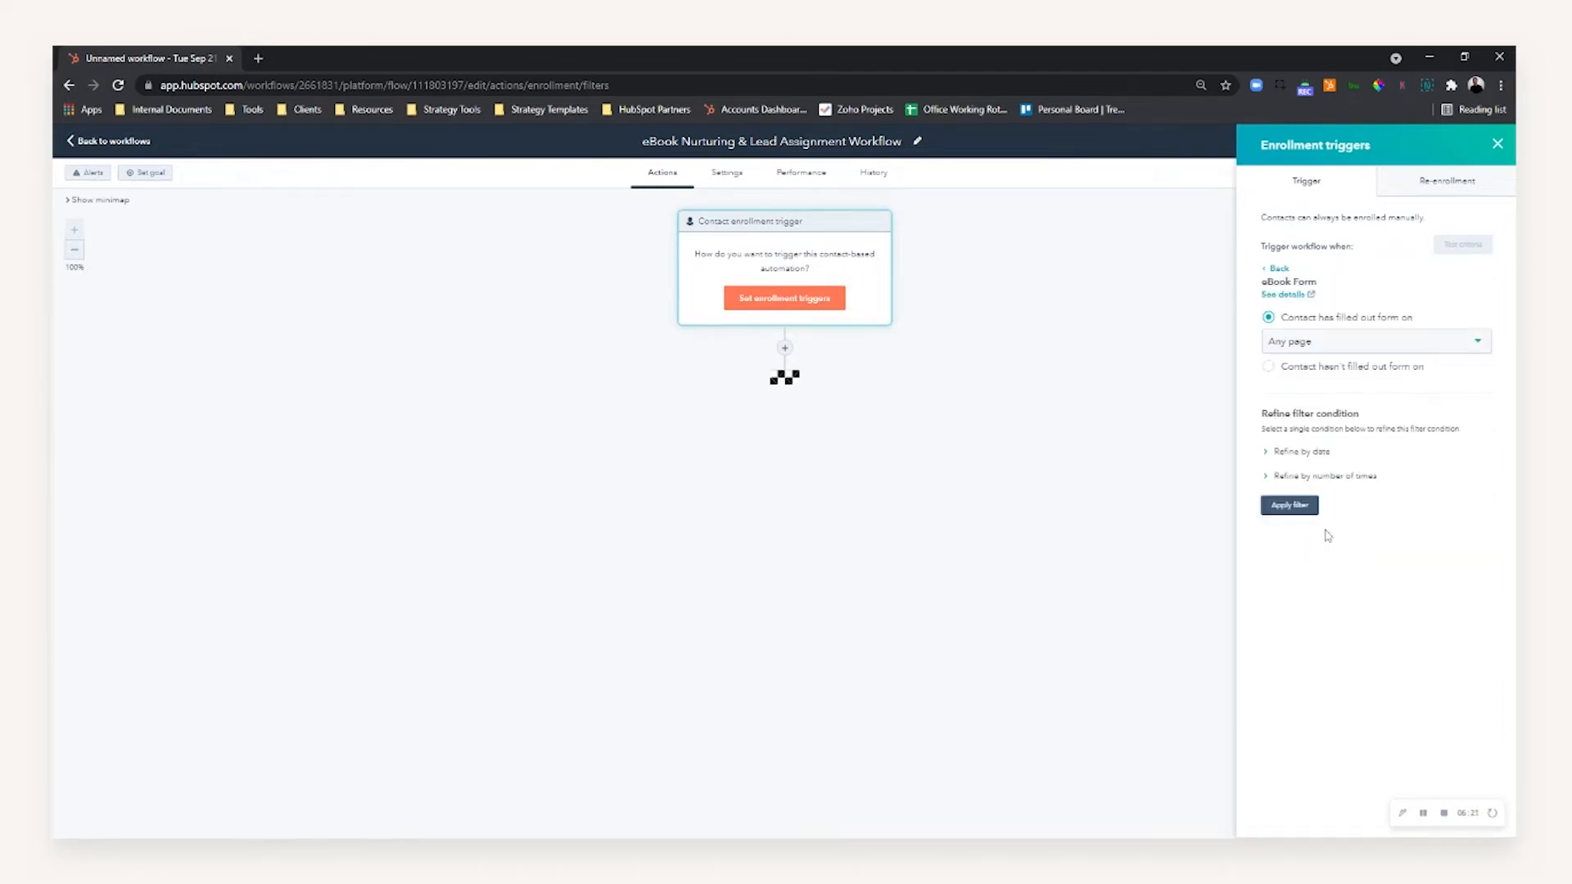
# - Try limiting the eBook Form submission filter to the About Us page, and set it back to Any page
pyautogui.click(1332, 354)
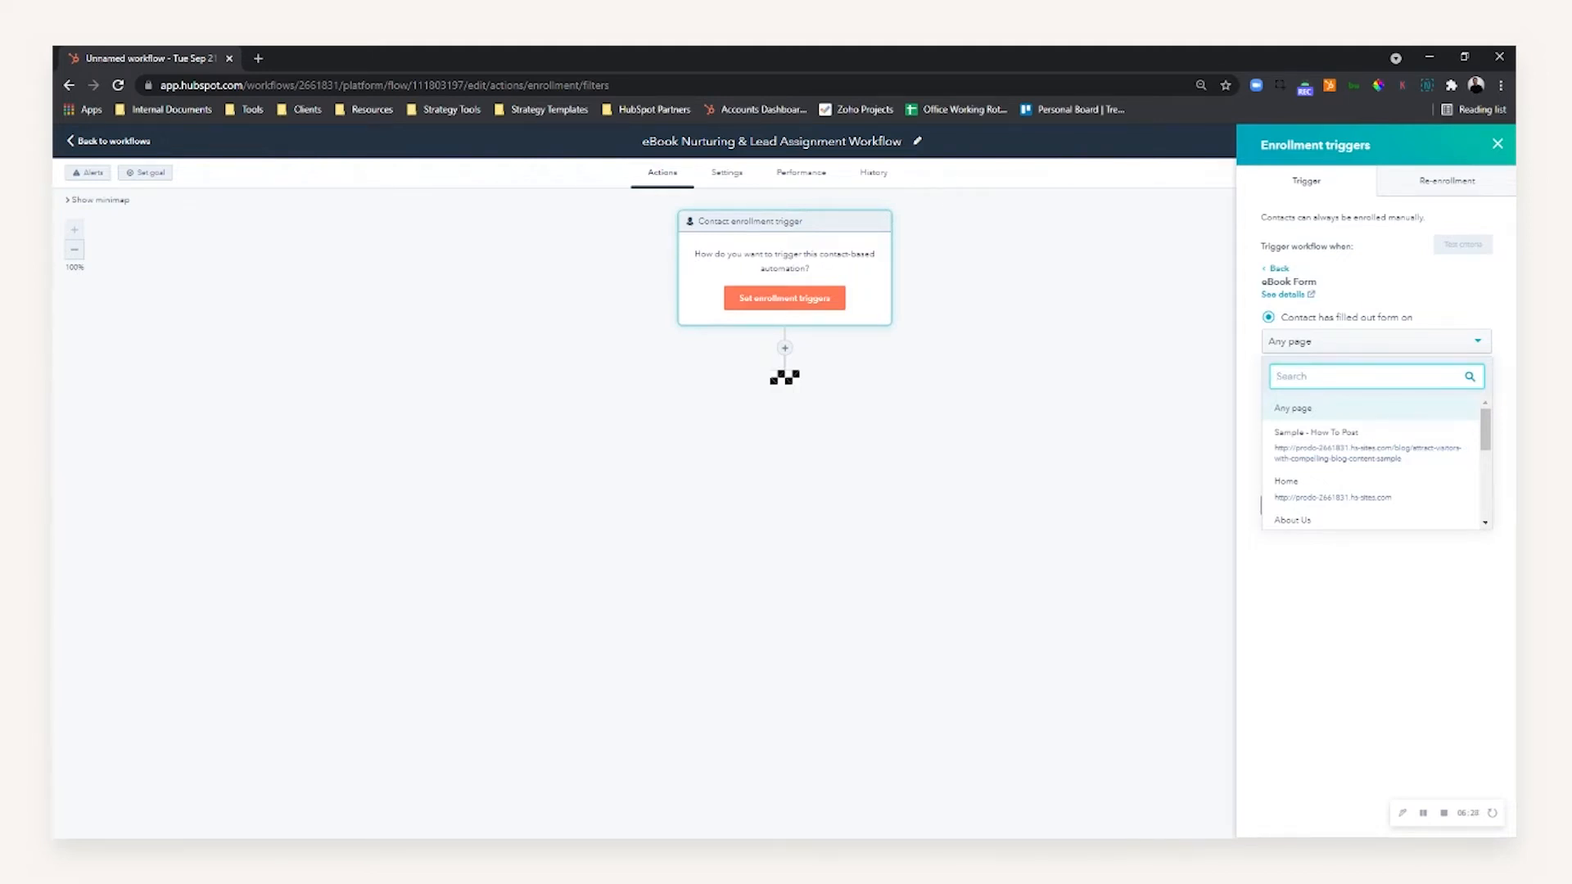
pyautogui.click(1263, 286)
pyautogui.click(1318, 352)
pyautogui.scroll(-5, 1350, 463)
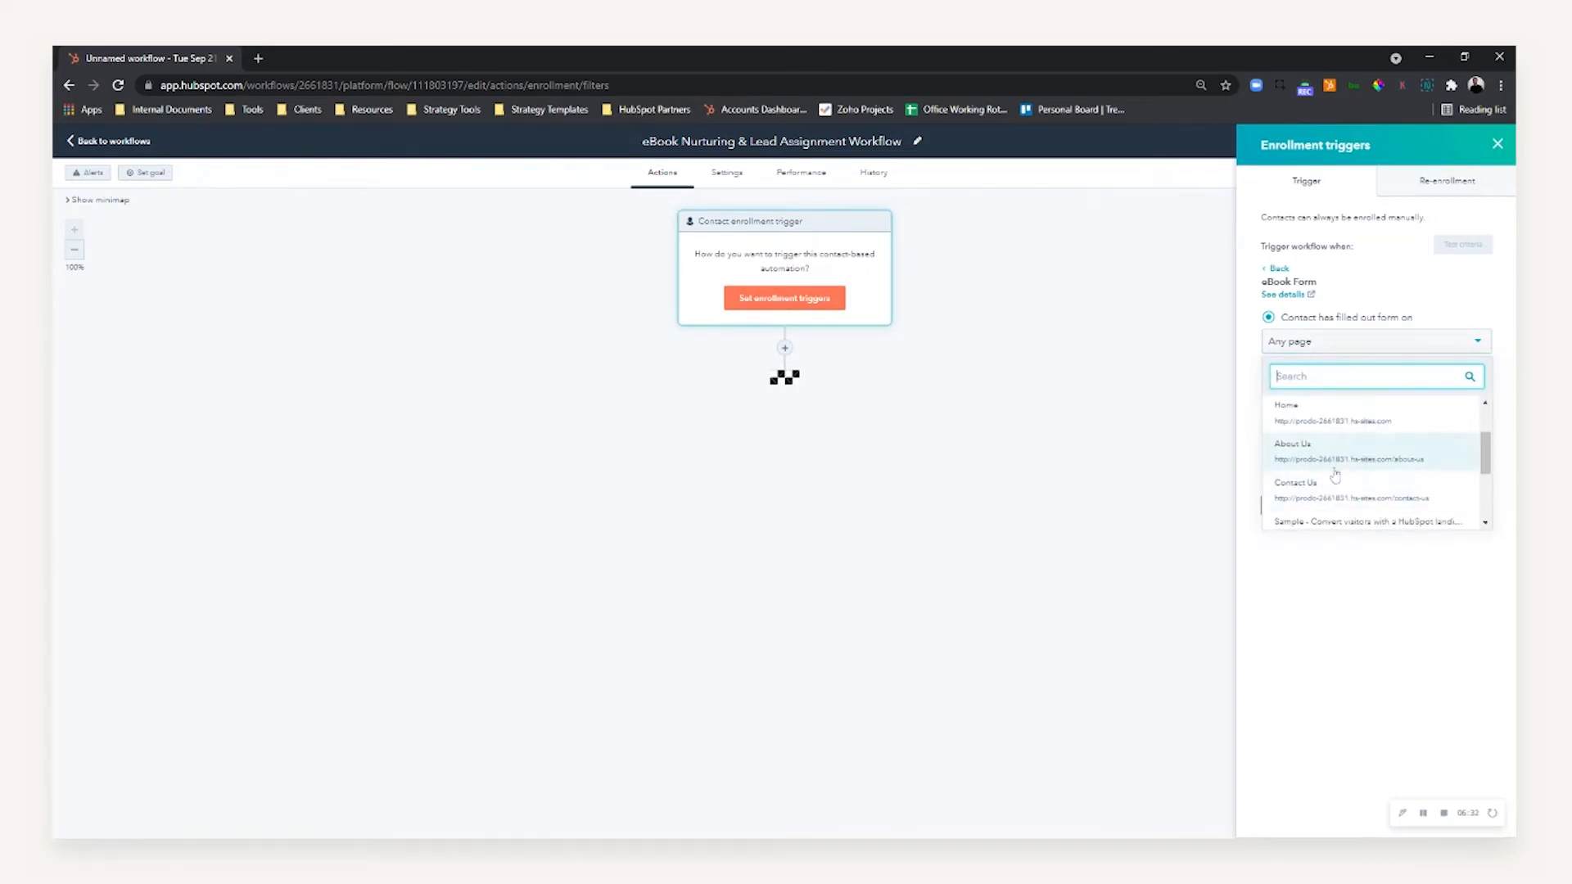
pyautogui.scroll(4, 1332, 483)
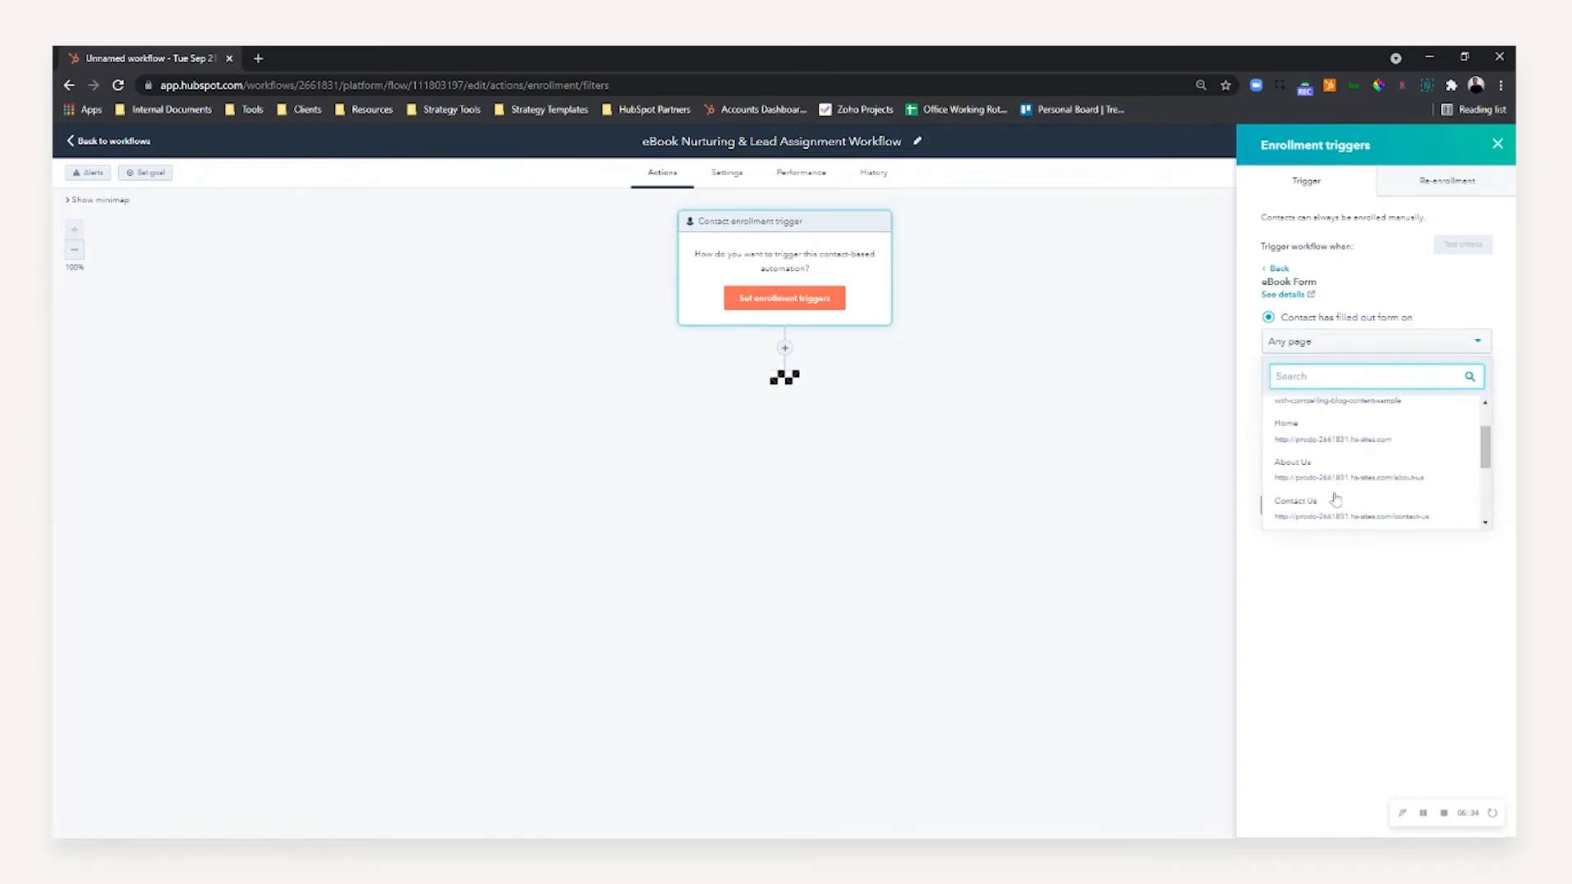
pyautogui.click(1312, 469)
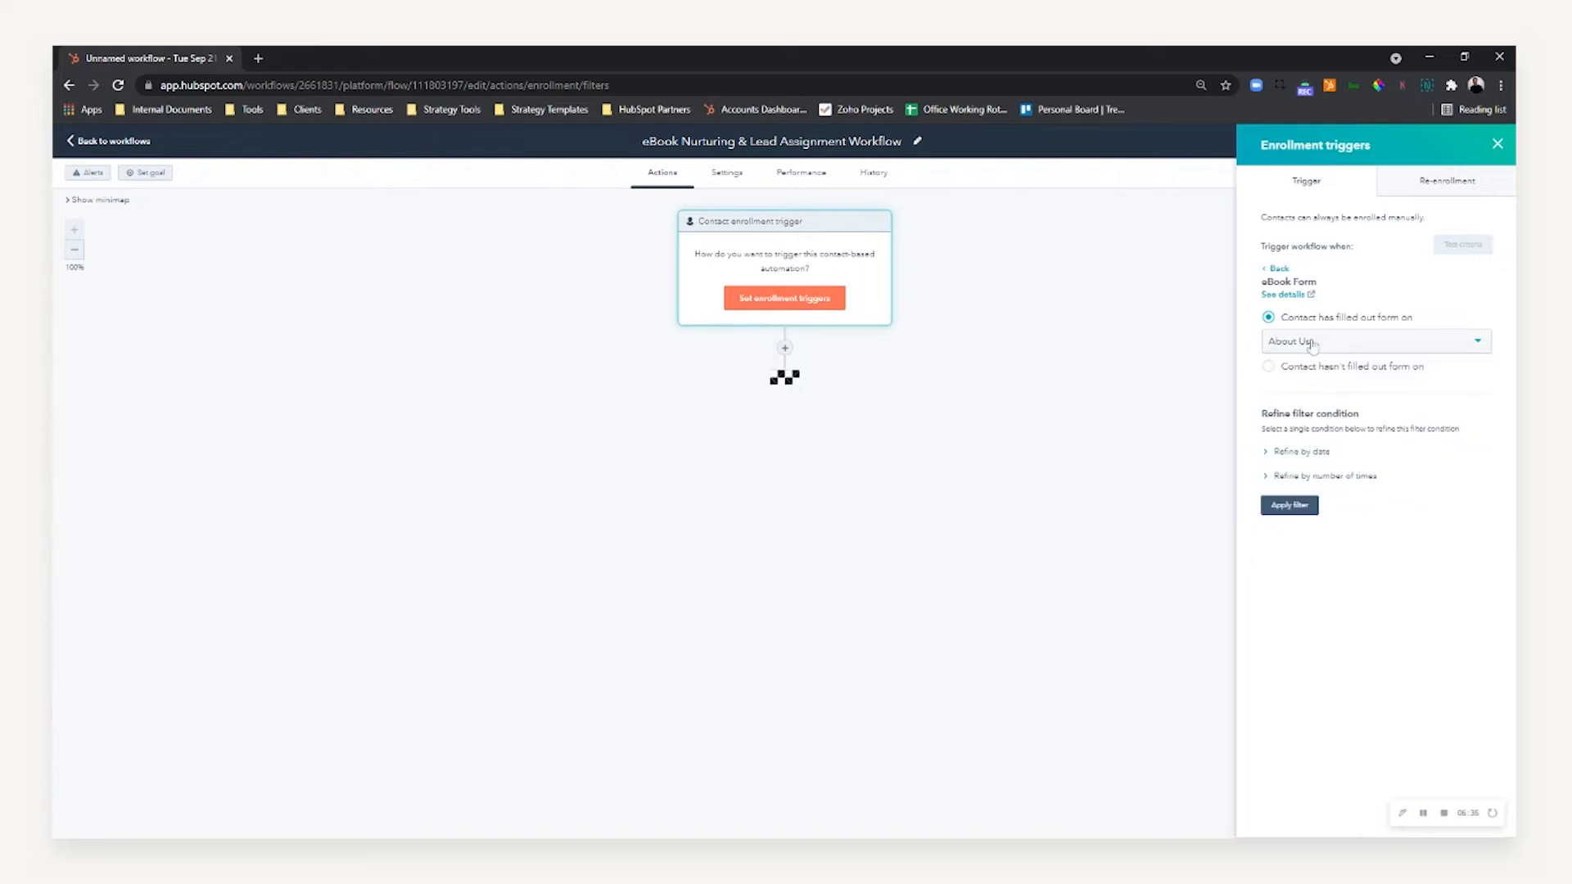
pyautogui.click(1362, 346)
pyautogui.click(1327, 410)
# - Check the filter's date and number-of-times refinements, and apply the eBook Form filter for any page without refinement
pyautogui.moveTo(1279, 429); pyautogui.dragTo(1344, 429)
pyautogui.click(1351, 429)
pyautogui.click(1331, 446)
pyautogui.click(1302, 452)
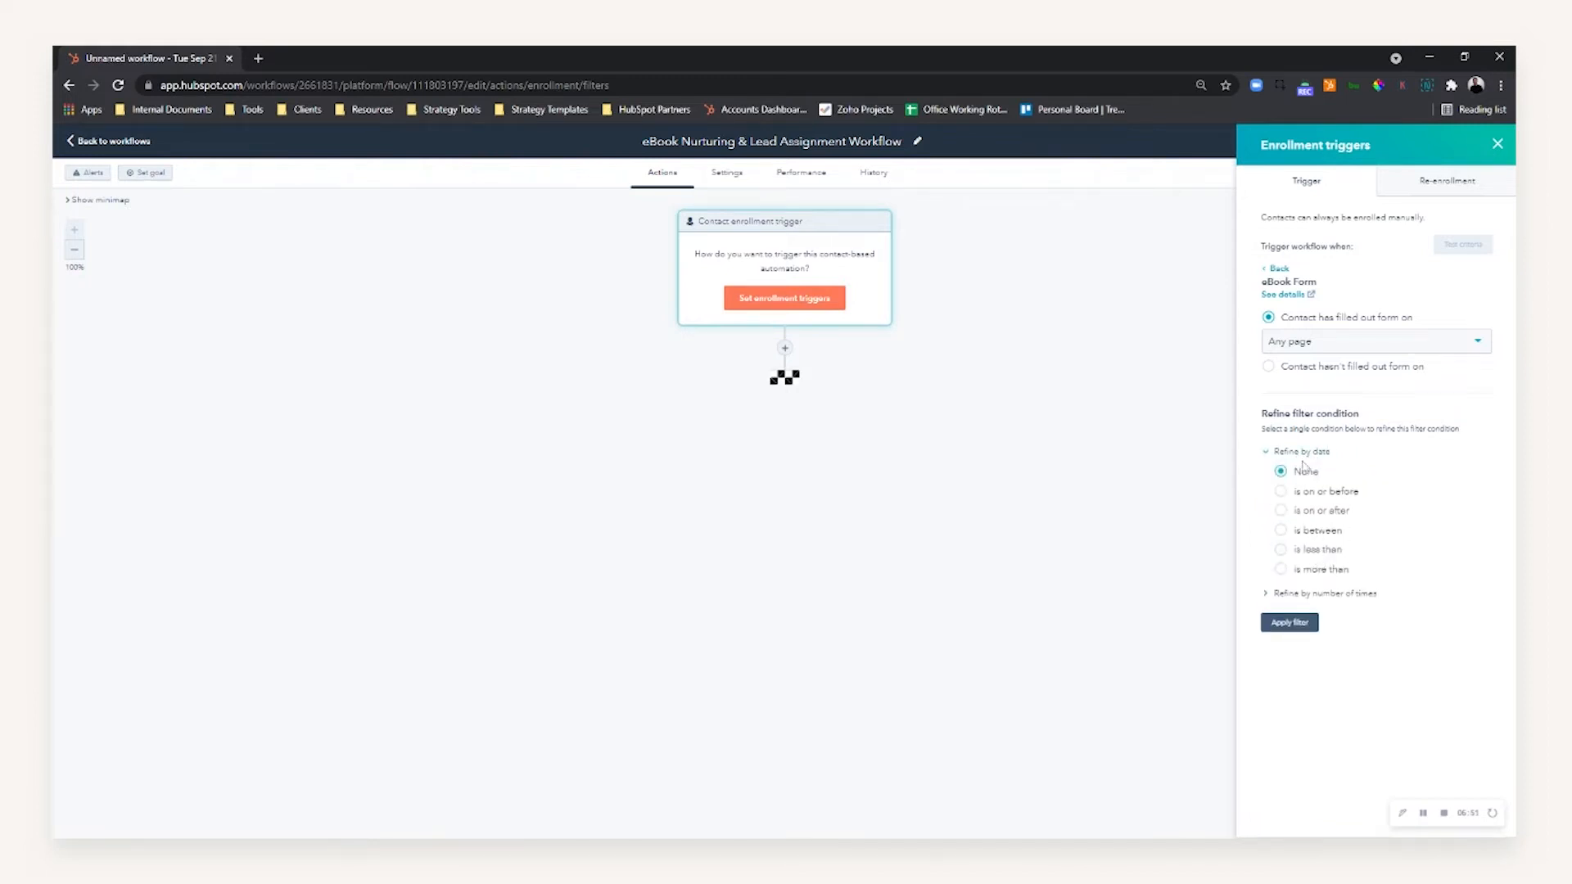
pyautogui.click(1302, 452)
pyautogui.click(1308, 476)
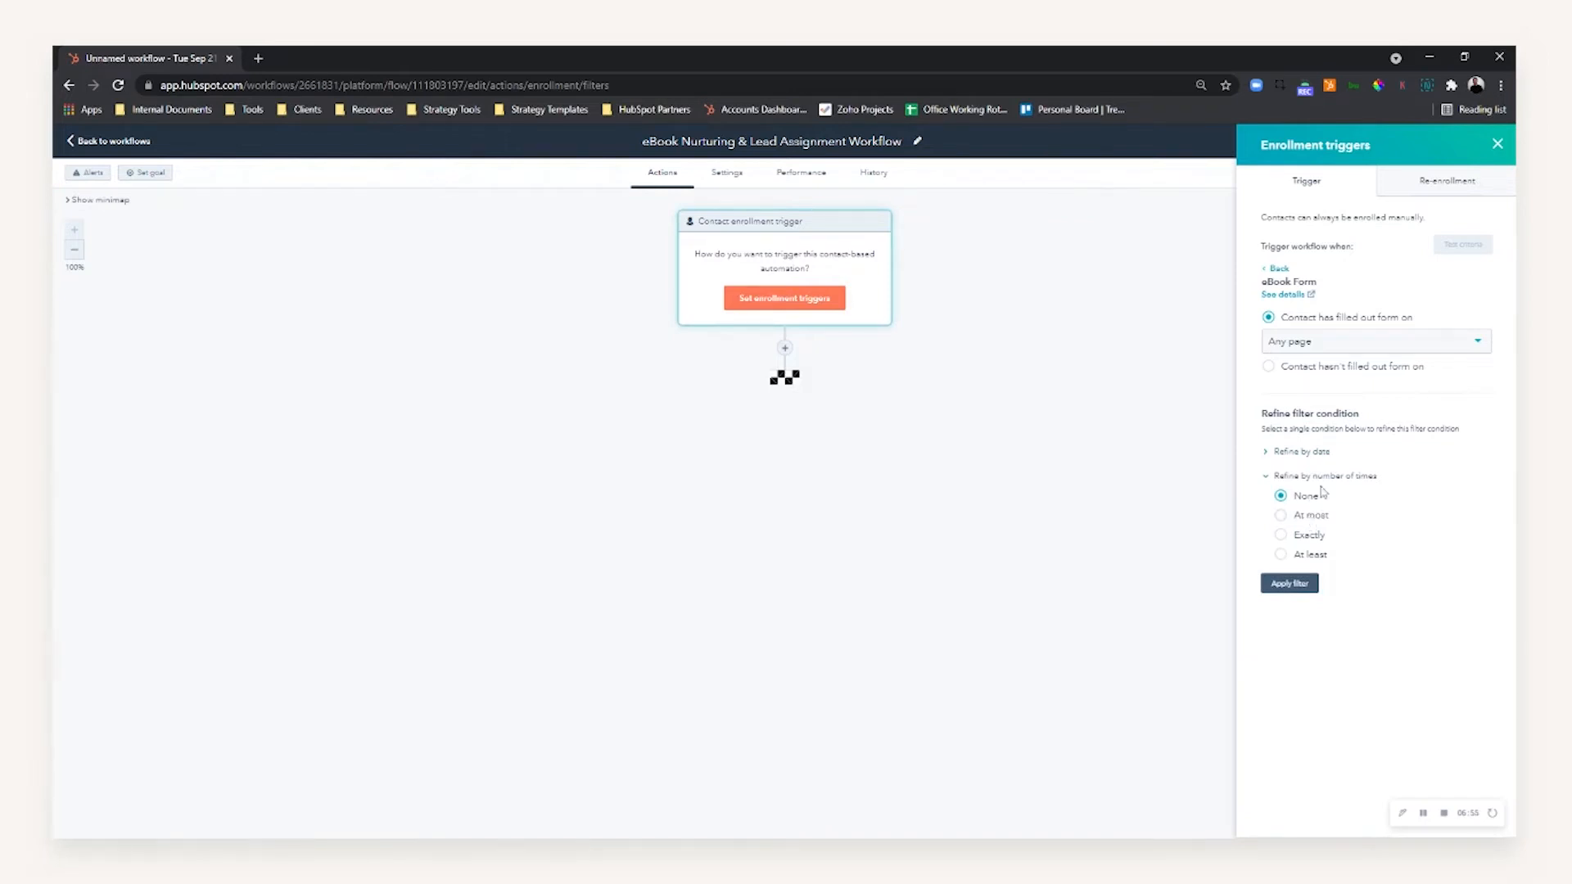
pyautogui.click(1308, 476)
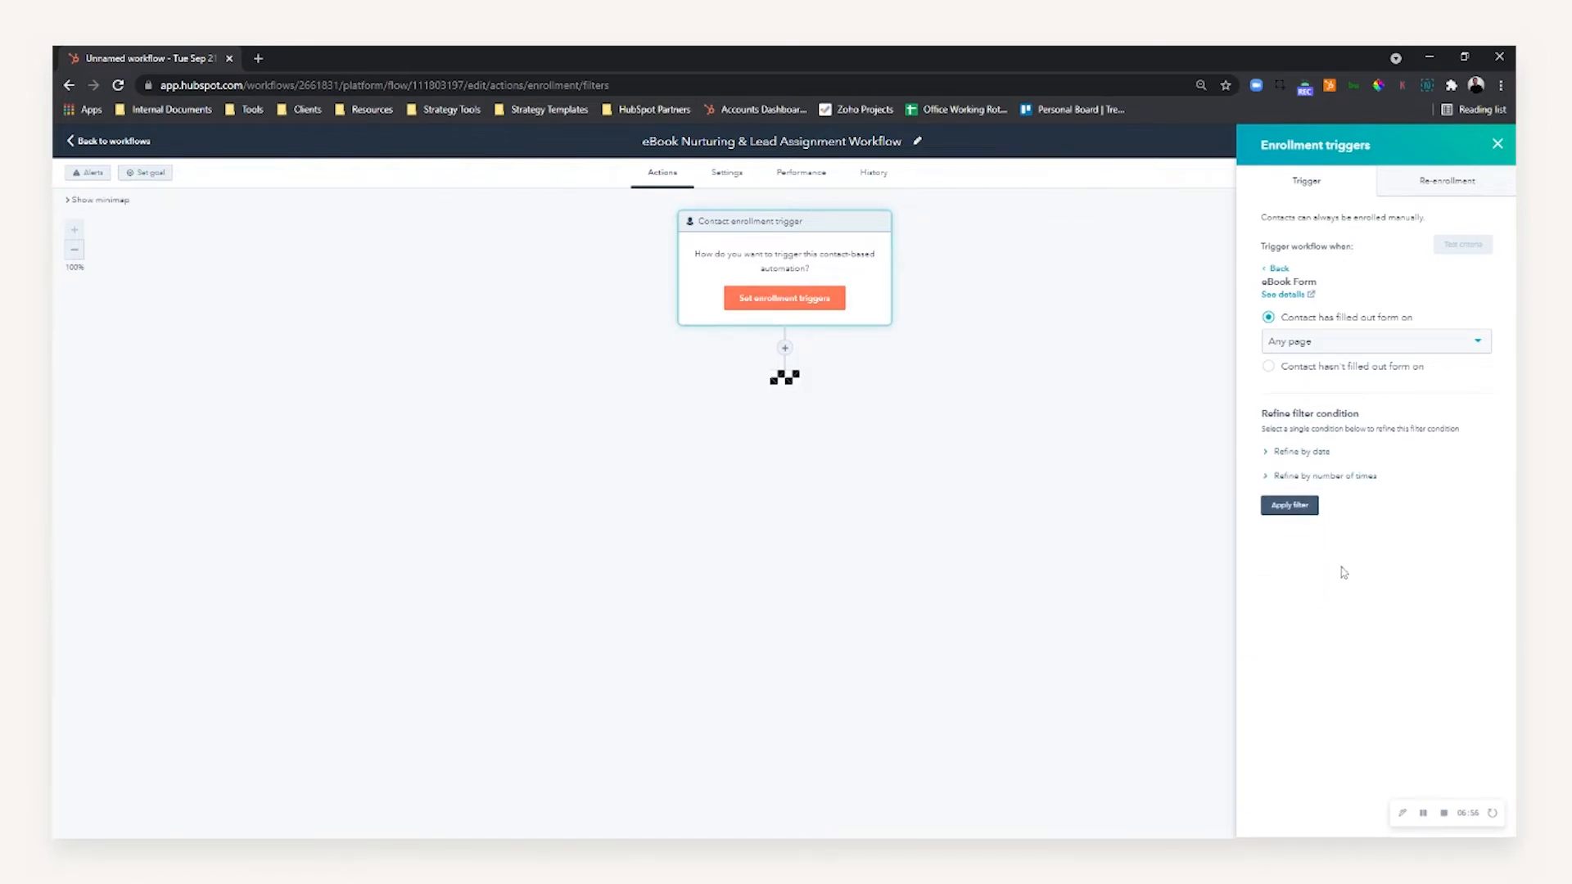
pyautogui.click(1297, 504)
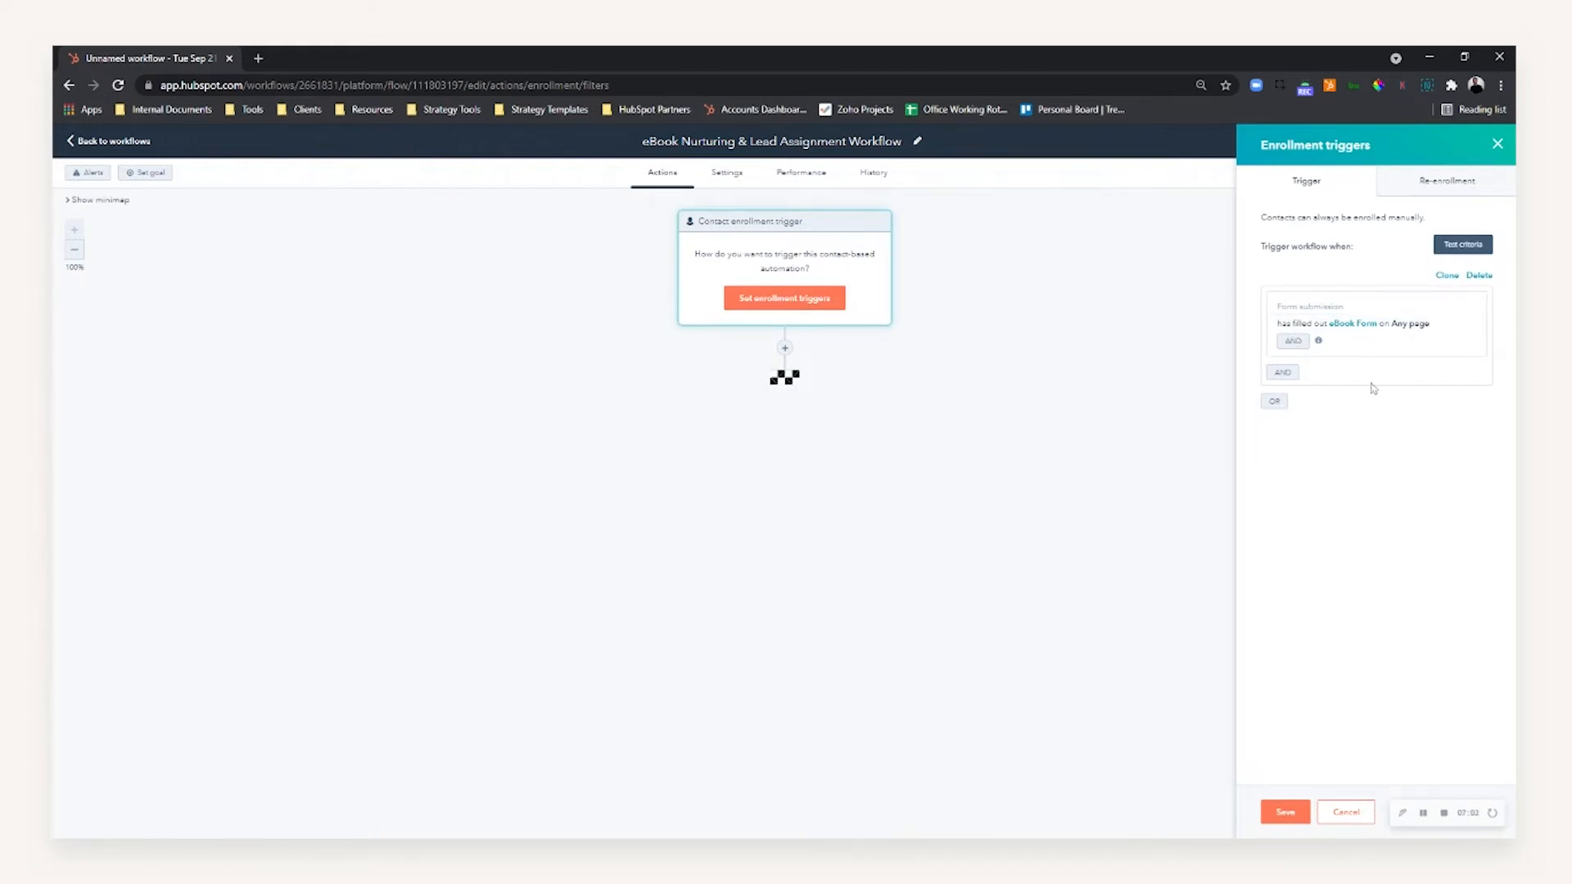
# - Try allowing re-enrollment of contacts who meet the eBook Form trigger criteria, and disable it again
pyautogui.click(1392, 190)
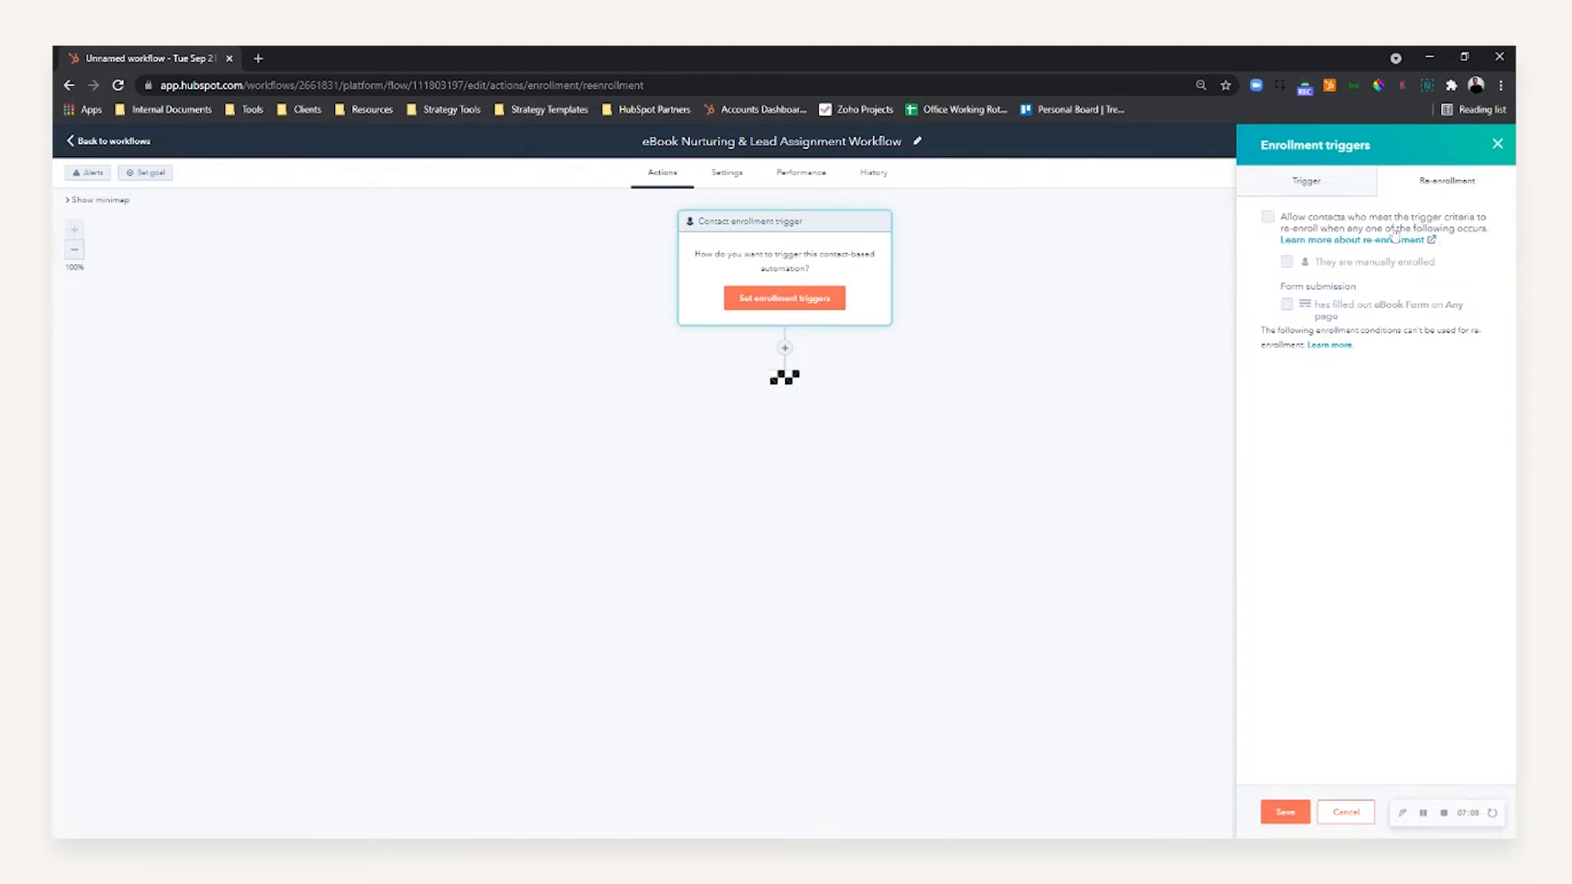
pyautogui.click(1345, 224)
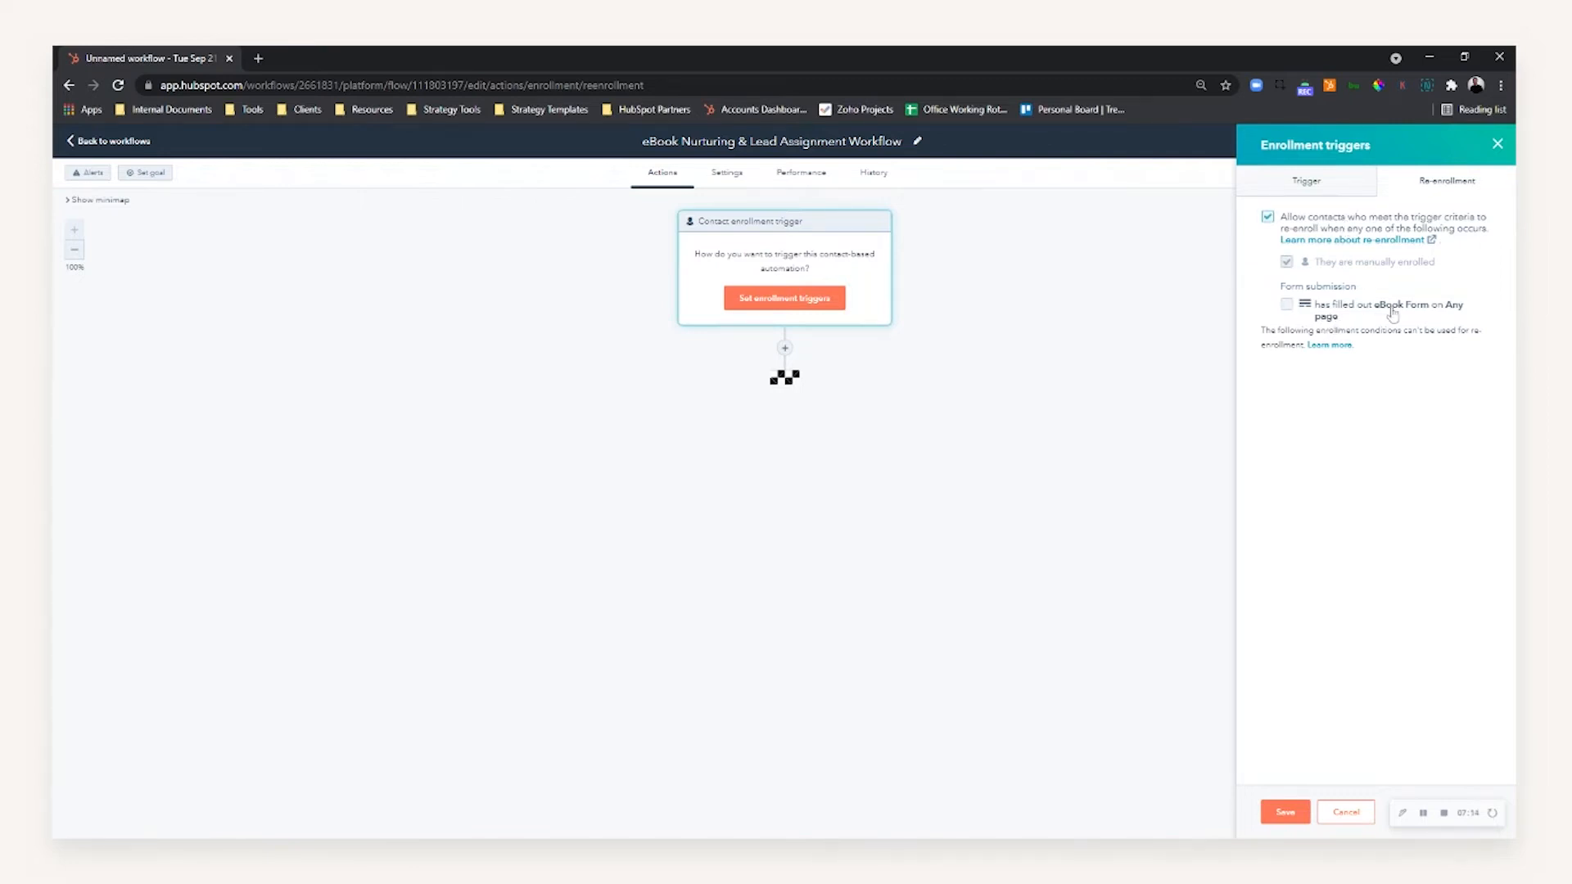
pyautogui.click(1361, 314)
pyautogui.click(1318, 233)
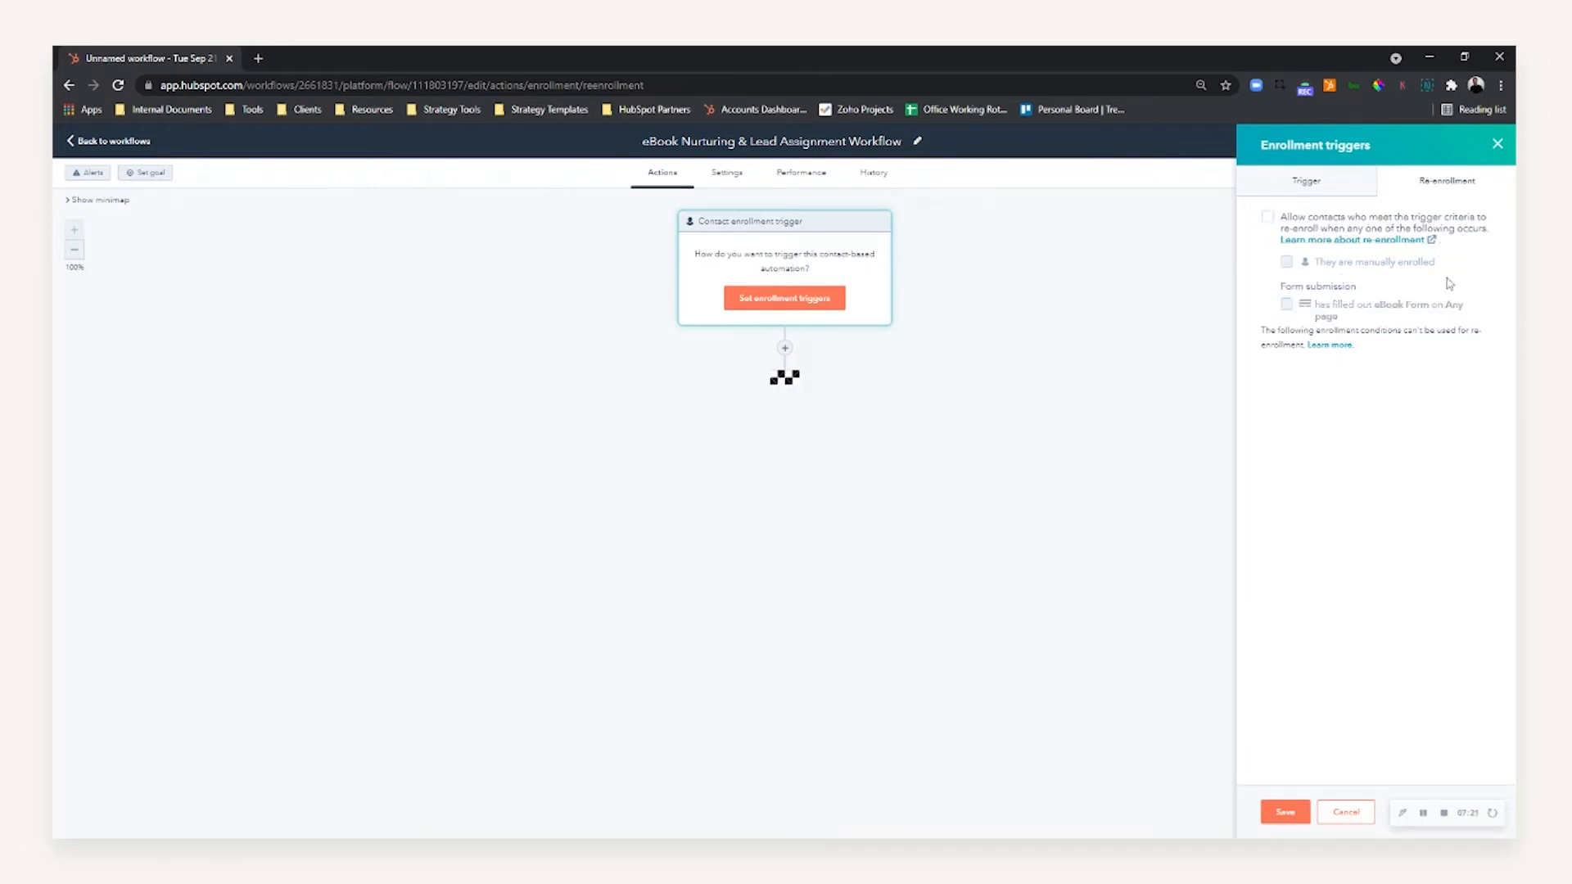
# - Return to the trigger criteria and save the eBook Form enrollment trigger
pyautogui.click(1343, 184)
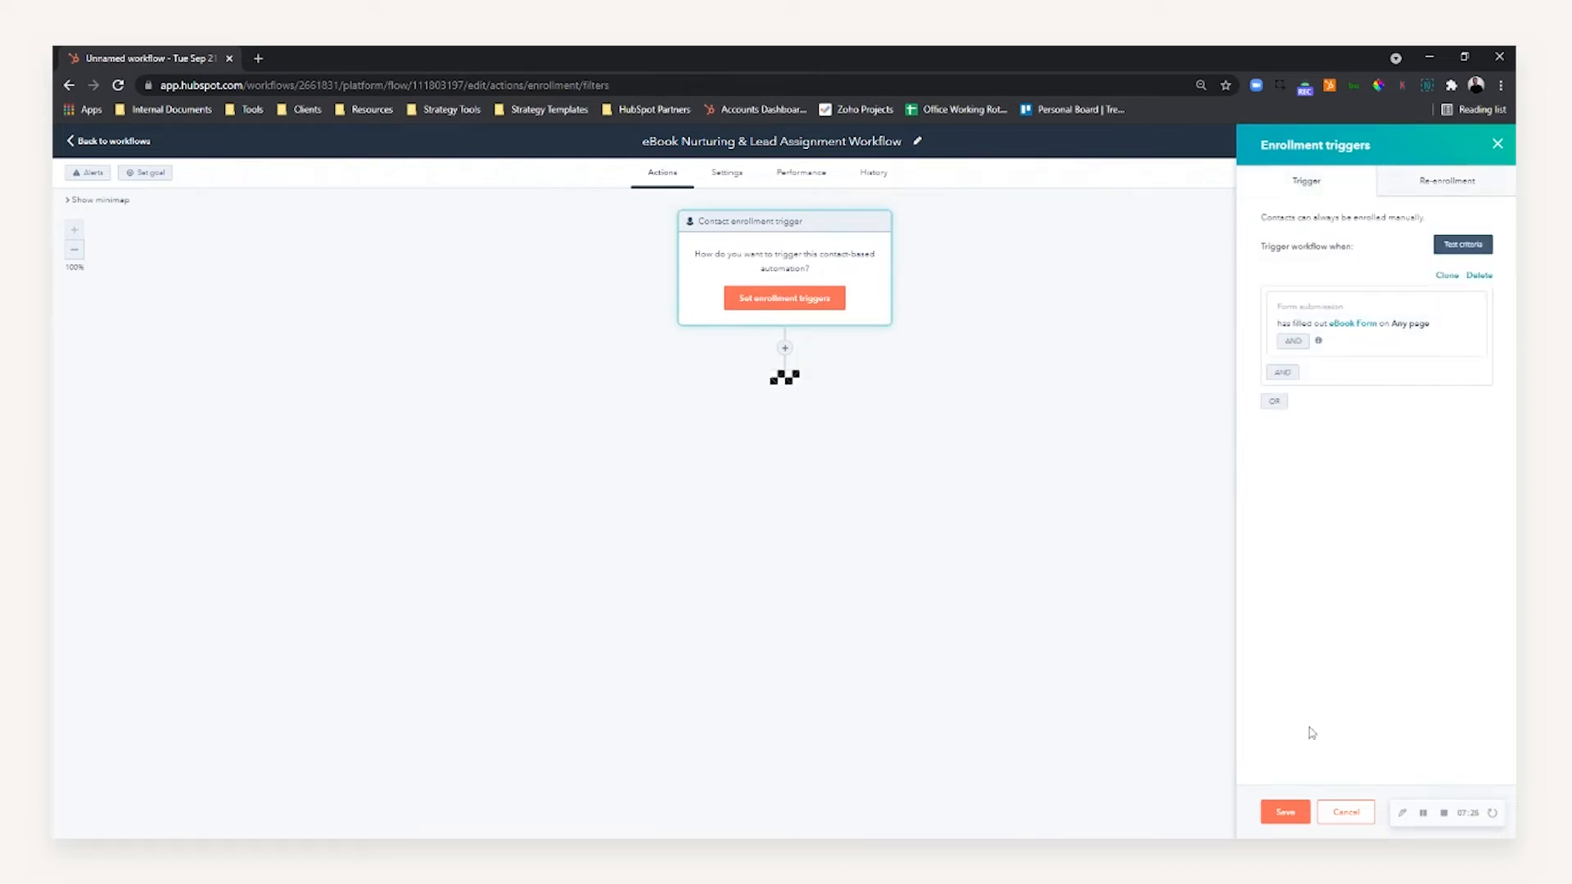
pyautogui.click(1286, 812)
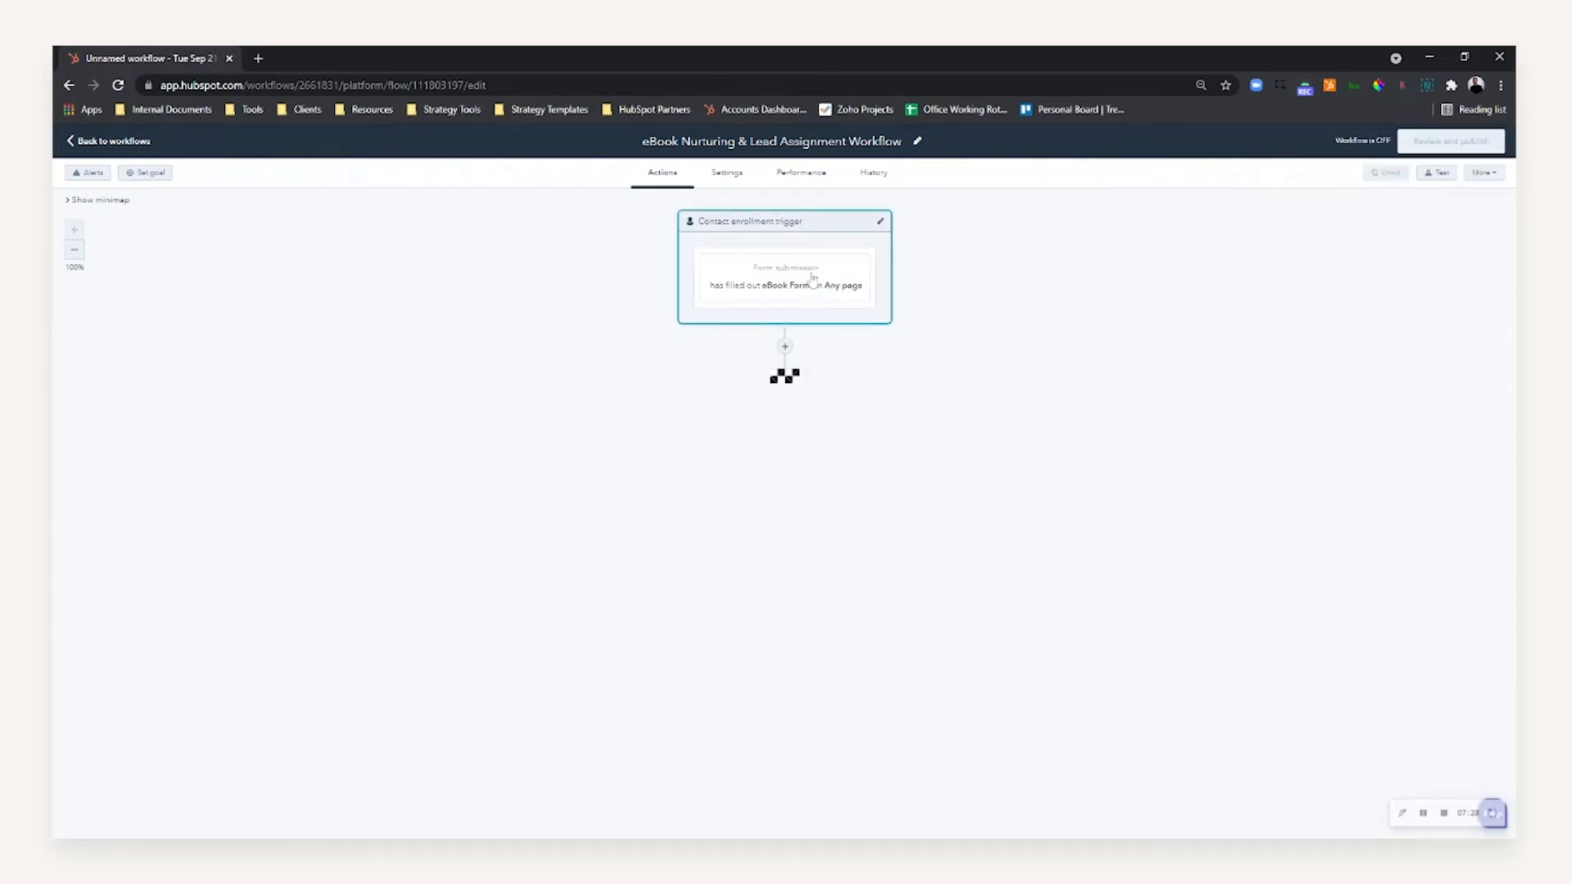
# - Look through the action types available for a new action after the enrollment trigger
pyautogui.click(785, 348)
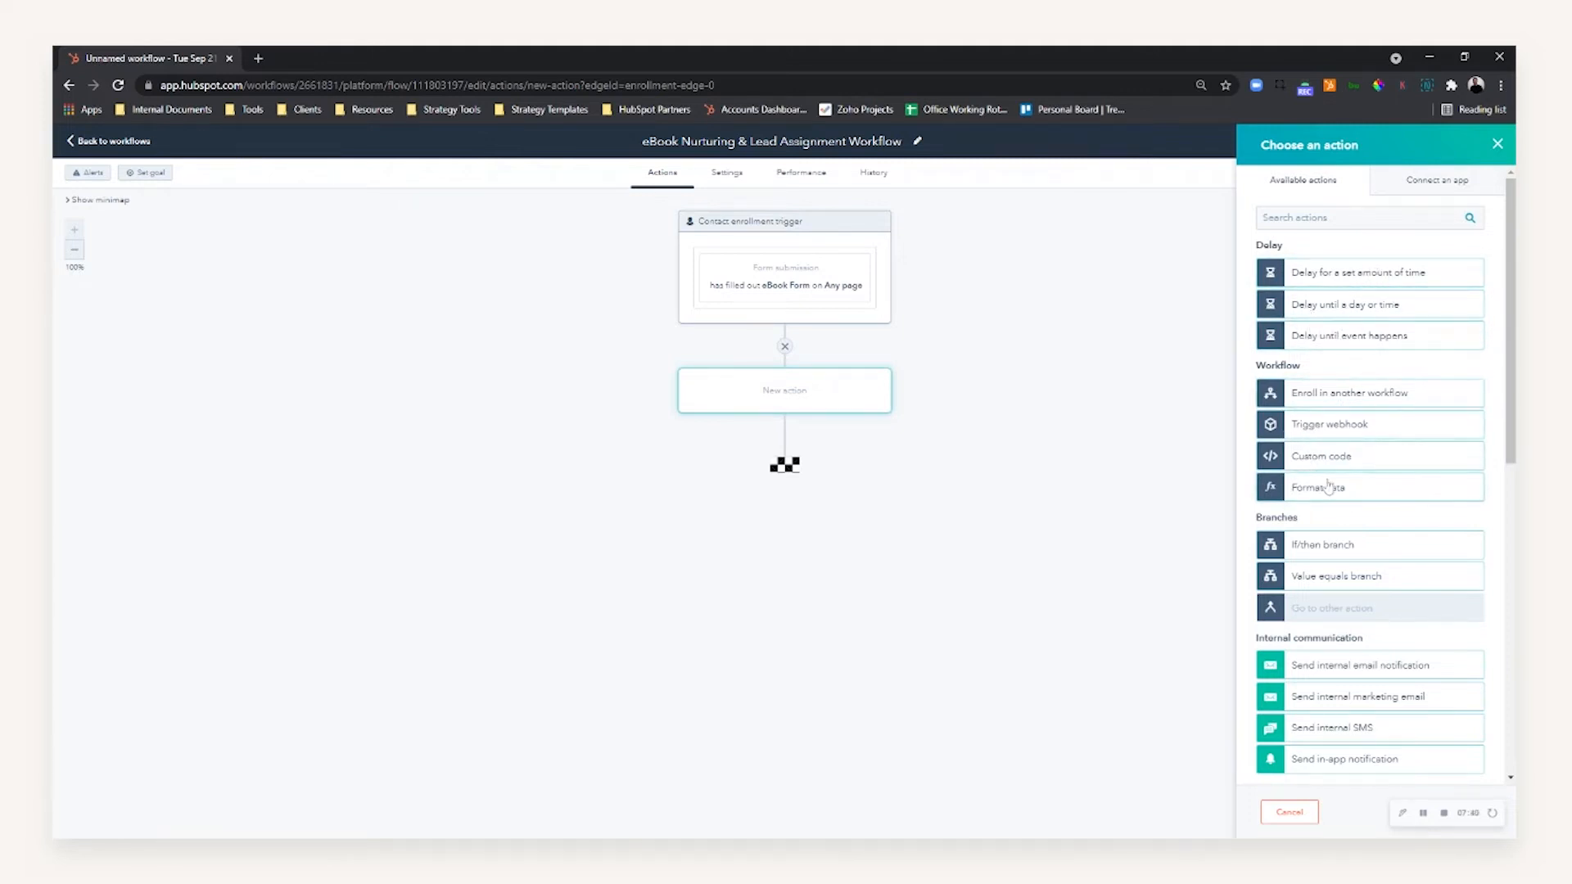
pyautogui.scroll(-1, 1352, 454)
pyautogui.scroll(-1, 1350, 453)
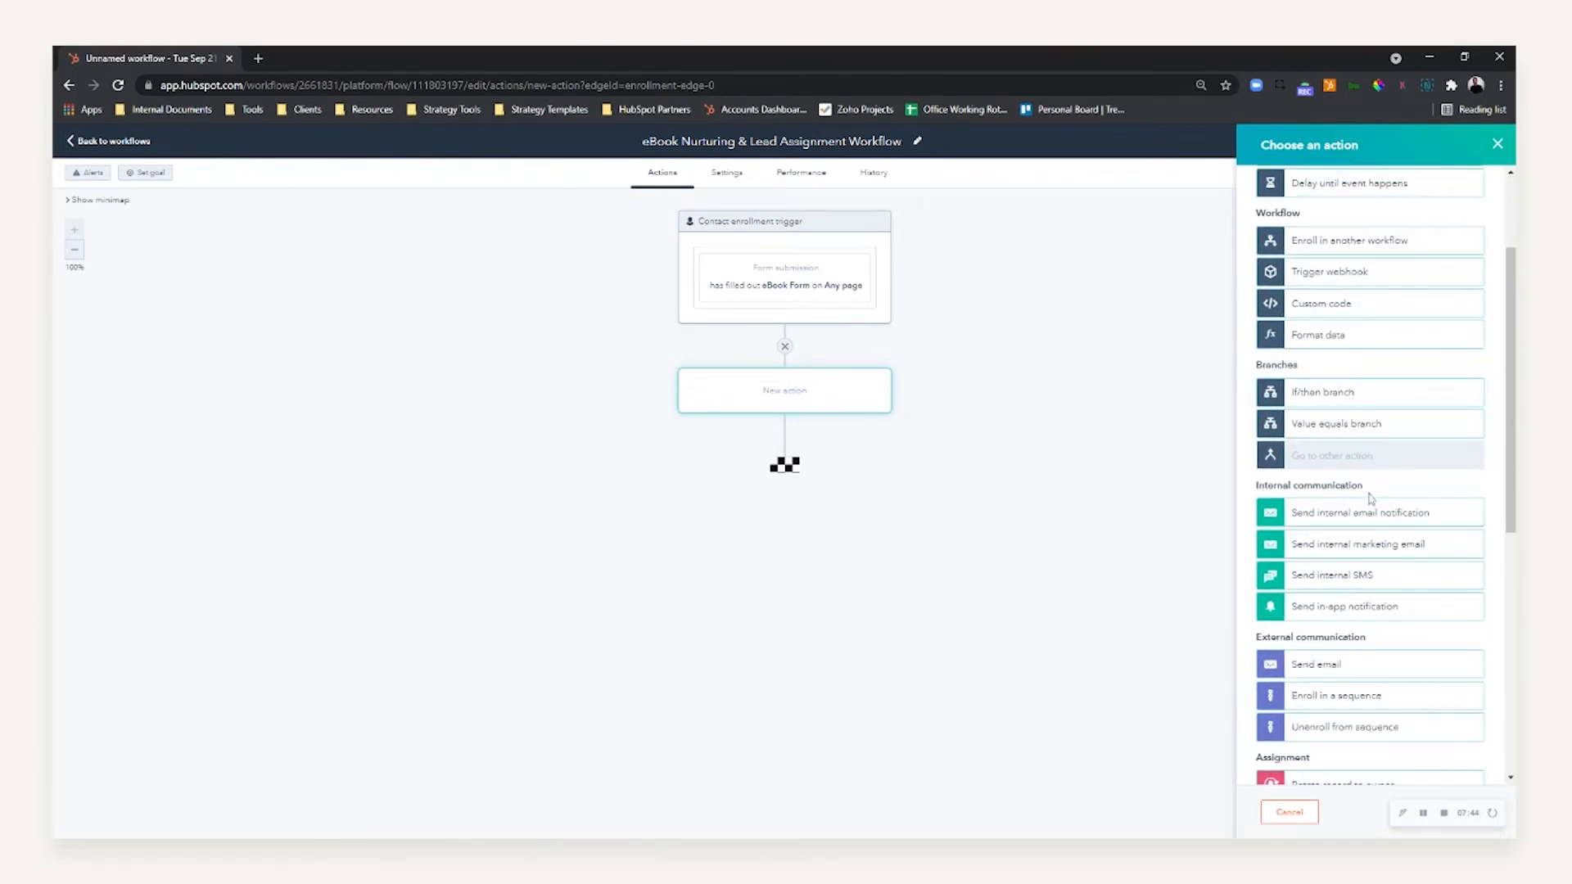
pyautogui.scroll(-2, 1392, 514)
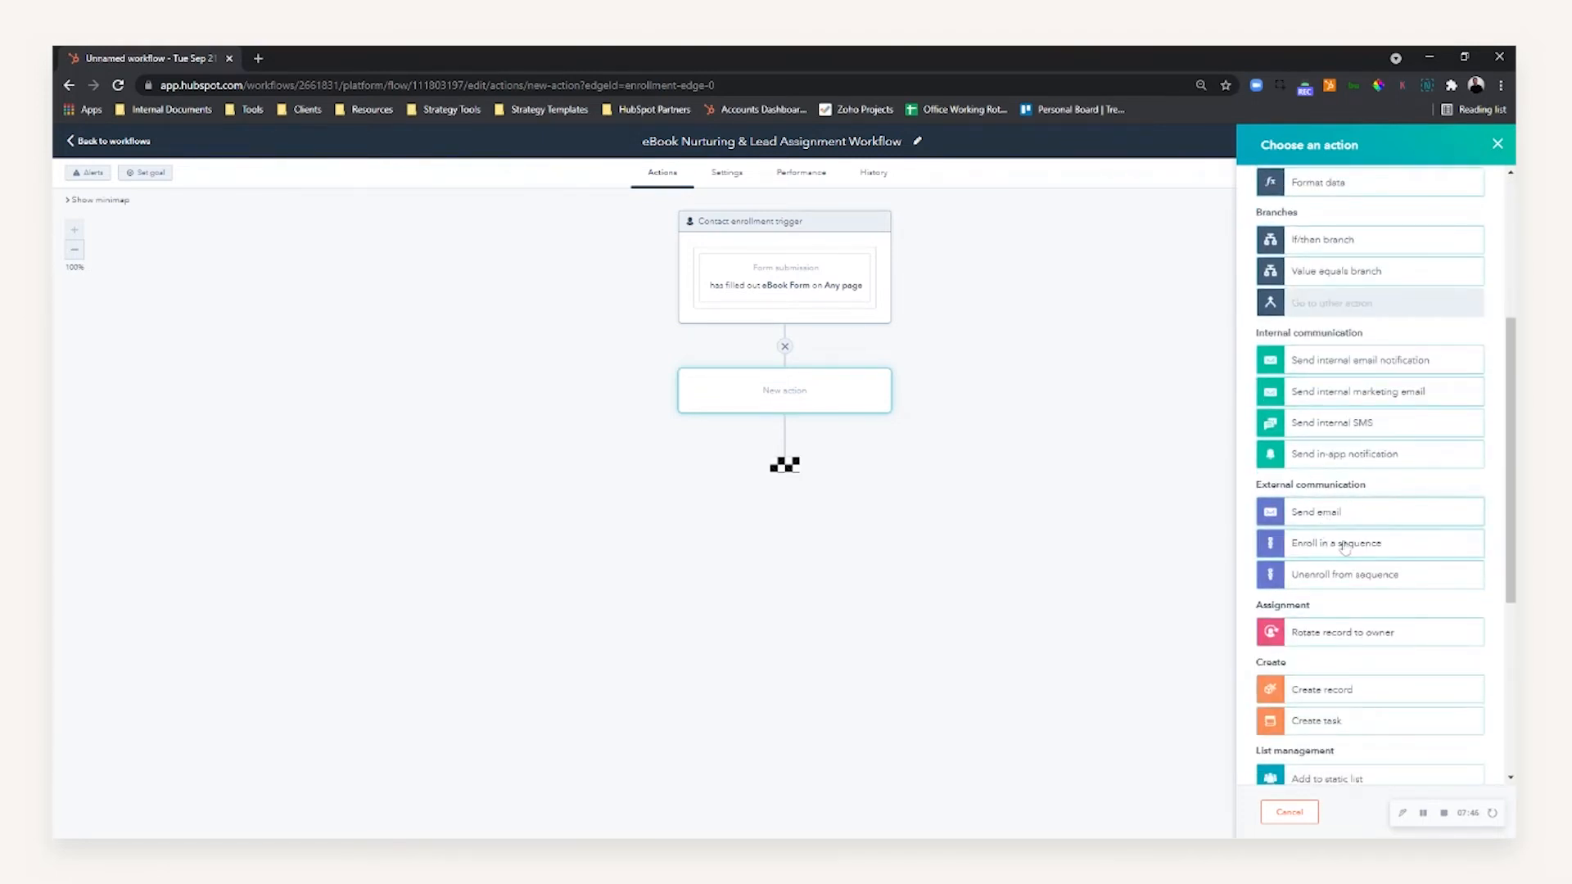
pyautogui.scroll(-2, 1344, 548)
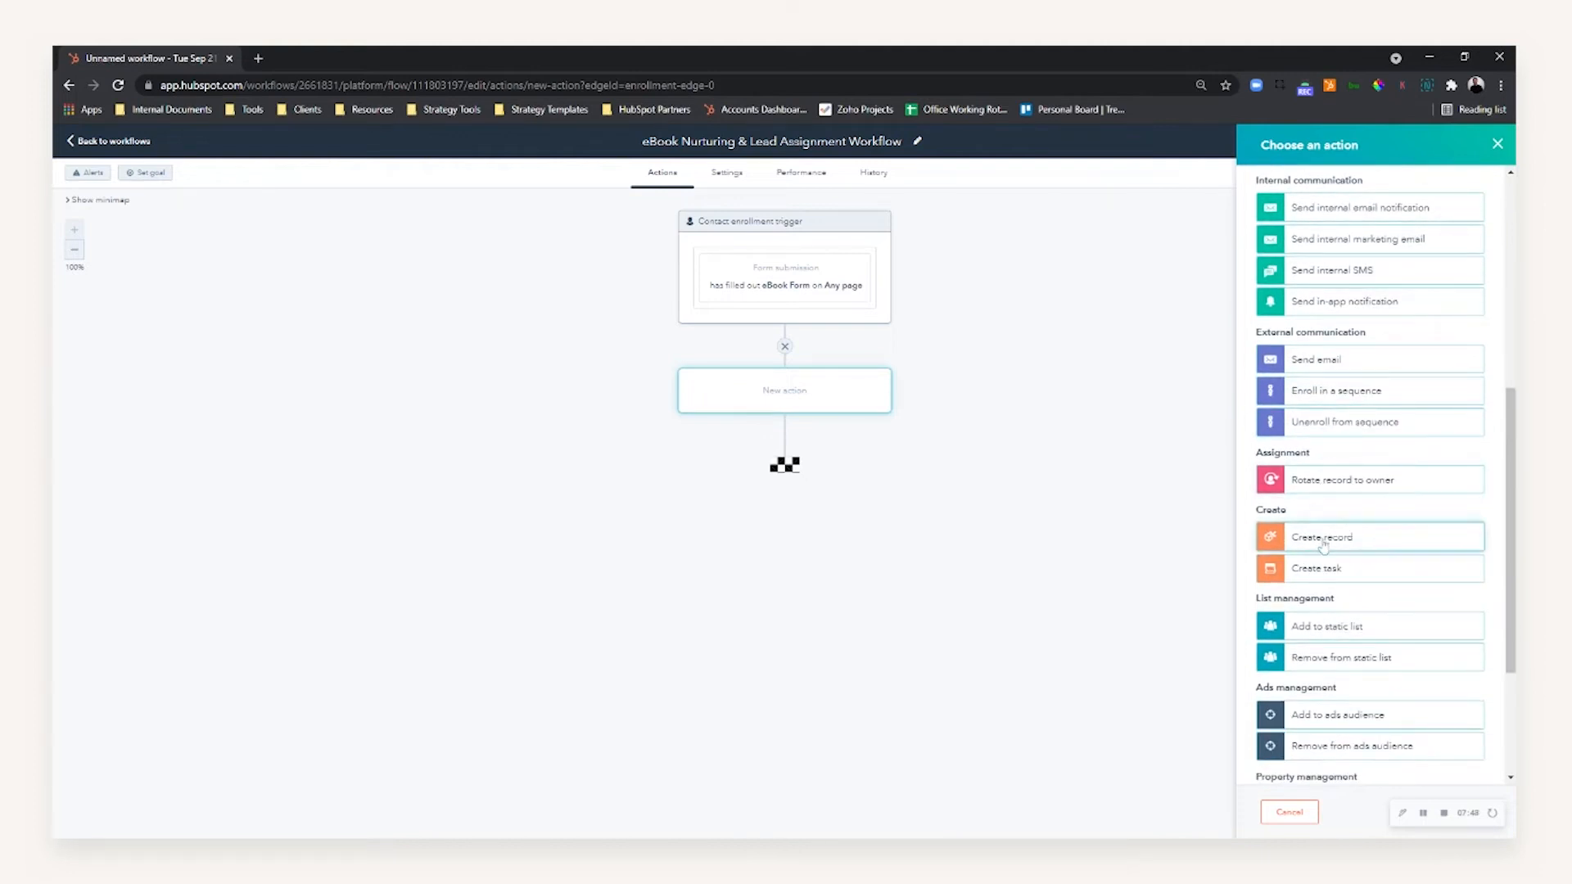
pyautogui.scroll(-1, 1376, 632)
pyautogui.scroll(-1, 1375, 632)
pyautogui.scroll(-1, 1359, 602)
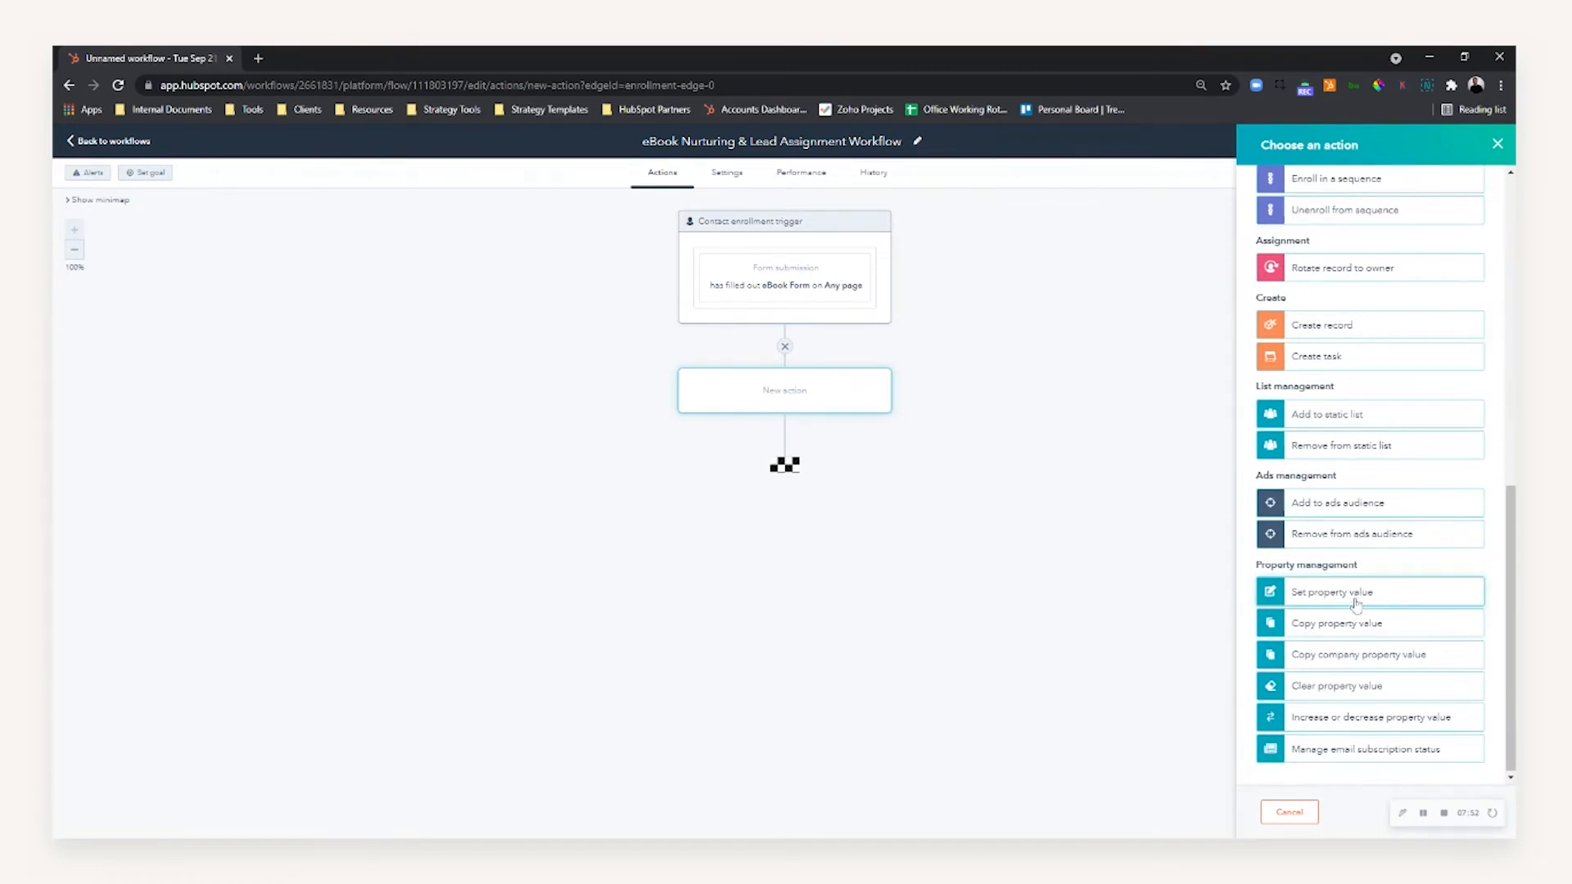
pyautogui.scroll(10, 1355, 604)
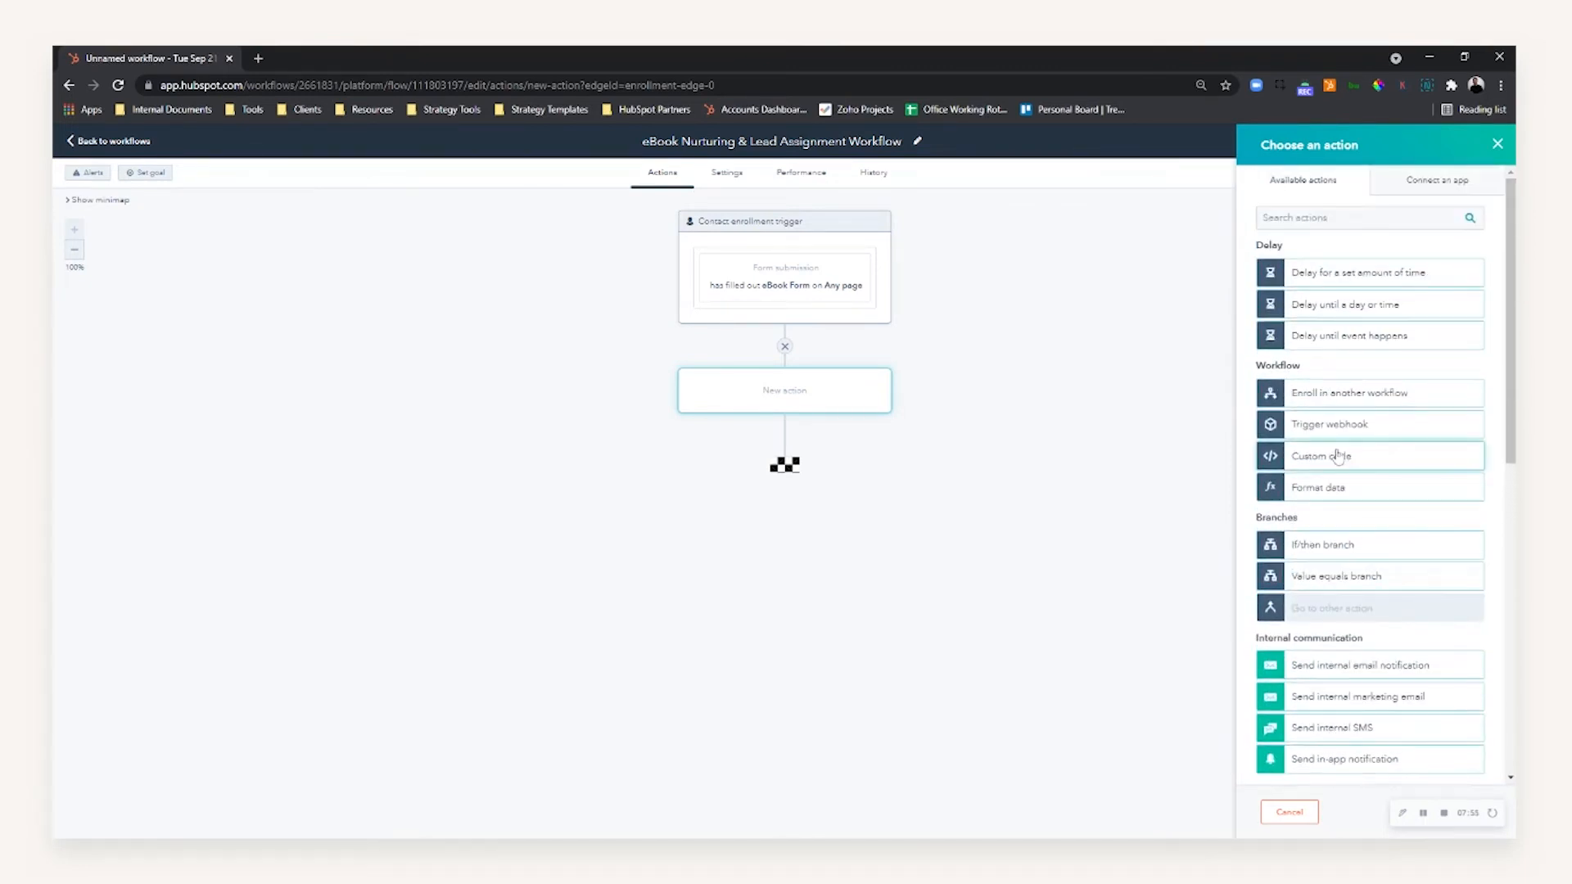
# - Add a delay of 4 minutes after the enrollment trigger
pyautogui.click(1350, 274)
pyautogui.write('4')
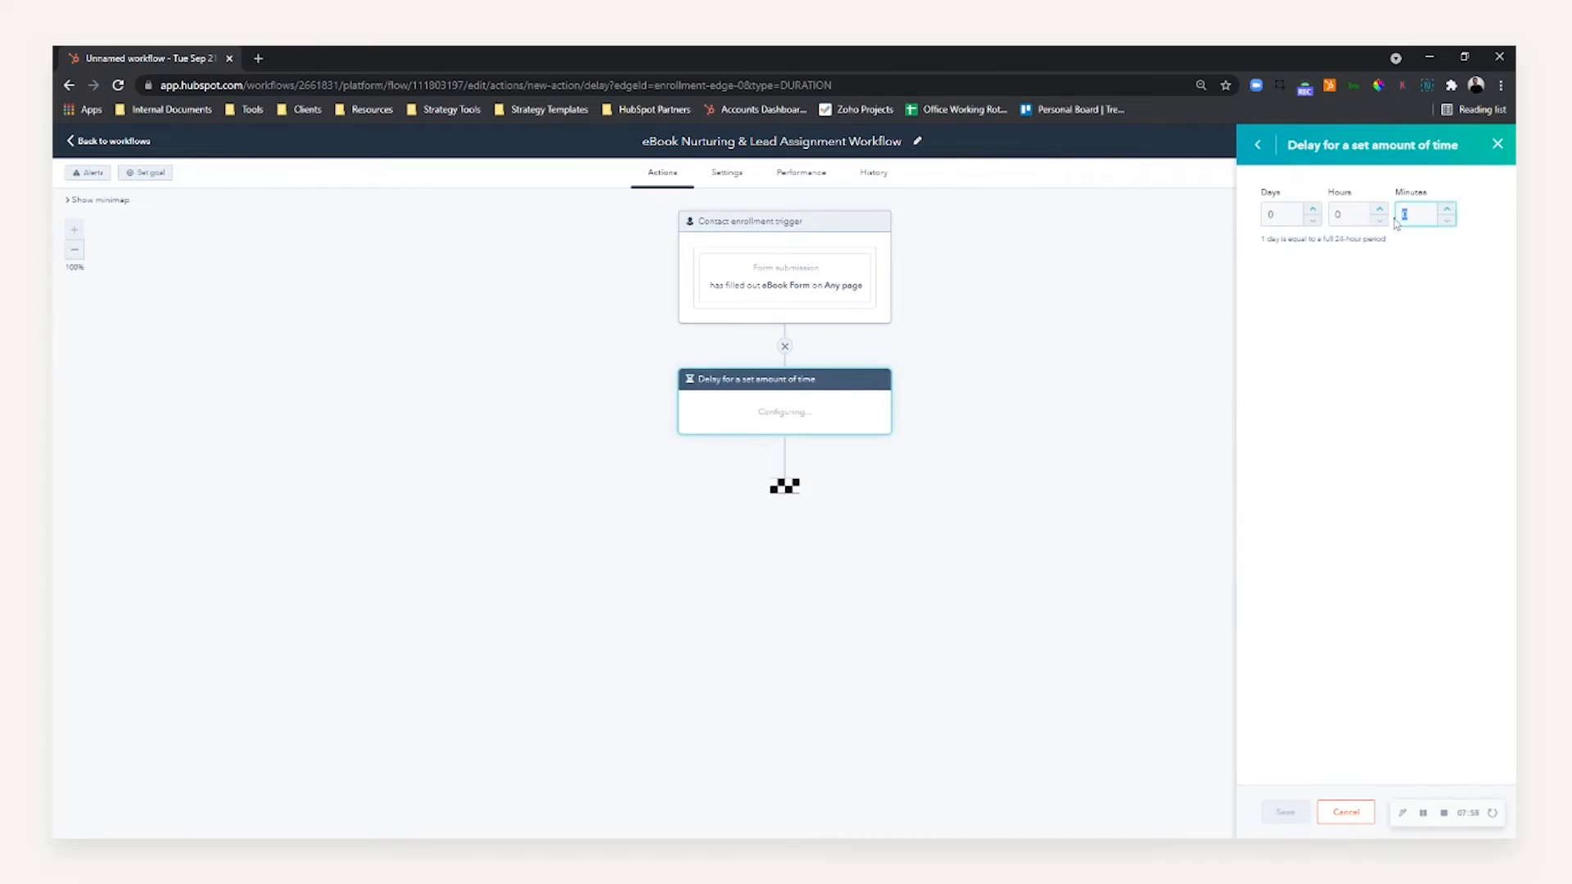
pyautogui.click(1282, 812)
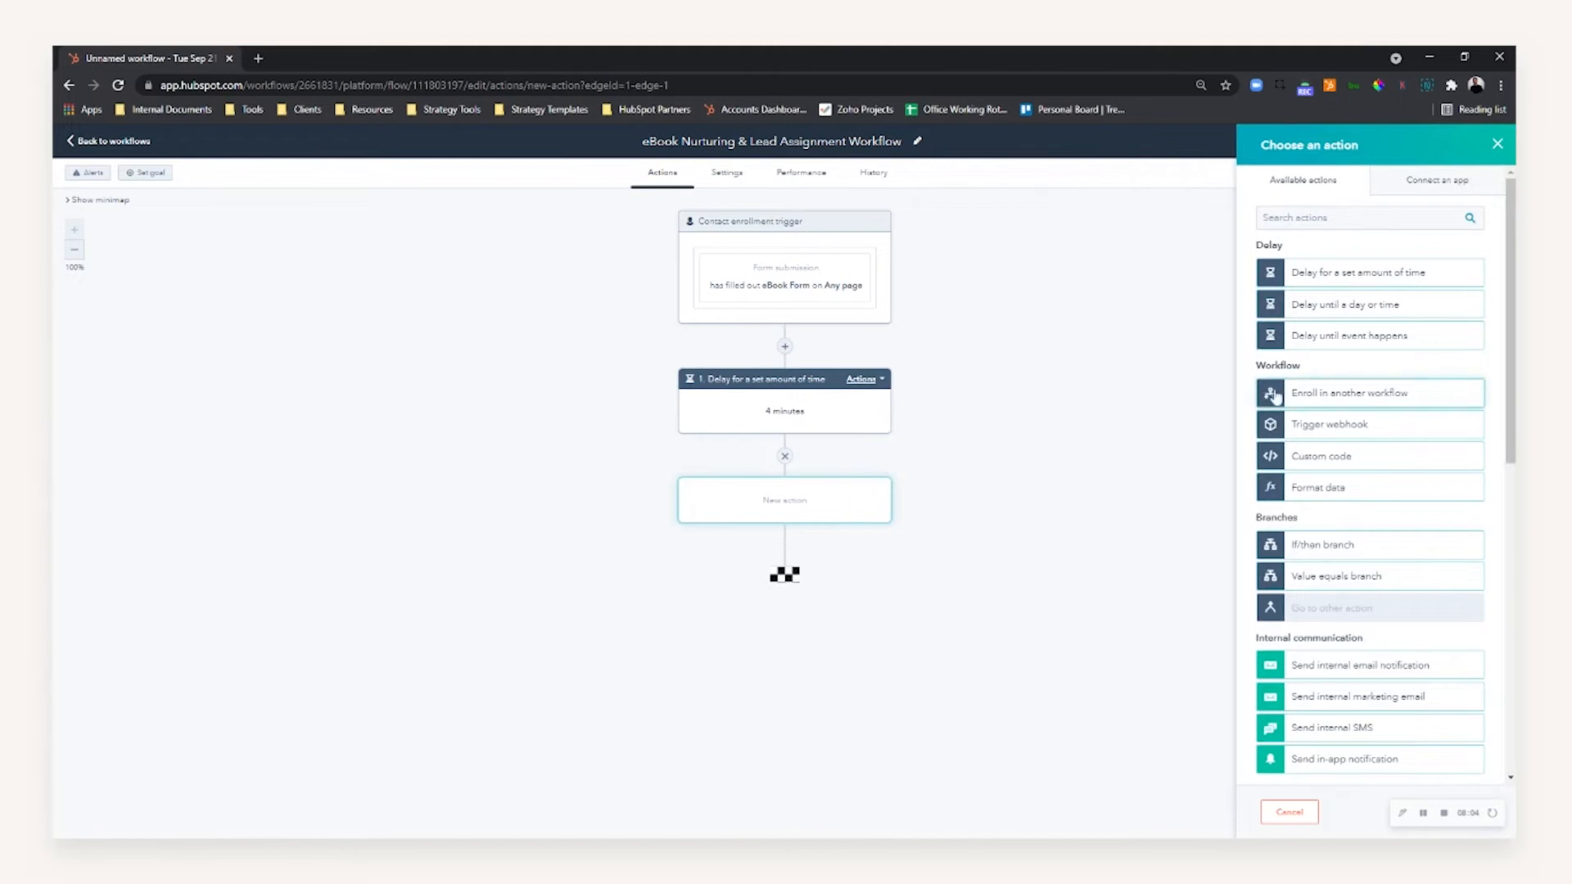
# - Add an if/then branch action after the 4-minute delay
pyautogui.scroll(-3, 1307, 422)
pyautogui.scroll(-2, 1308, 430)
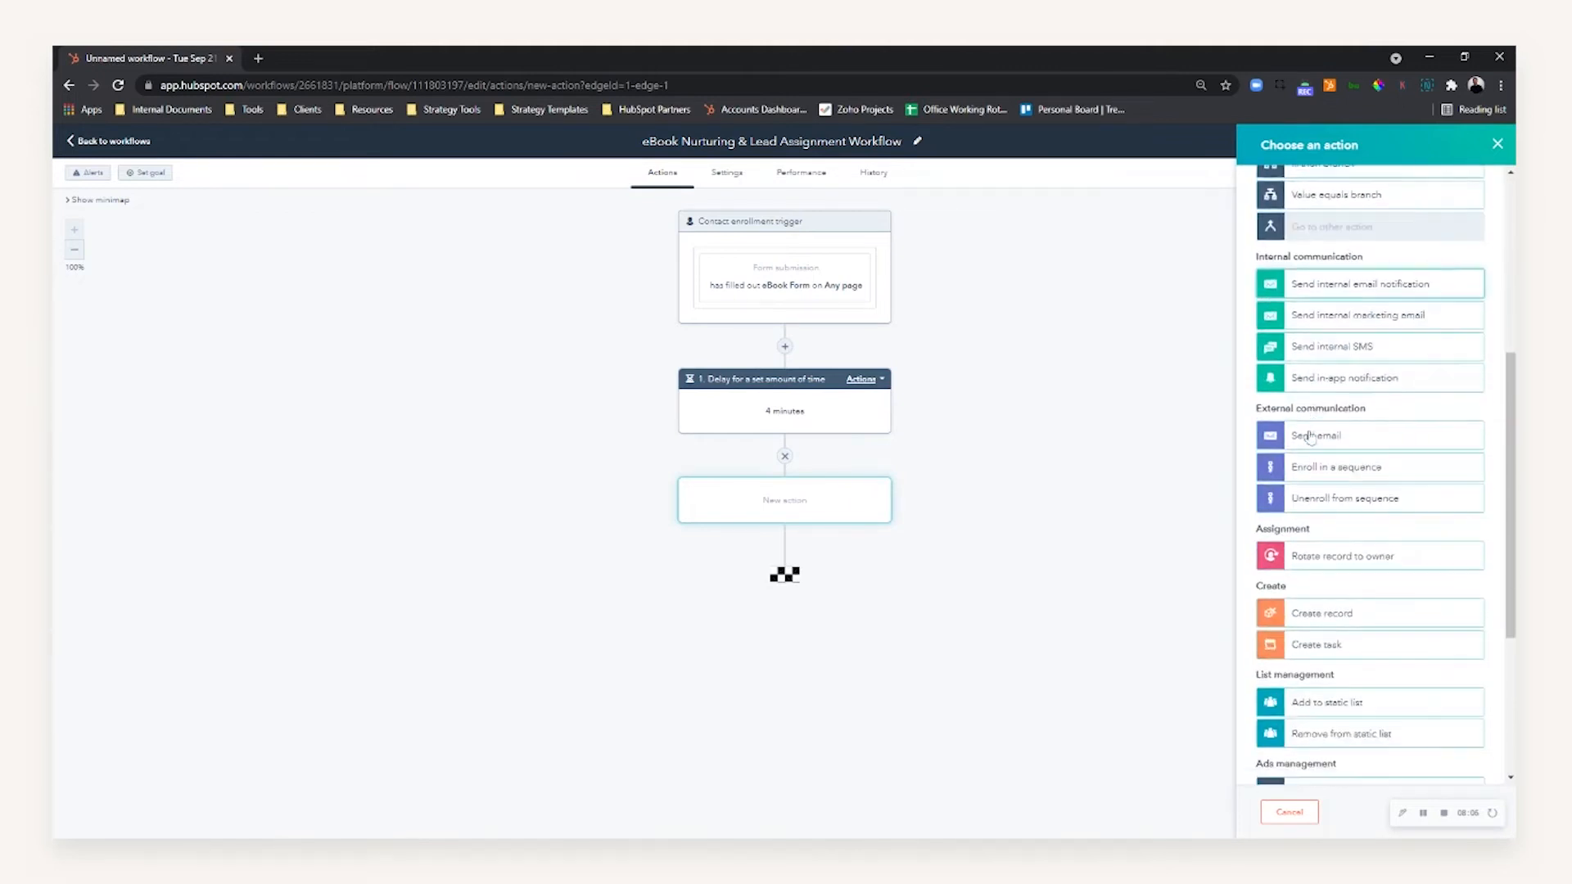
pyautogui.scroll(3, 1300, 262)
pyautogui.scroll(1, 1312, 271)
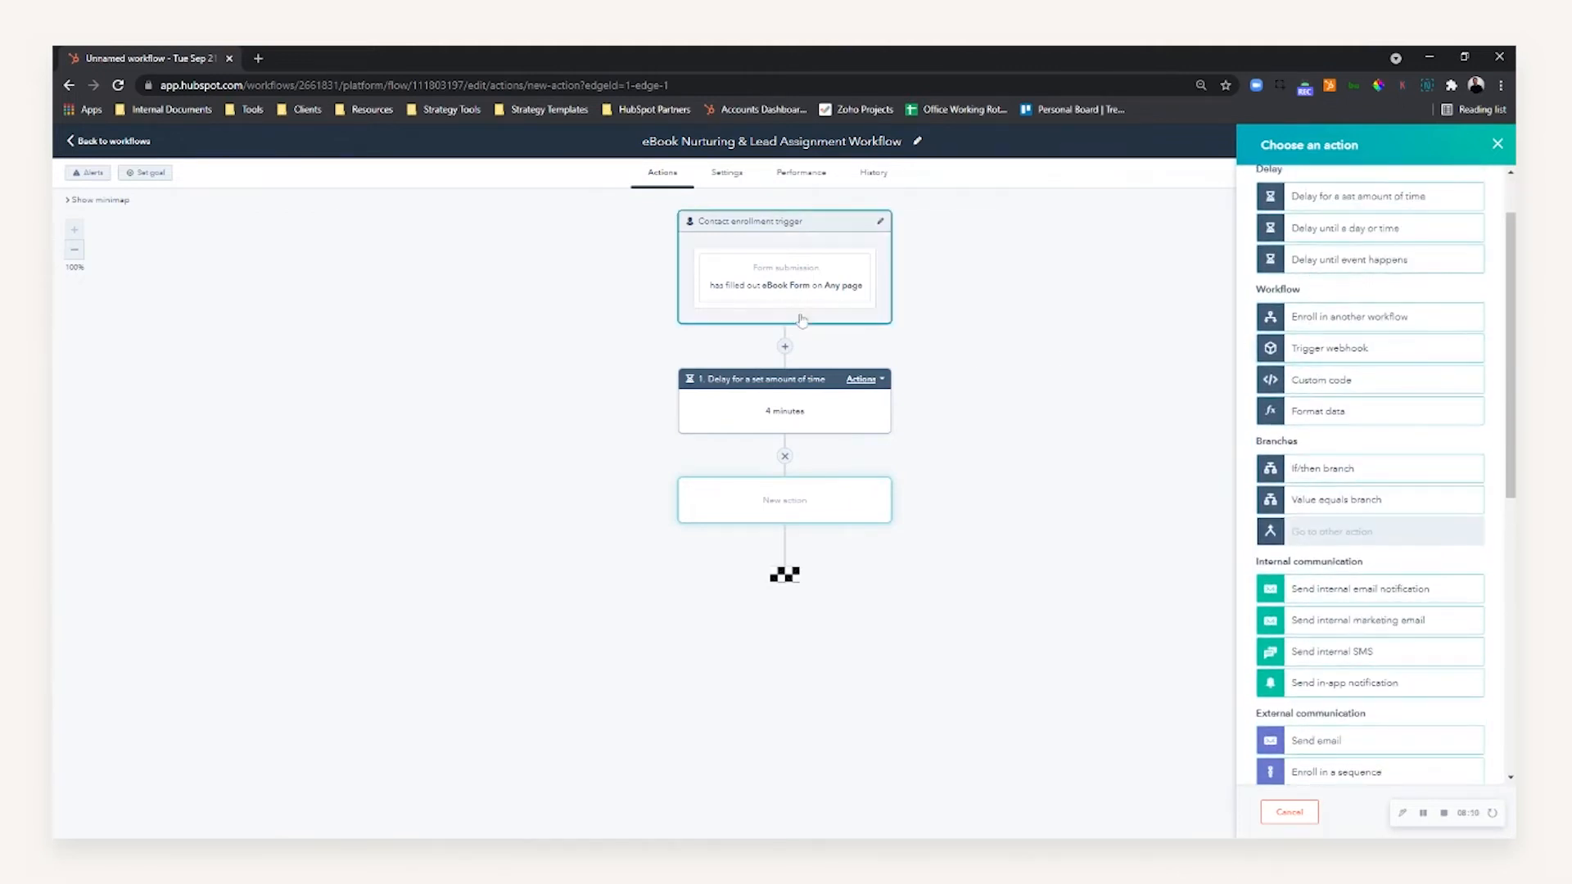
pyautogui.click(1356, 471)
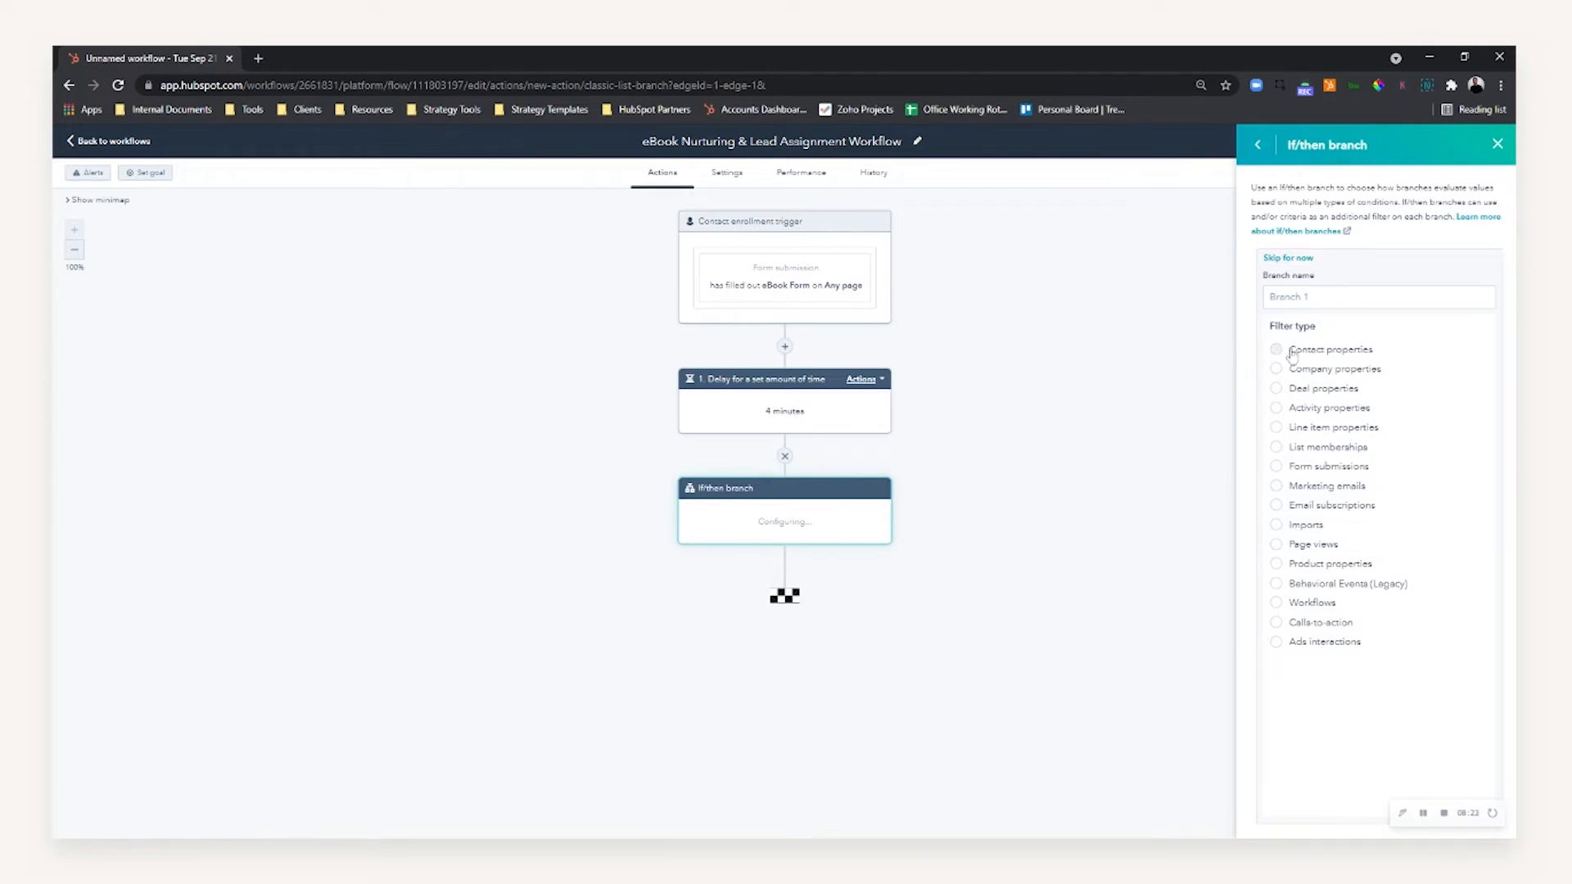
# - Set the first branch's condition to contact lifecycle stage being any of Opportunity, Customer or Evangelist
pyautogui.click(1317, 351)
pyautogui.write('lifecyle')
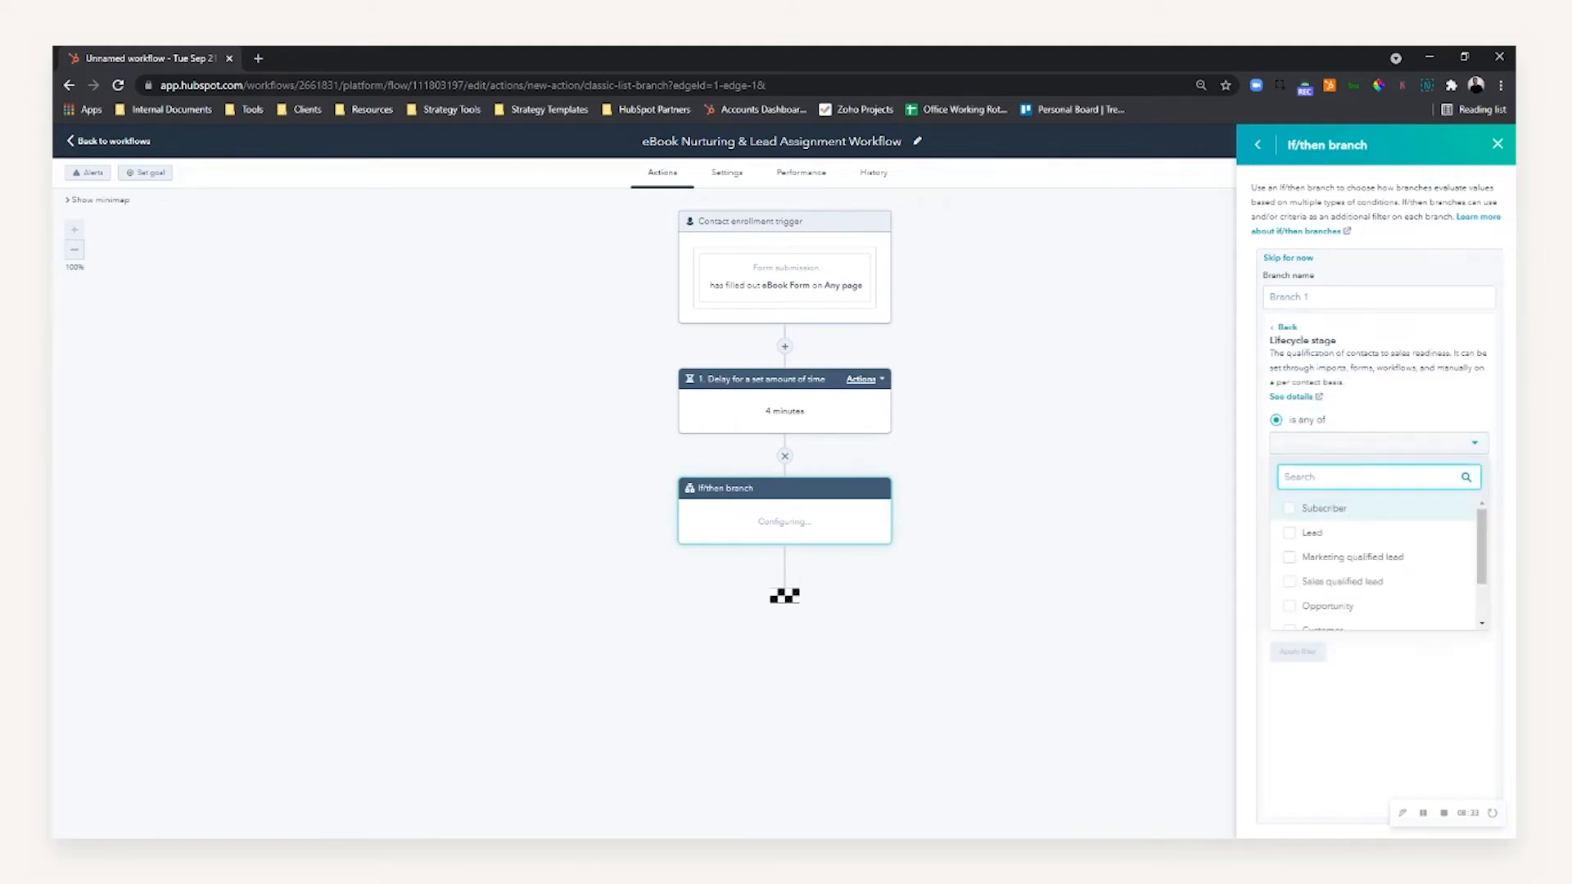
pyautogui.scroll(-2, 1343, 565)
pyautogui.click(1331, 546)
pyautogui.click(1337, 578)
pyautogui.click(1323, 596)
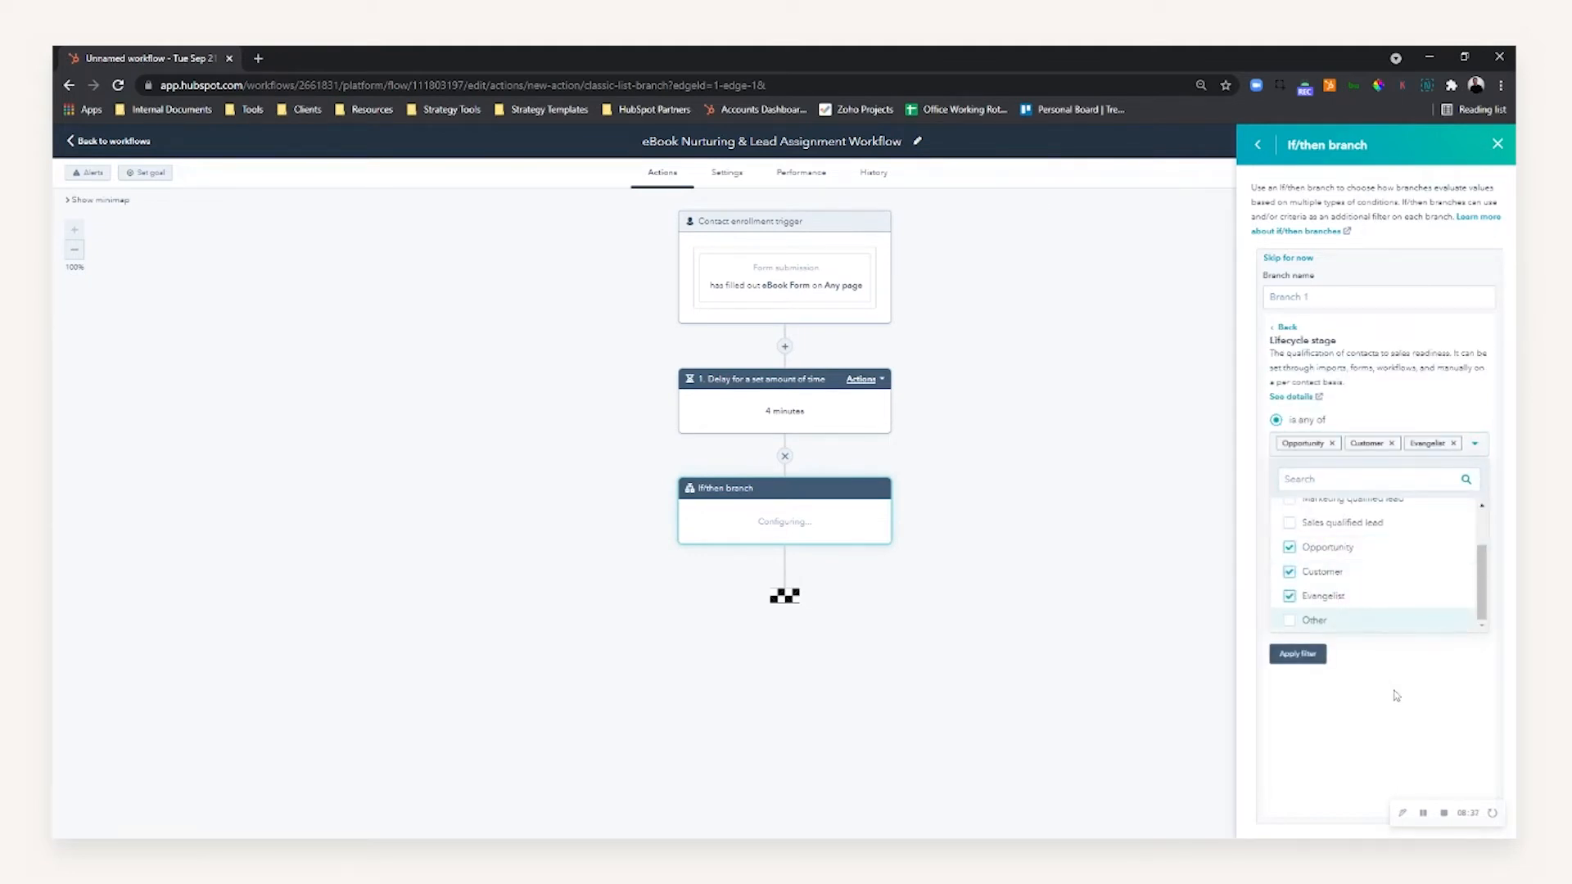
pyautogui.click(1393, 691)
pyautogui.click(1314, 659)
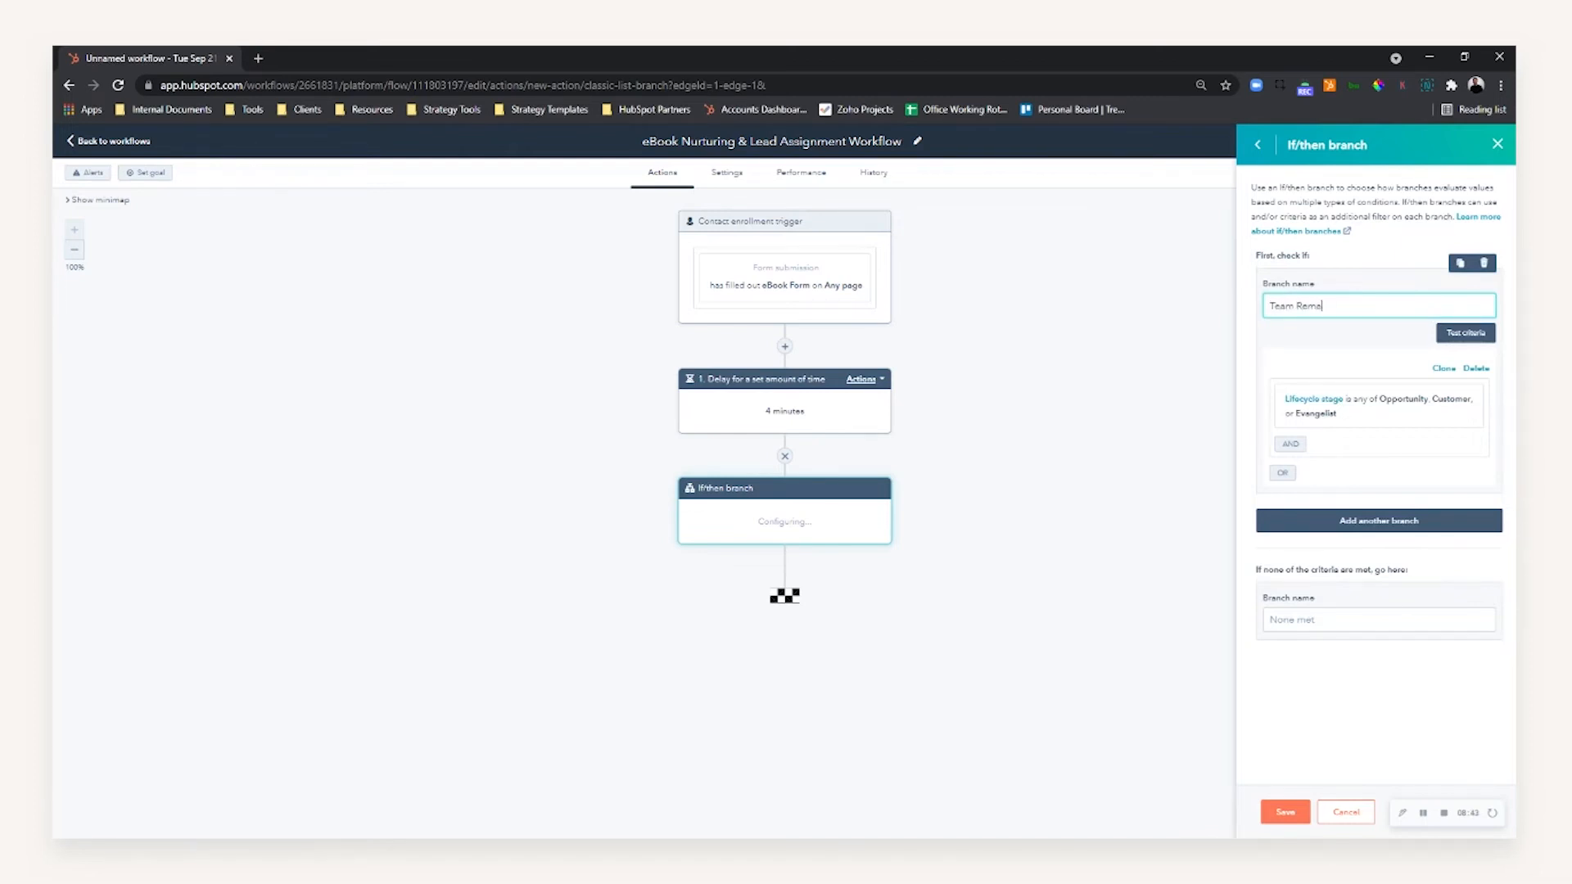
# - Name the first branch "Assign to the Growth Team" and the none-met branch for New Business assignment, and save the if/then branch
pyautogui.hotkey('ctrl', 'a')
pyautogui.write('Assign to the Grwo')
pyautogui.press('BackSpace')
pyautogui.press('BackSpace')
pyautogui.write('owth Team')
pyautogui.click(1307, 615)
pyautogui.write('A')
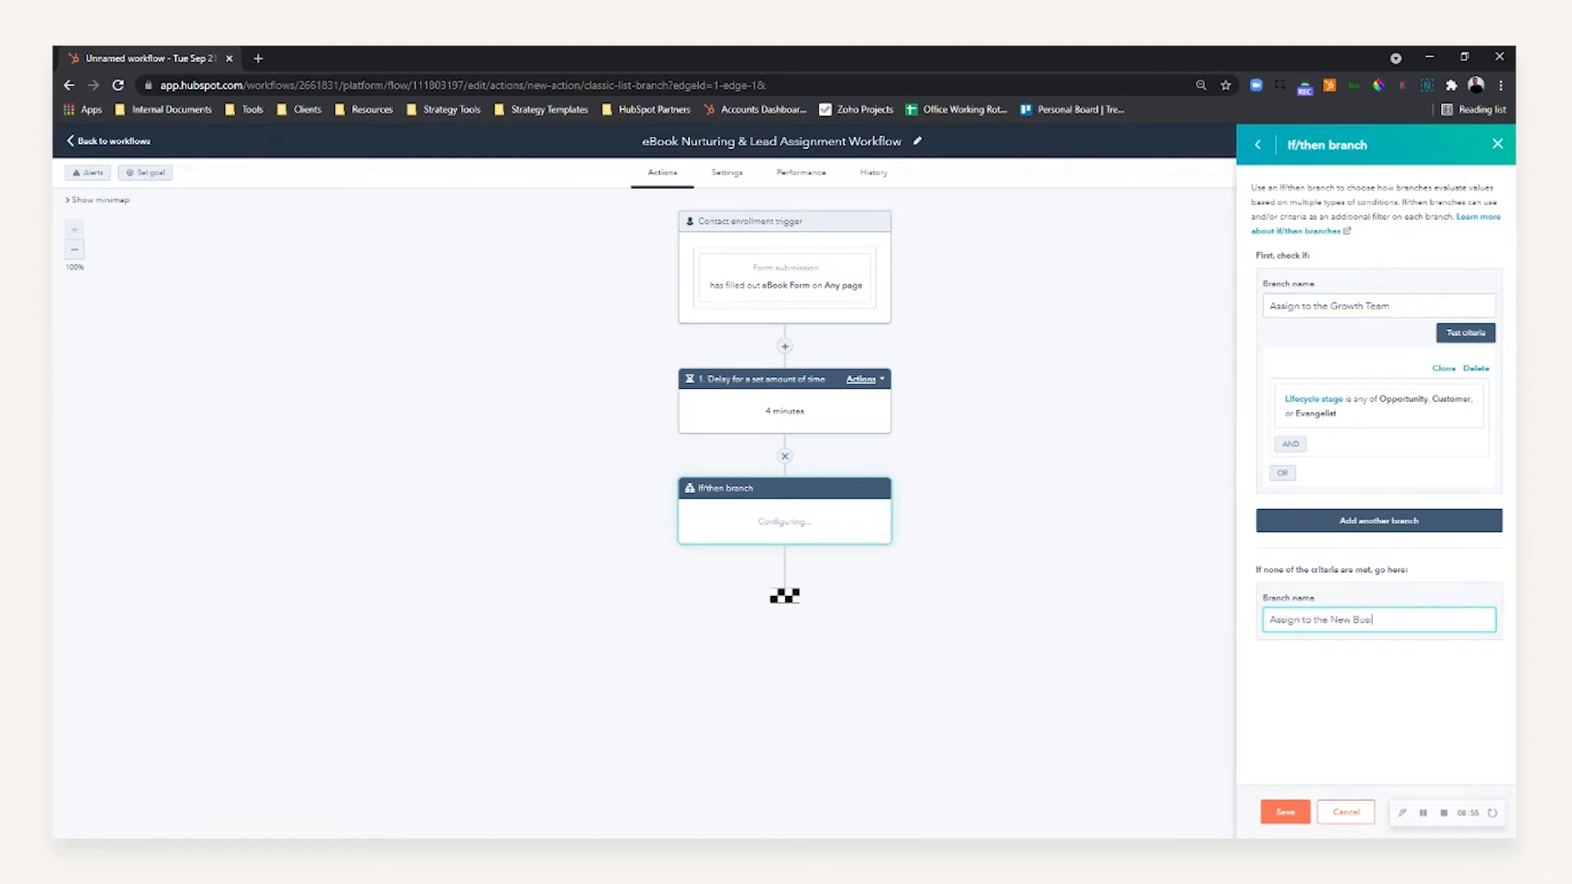
pyautogui.click(1285, 812)
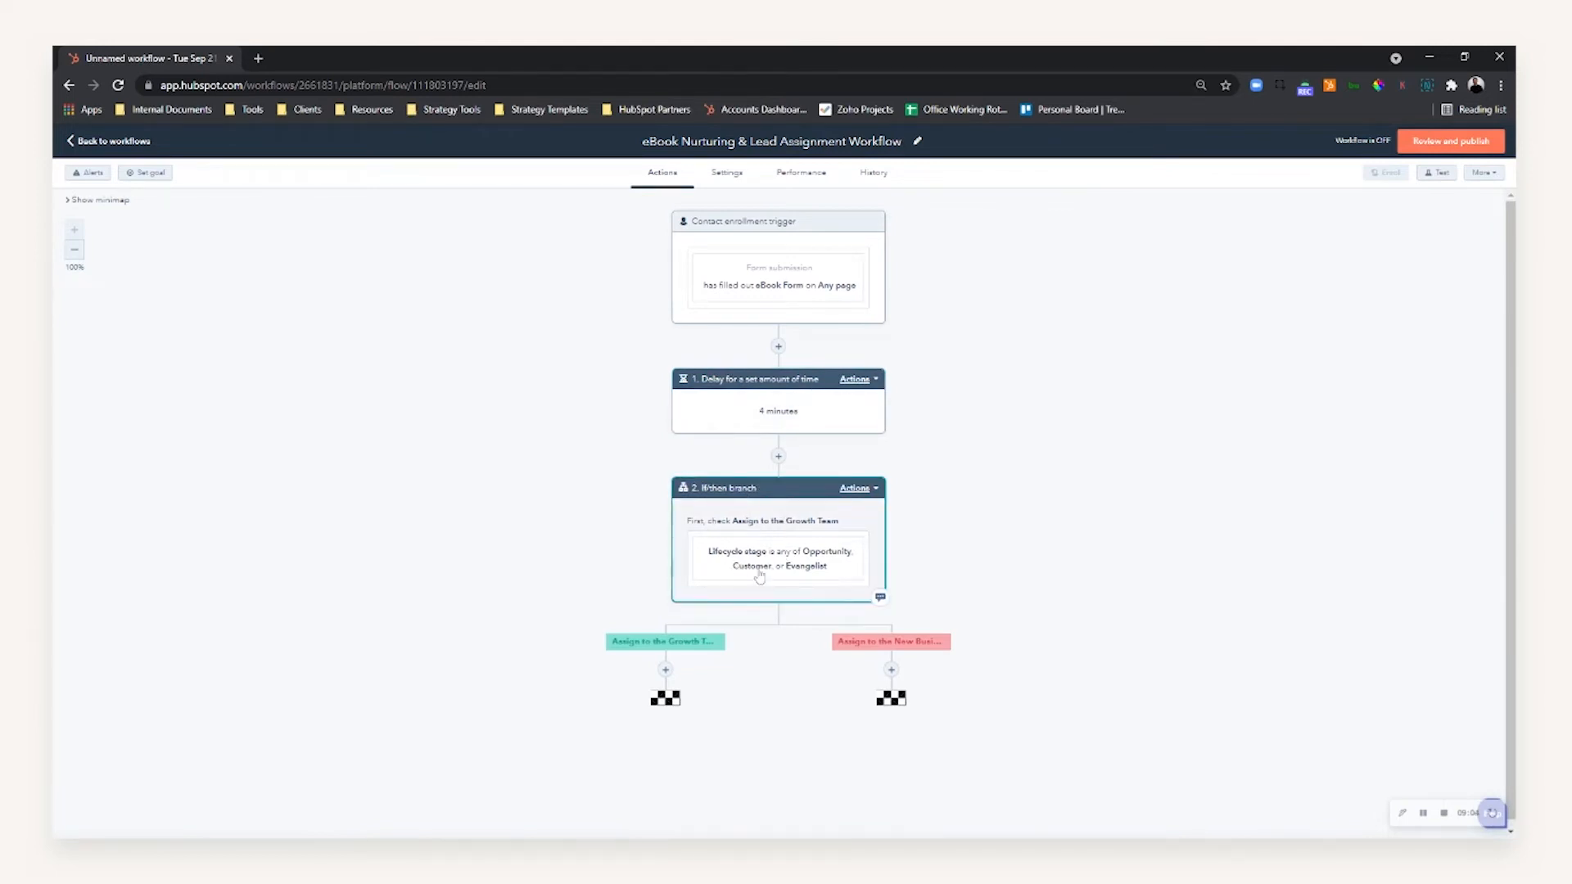
# - Add a Rotate record to owner action under the New Business assignment branch
pyautogui.scroll(-1, 710, 655)
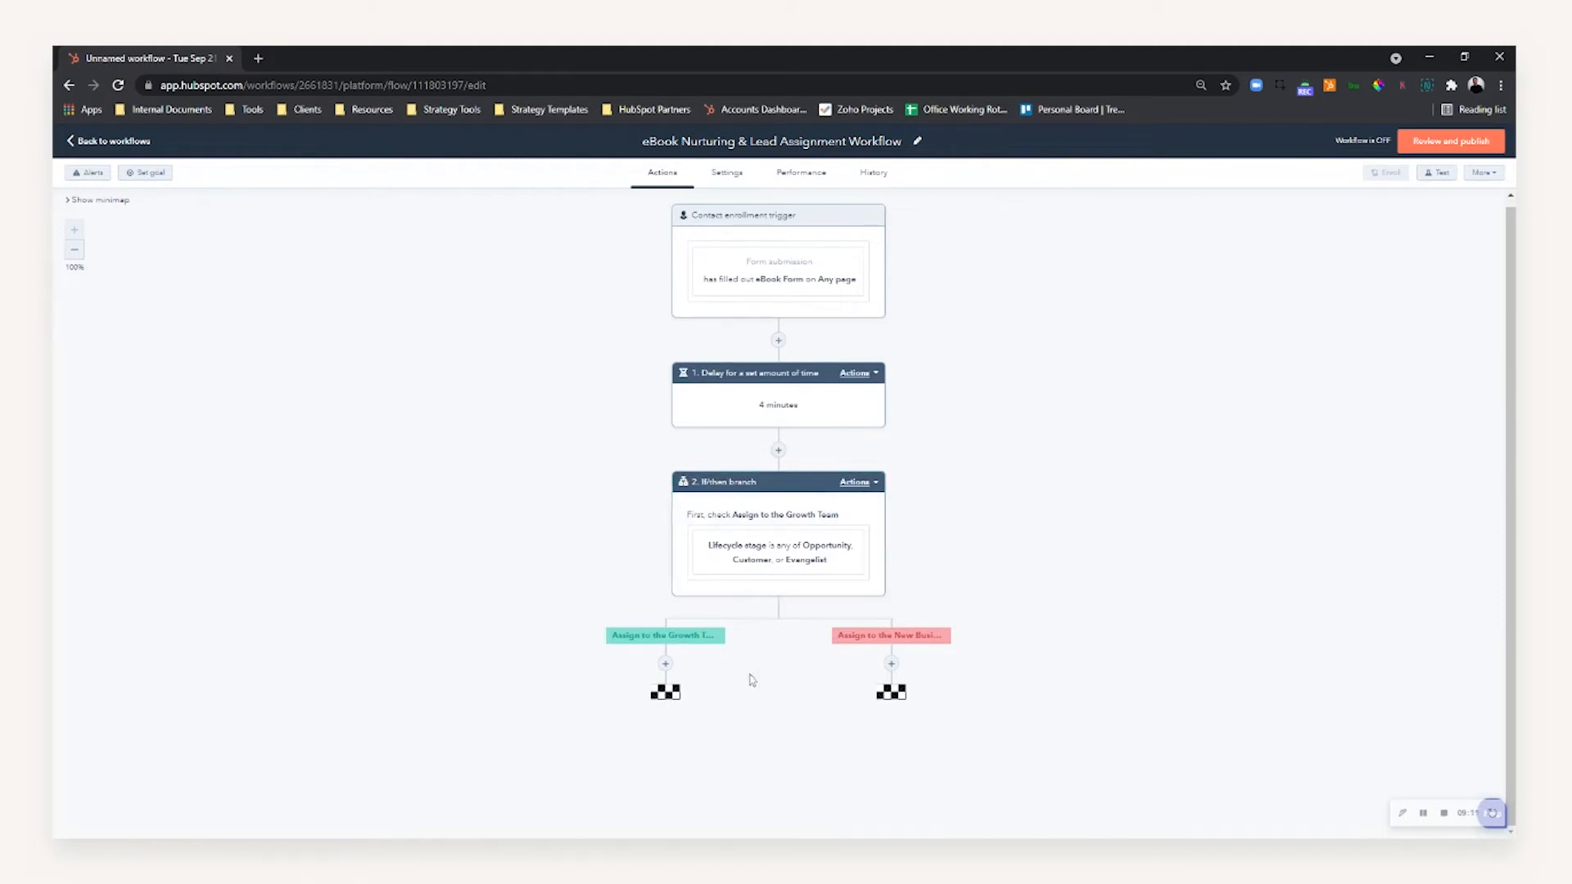
pyautogui.click(890, 664)
pyautogui.scroll(-5, 1418, 442)
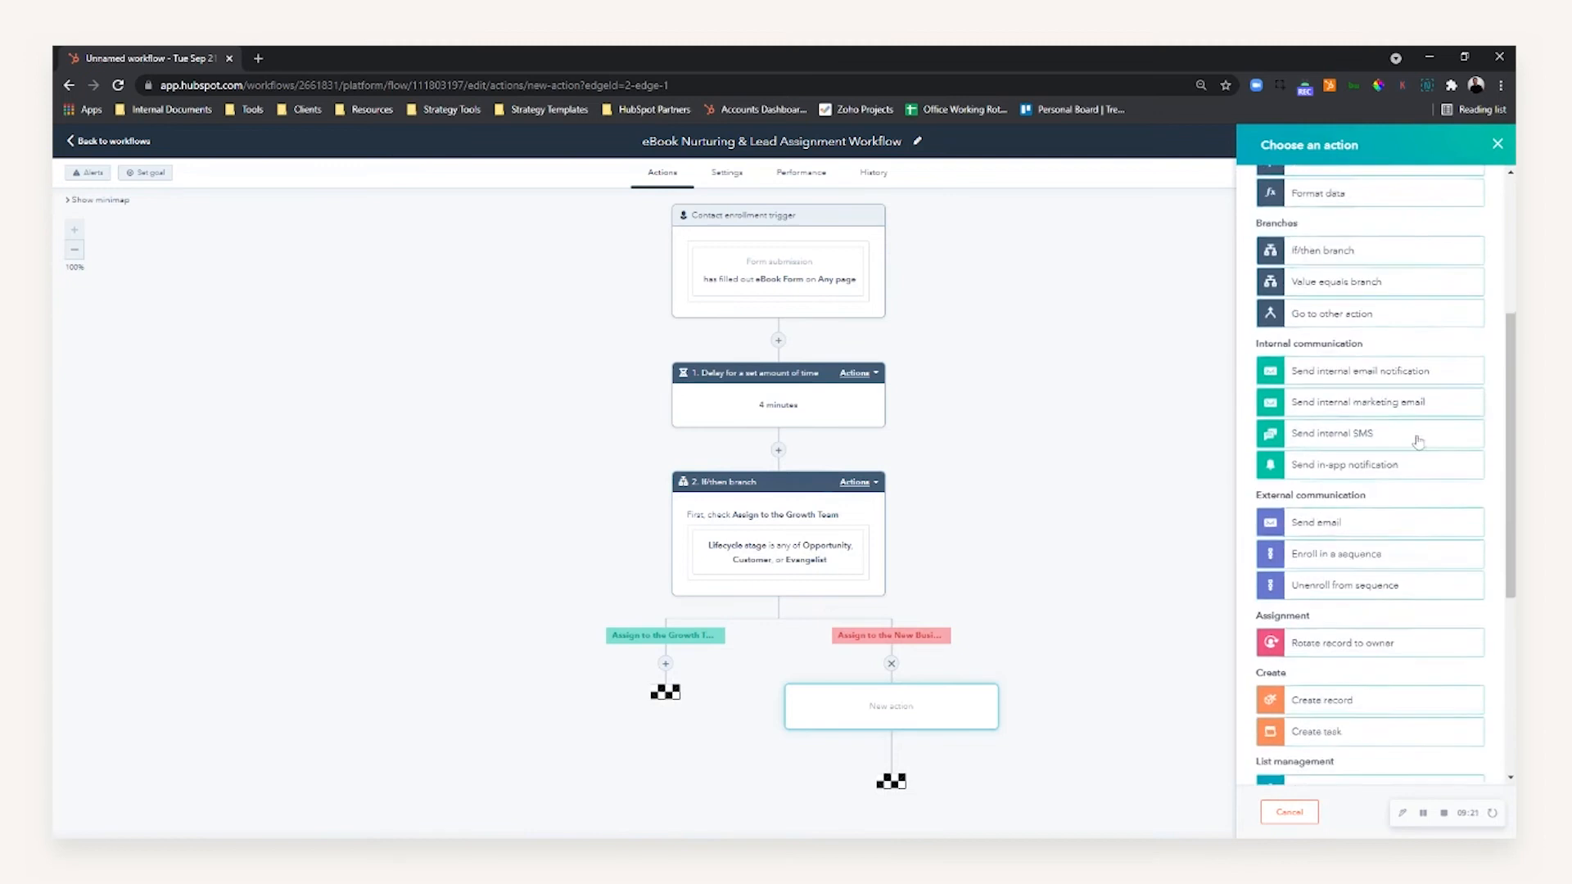
pyautogui.scroll(-3, 1418, 443)
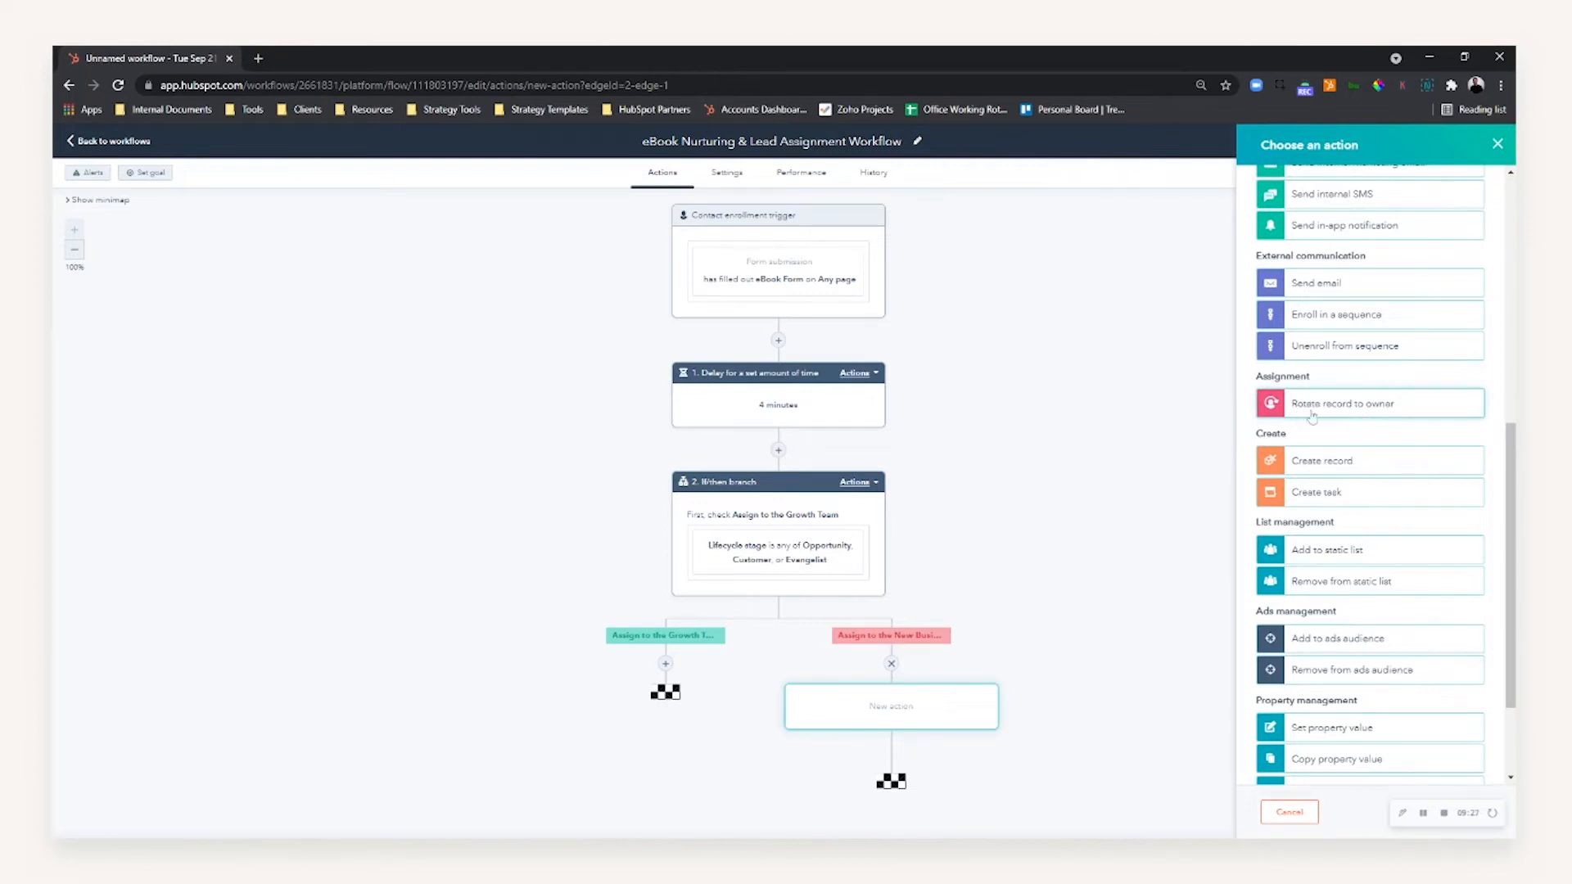
pyautogui.click(1347, 420)
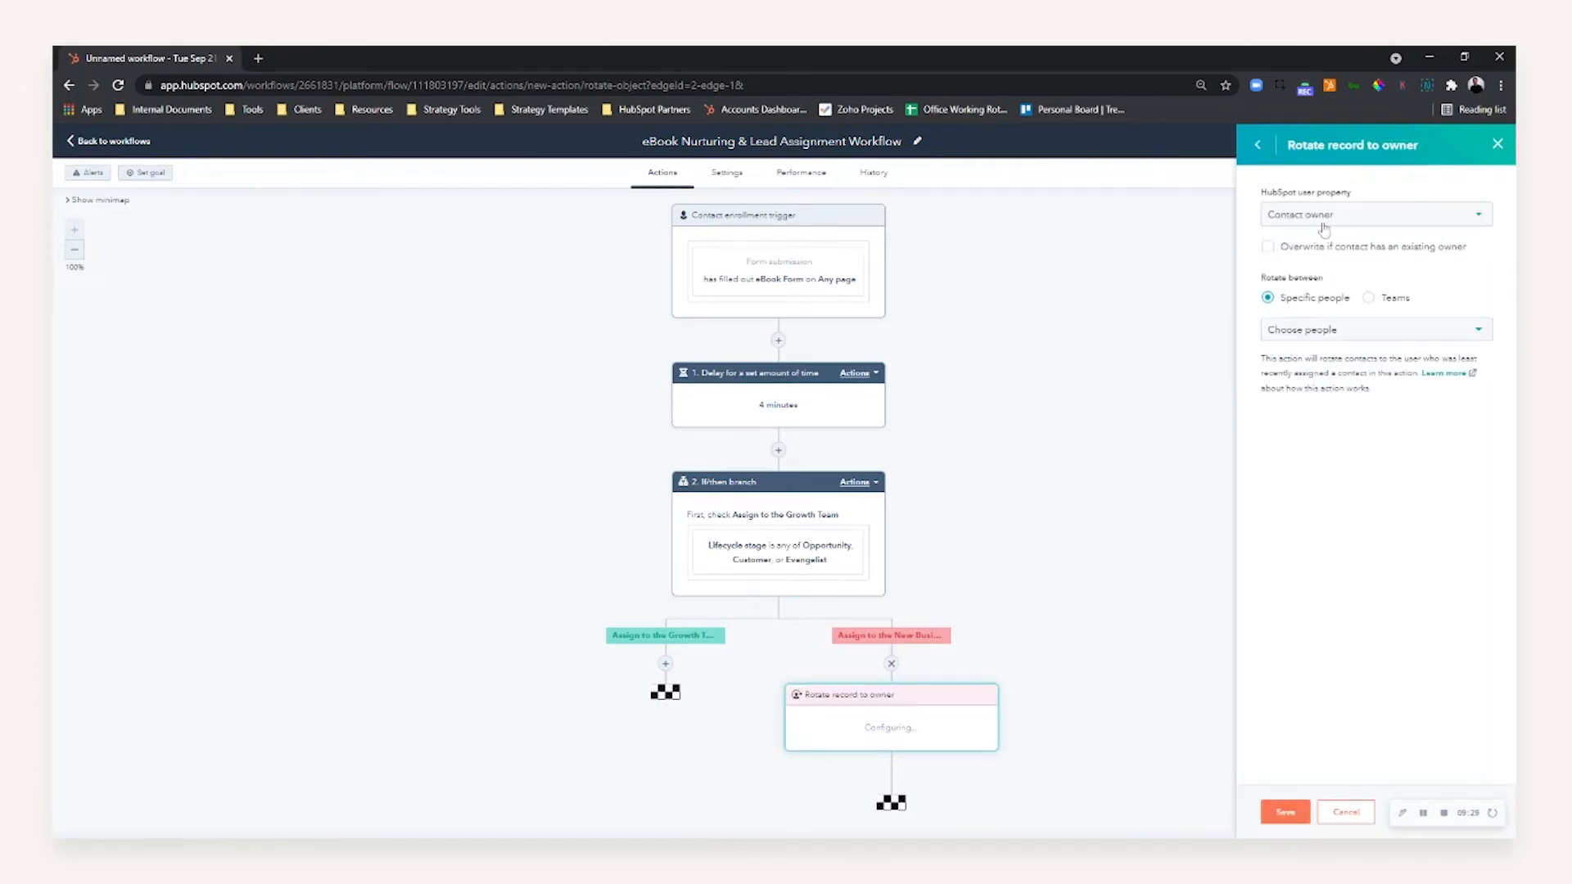
# - Set the owner rotation to run between teams, choose Test Team, and save the action
pyautogui.click(1367, 298)
pyautogui.click(1358, 332)
pyautogui.click(1310, 363)
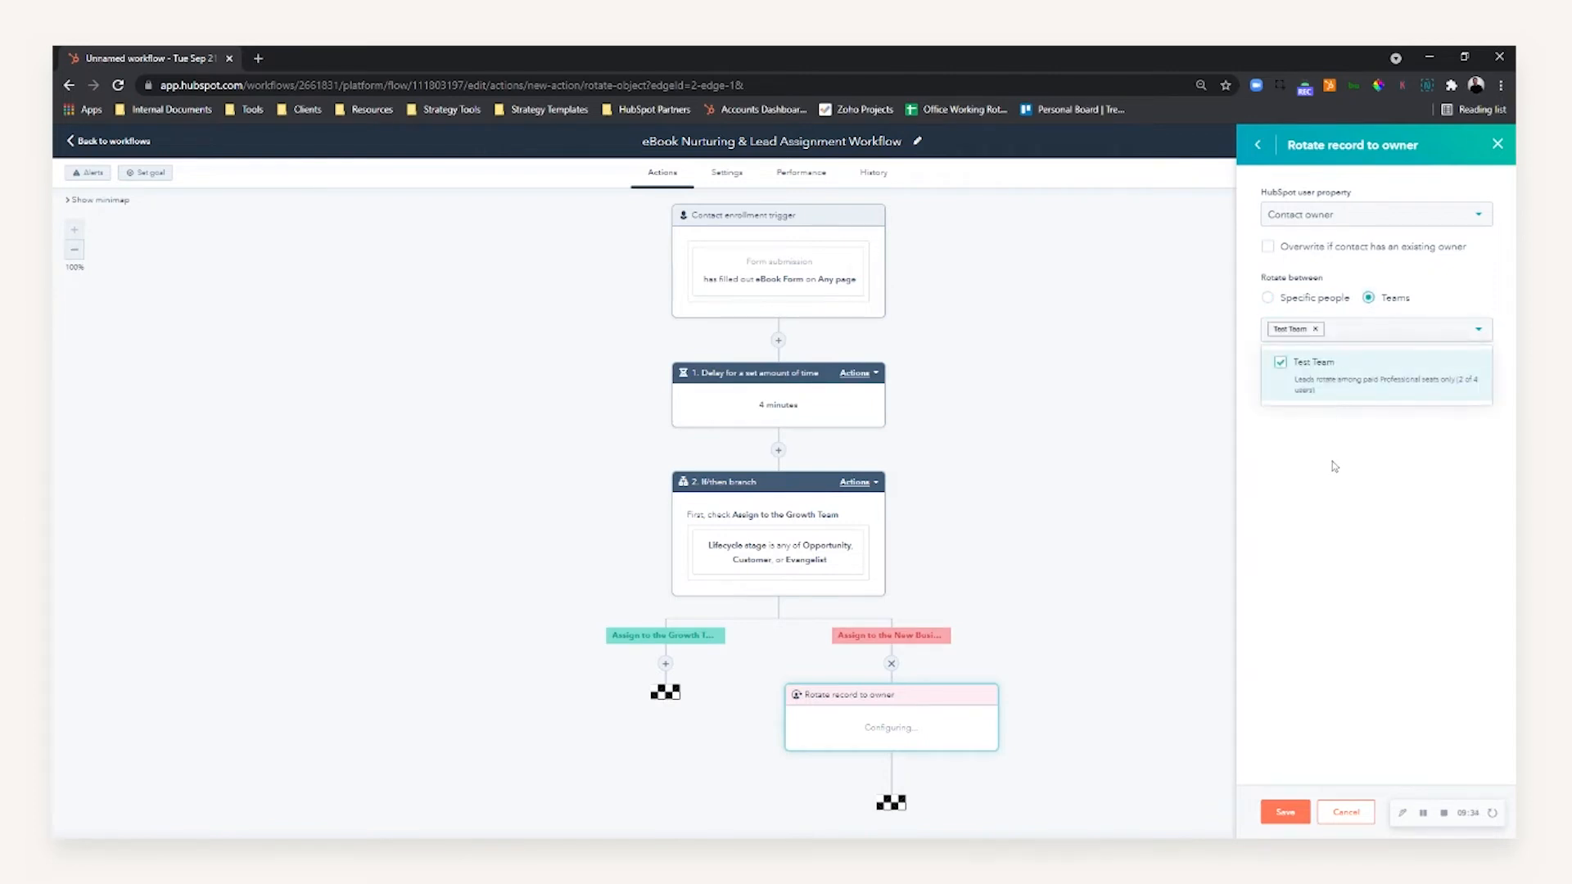
pyautogui.click(1334, 467)
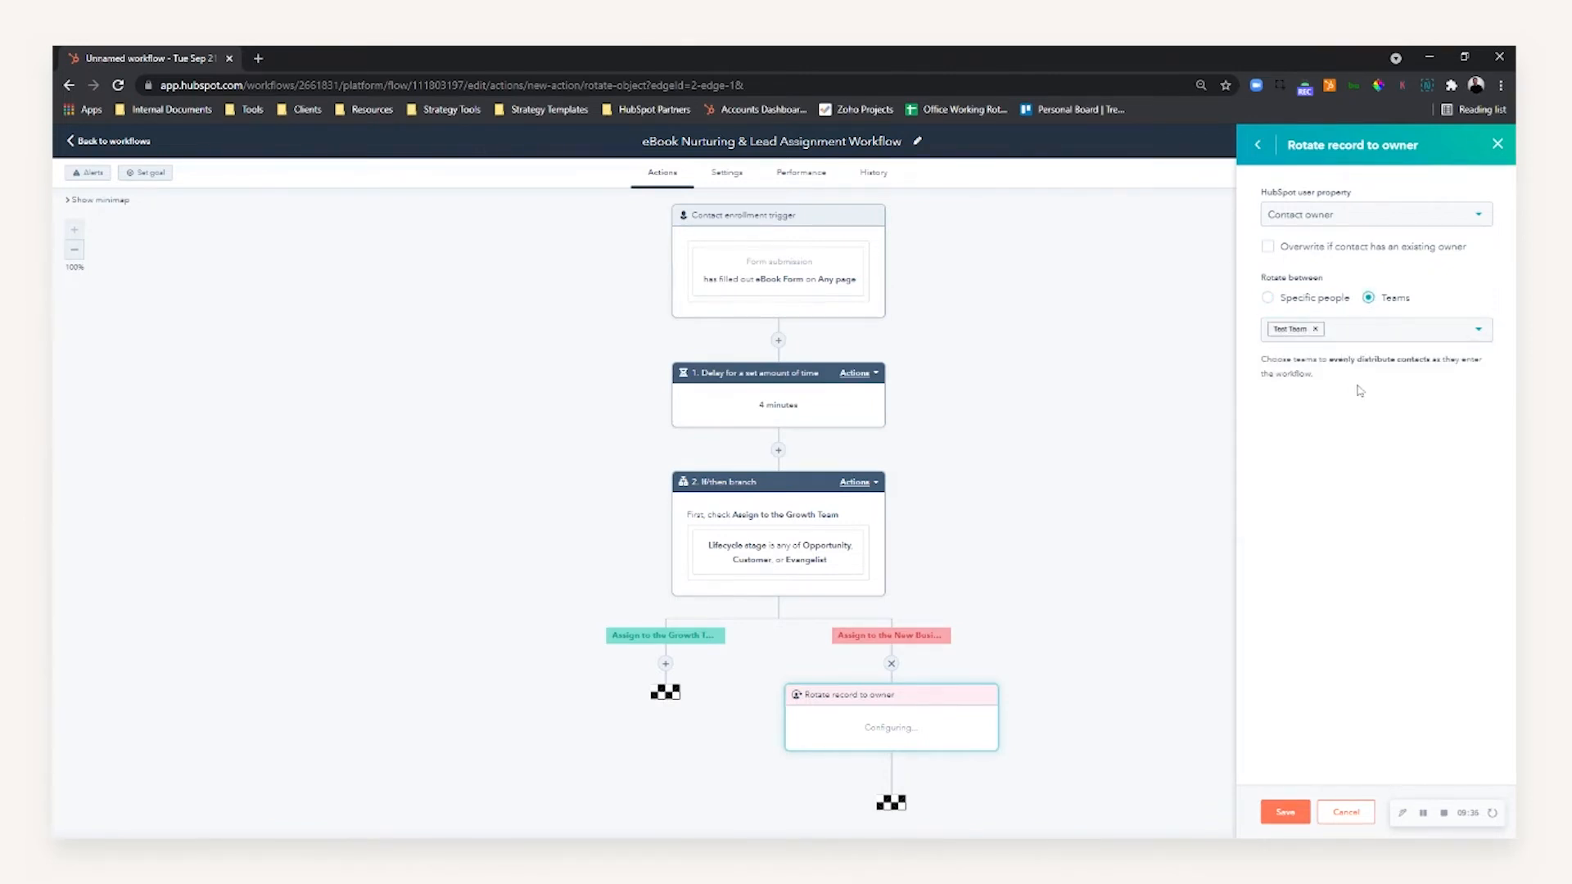
pyautogui.click(1307, 254)
pyautogui.click(1284, 809)
# - Add a Send internal email notification action after the owner rotation in the New Business branch
pyautogui.scroll(-3, 1238, 609)
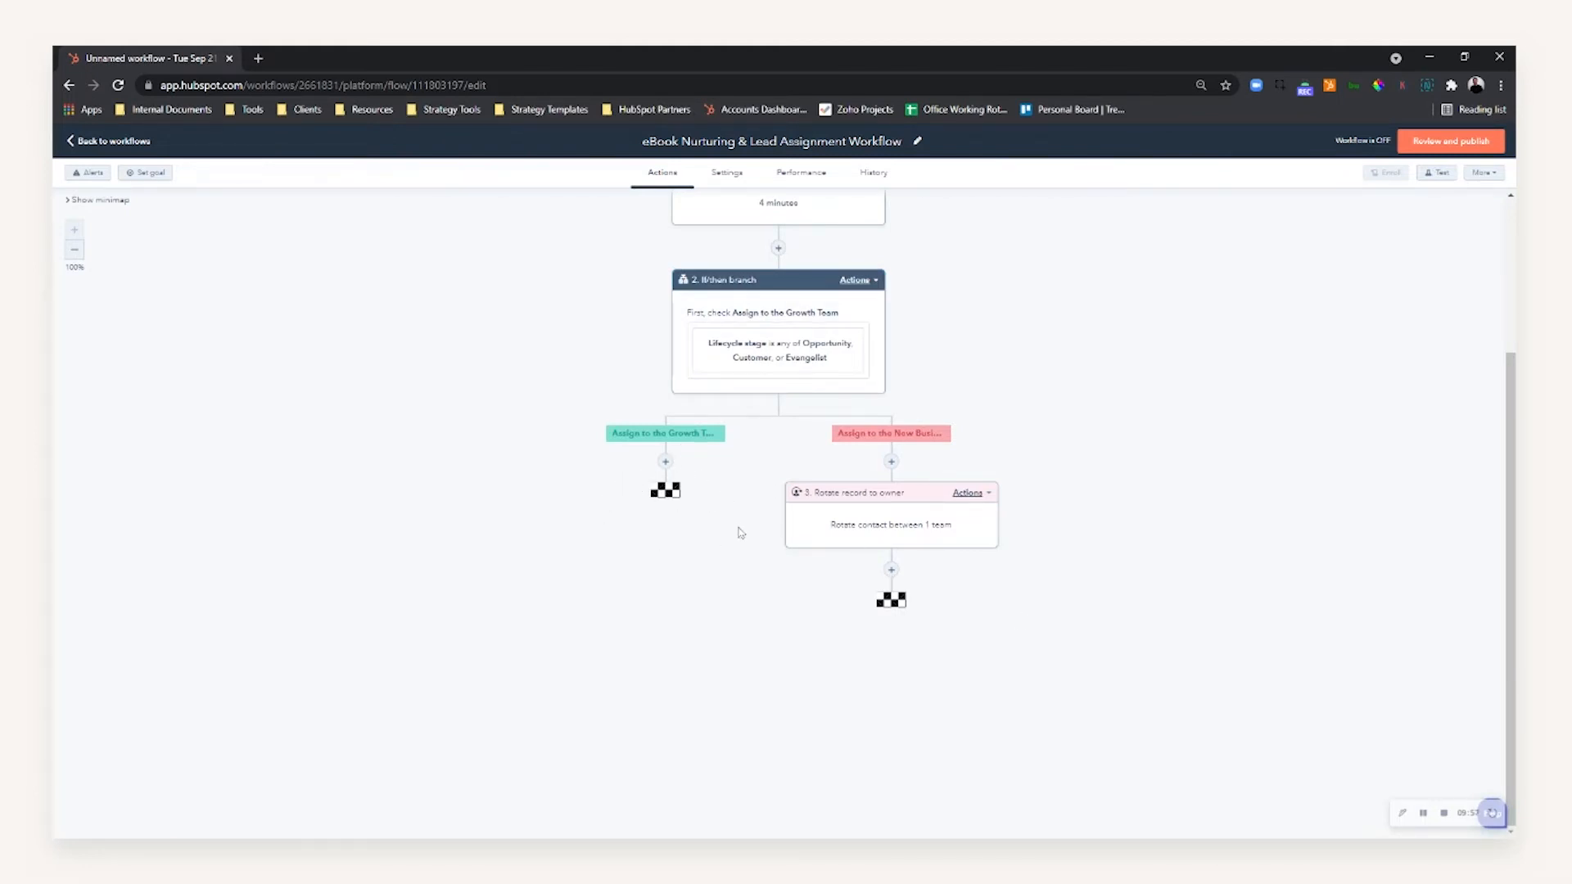
pyautogui.click(892, 570)
pyautogui.scroll(-4, 1343, 501)
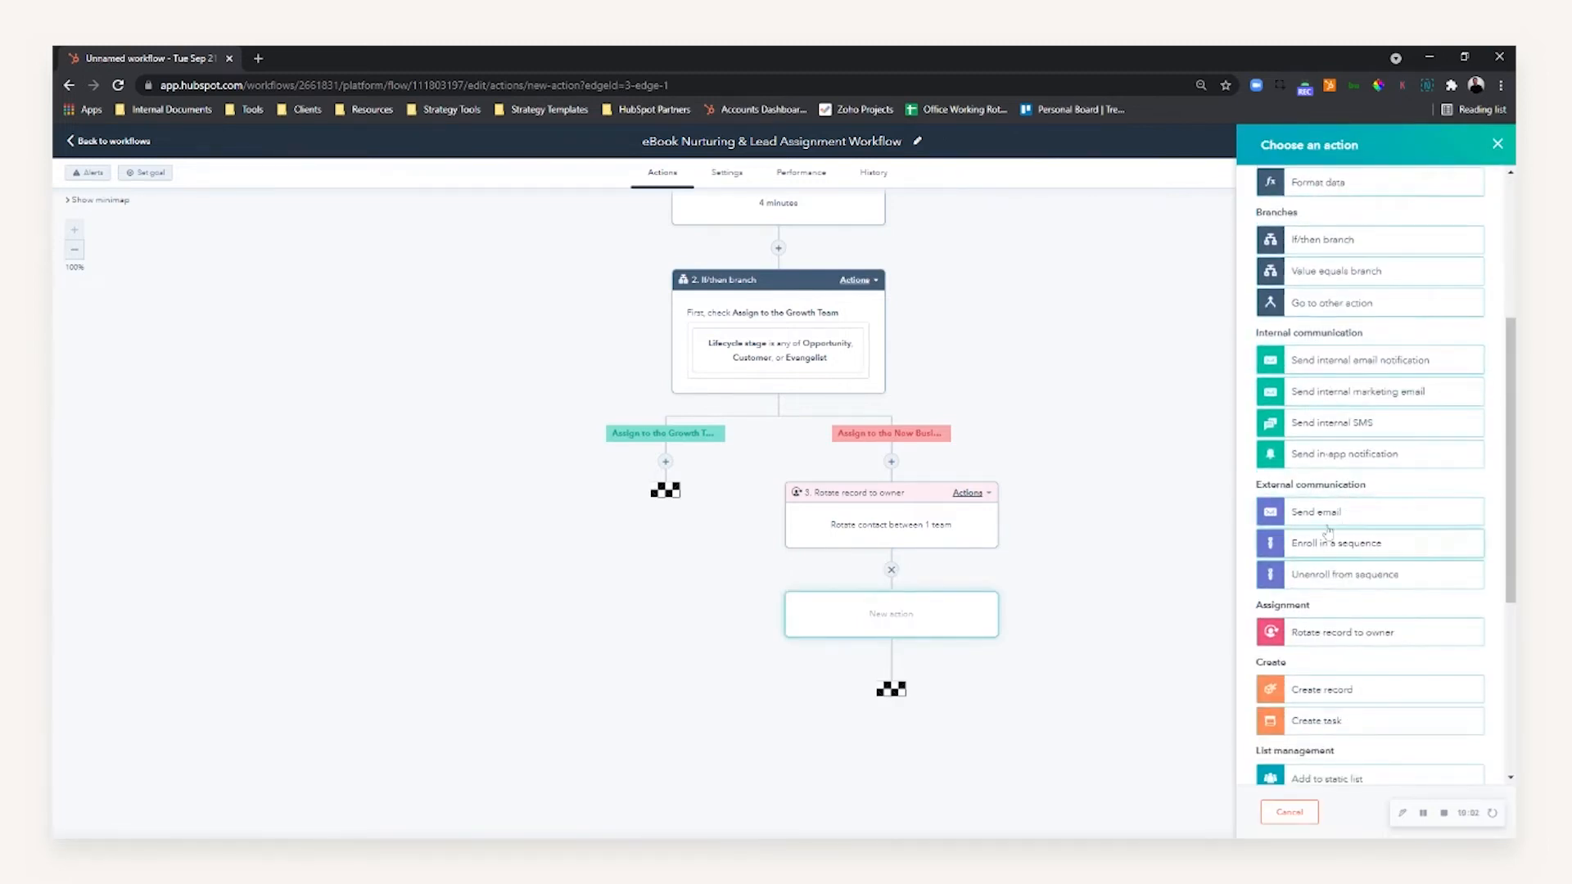
pyautogui.click(1320, 370)
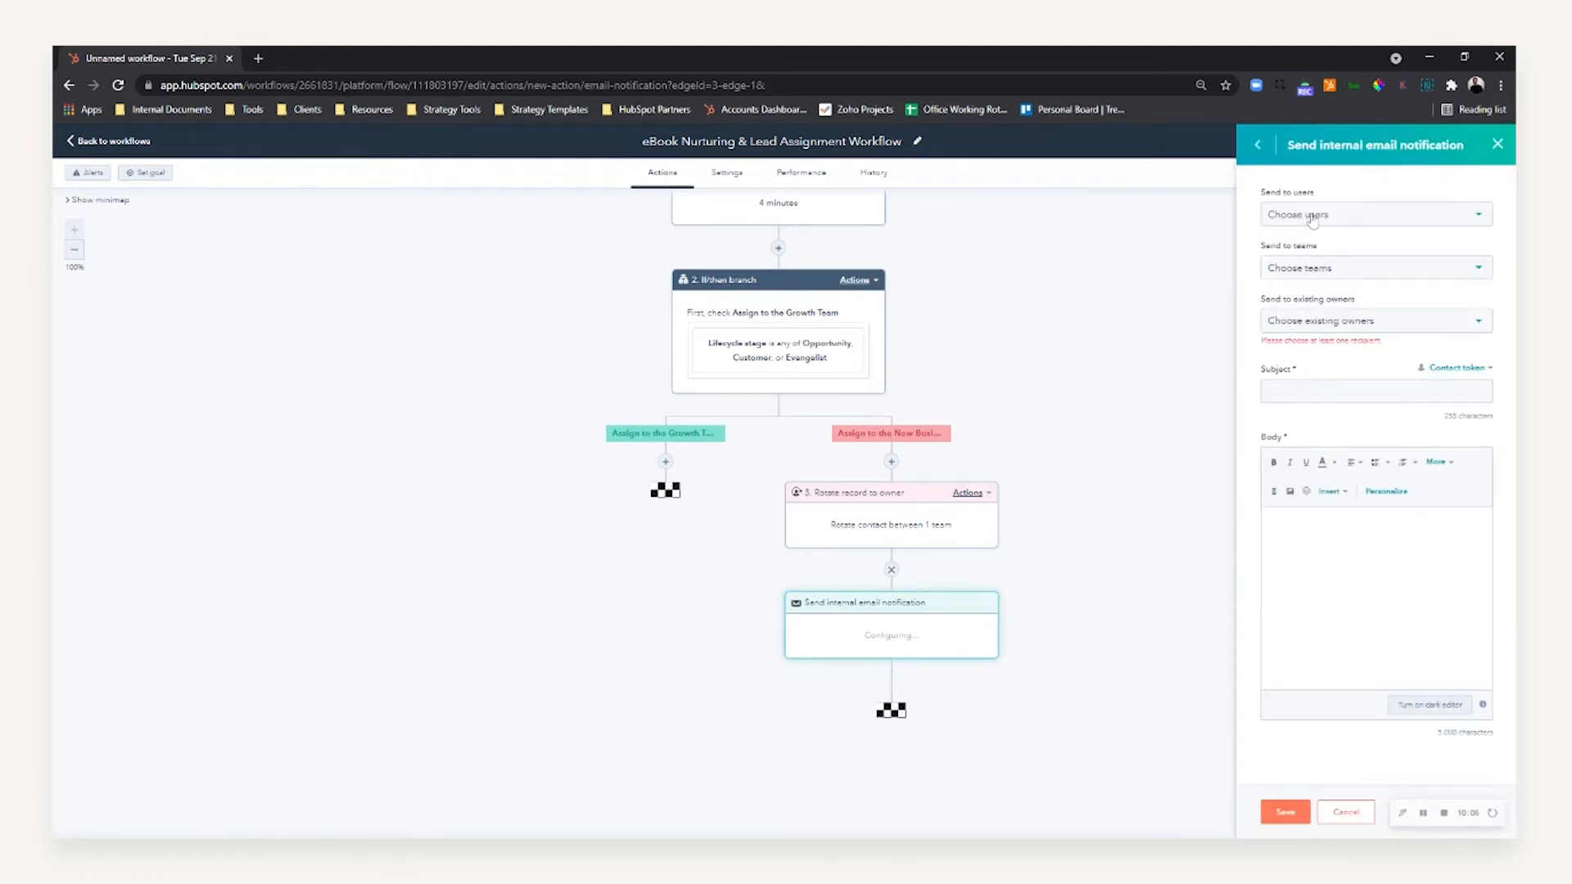
# - Address the notification to the existing Contact owner and give it the subject "You have a new lead!"
pyautogui.click(1319, 327)
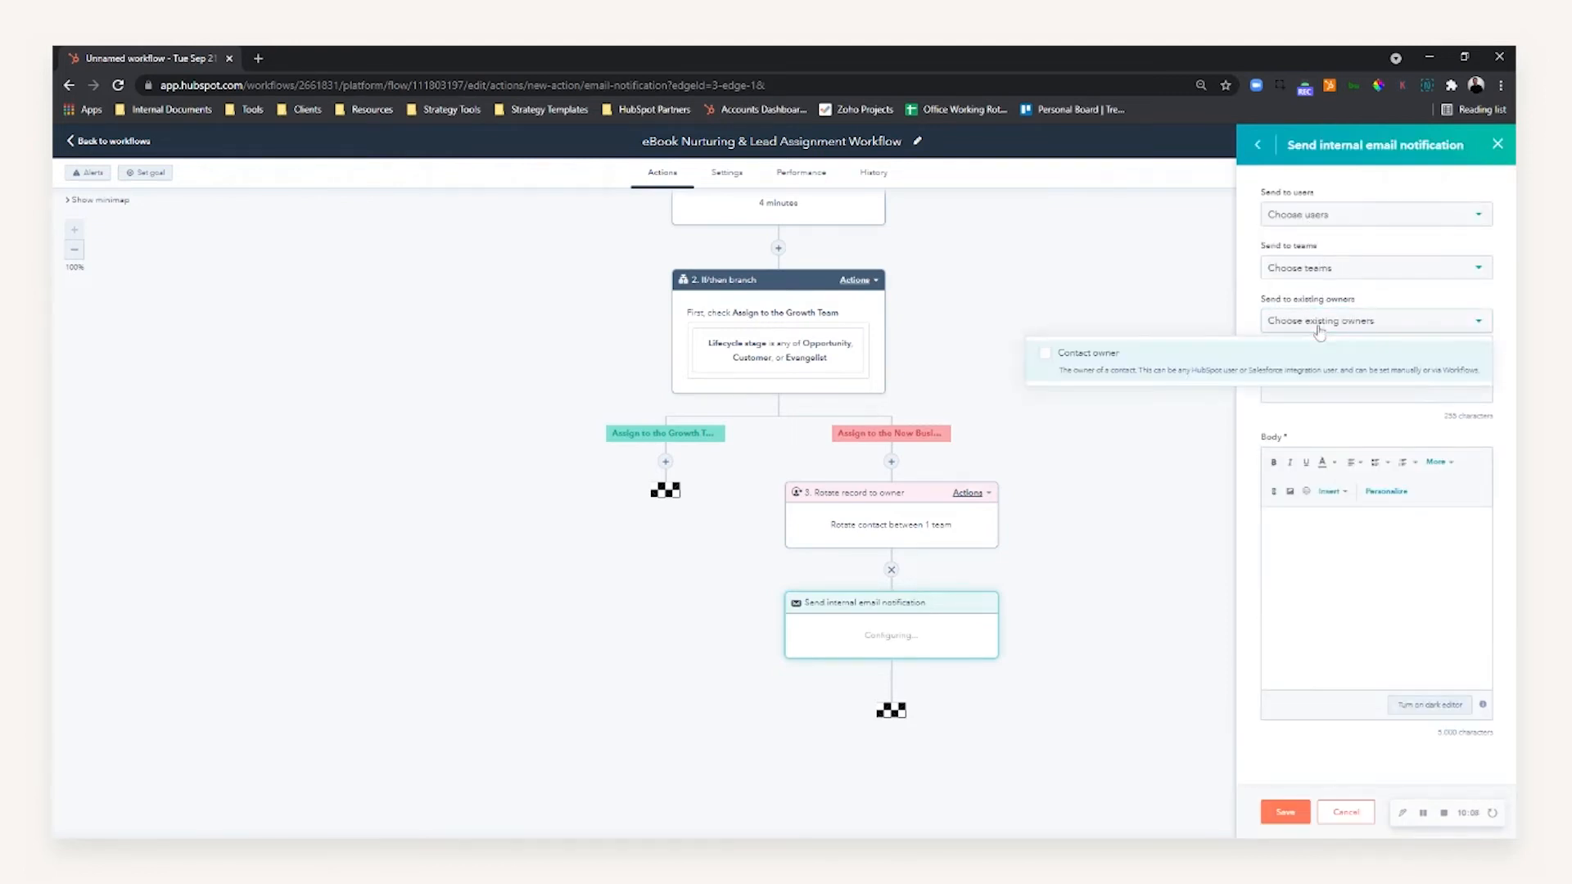
pyautogui.click(1265, 365)
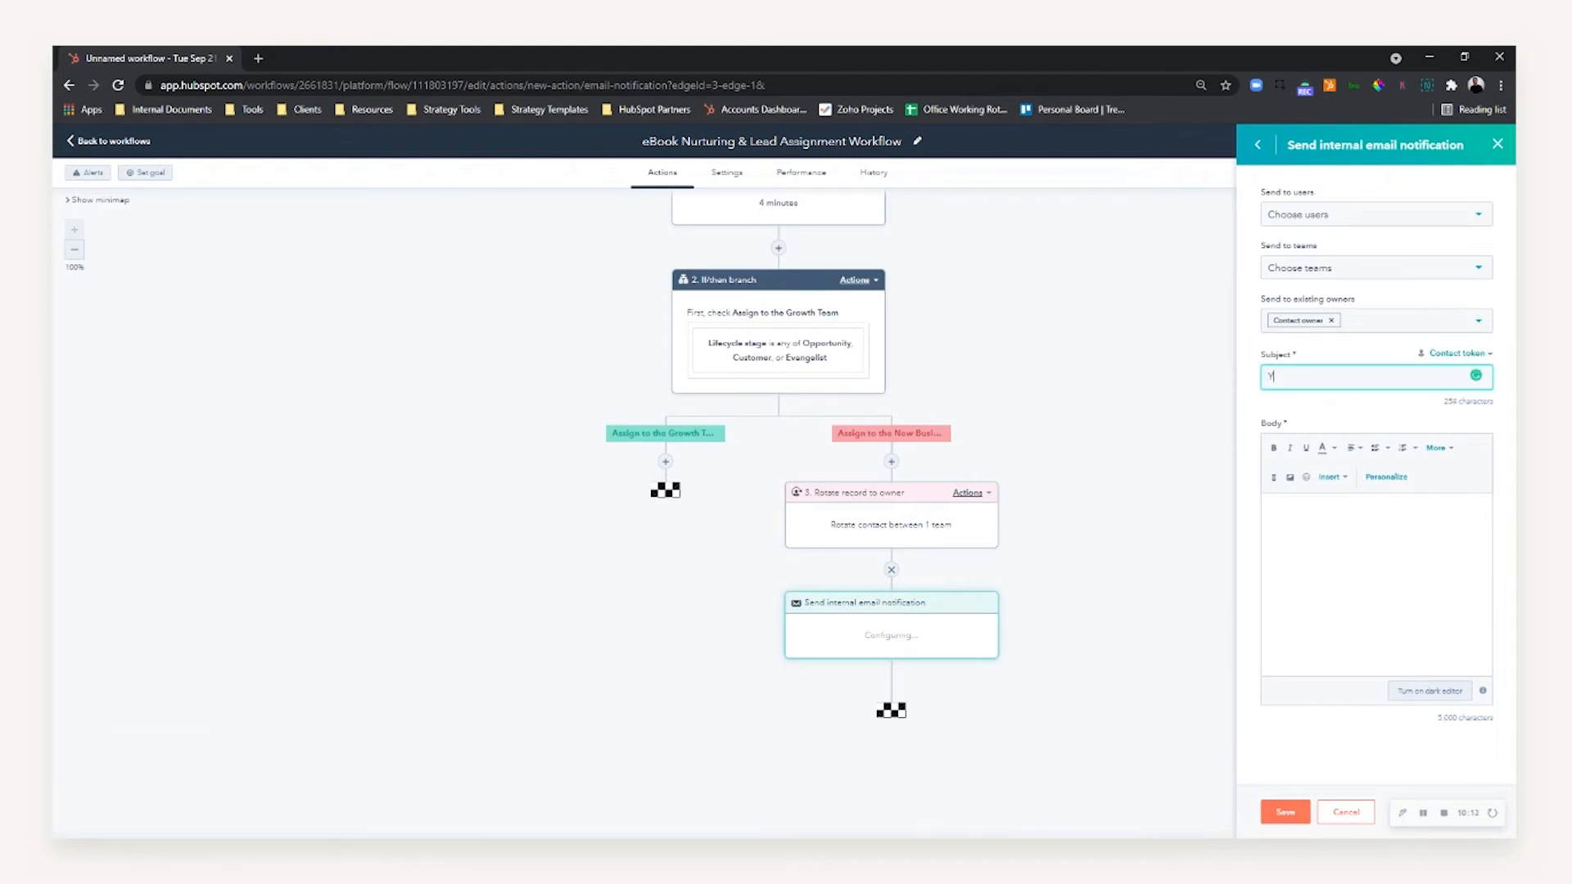
pyautogui.write('You have a new lead!')
# - Start the email body with "Hey" and the Contact owner token, followed by "You have a new lead," on a new line
pyautogui.click(1330, 525)
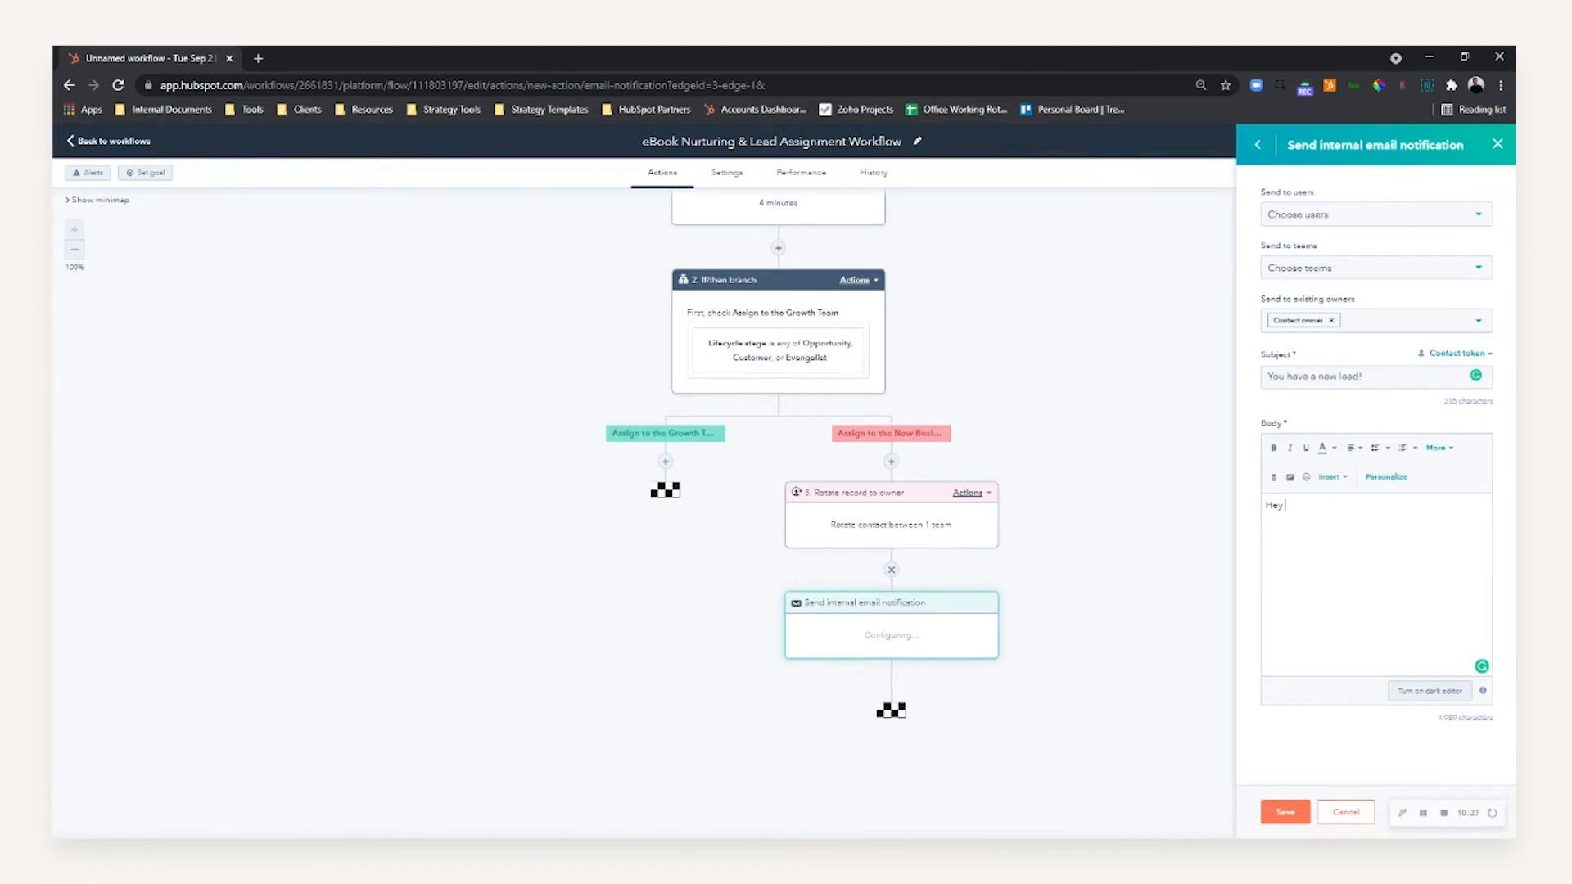
pyautogui.click(1386, 476)
pyautogui.click(1286, 646)
pyautogui.write(',')
pyautogui.press('Return')
pyautogui.write('You he')
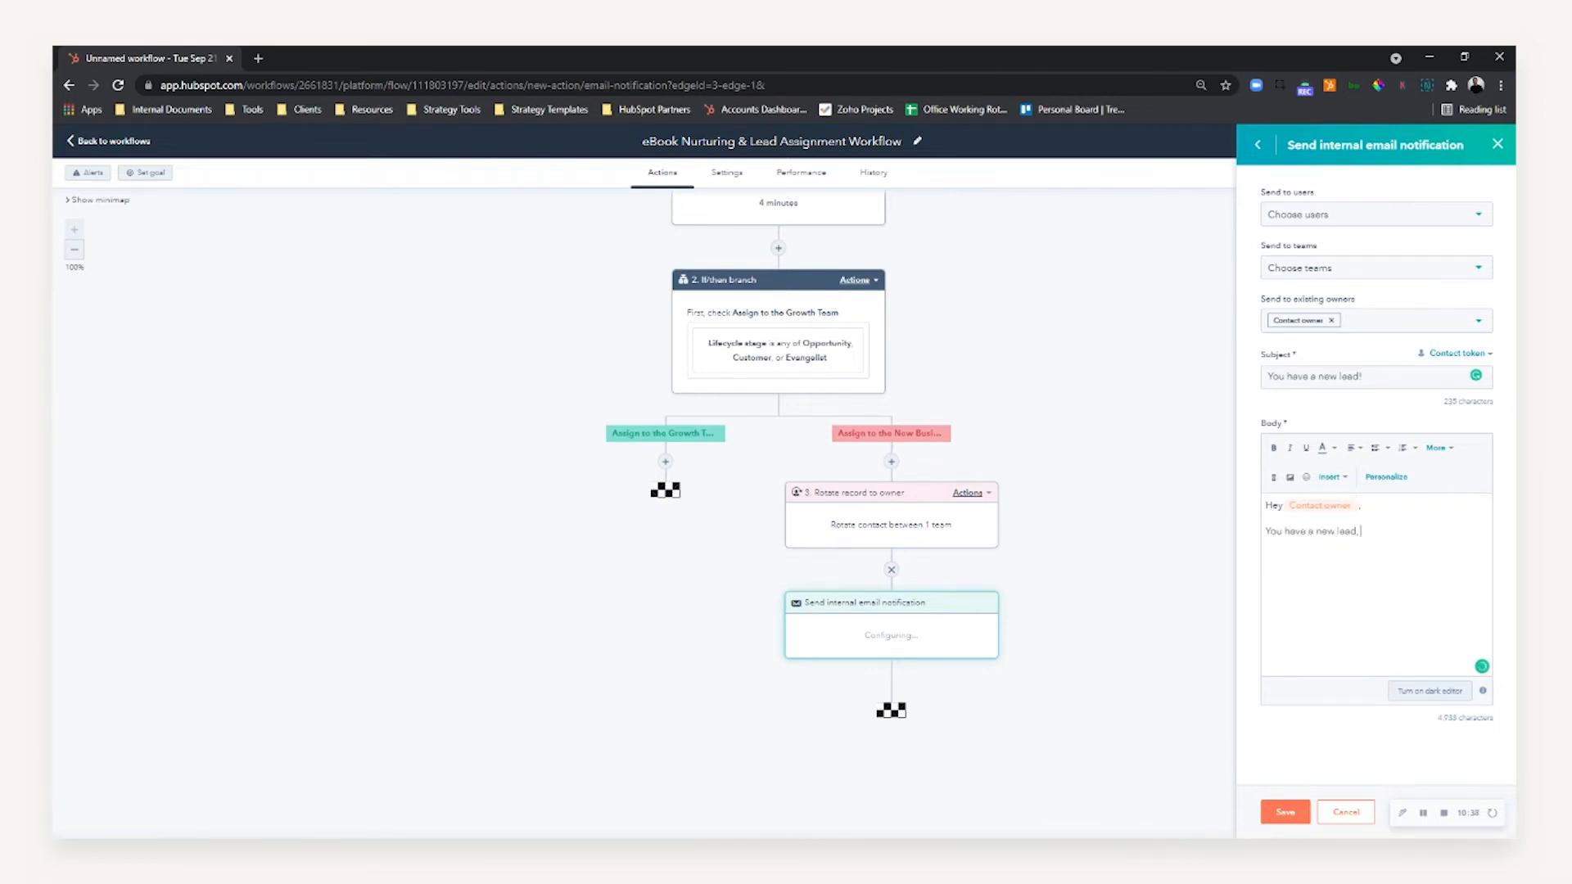
# - Insert the contact's First name and Last name personalization tokens after "You have a new lead,"
pyautogui.click(1386, 477)
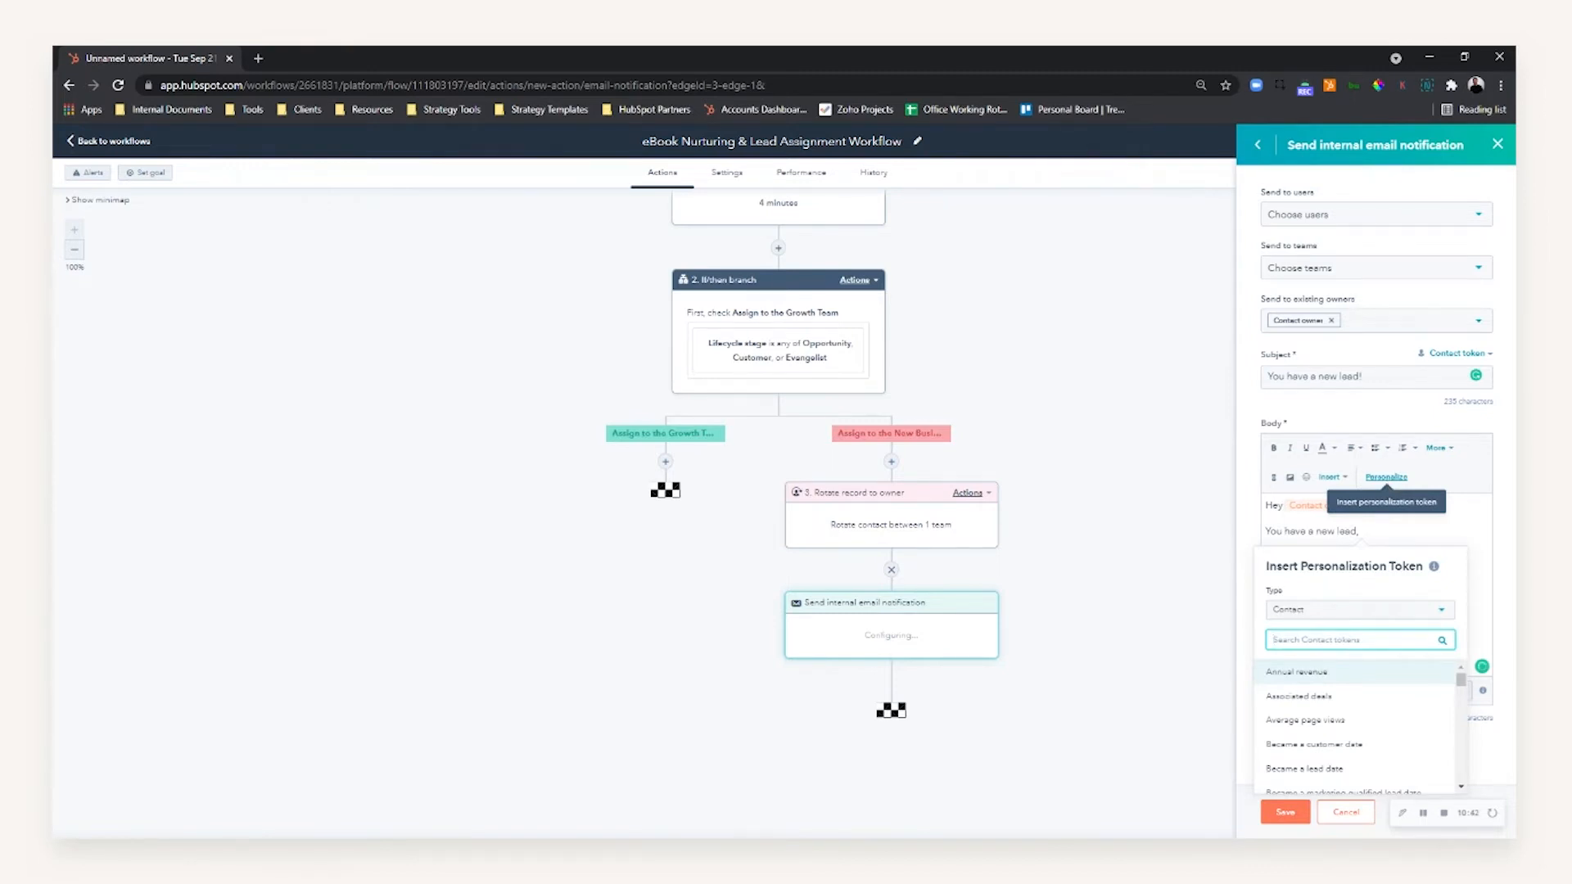
pyautogui.write('firs')
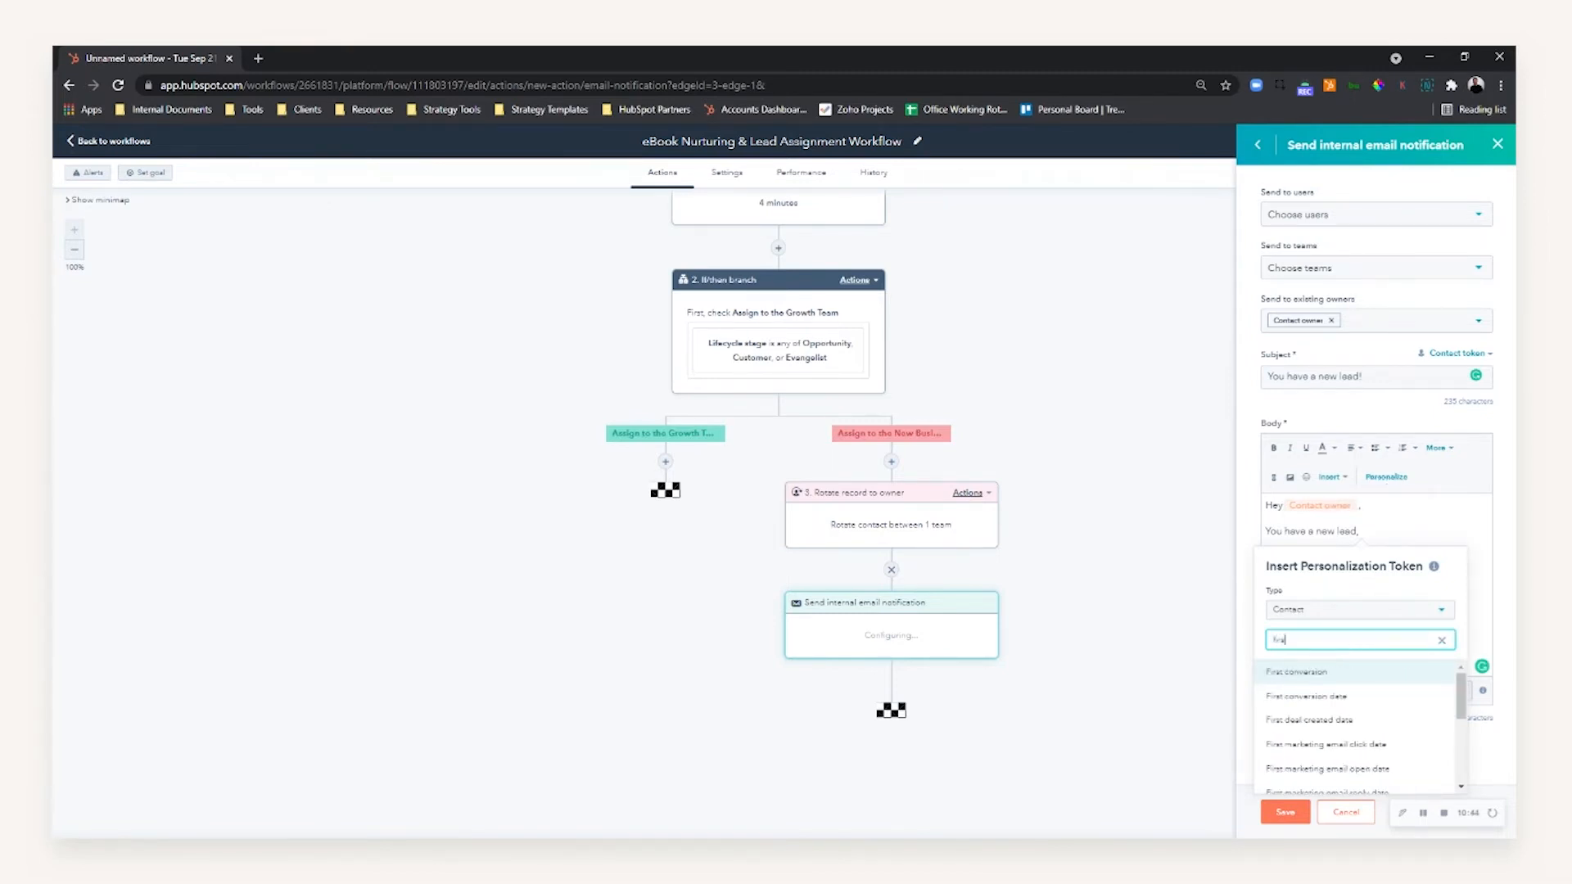
pyautogui.write('t name')
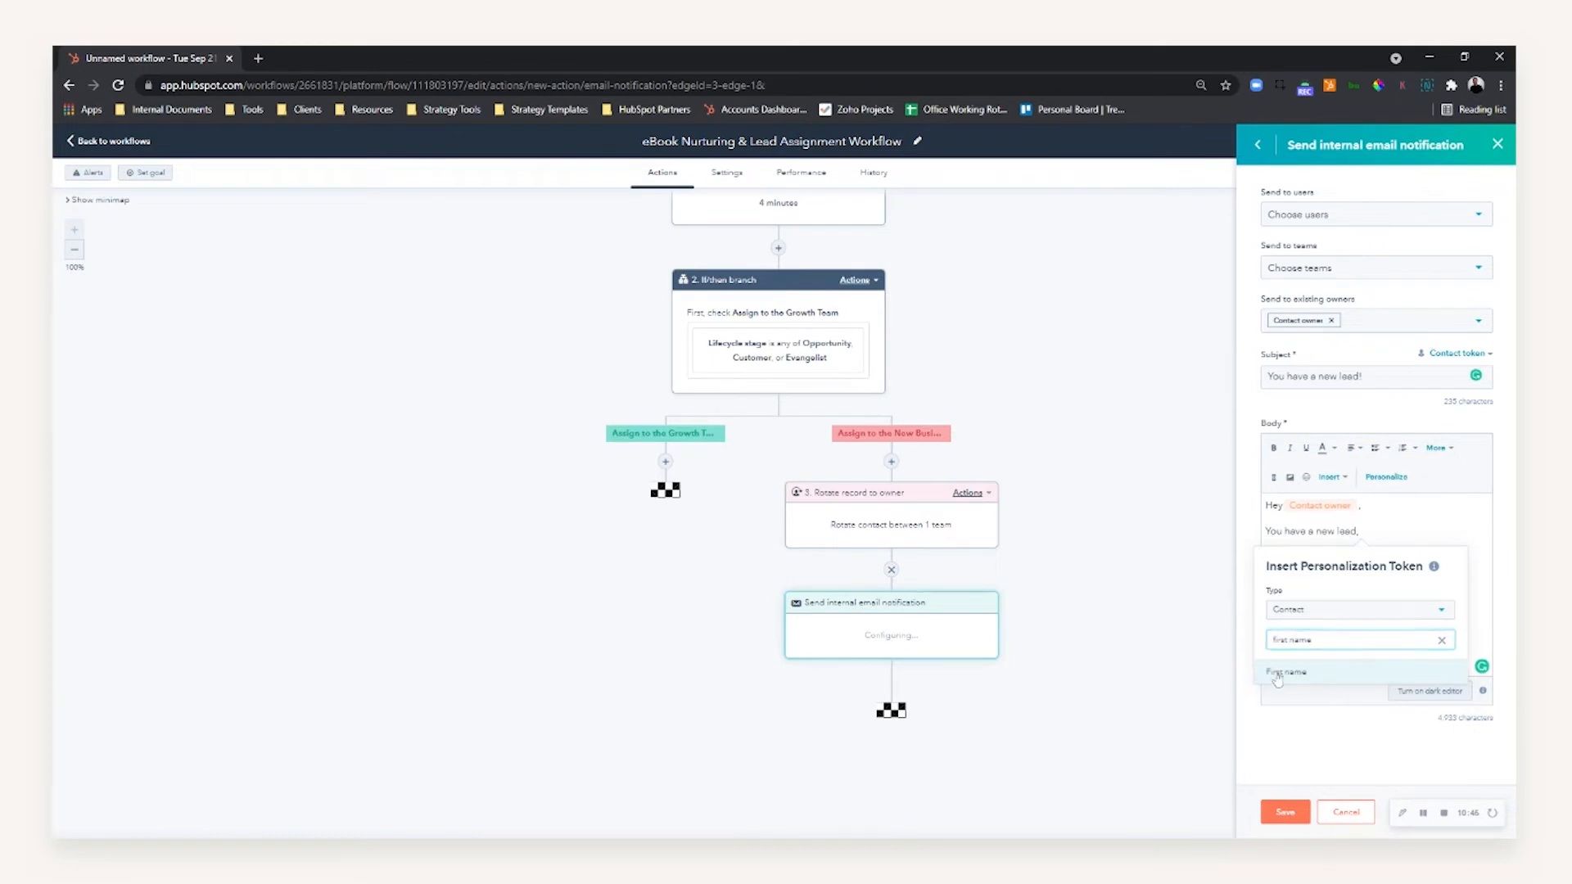
pyautogui.click(1294, 672)
pyautogui.click(1386, 477)
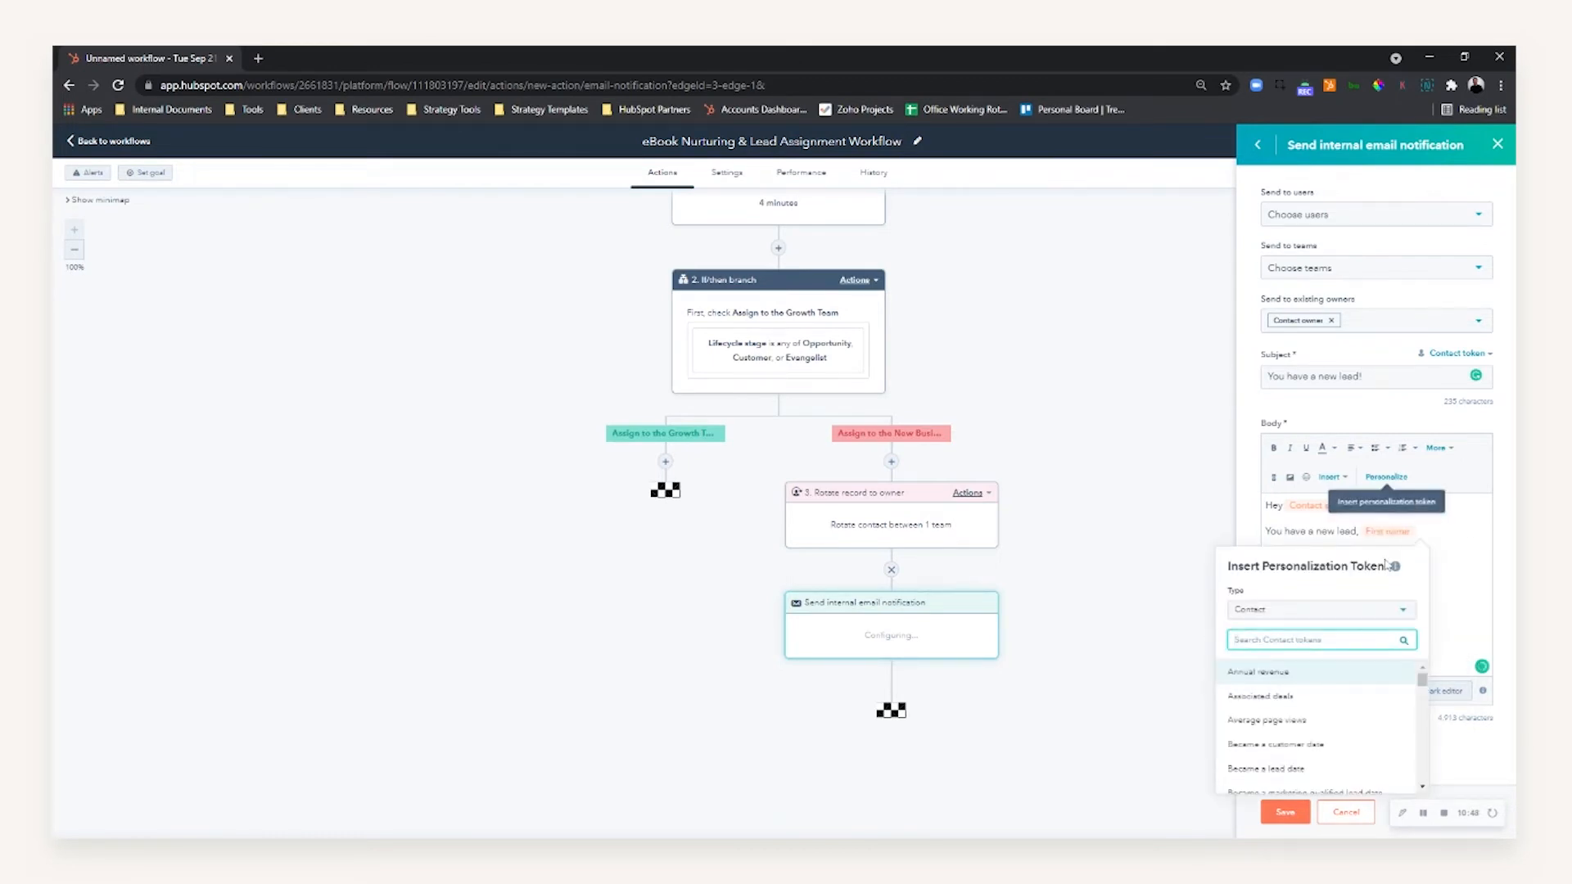
pyautogui.write('last name')
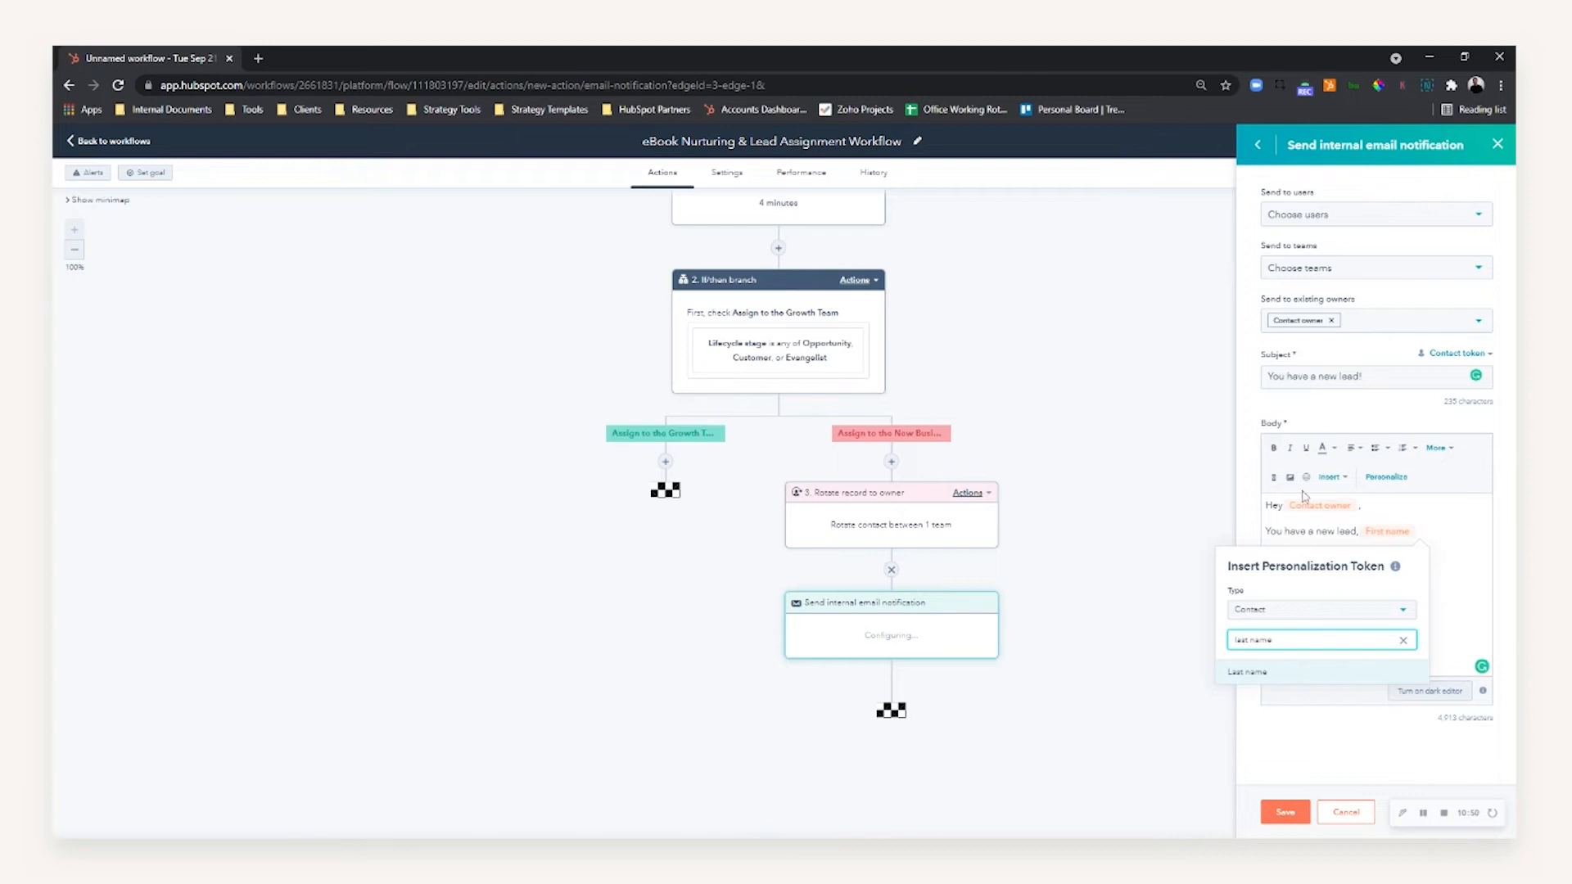
pyautogui.click(1245, 673)
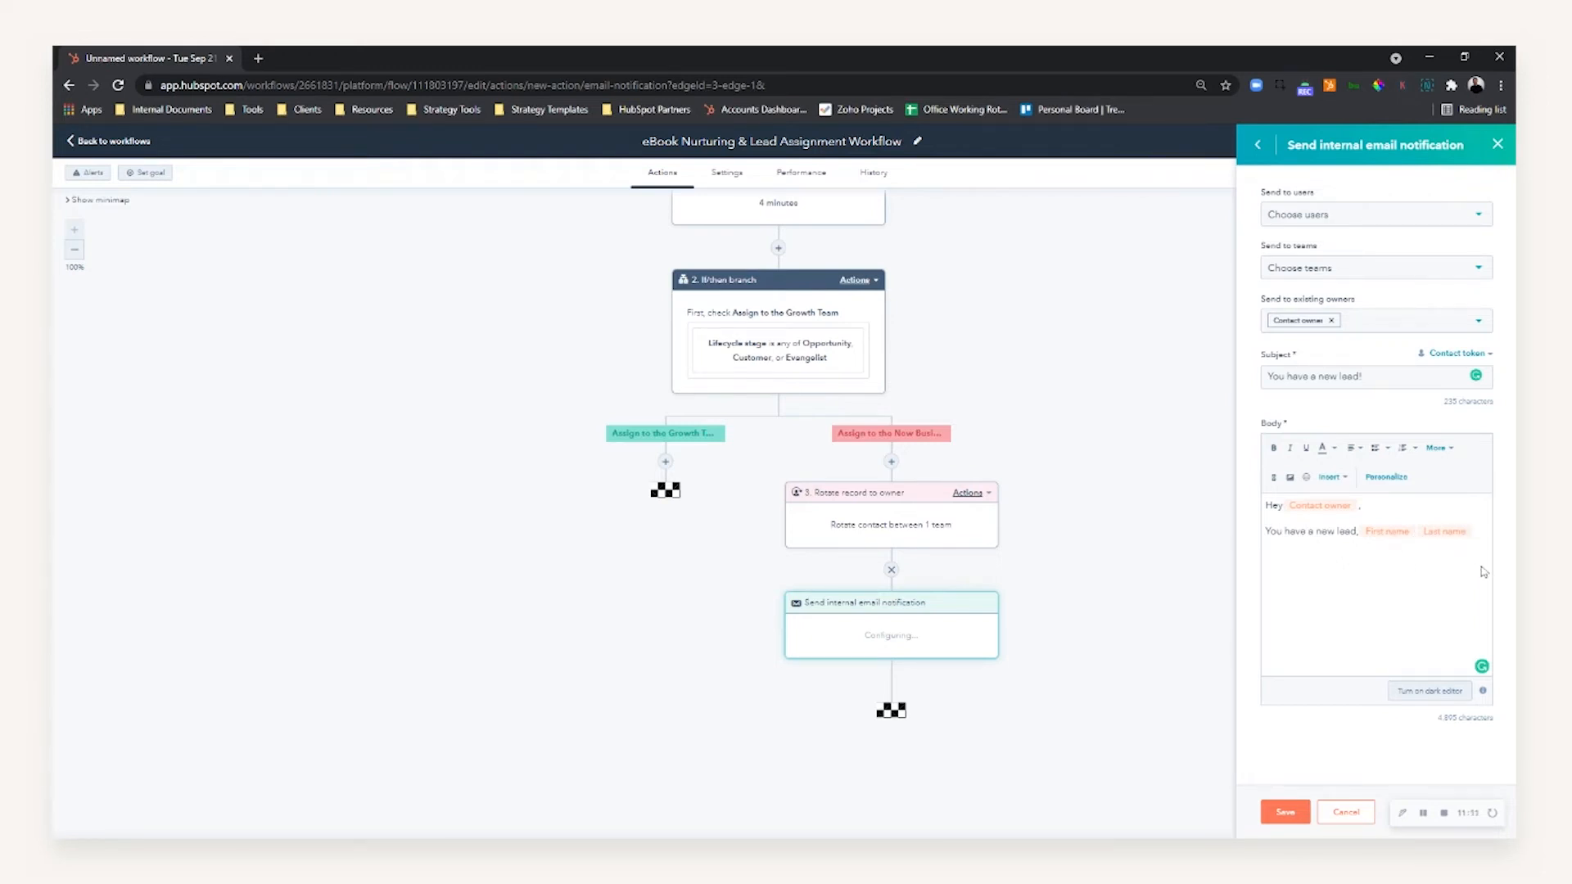
# - Insert the contact's Email personalization token after the Last name token in the body
pyautogui.write('am')
pyautogui.click(1401, 480)
pyautogui.write('email')
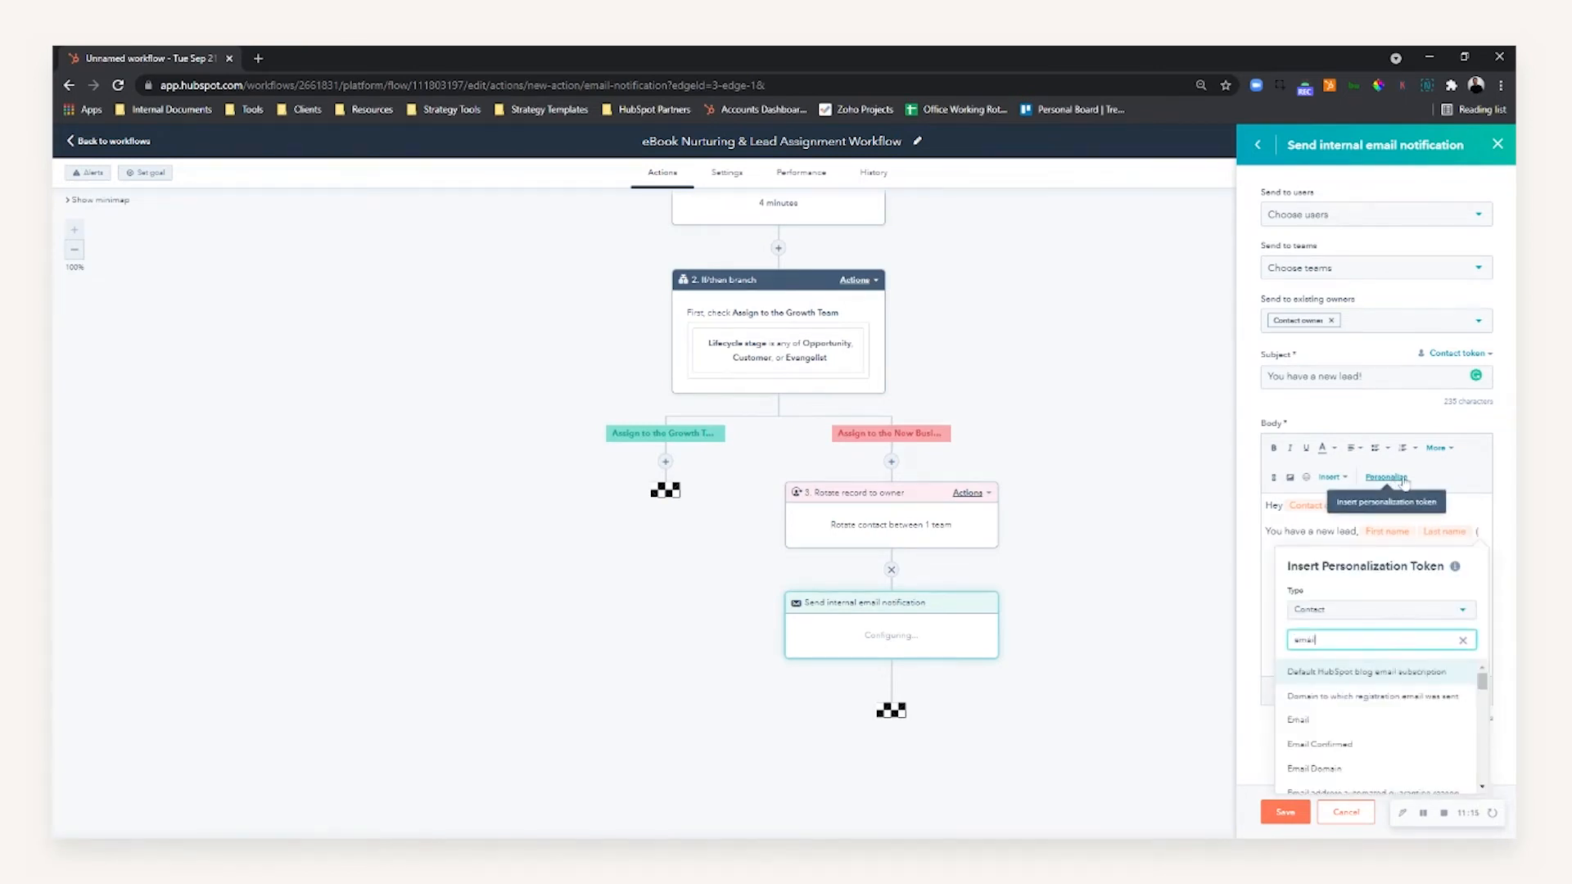
pyautogui.click(1298, 719)
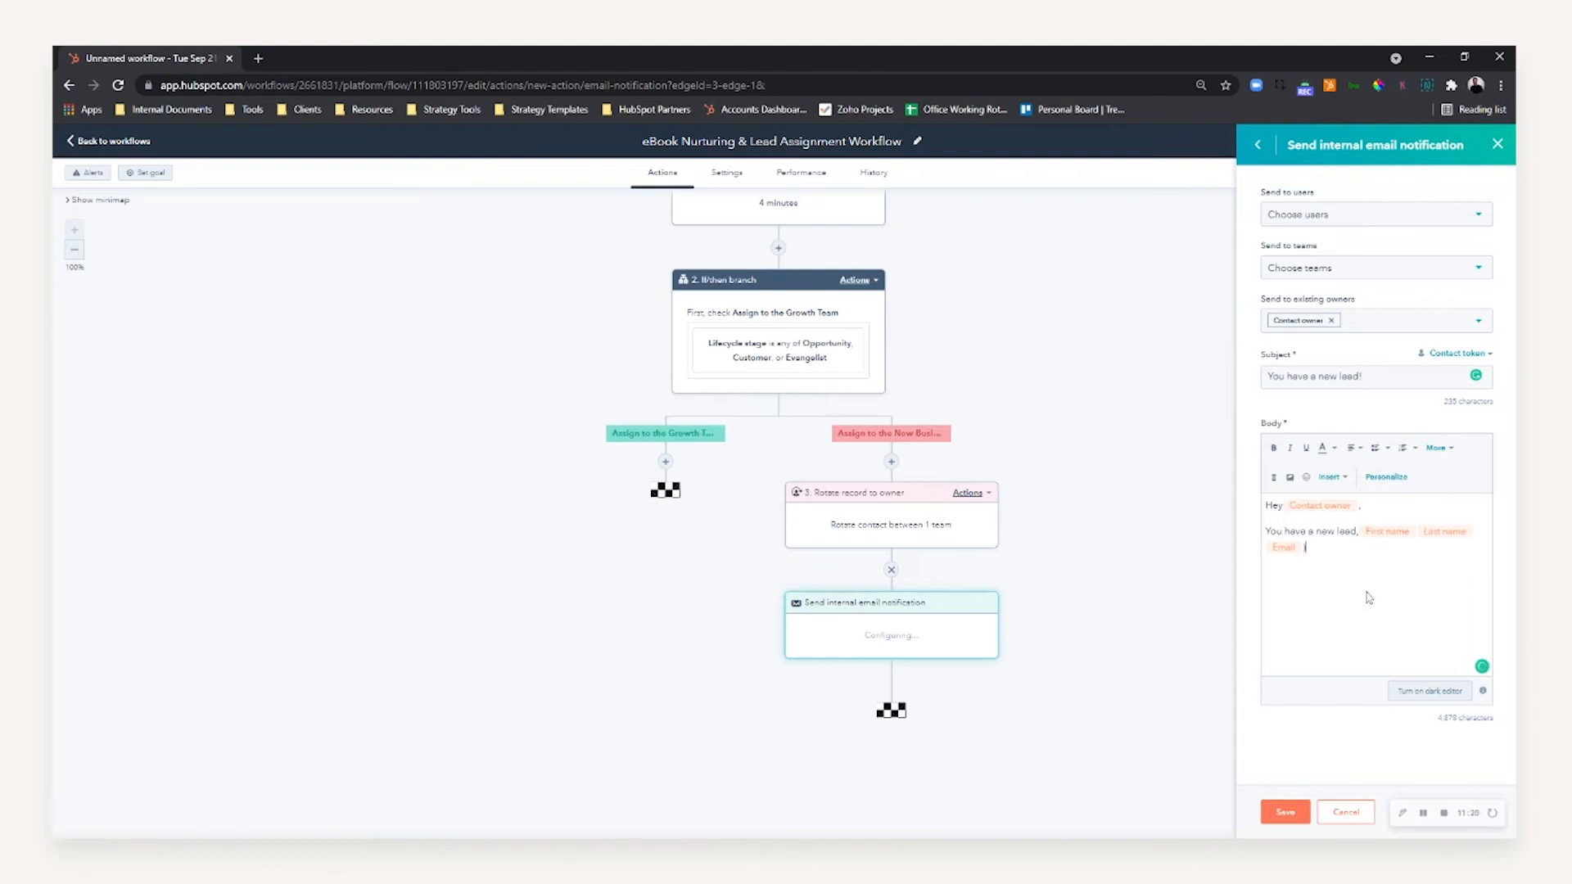
# - Add a closing good-luck line below the lead details and save the email notification
pyautogui.press('Return')
pyautogui.press('Return')
pyautogui.write('Good lcu')
pyautogui.click(1285, 812)
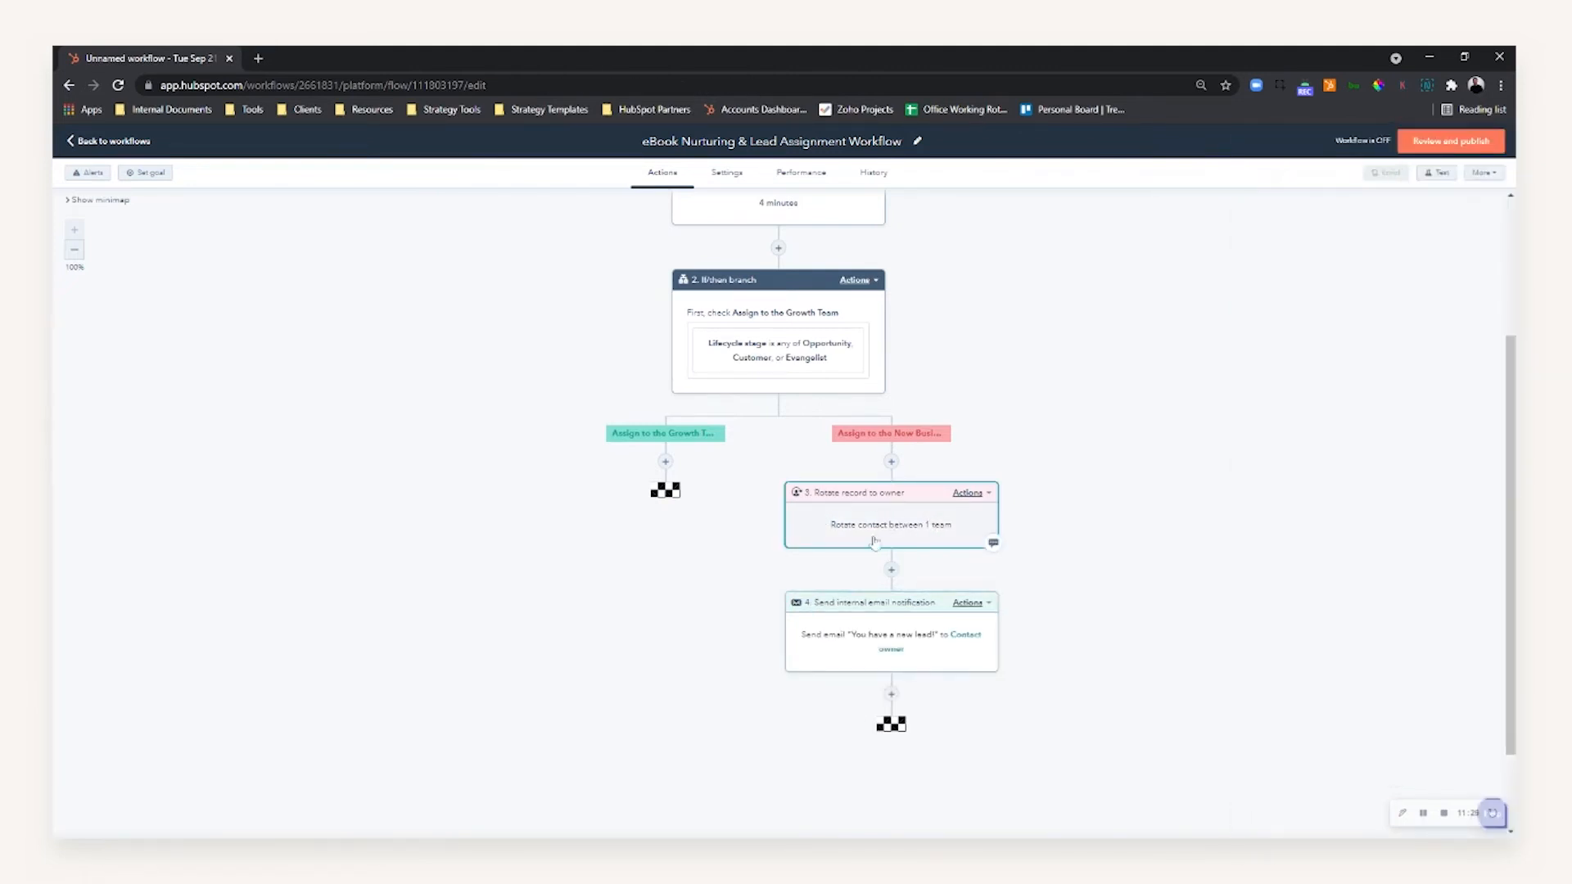
# - Add a Create task action after the internal email notification in the New Business branch
pyautogui.scroll(2, 874, 540)
pyautogui.scroll(-3, 1050, 655)
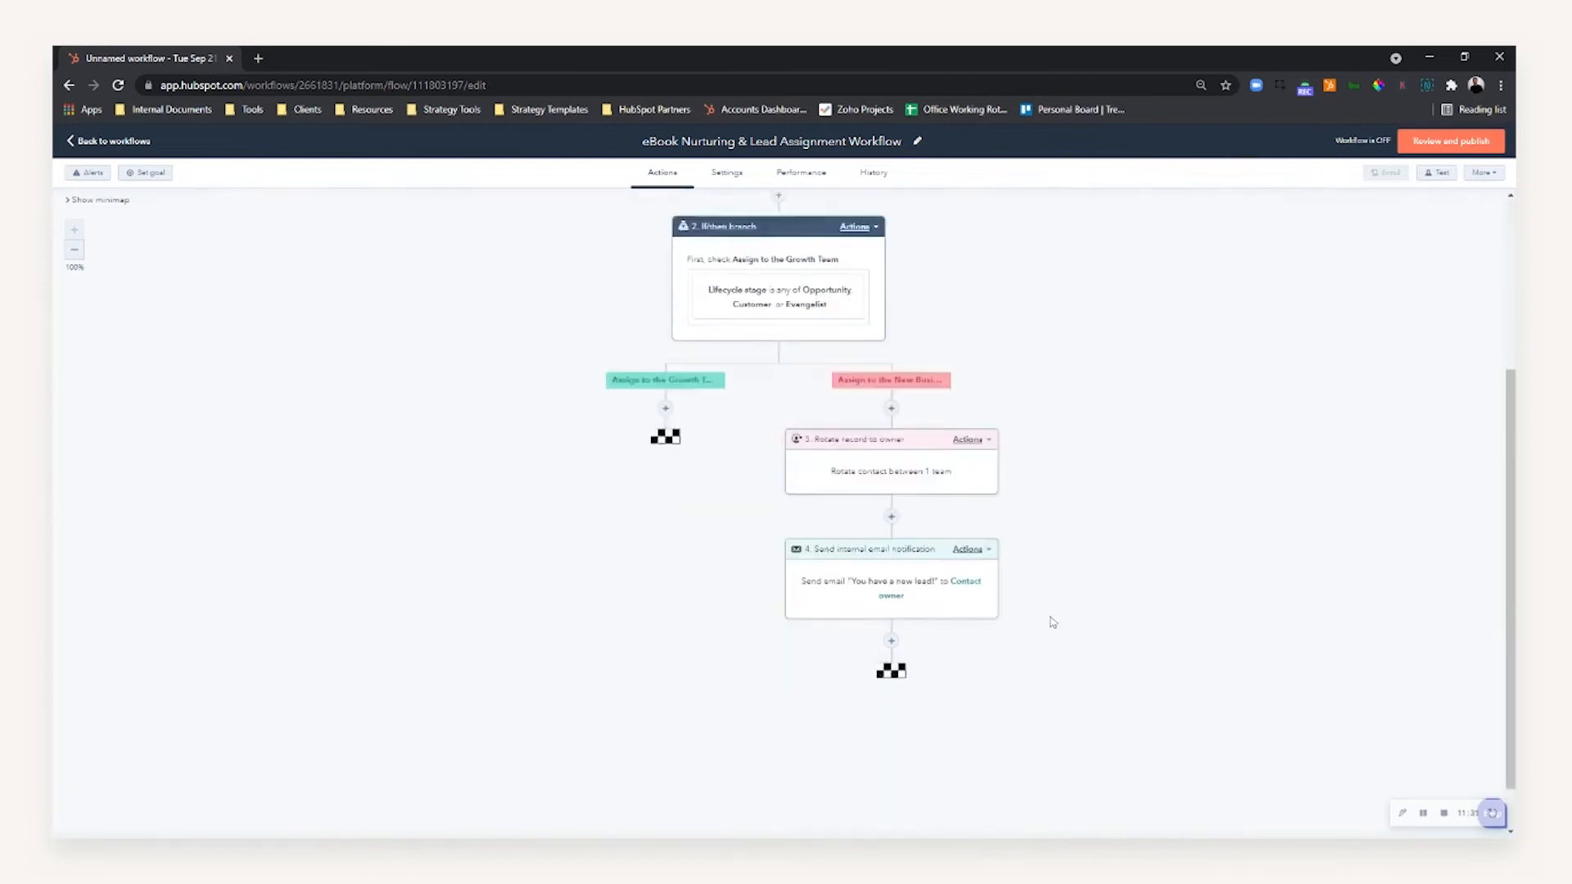
pyautogui.scroll(-1, 1053, 622)
pyautogui.click(892, 583)
pyautogui.scroll(-1, 1458, 511)
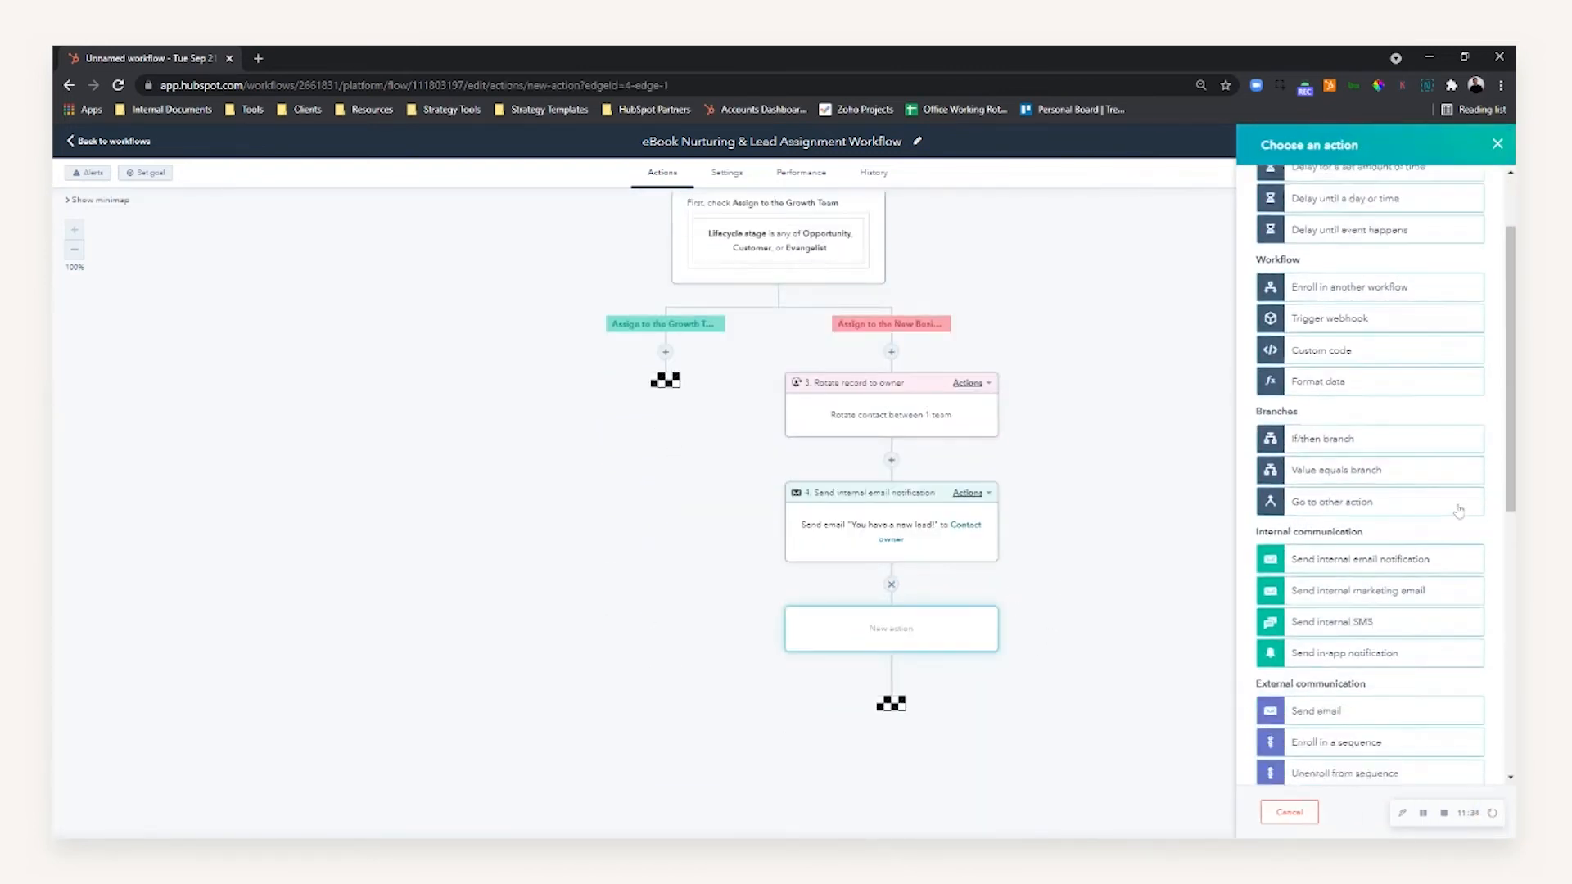
pyautogui.scroll(-3, 1459, 511)
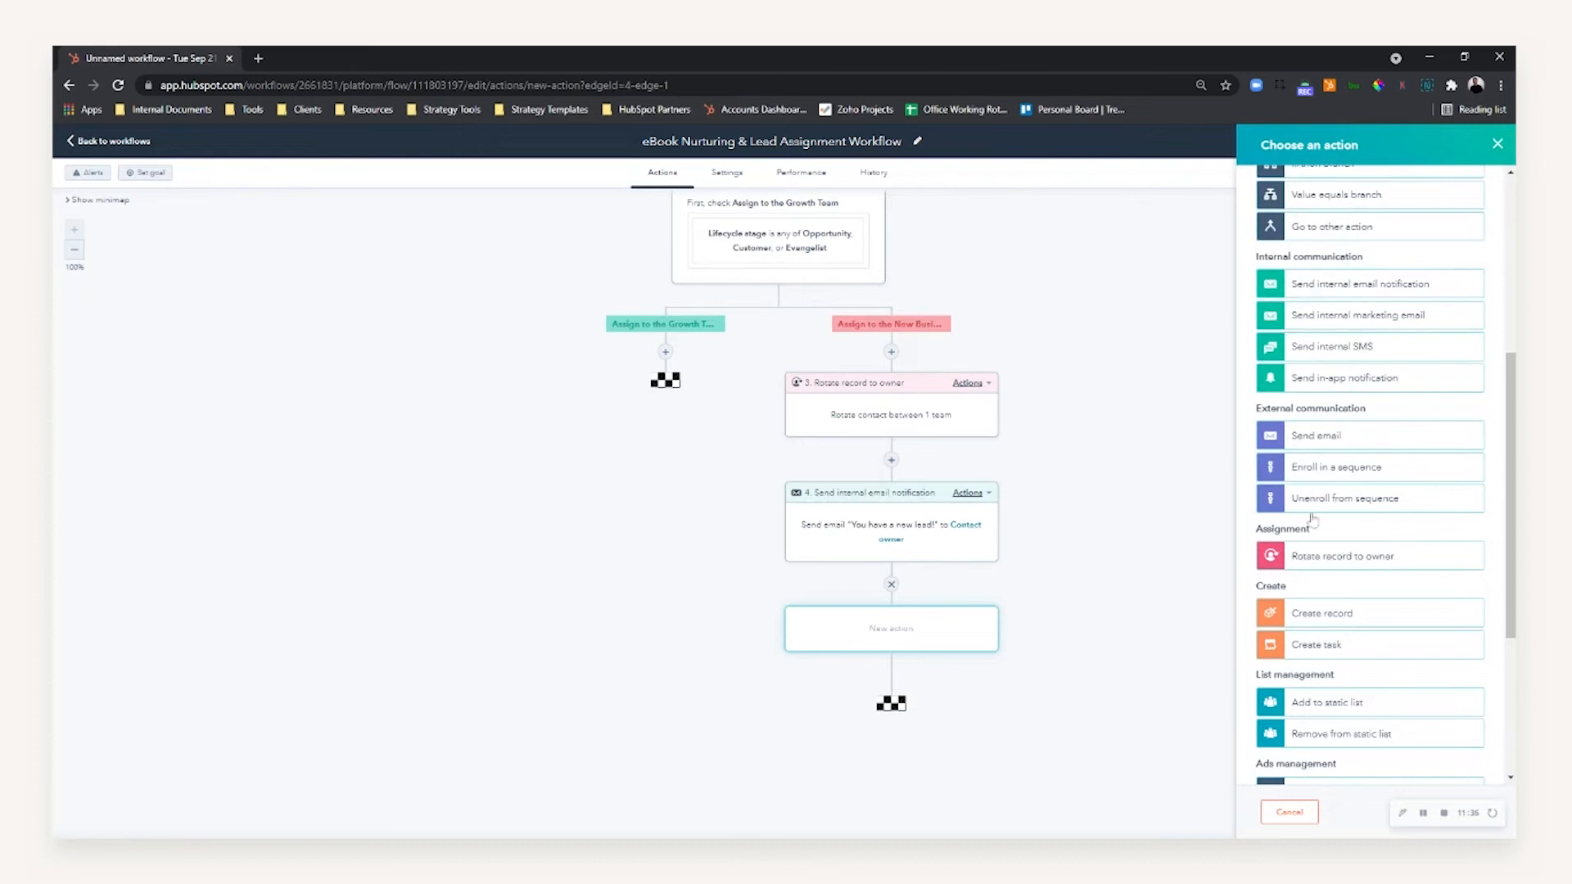
pyautogui.click(1315, 647)
# - Title the task "Follow up with" plus the contact's First name and Last name tokens
pyautogui.click(1312, 216)
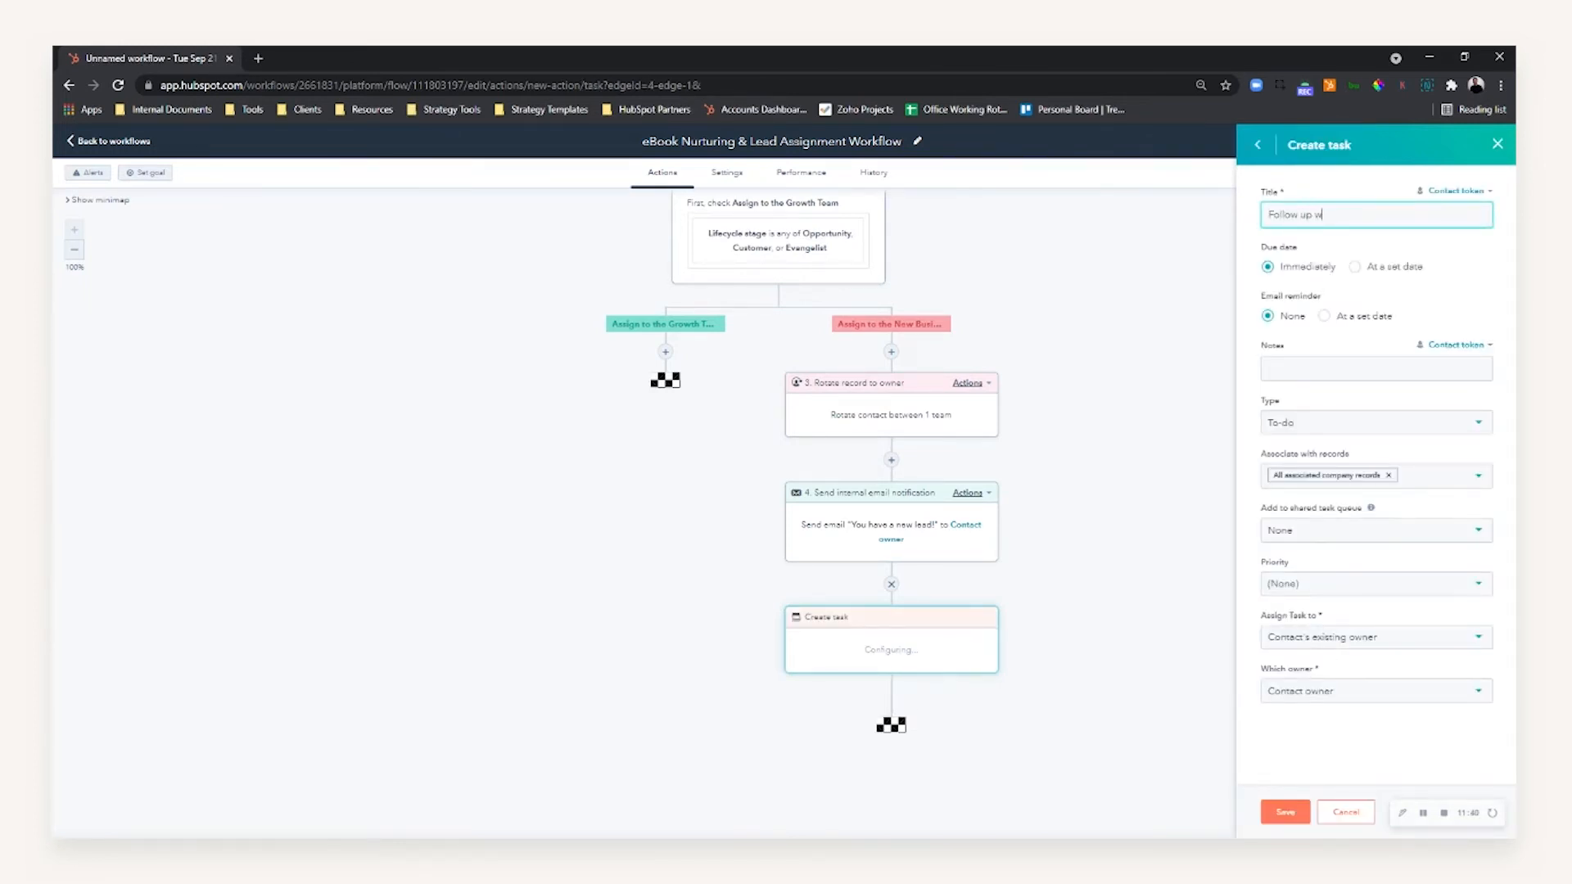
pyautogui.write('first name')
pyautogui.press('Return')
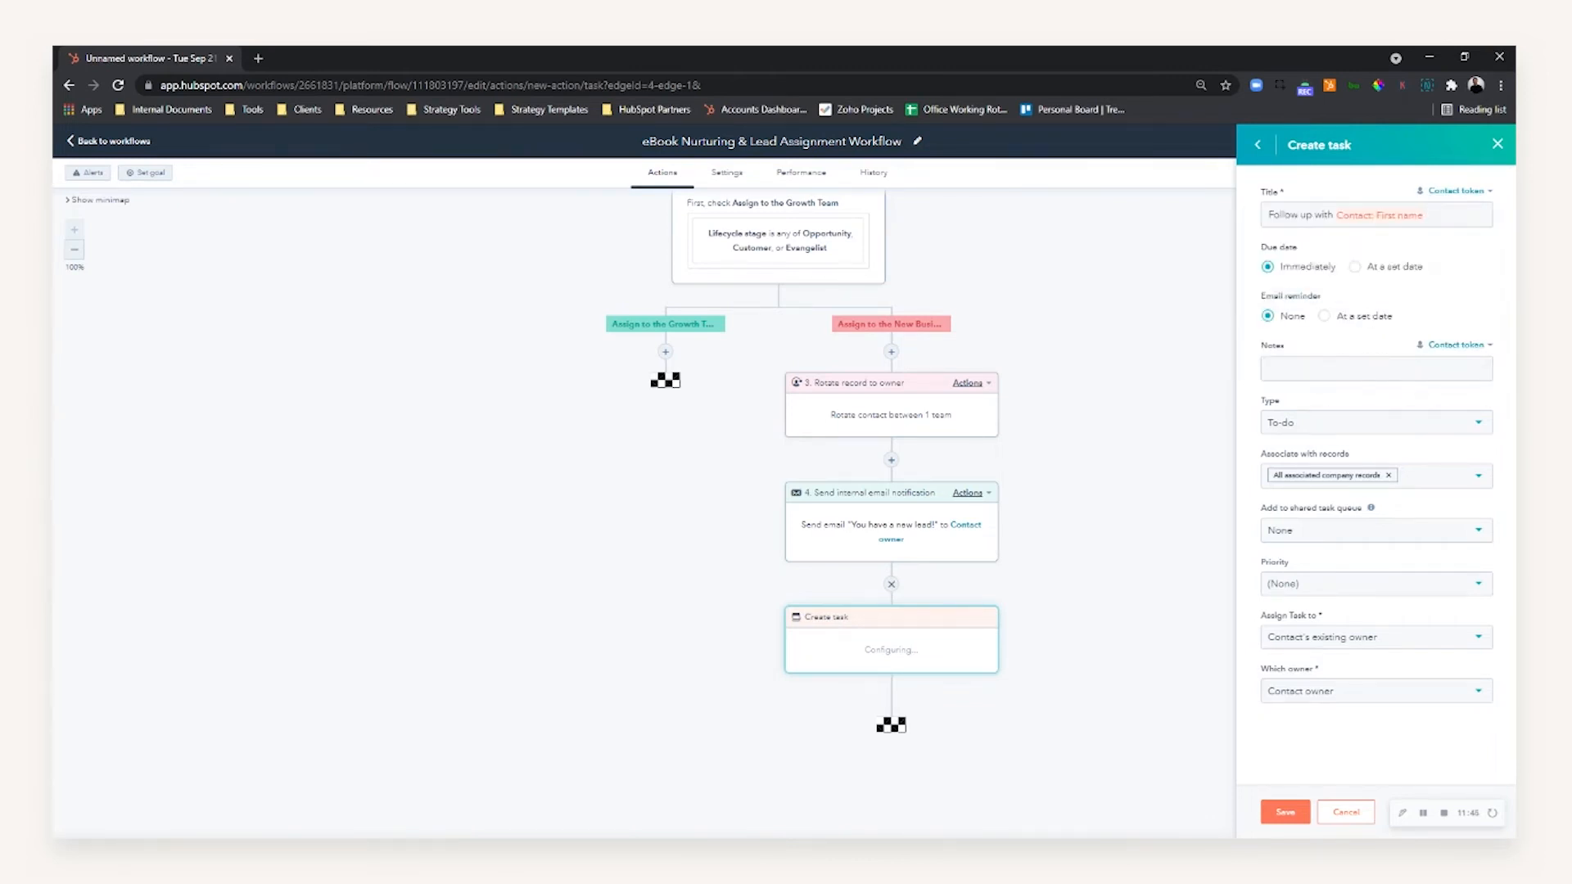
pyautogui.click(1459, 191)
pyautogui.write('last name')
pyautogui.press('Return')
# - Set the task's due date to 1 day from task creation at 17:00
pyautogui.click(1362, 279)
pyautogui.doubleClick(1273, 302)
pyautogui.write('1')
pyautogui.click(1468, 306)
pyautogui.scroll(-6, 1435, 433)
pyautogui.scroll(-5, 1438, 442)
pyautogui.click(1424, 434)
# - Set the task's email reminder to a set date, 0 days from task creation at 16:15
pyautogui.click(1324, 354)
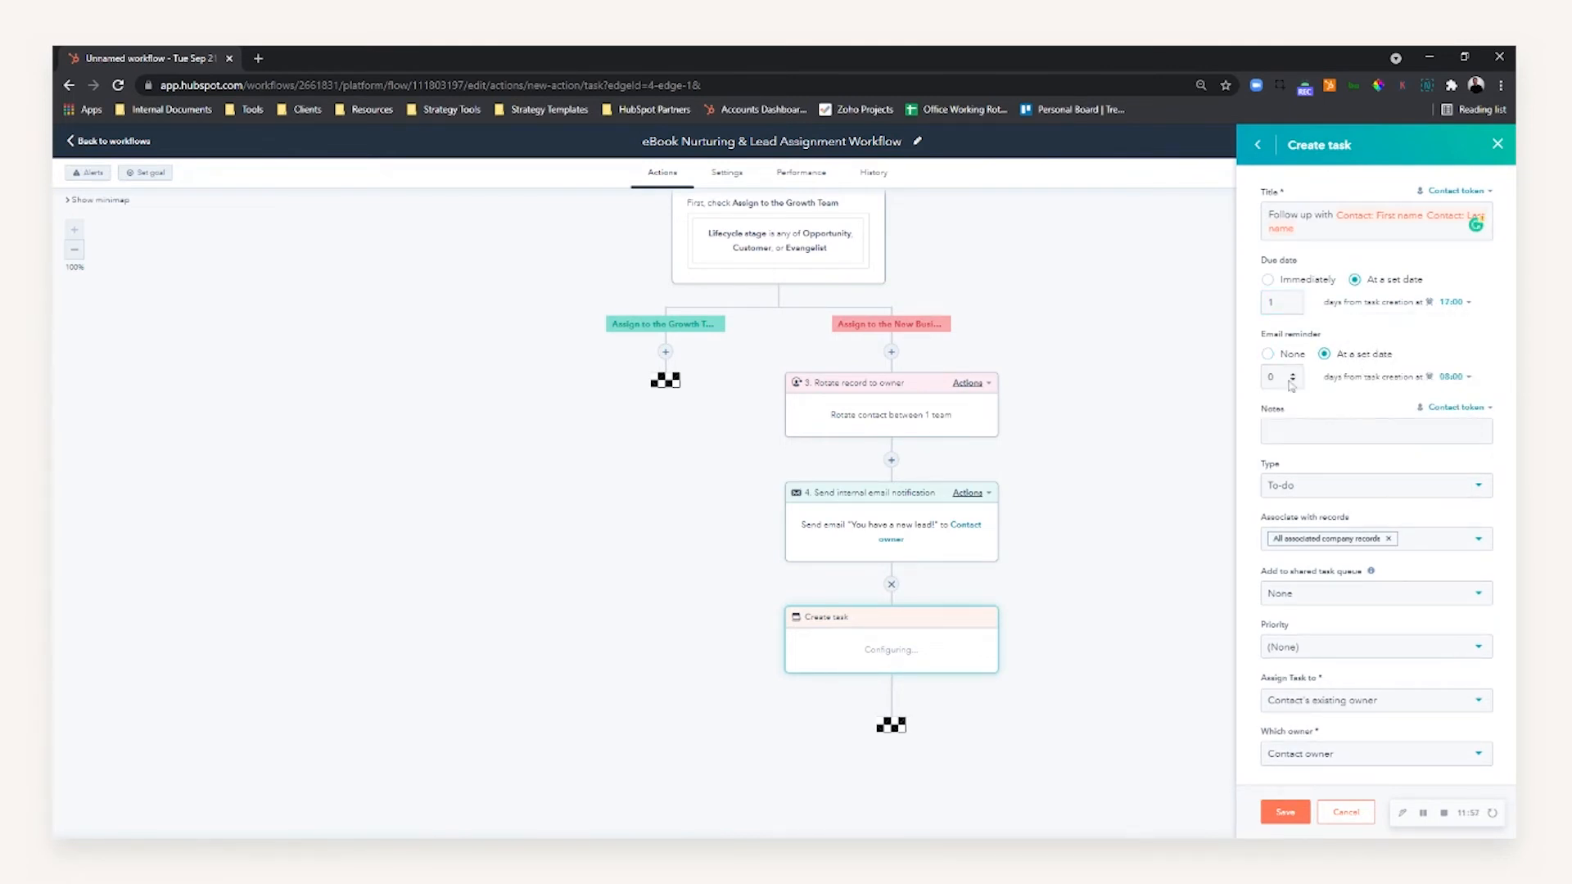
pyautogui.click(1451, 377)
pyautogui.scroll(-5, 1422, 501)
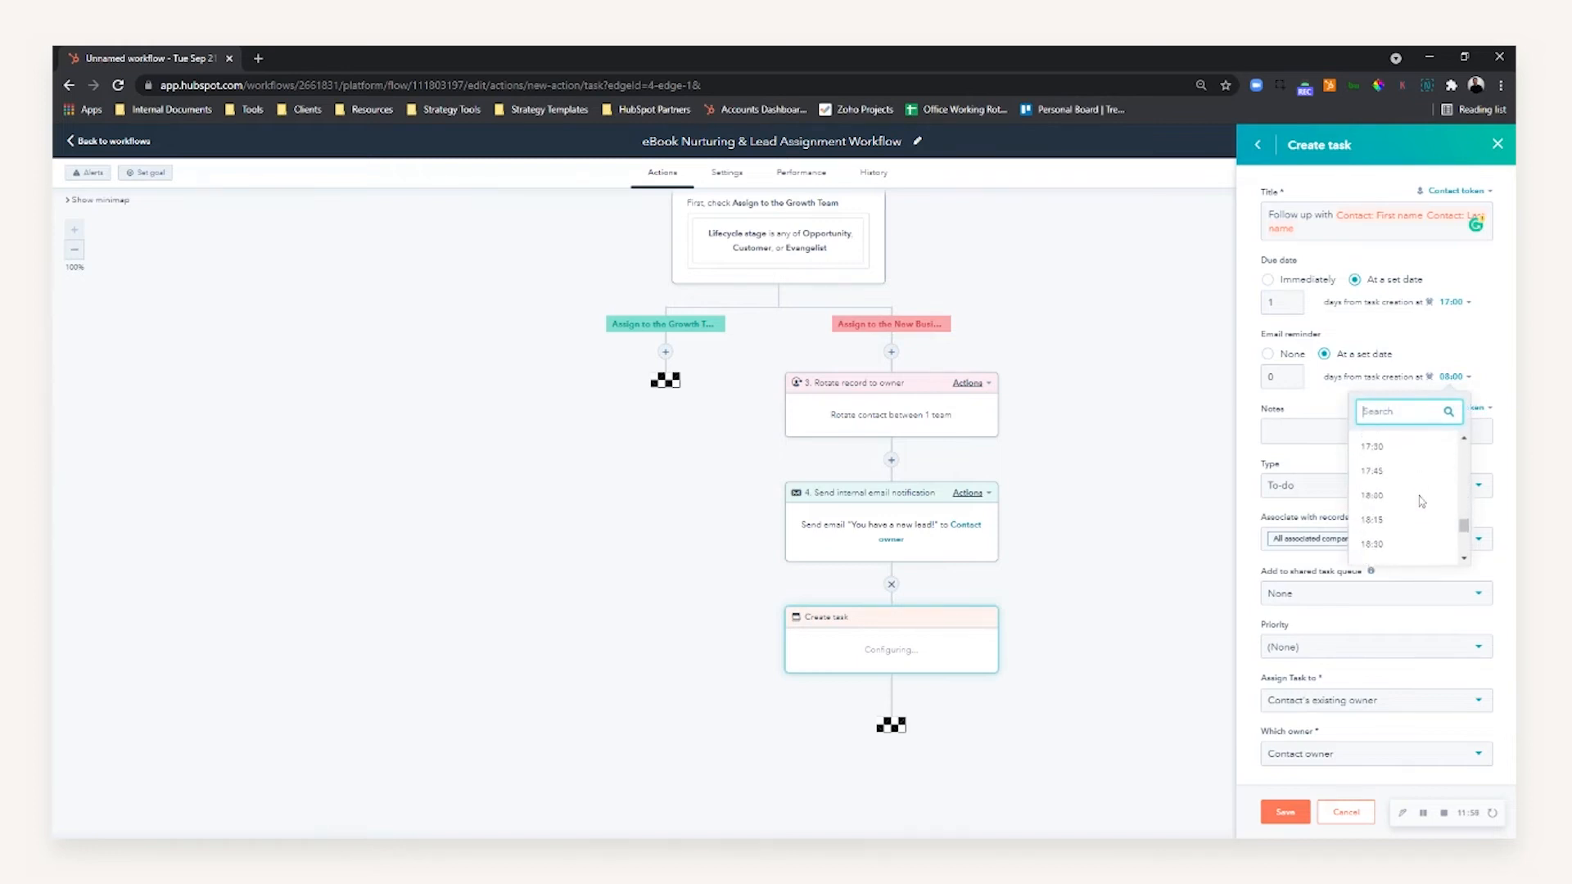
pyautogui.scroll(1, 1384, 503)
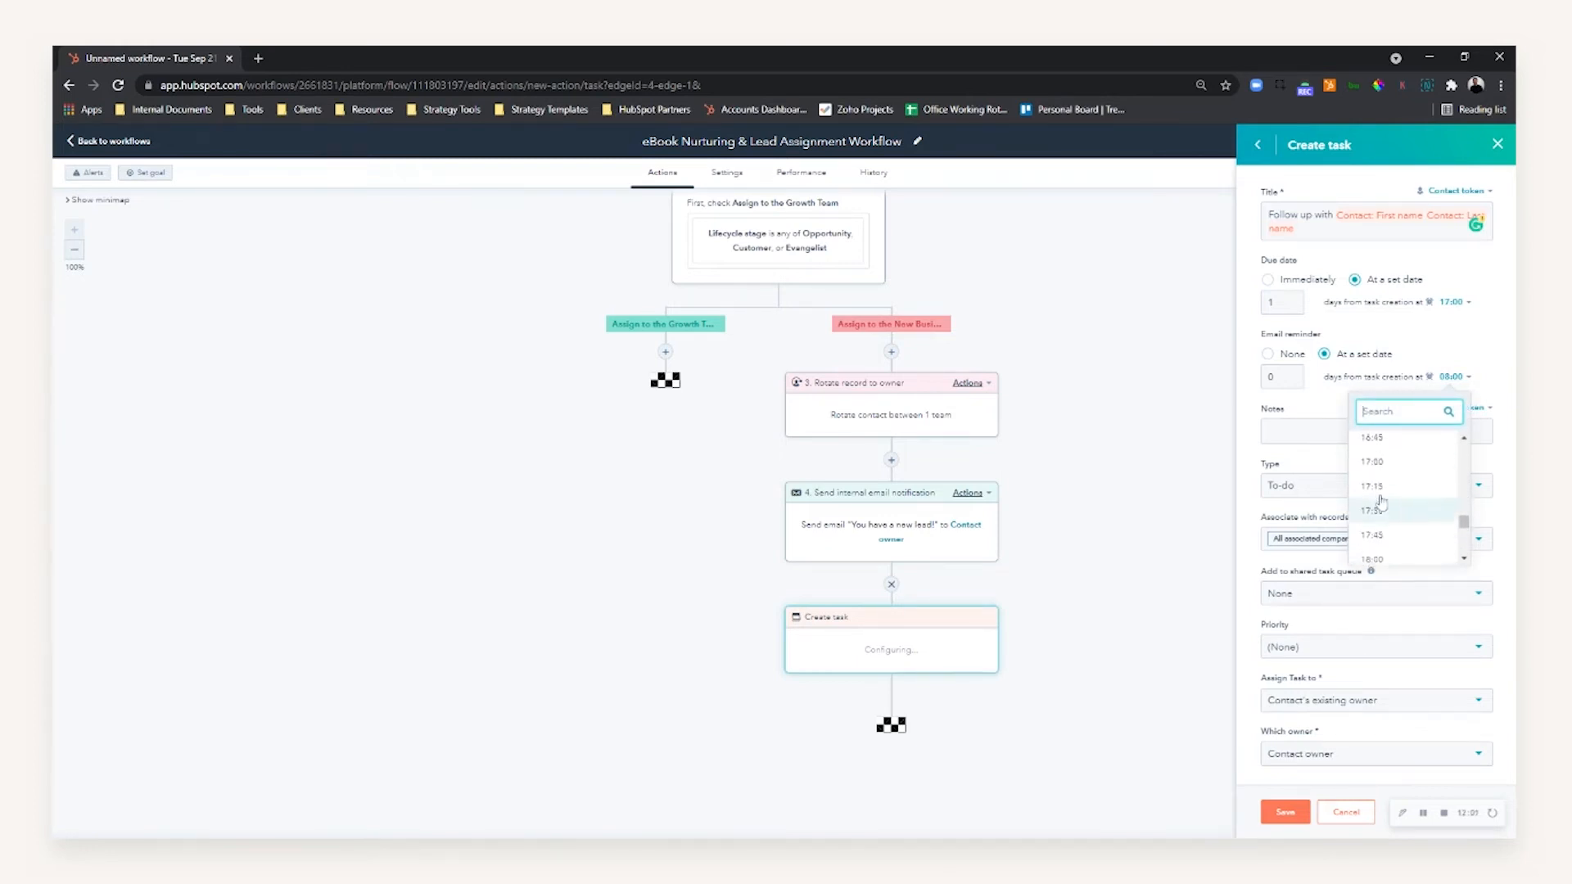
pyautogui.scroll(2, 1381, 502)
pyautogui.click(1379, 491)
pyautogui.click(1376, 431)
# - Leave the task's notes empty and set its type to Call
pyautogui.click(1455, 406)
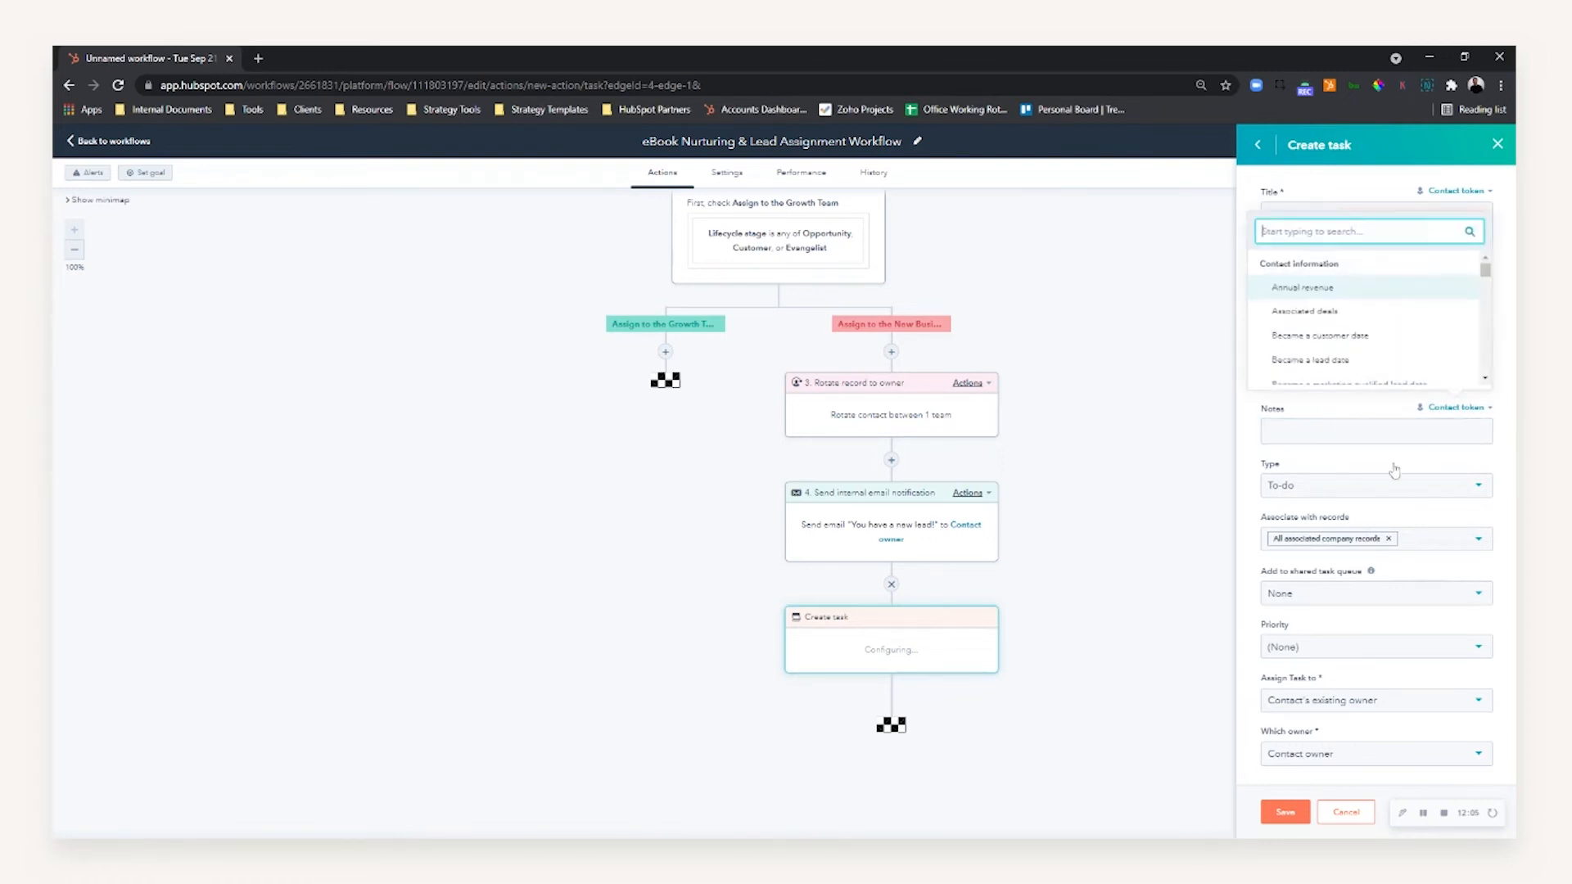
pyautogui.click(1340, 449)
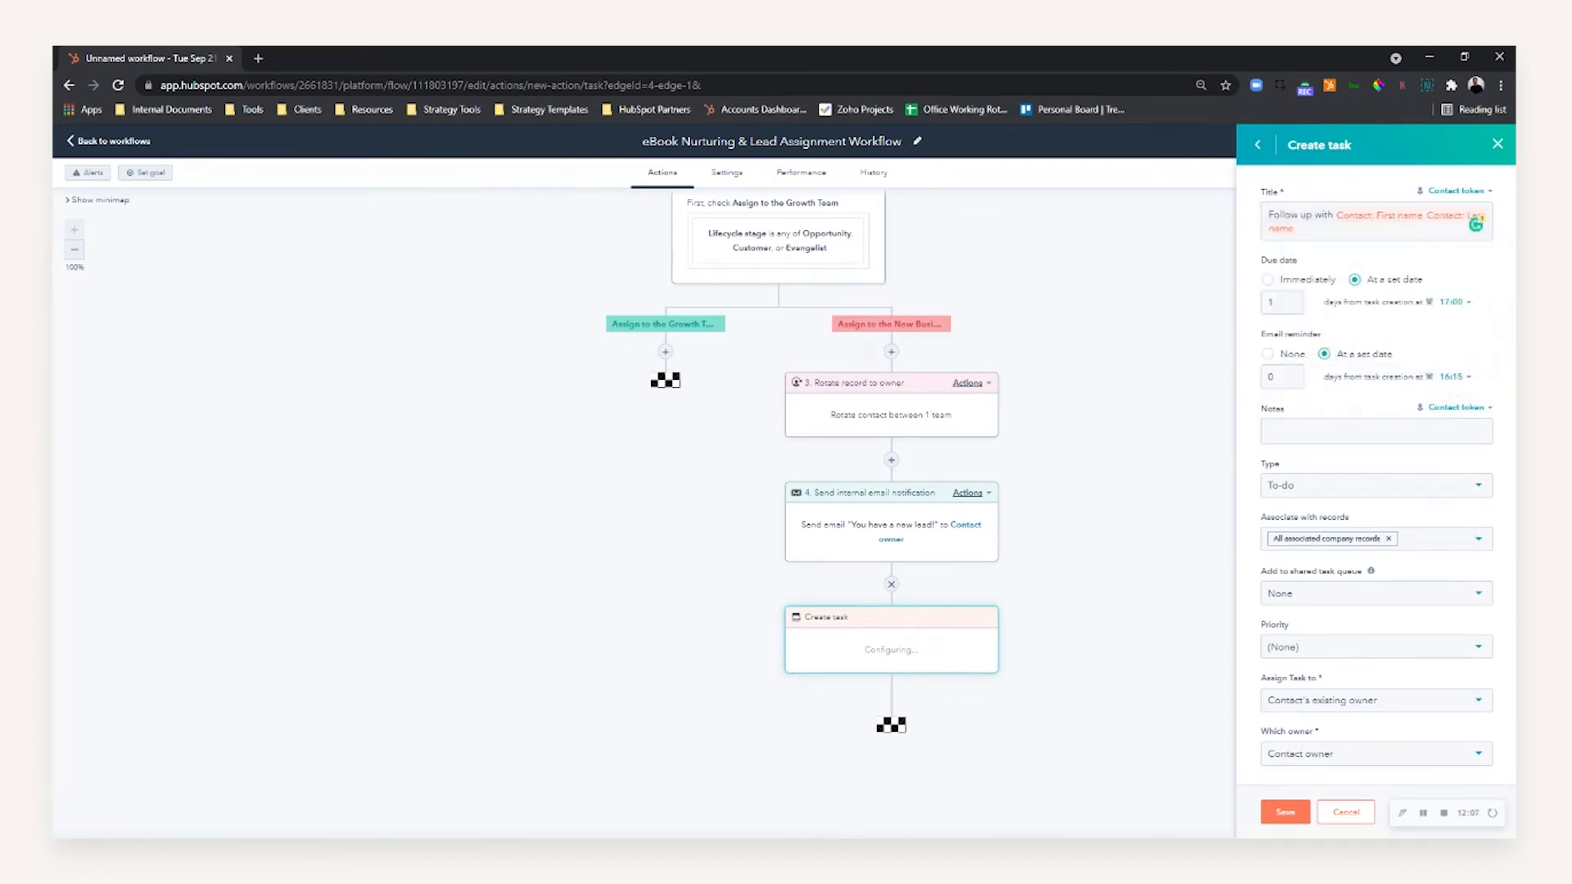
pyautogui.click(1359, 491)
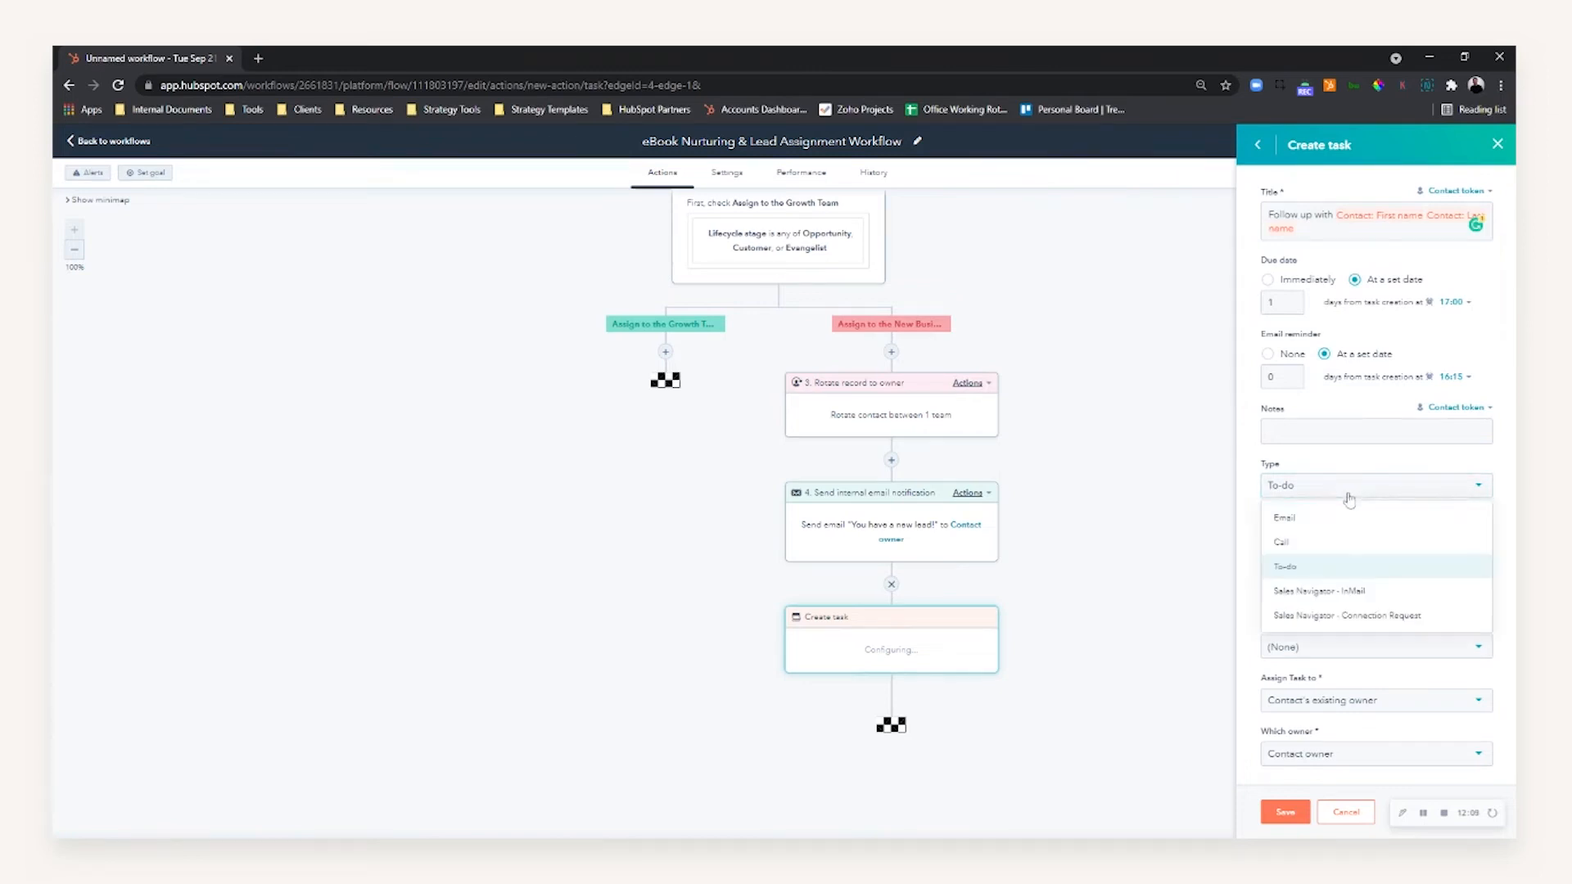
pyautogui.click(1310, 550)
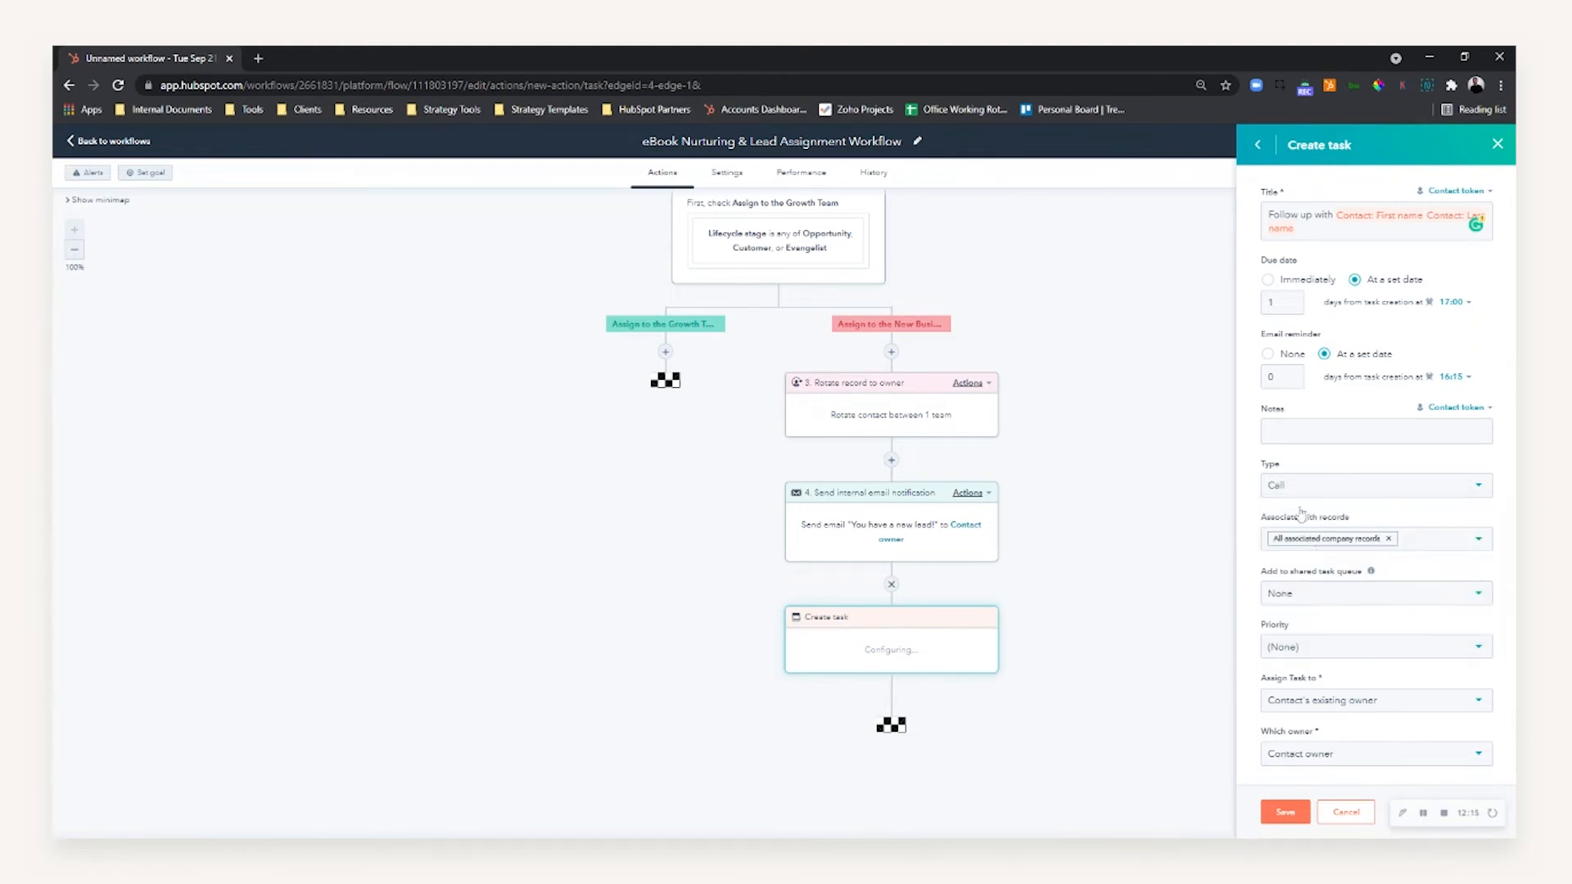
# - Keep the shared task queue at None and set the task's priority to High
pyautogui.click(1322, 593)
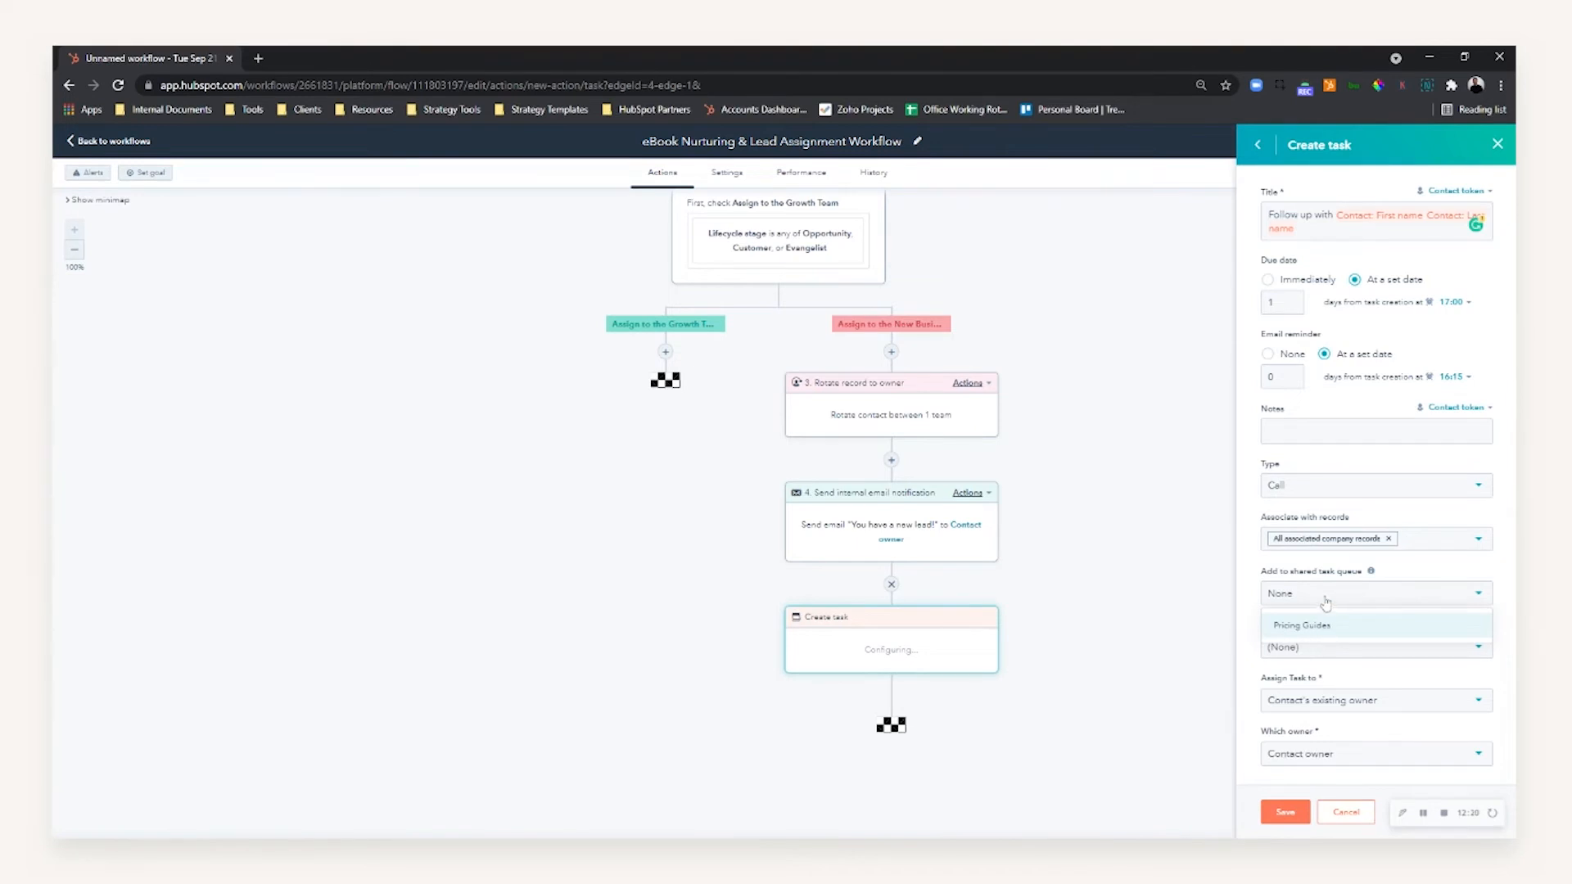
pyautogui.click(1325, 603)
pyautogui.click(1310, 646)
pyautogui.click(1297, 704)
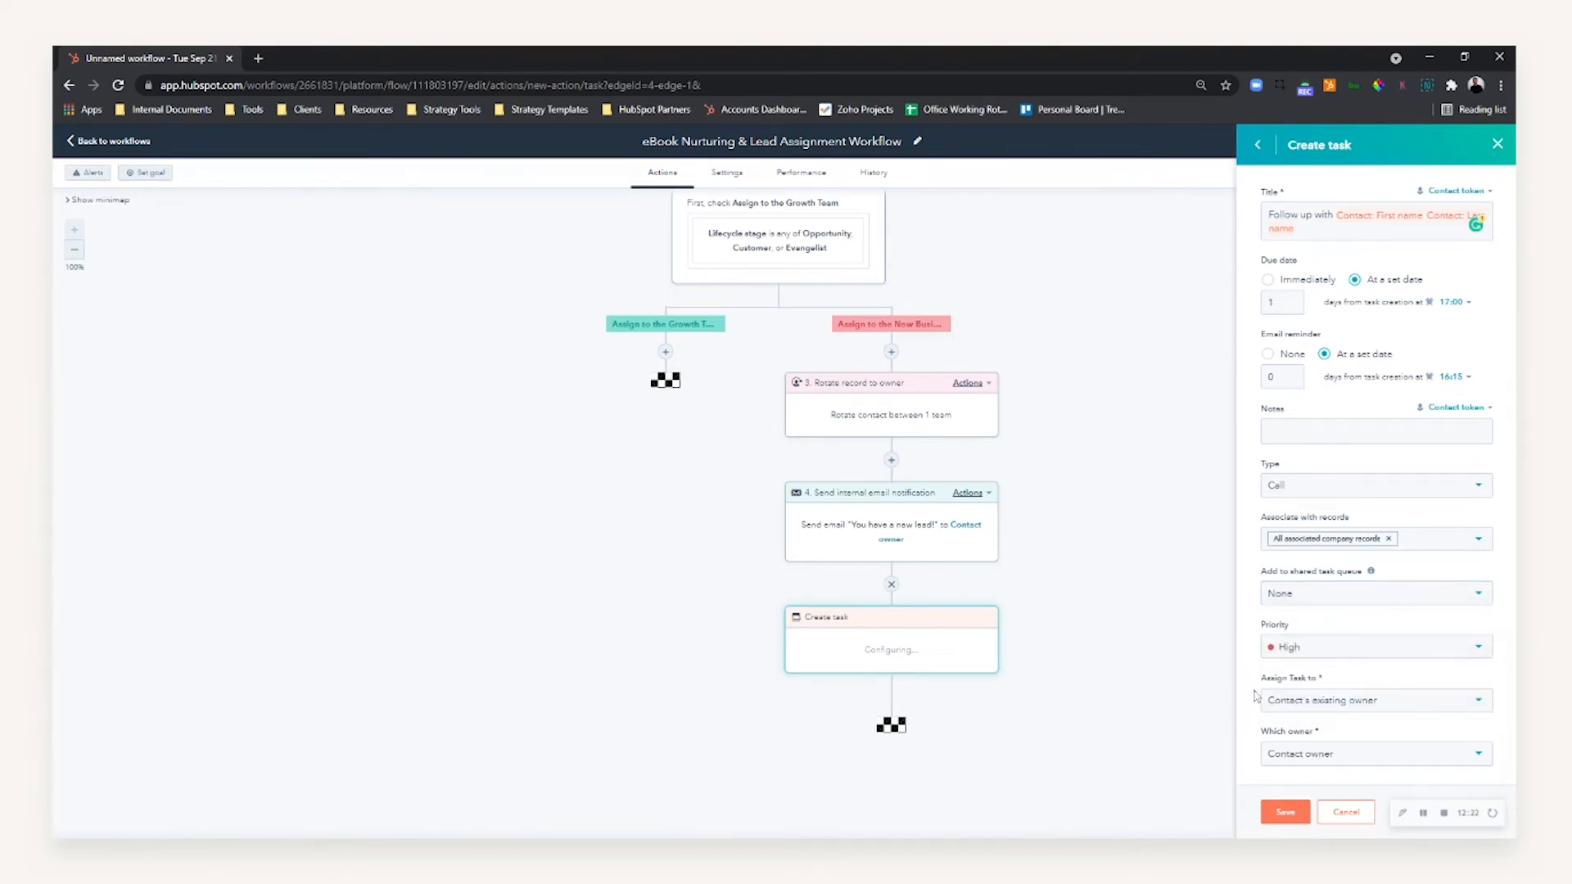
# - Keep the task assigned to the contact's existing owner and save the Create task action
pyautogui.click(1358, 716)
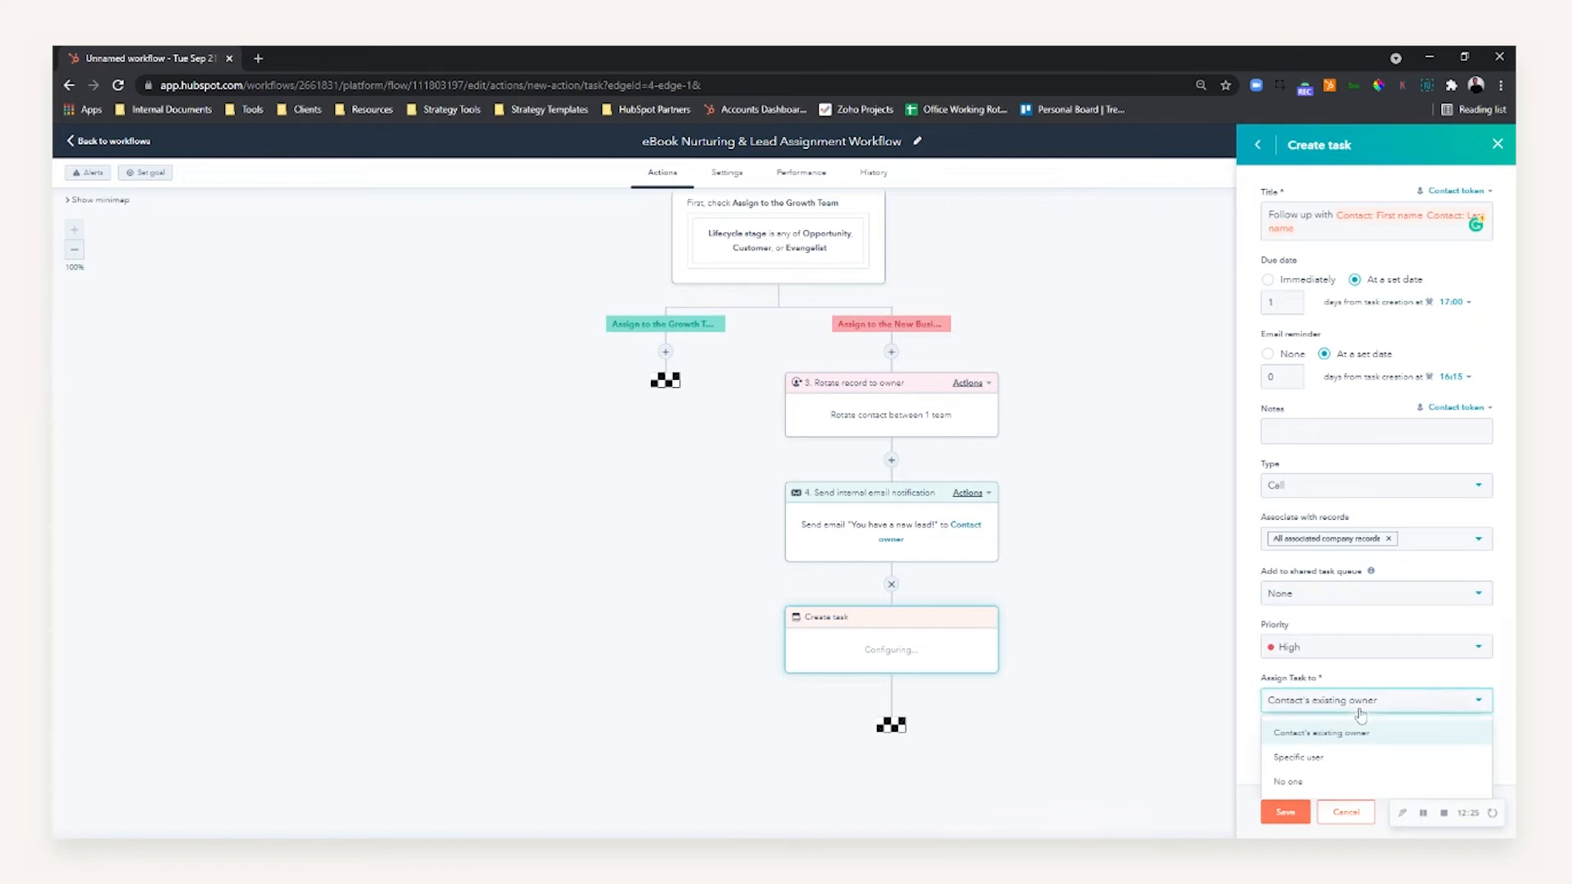
pyautogui.click(1250, 725)
pyautogui.click(1285, 812)
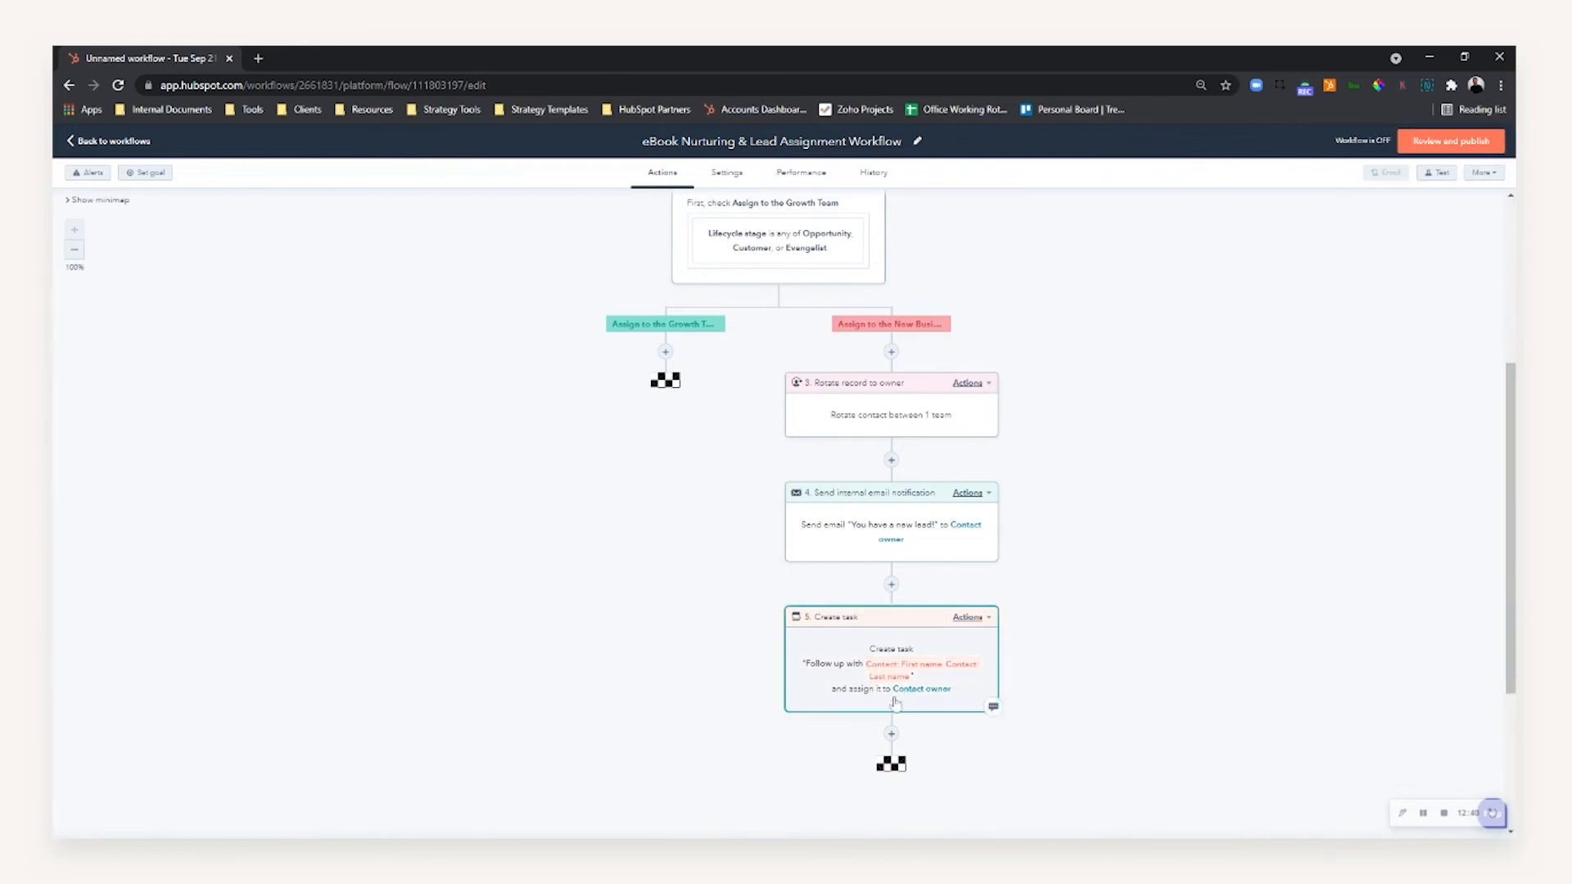
# - Clone only the Create task action into the empty Assign to the Growth Team branch
pyautogui.scroll(4, 896, 702)
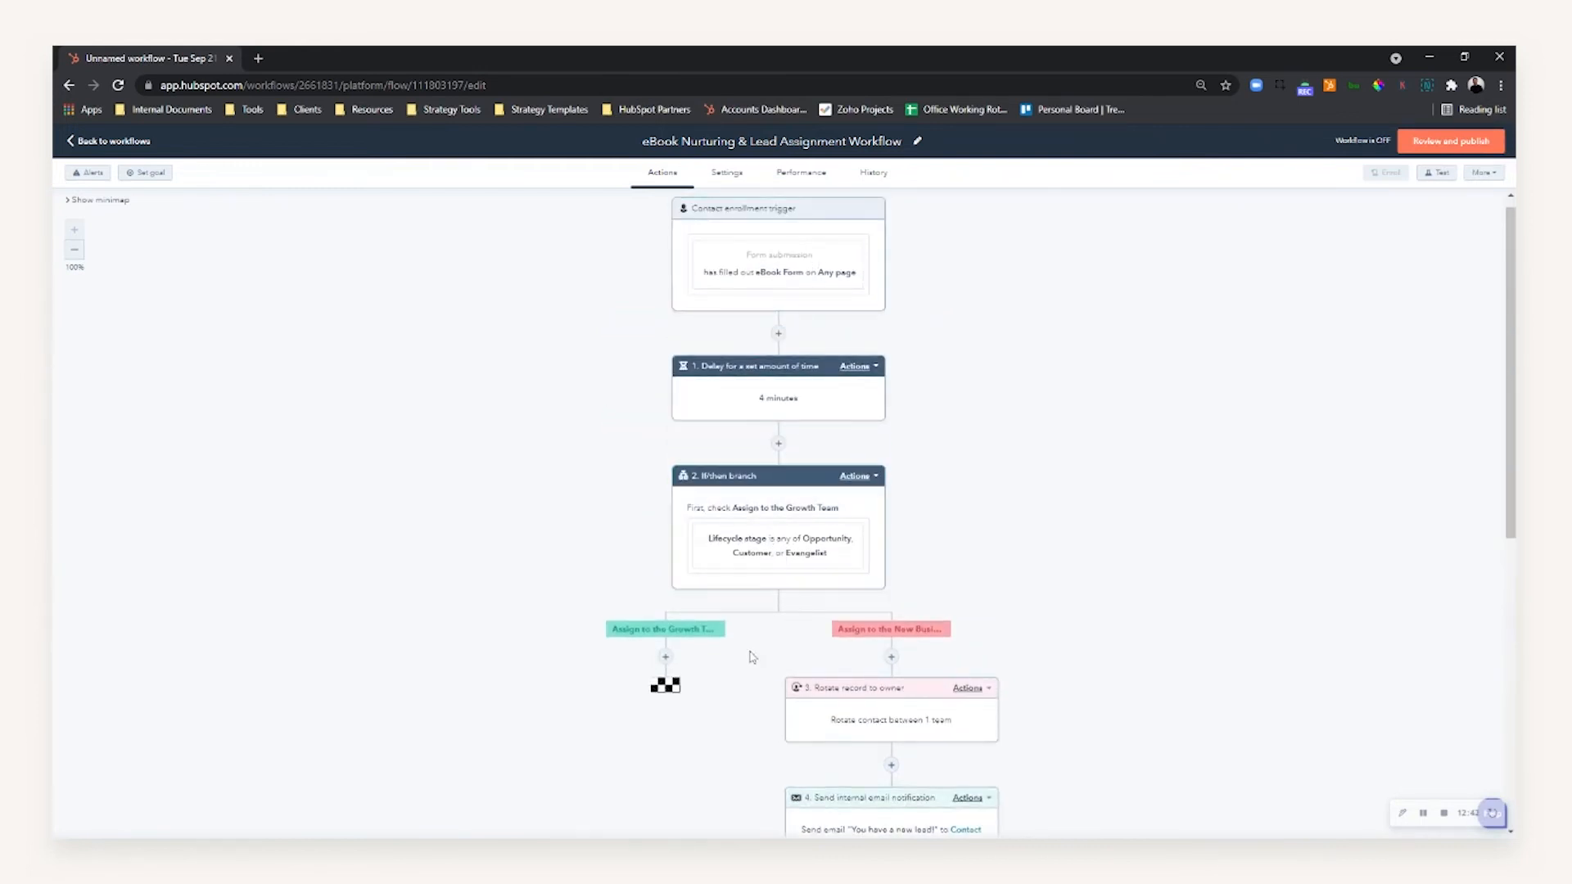
pyautogui.scroll(-4, 806, 532)
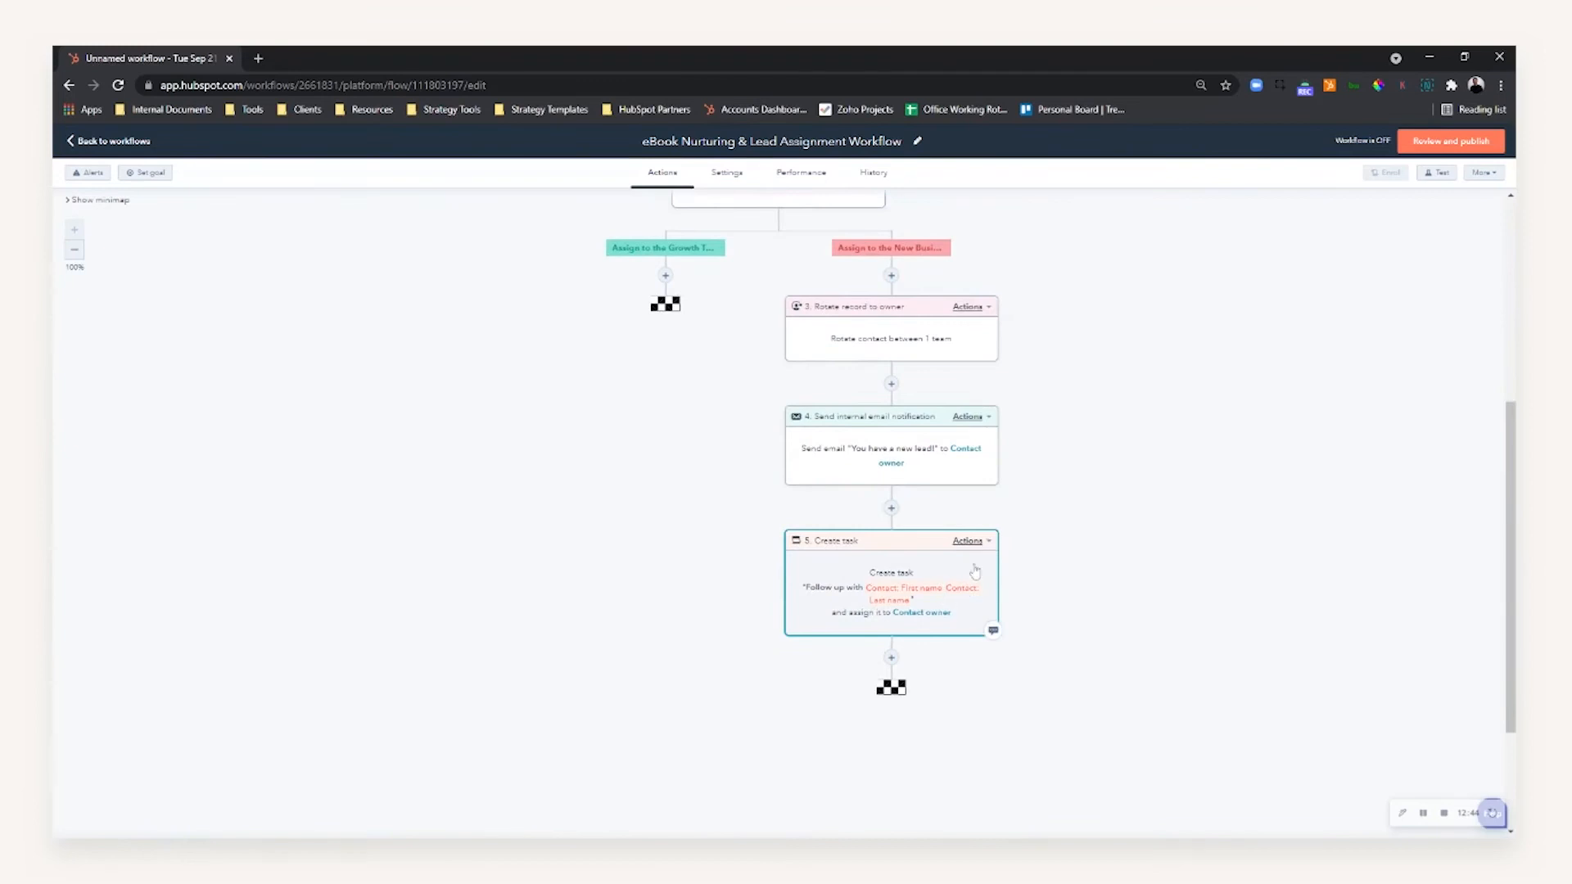
pyautogui.click(987, 542)
pyautogui.moveTo(988, 639)
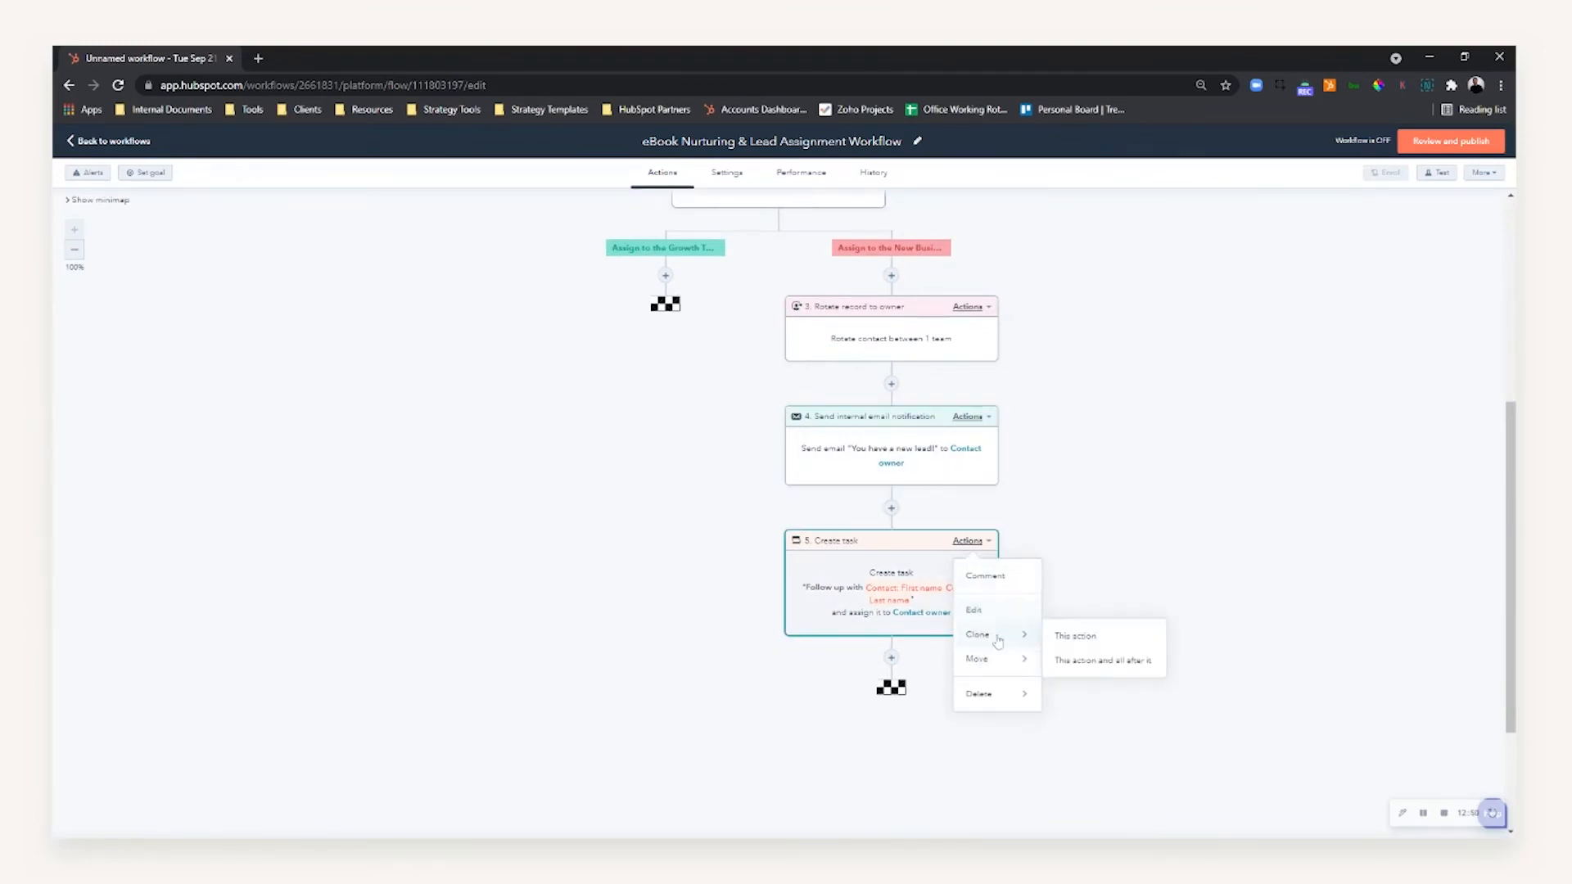
pyautogui.click(1062, 646)
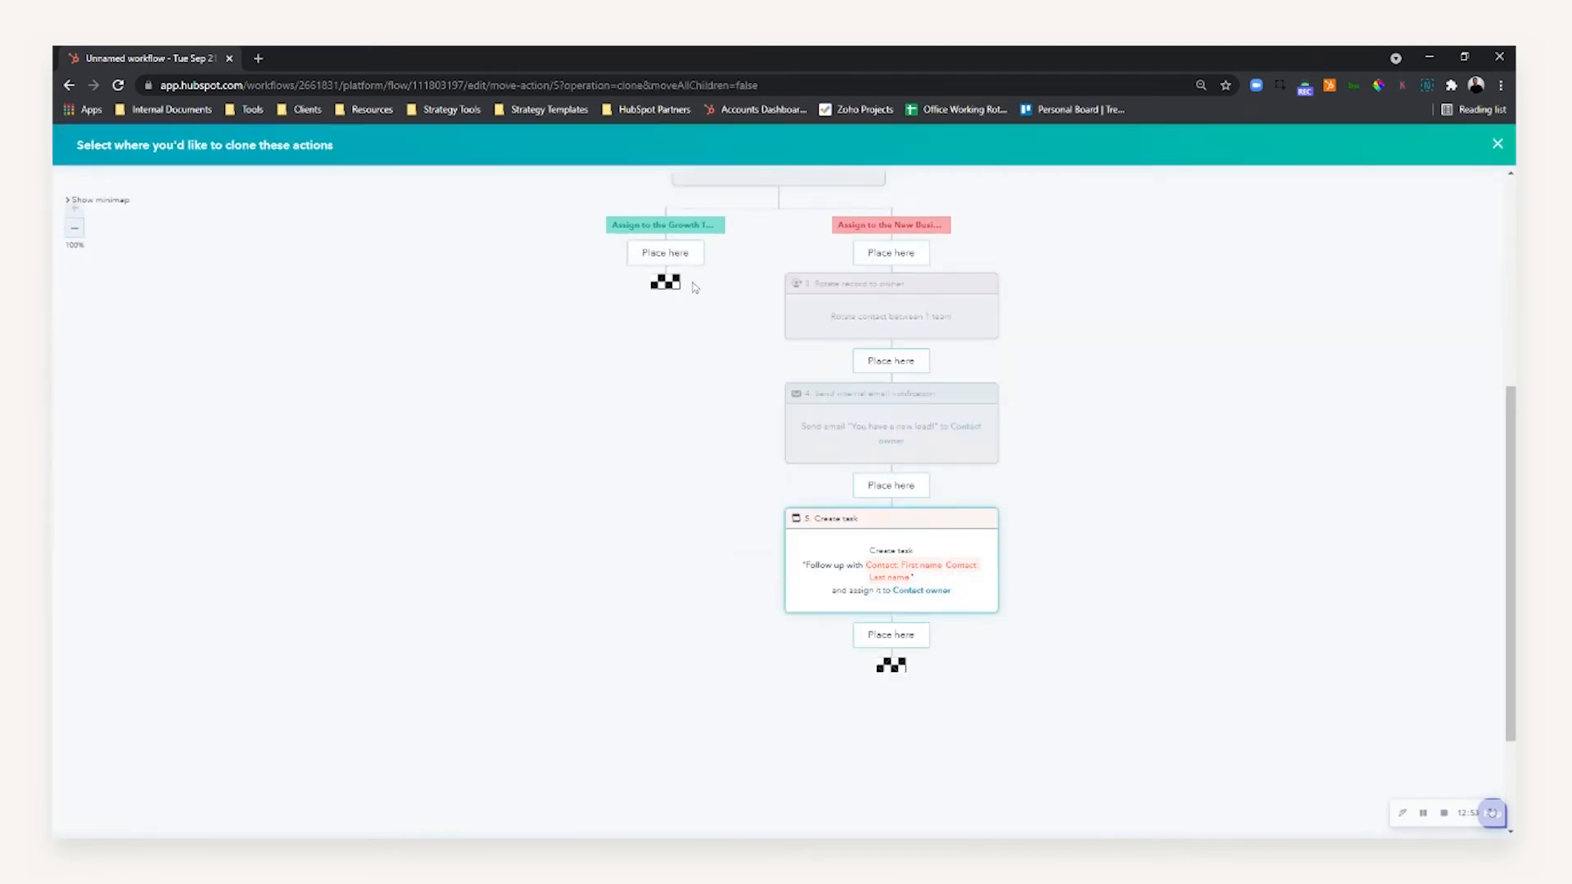
pyautogui.click(665, 258)
pyautogui.click(599, 455)
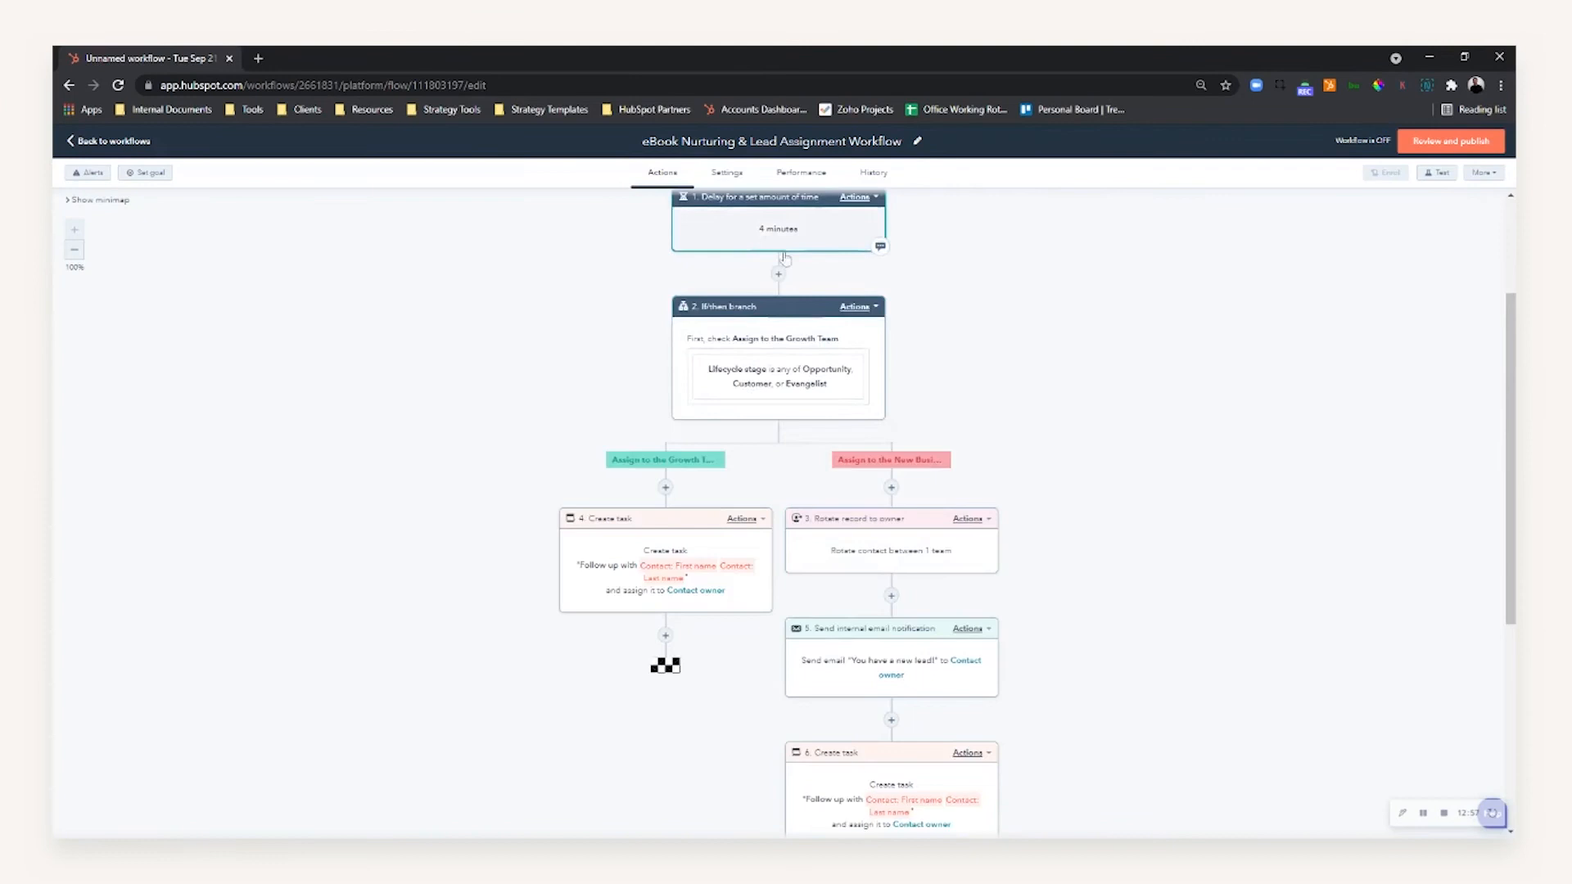
# - Review both branches, start a new action after the Growth Team branch's task, and browse the available action types
pyautogui.scroll(3, 780, 275)
pyautogui.scroll(-2, 896, 398)
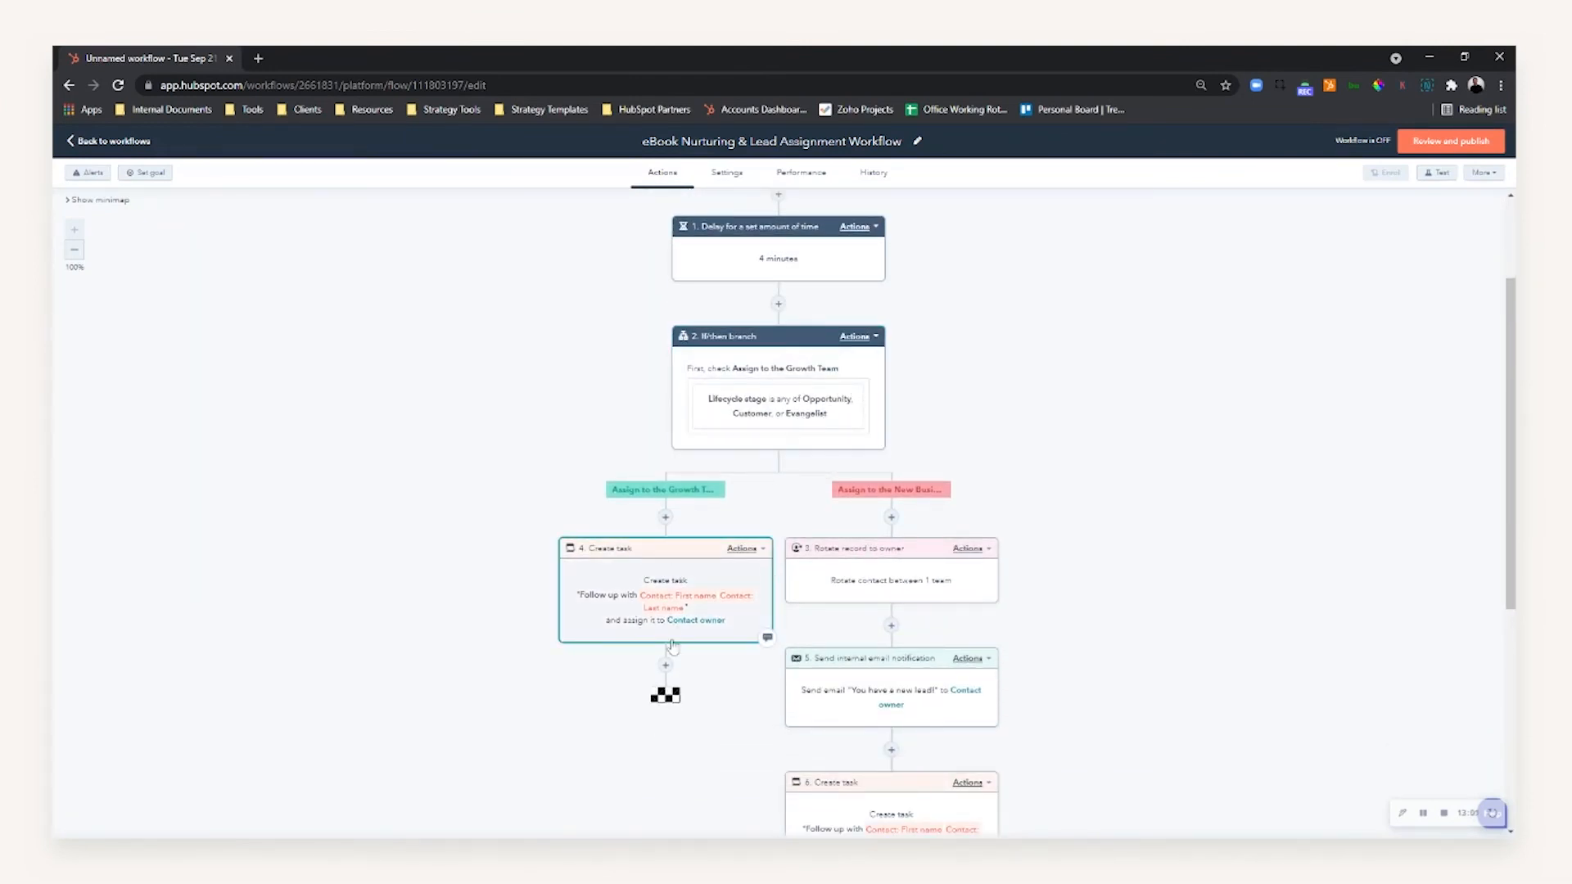
pyautogui.scroll(-2, 676, 654)
pyautogui.scroll(-2, 677, 651)
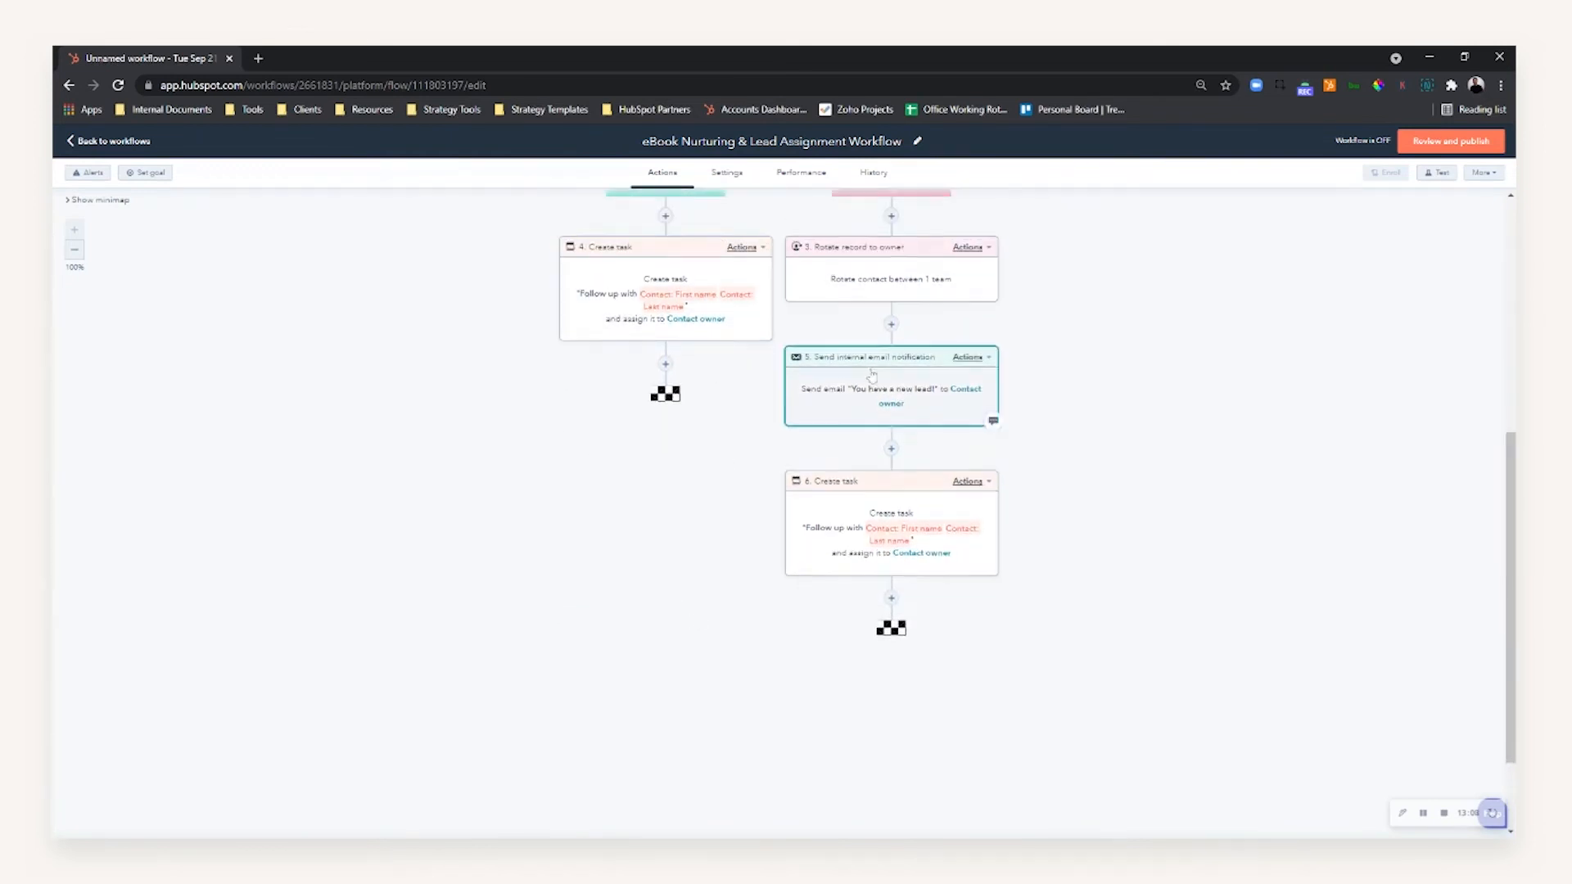
pyautogui.scroll(2, 818, 380)
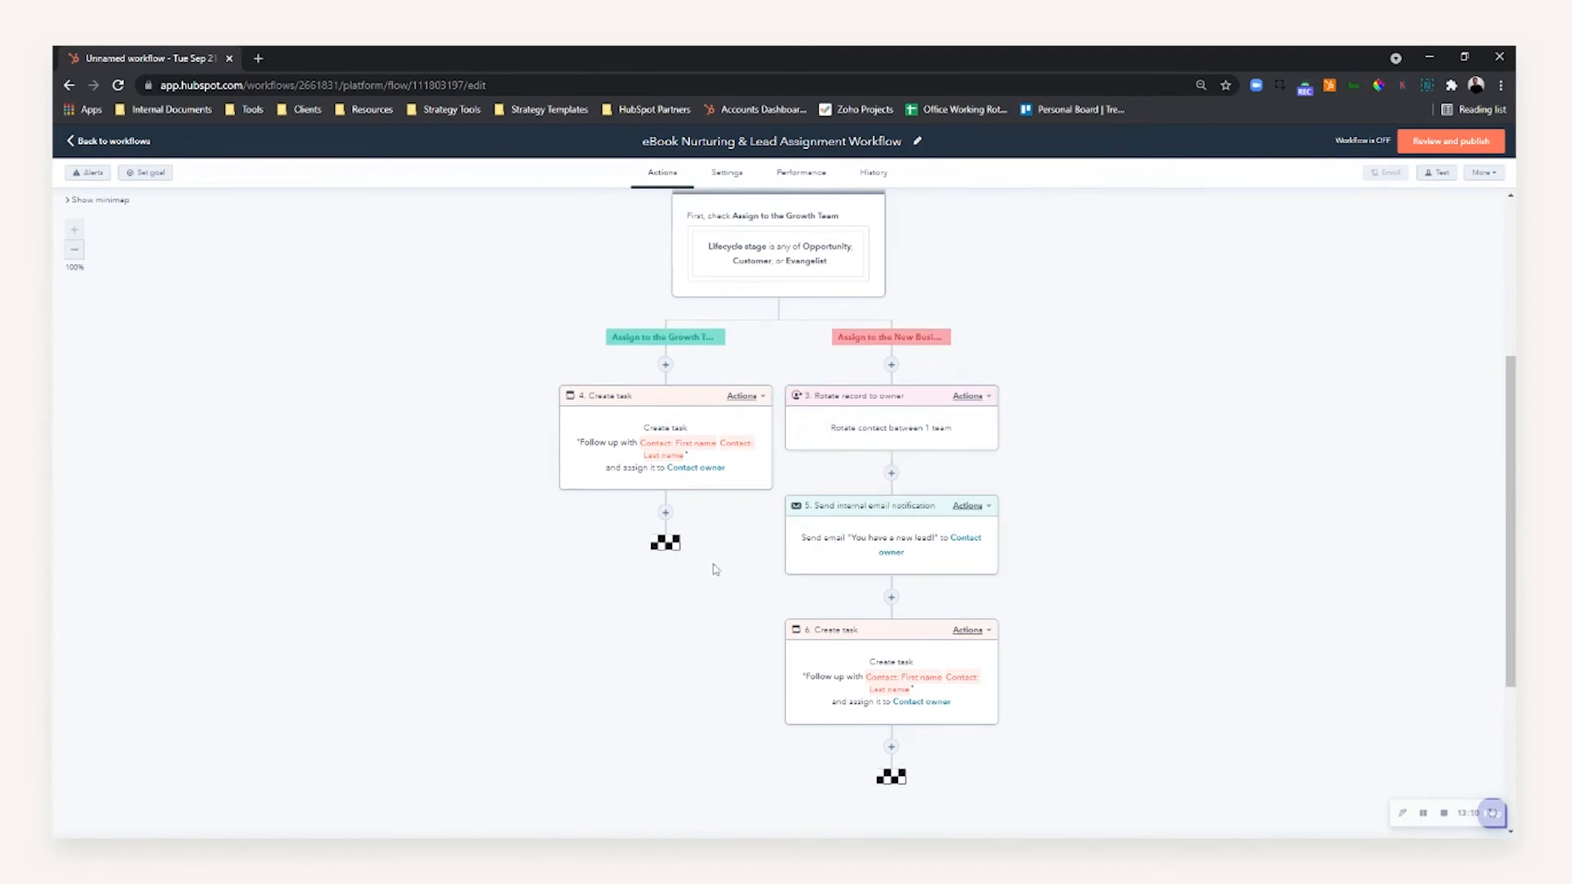
pyautogui.scroll(-1, 717, 557)
pyautogui.click(666, 437)
pyautogui.scroll(-5, 1349, 371)
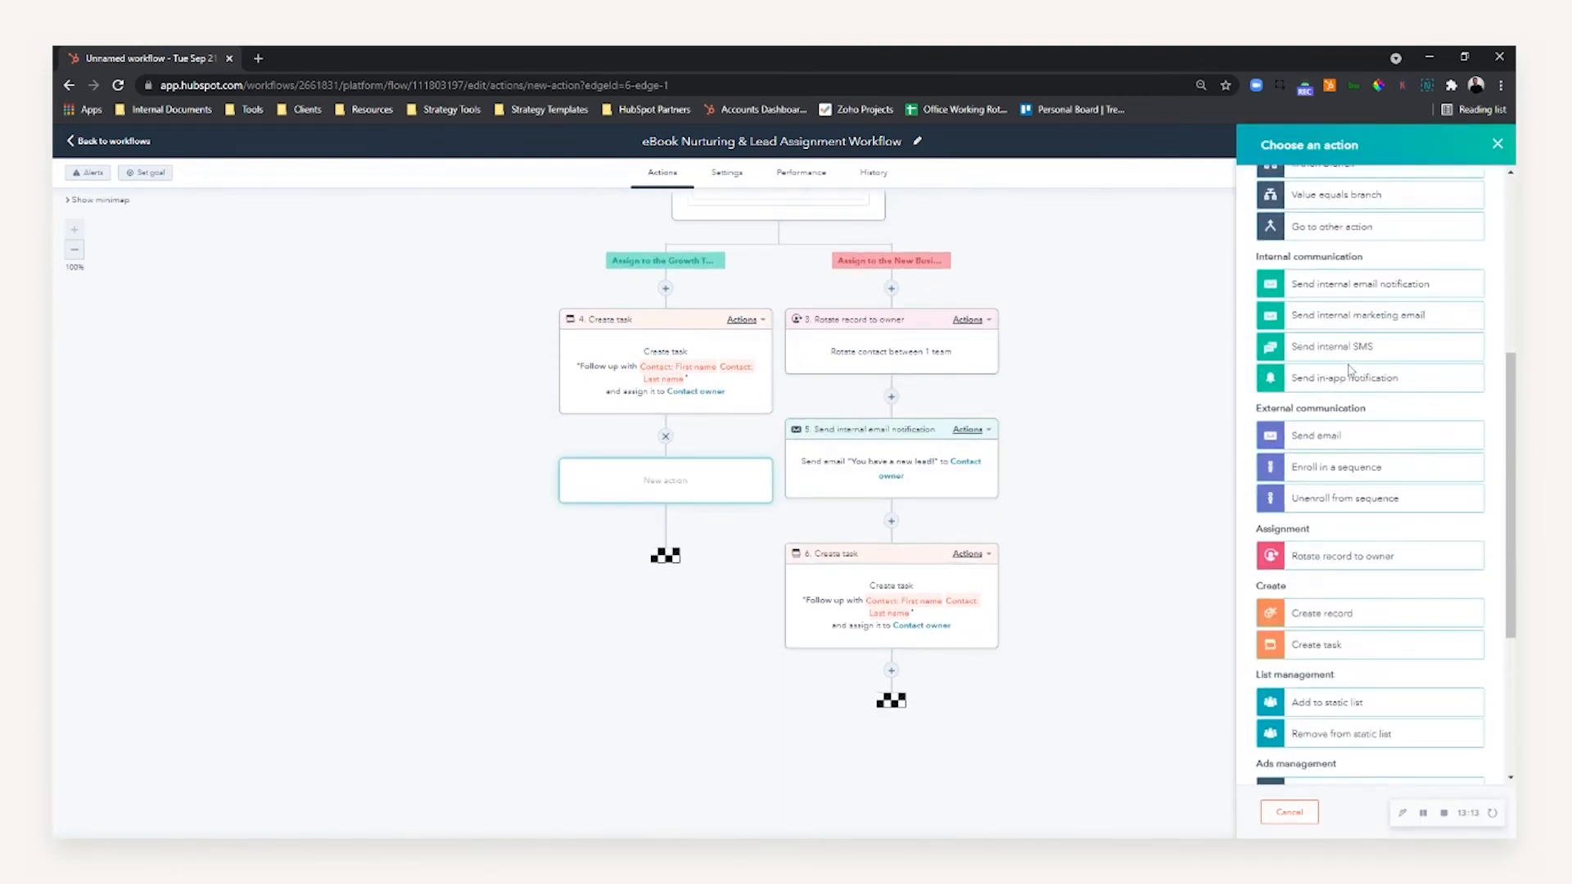
pyautogui.scroll(-4, 1349, 371)
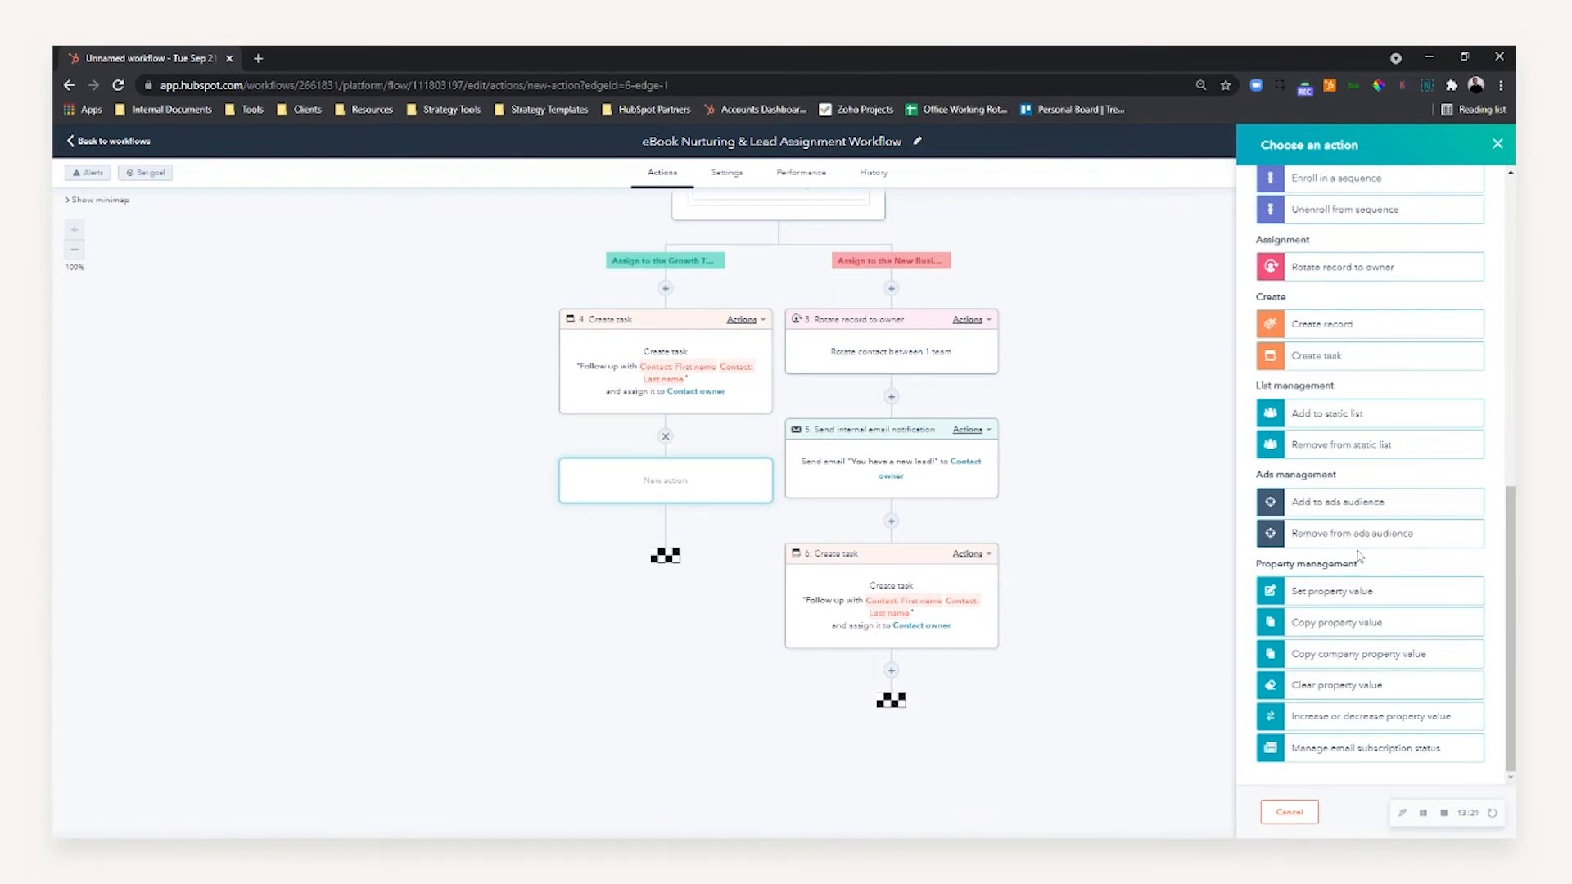
pyautogui.scroll(1, 1336, 516)
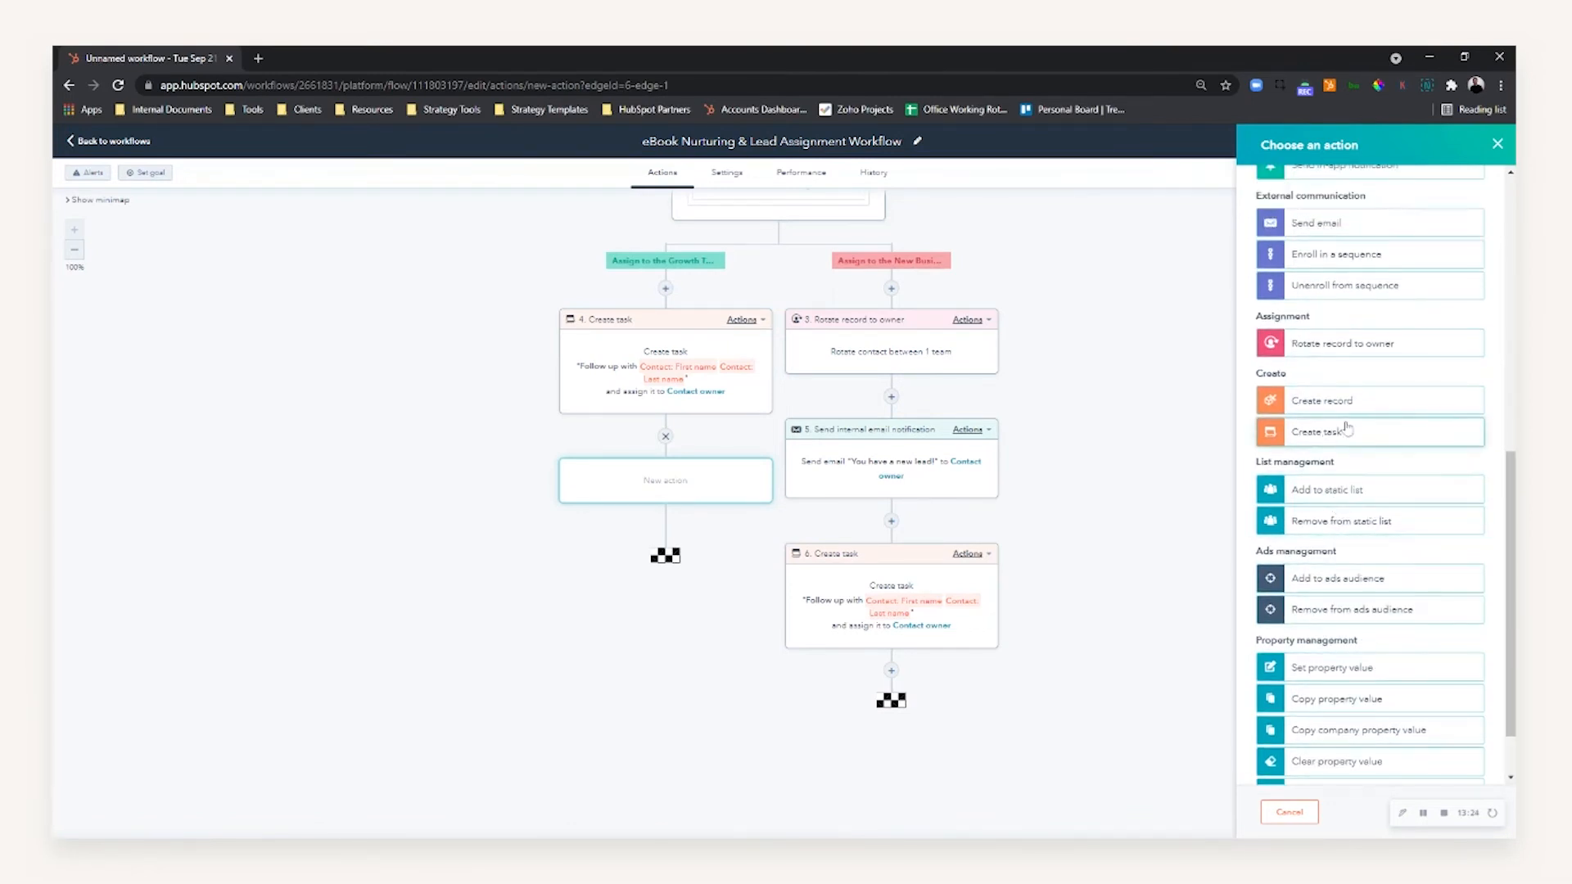
pyautogui.scroll(5, 1346, 428)
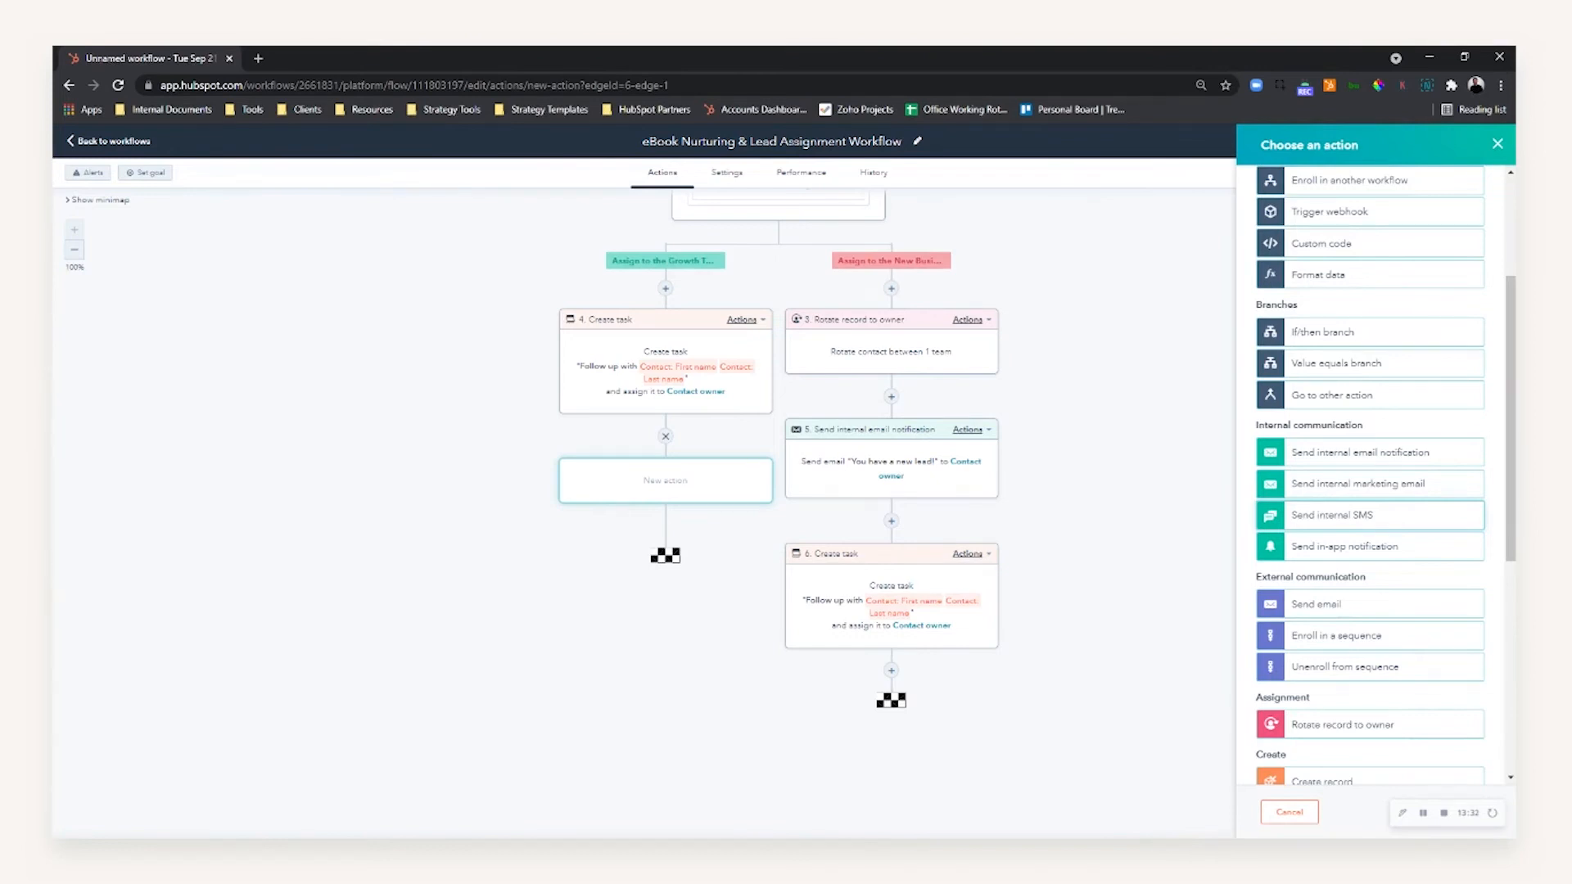
pyautogui.scroll(3, 1346, 342)
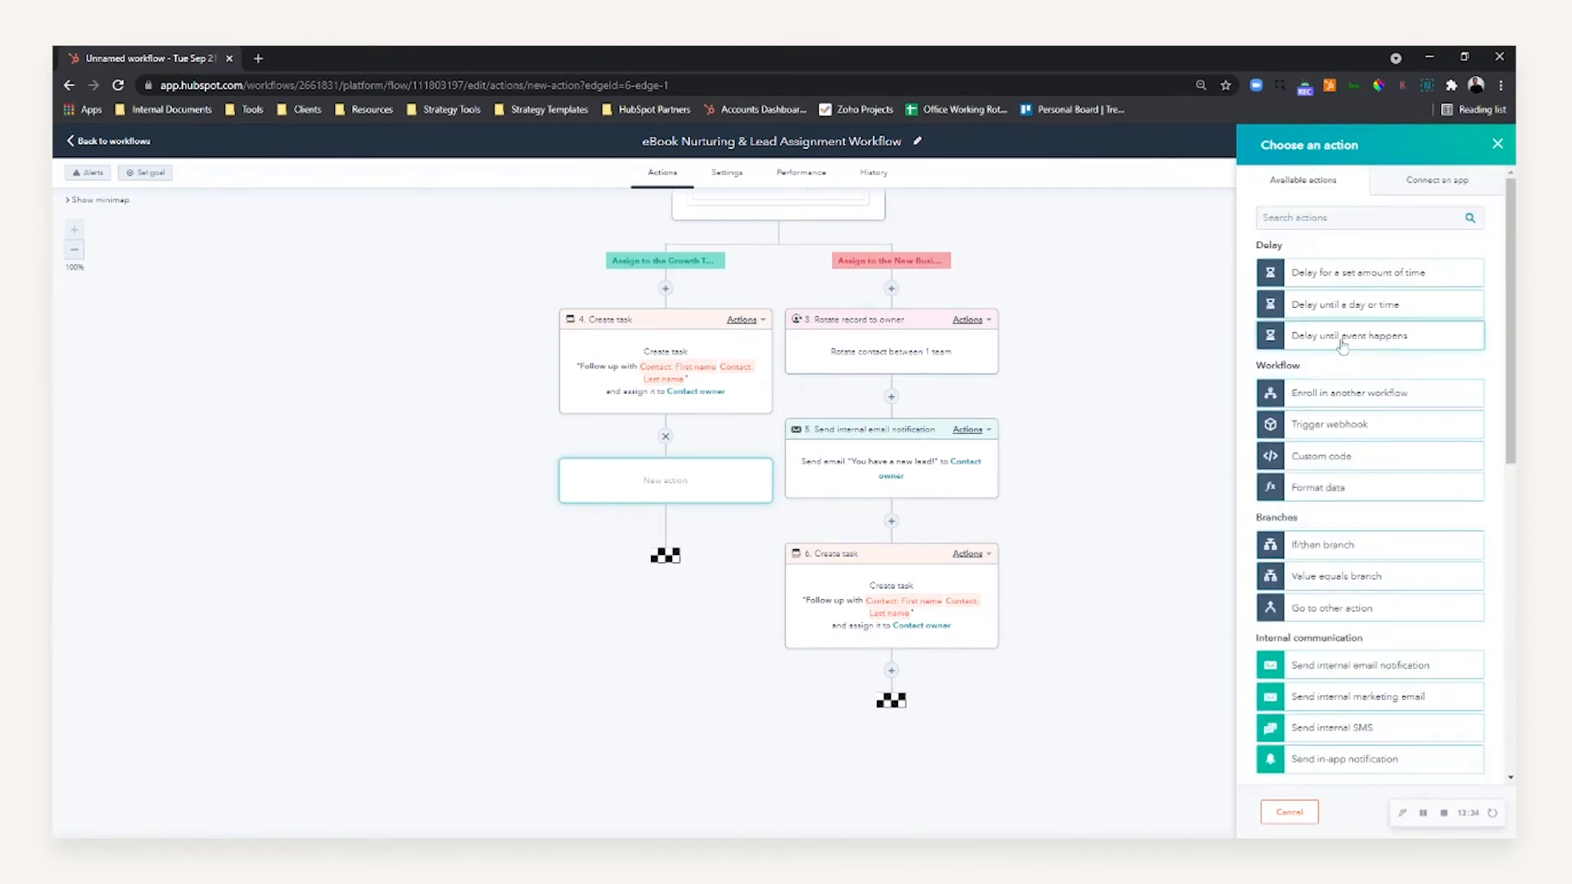
pyautogui.scroll(-1, 1330, 338)
pyautogui.scroll(1, 1346, 311)
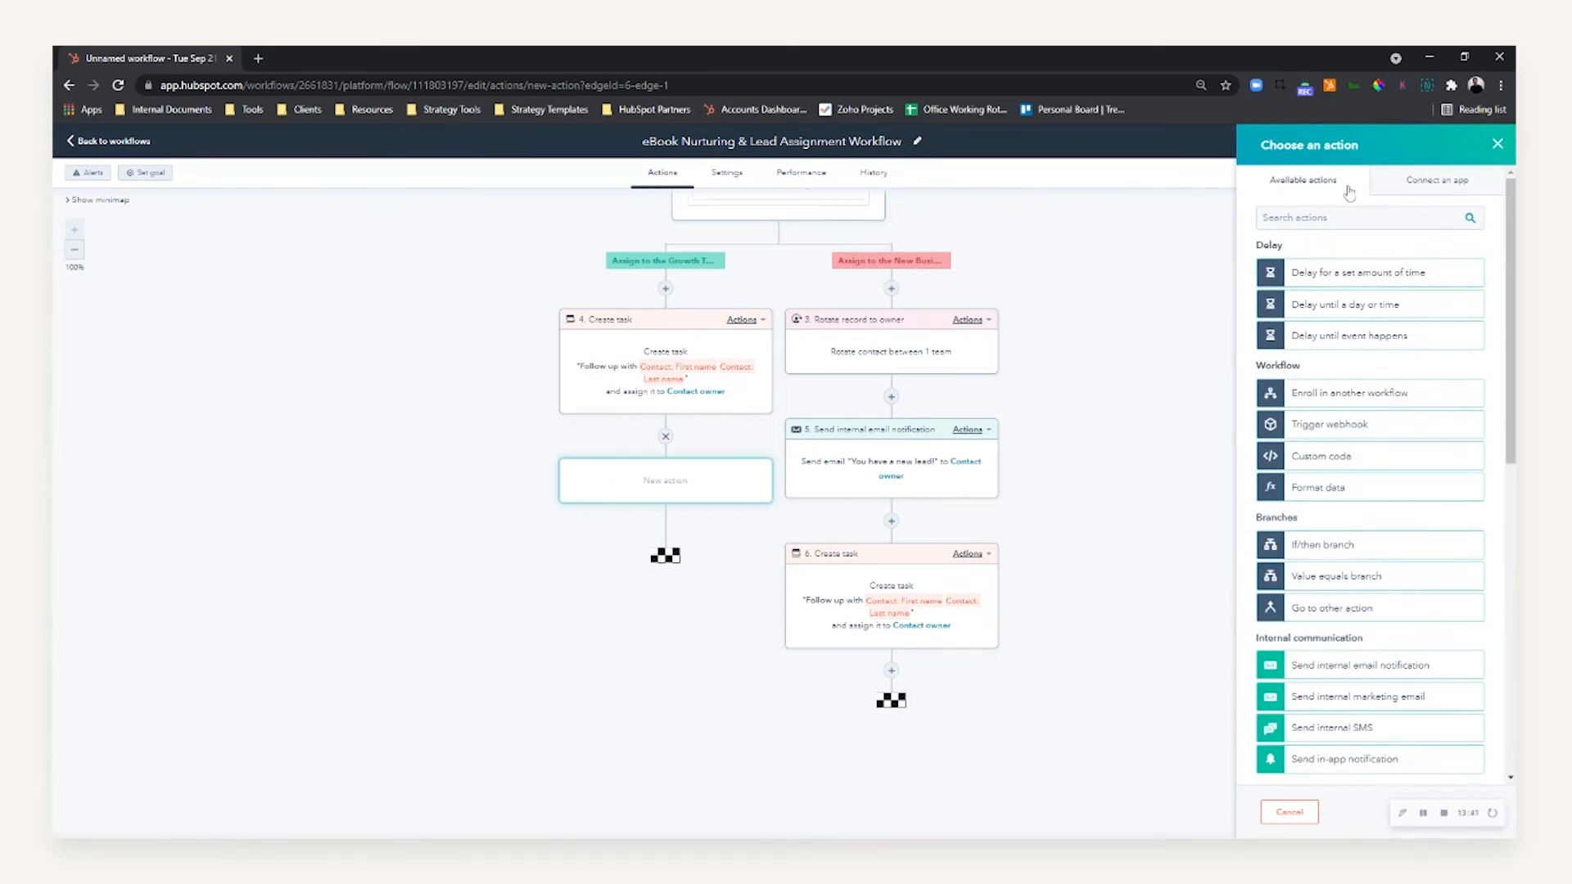
# - Compare the available actions with the app integrations that can be connected as workflow actions
pyautogui.click(1391, 185)
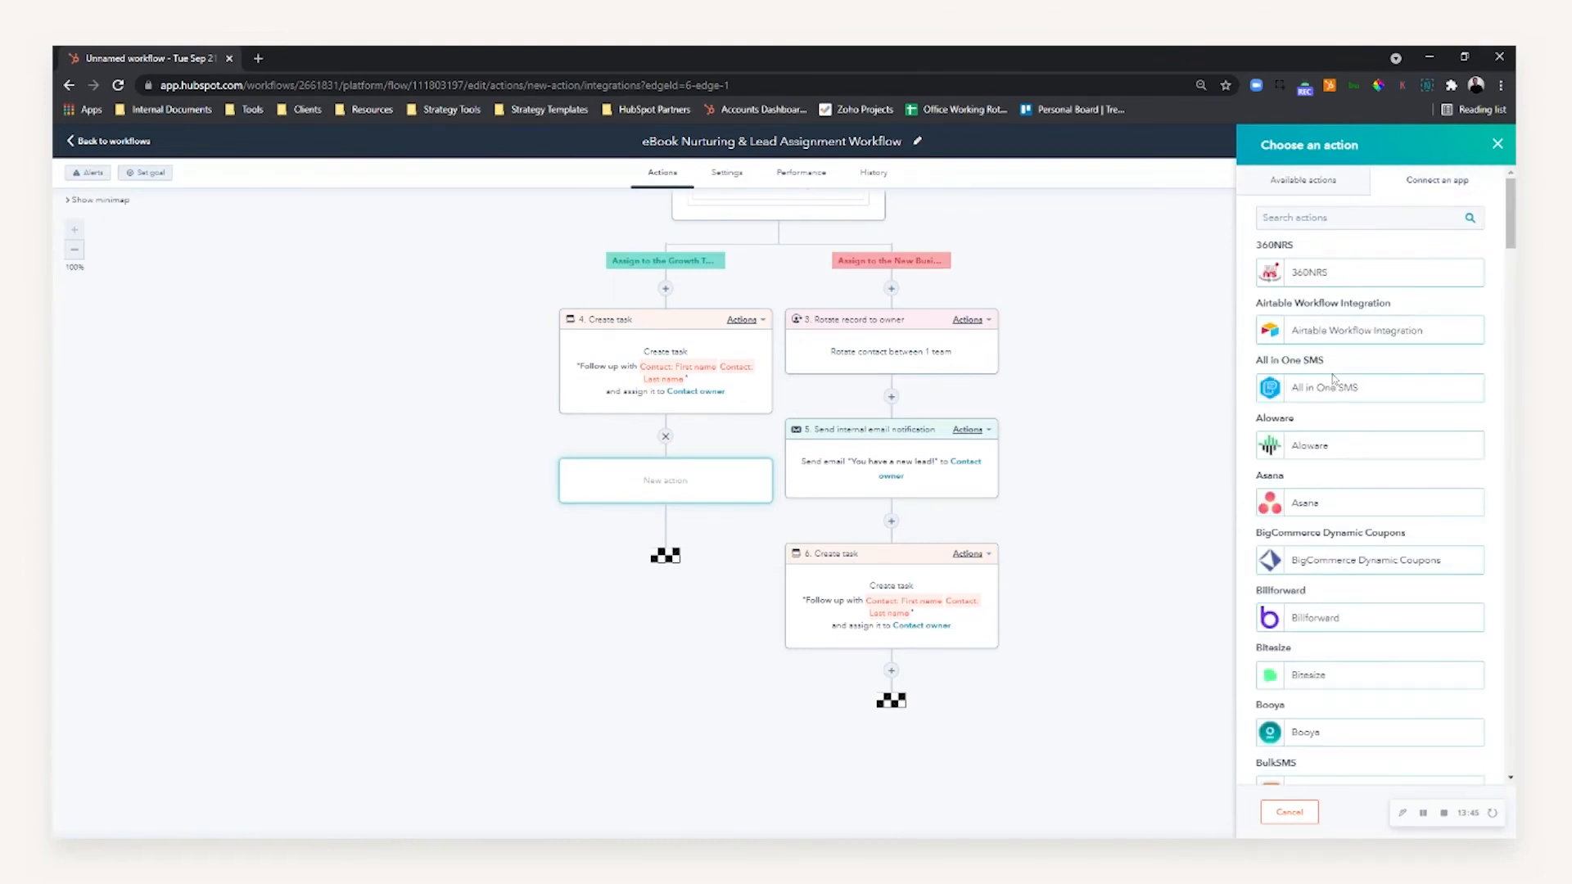
pyautogui.click(1325, 185)
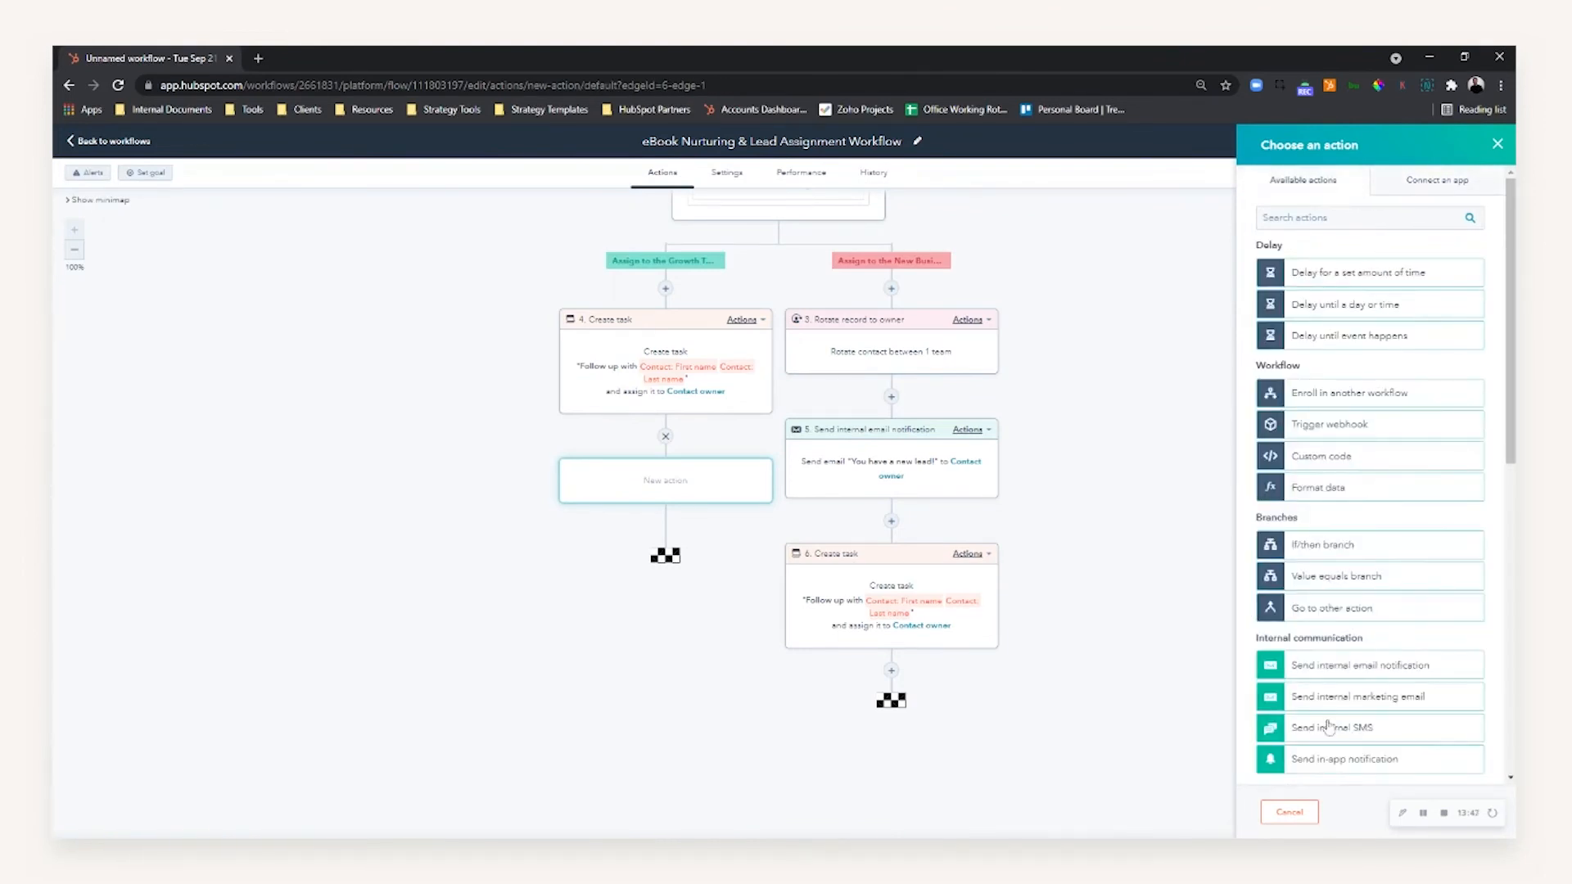
pyautogui.click(1411, 190)
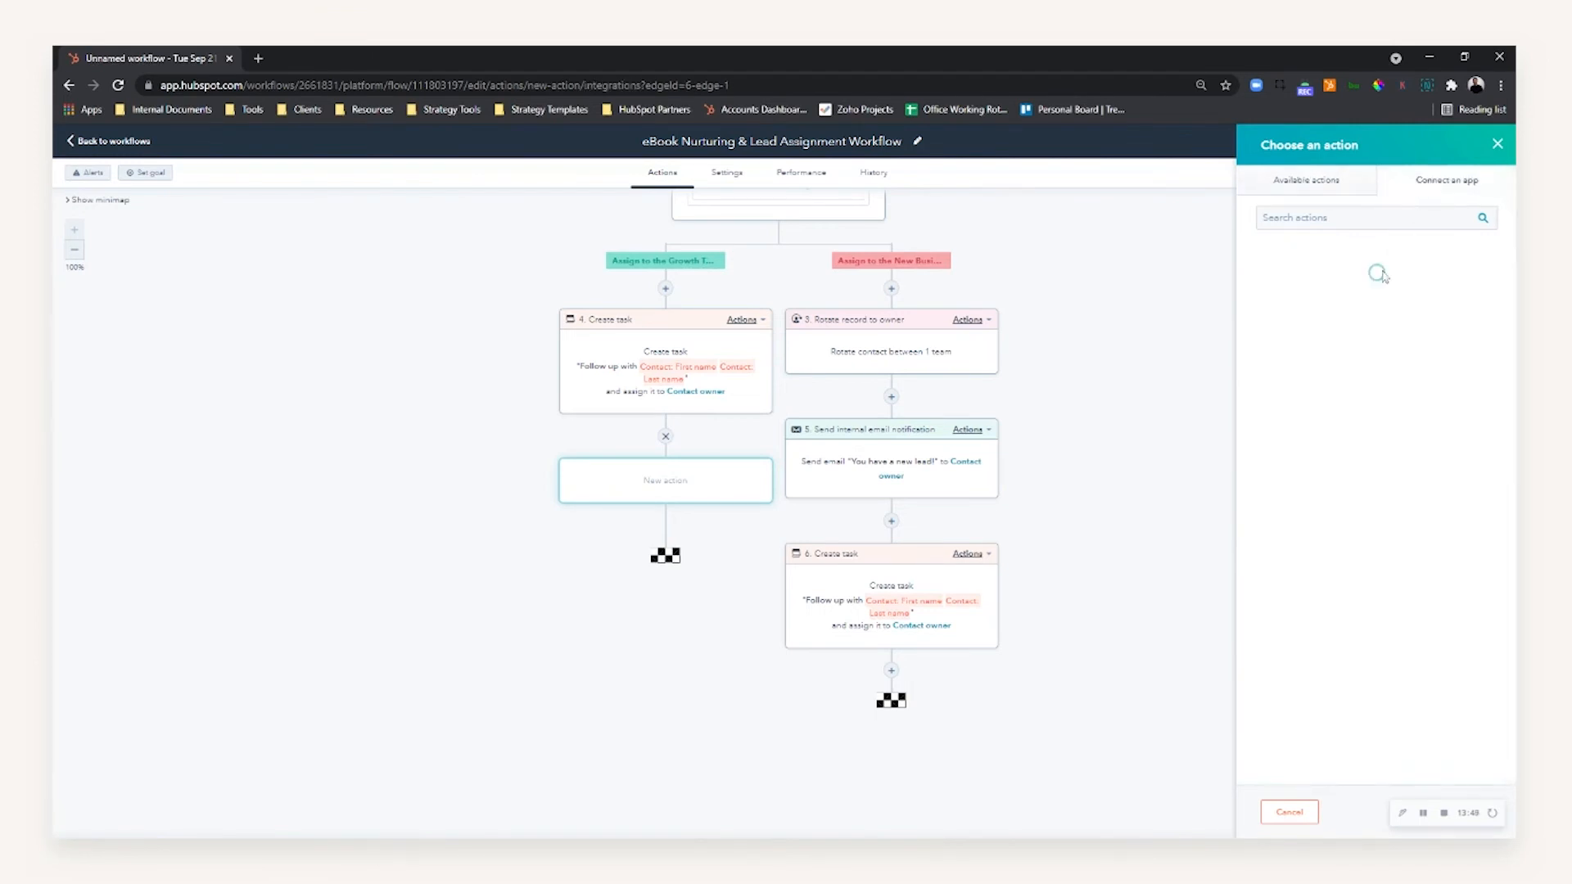
pyautogui.scroll(-5, 1338, 488)
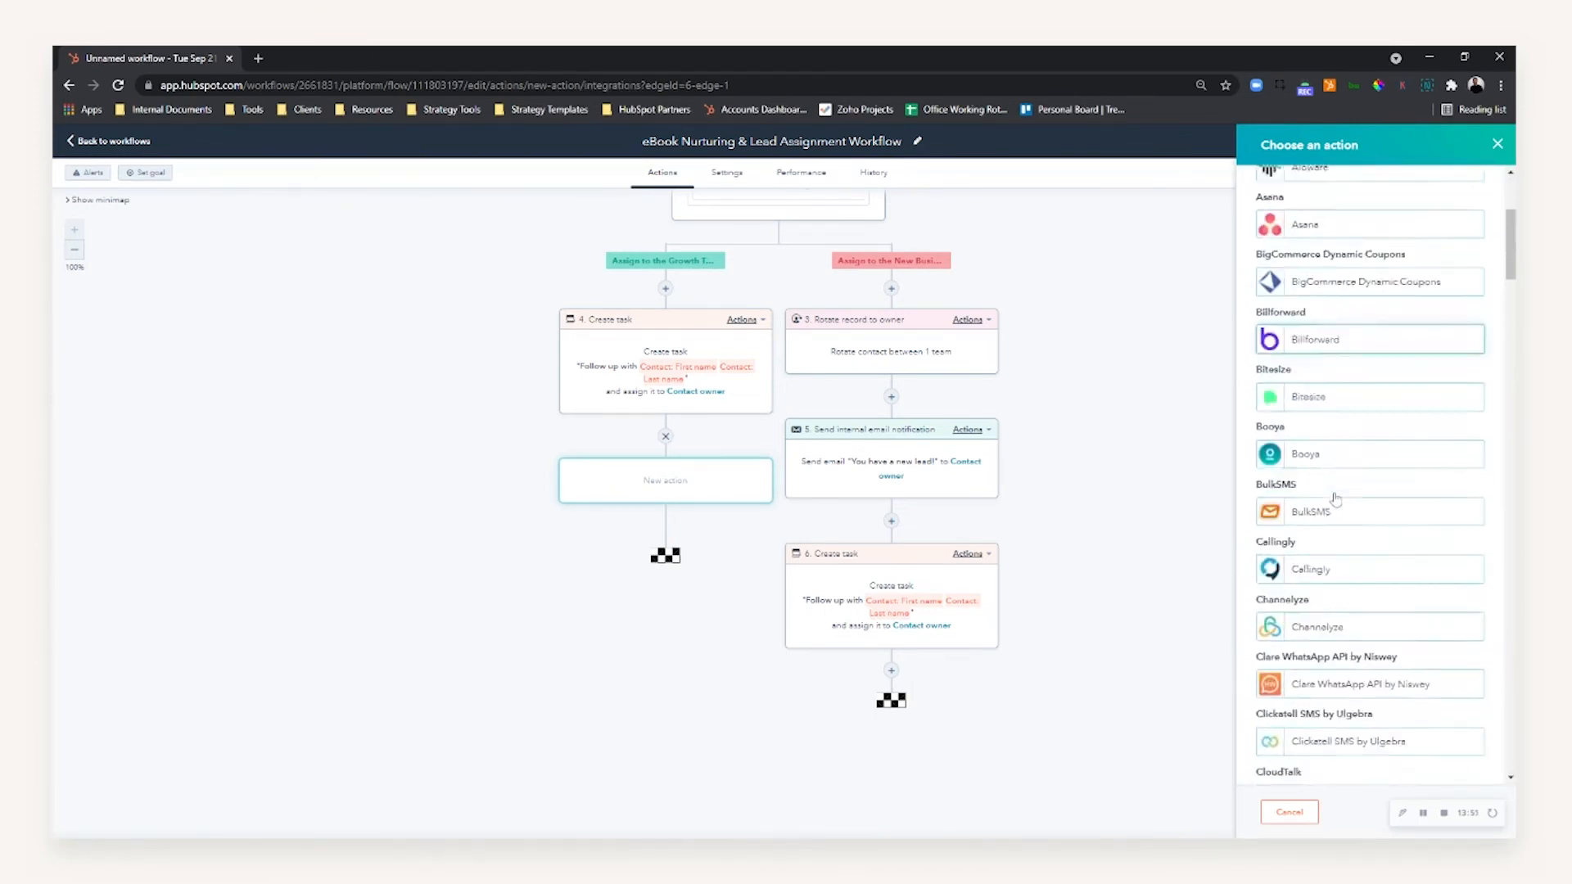
pyautogui.scroll(5, 1337, 488)
# - Search the app integrations for "twenty" and clear the search
pyautogui.click(1350, 218)
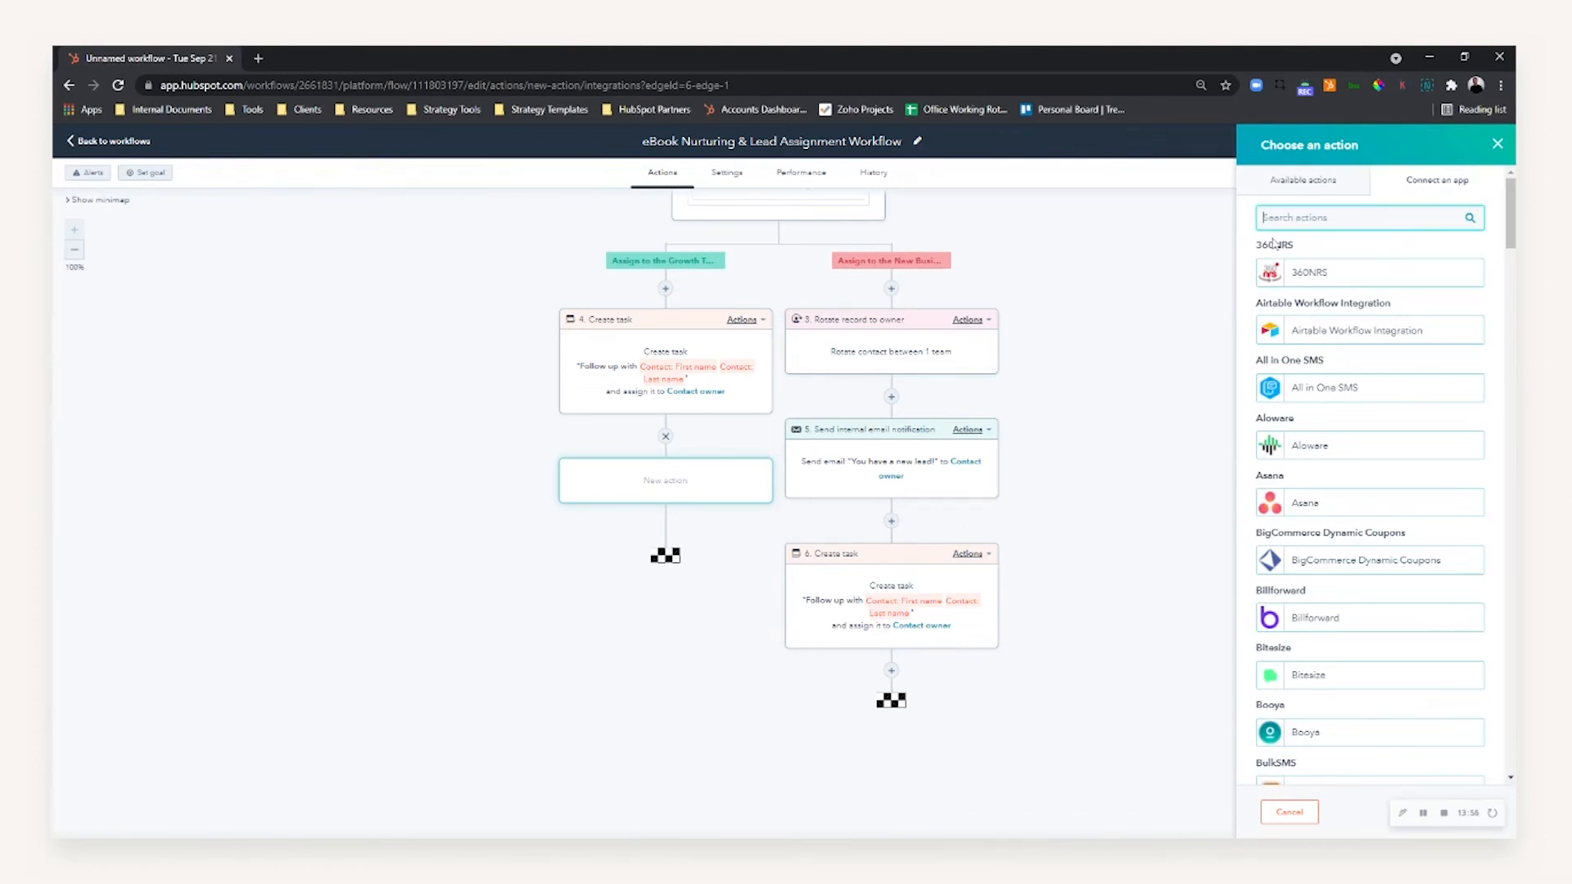
pyautogui.write('twenty')
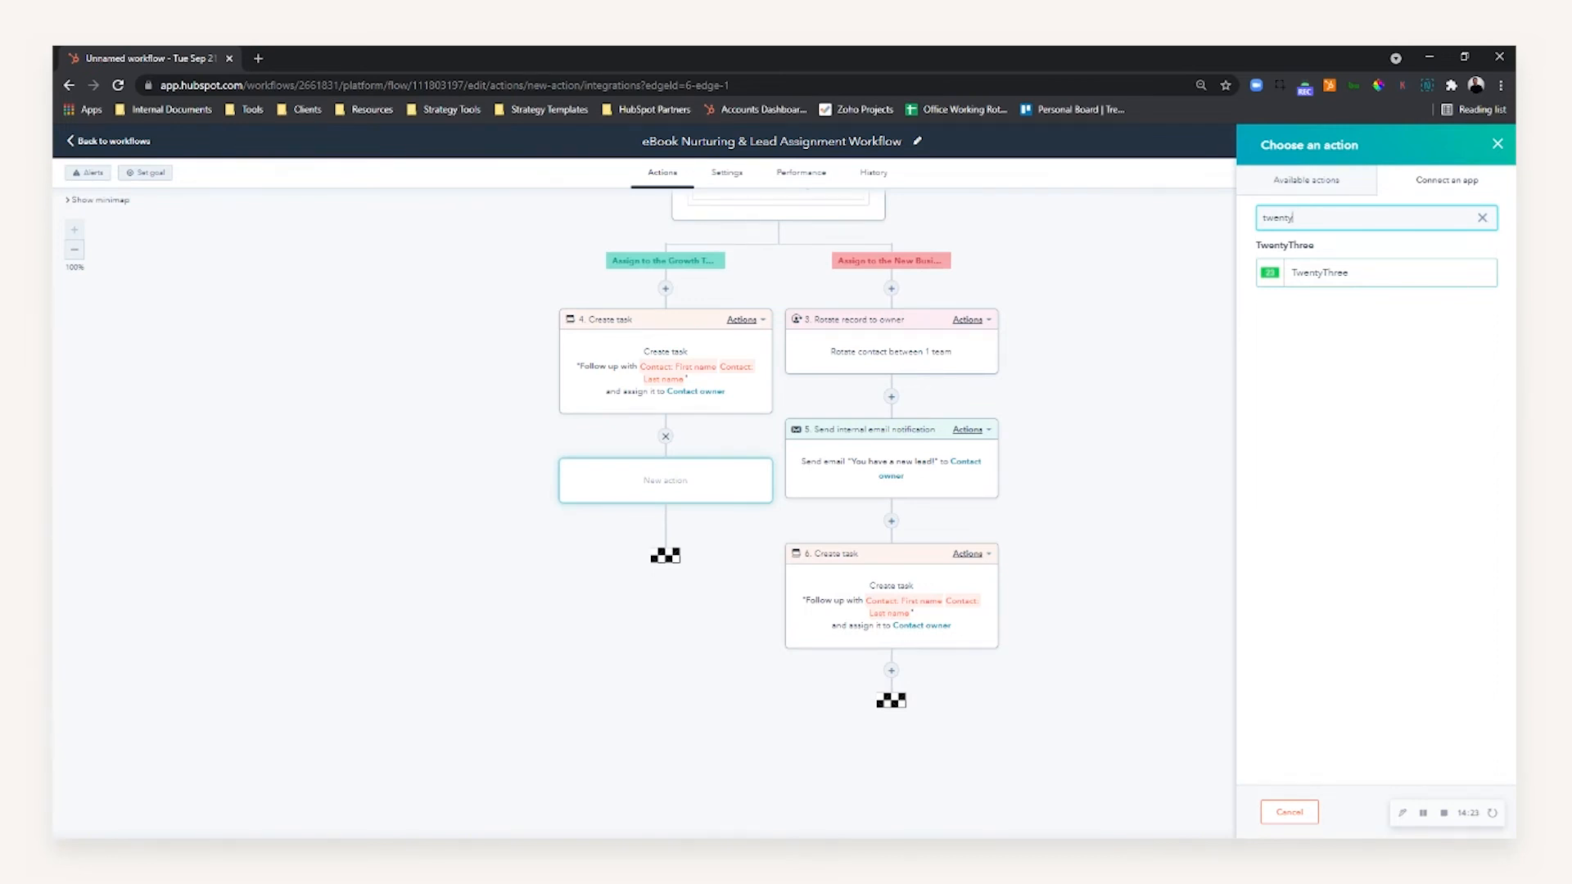
pyautogui.click(1482, 218)
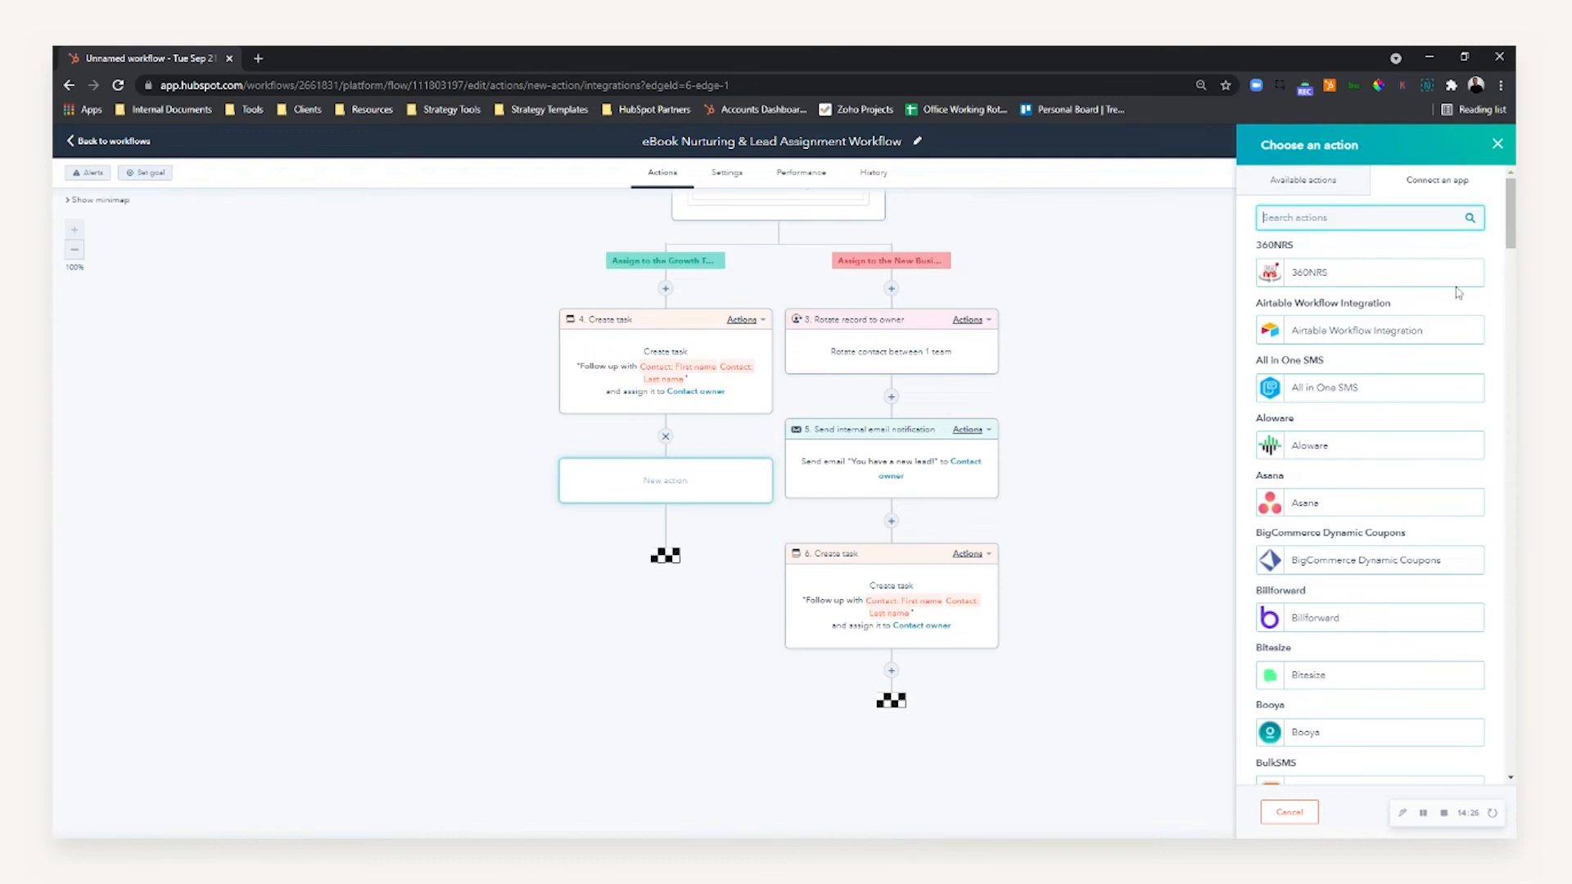
# - Browse further through the full list of app integrations and close the action chooser without adding an action
pyautogui.moveTo(1511, 215); pyautogui.dragTo(1513, 288)
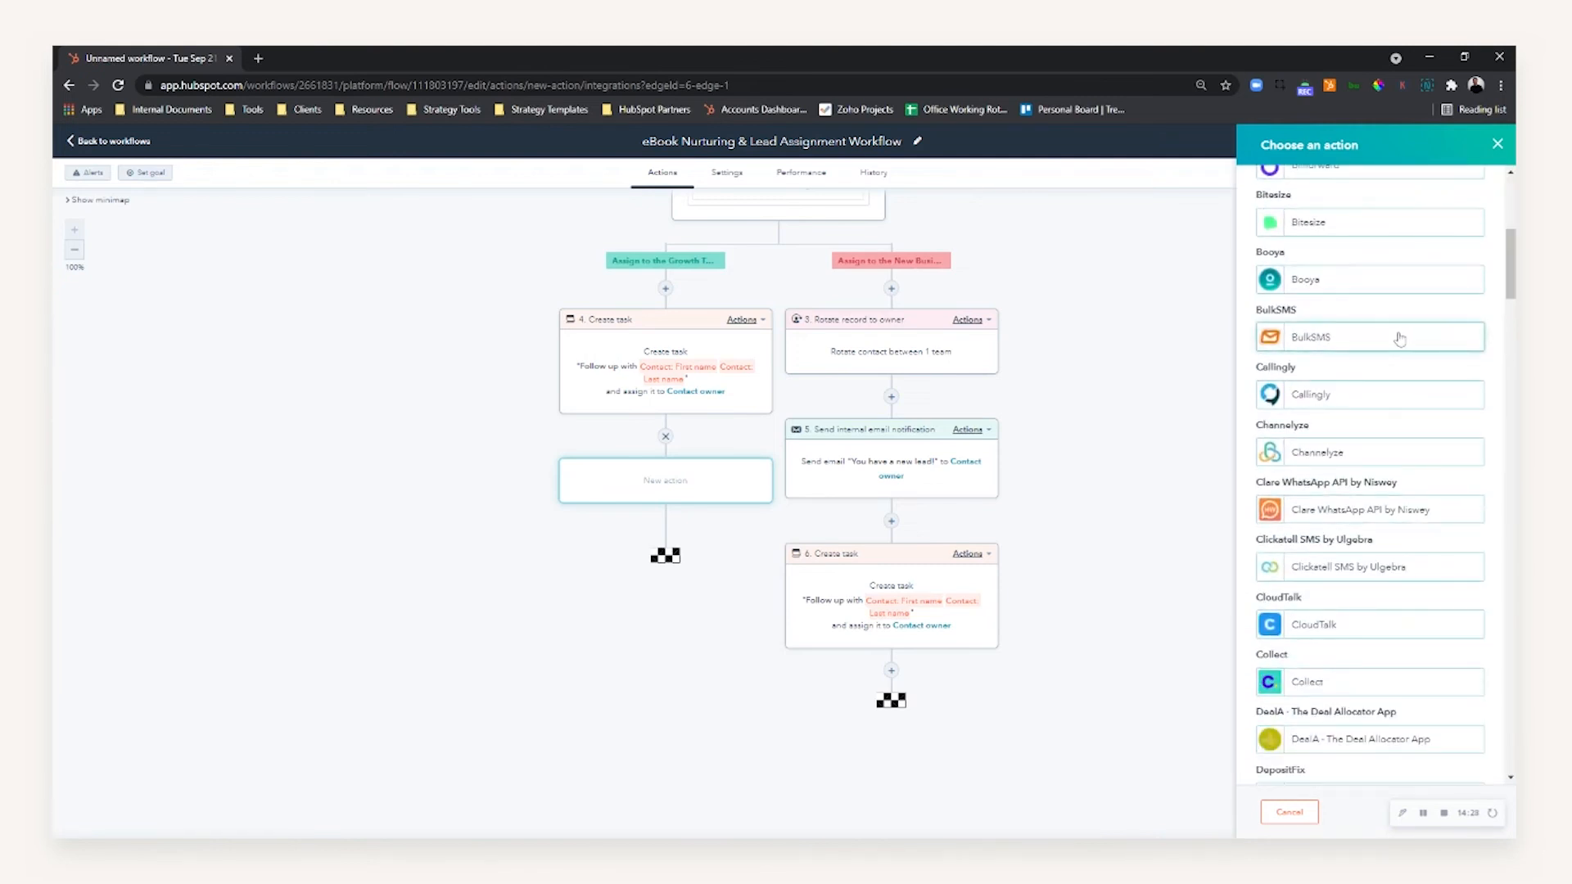
pyautogui.moveTo(1513, 277); pyautogui.dragTo(1514, 343)
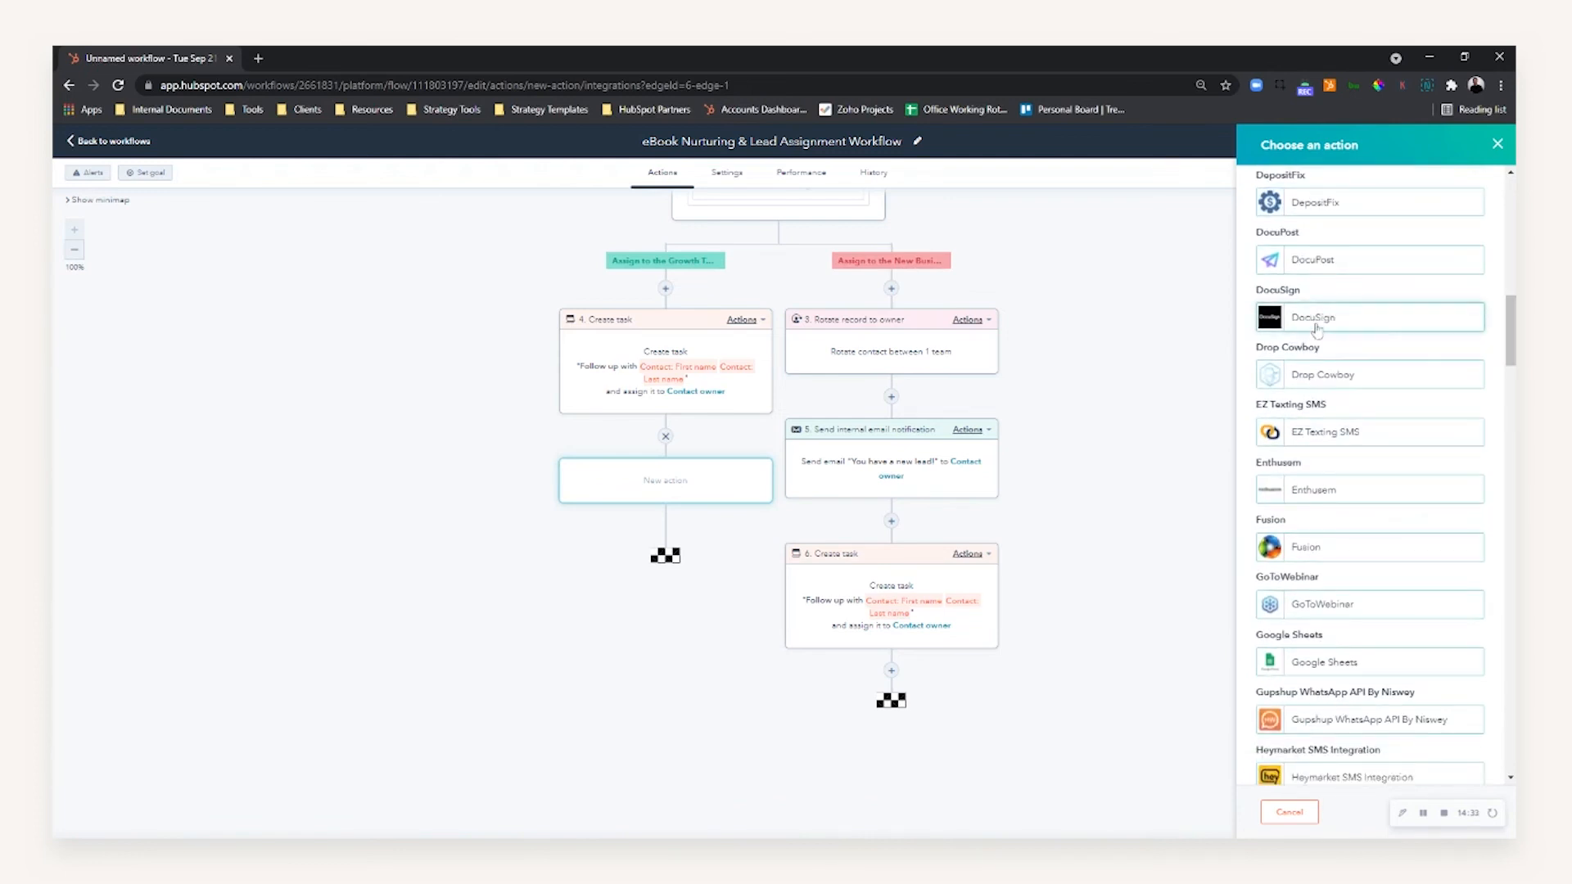
pyautogui.moveTo(1509, 361); pyautogui.dragTo(1509, 443)
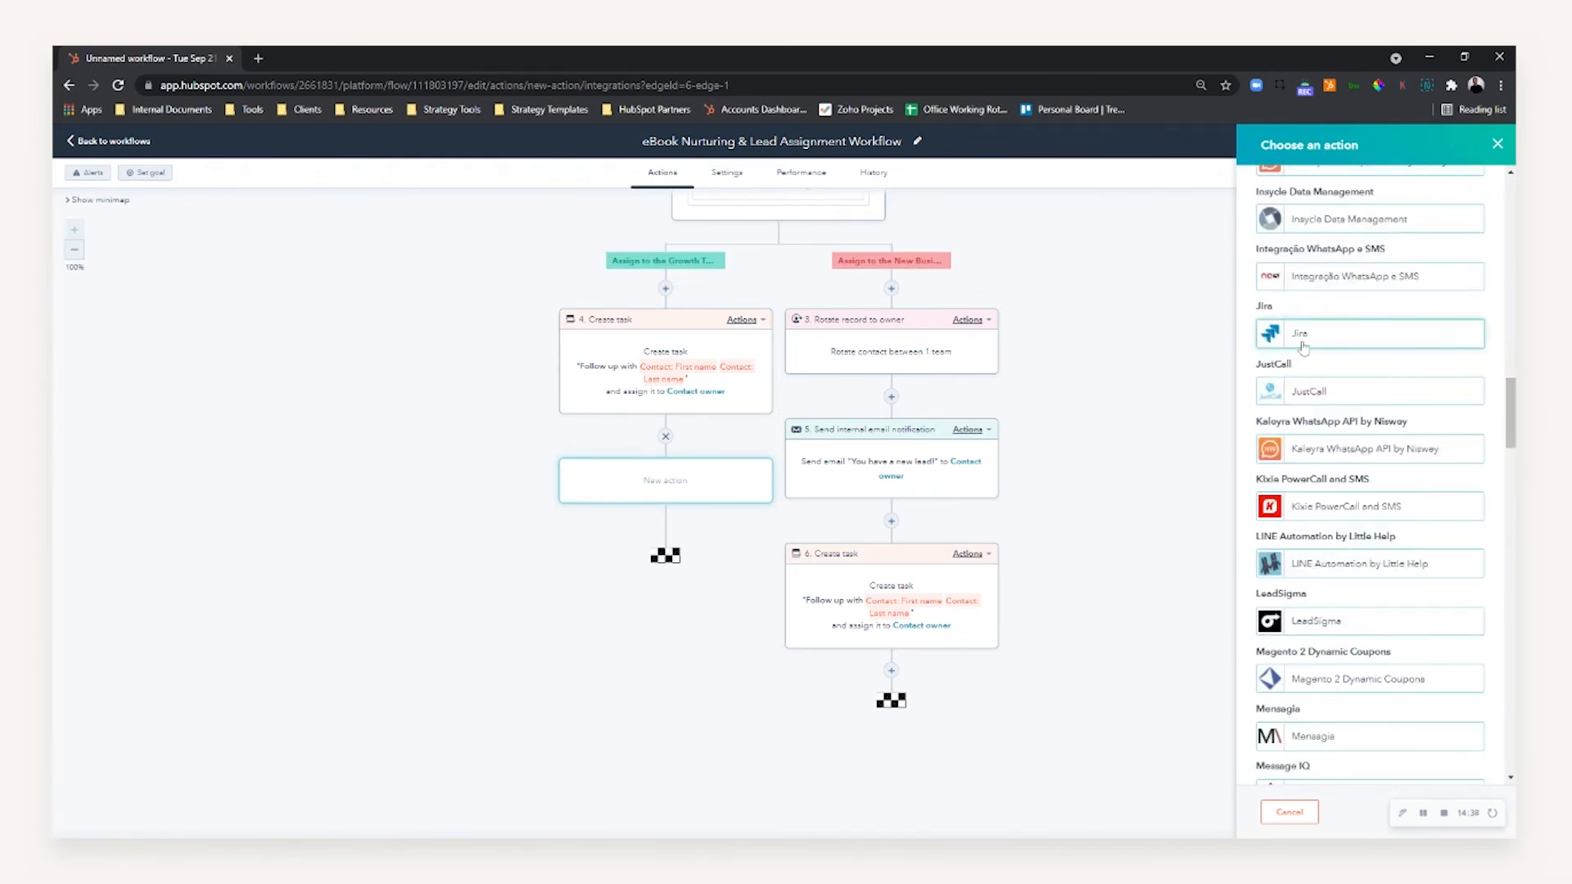
pyautogui.press('Escape')
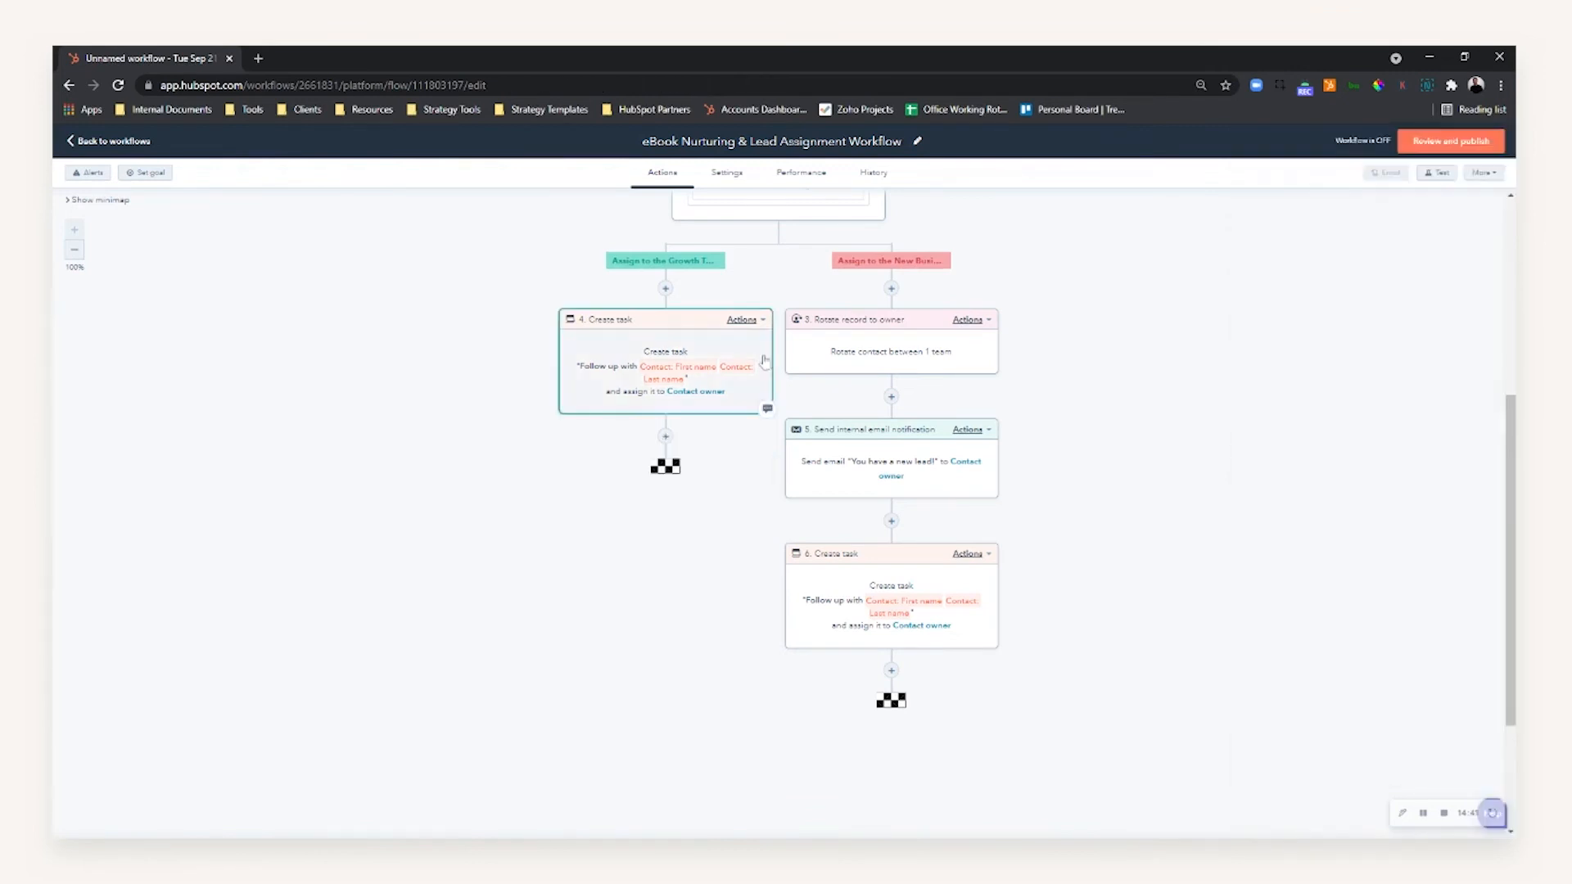
# - Open the workflow's general settings and associate the workflow with the Distributors campaign
pyautogui.scroll(5, 642, 306)
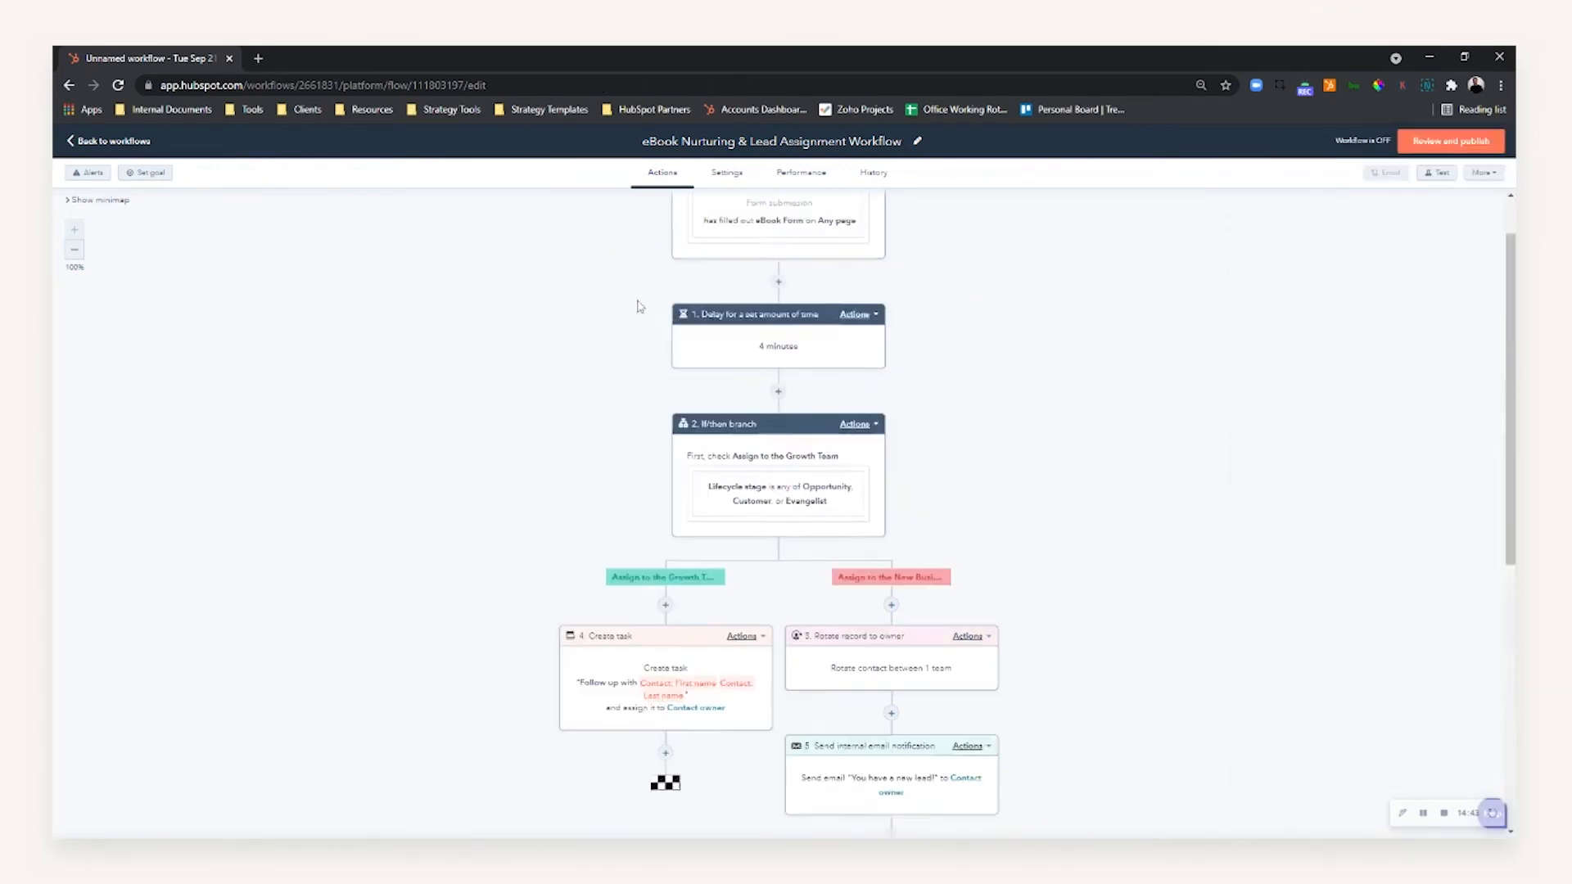
pyautogui.click(725, 176)
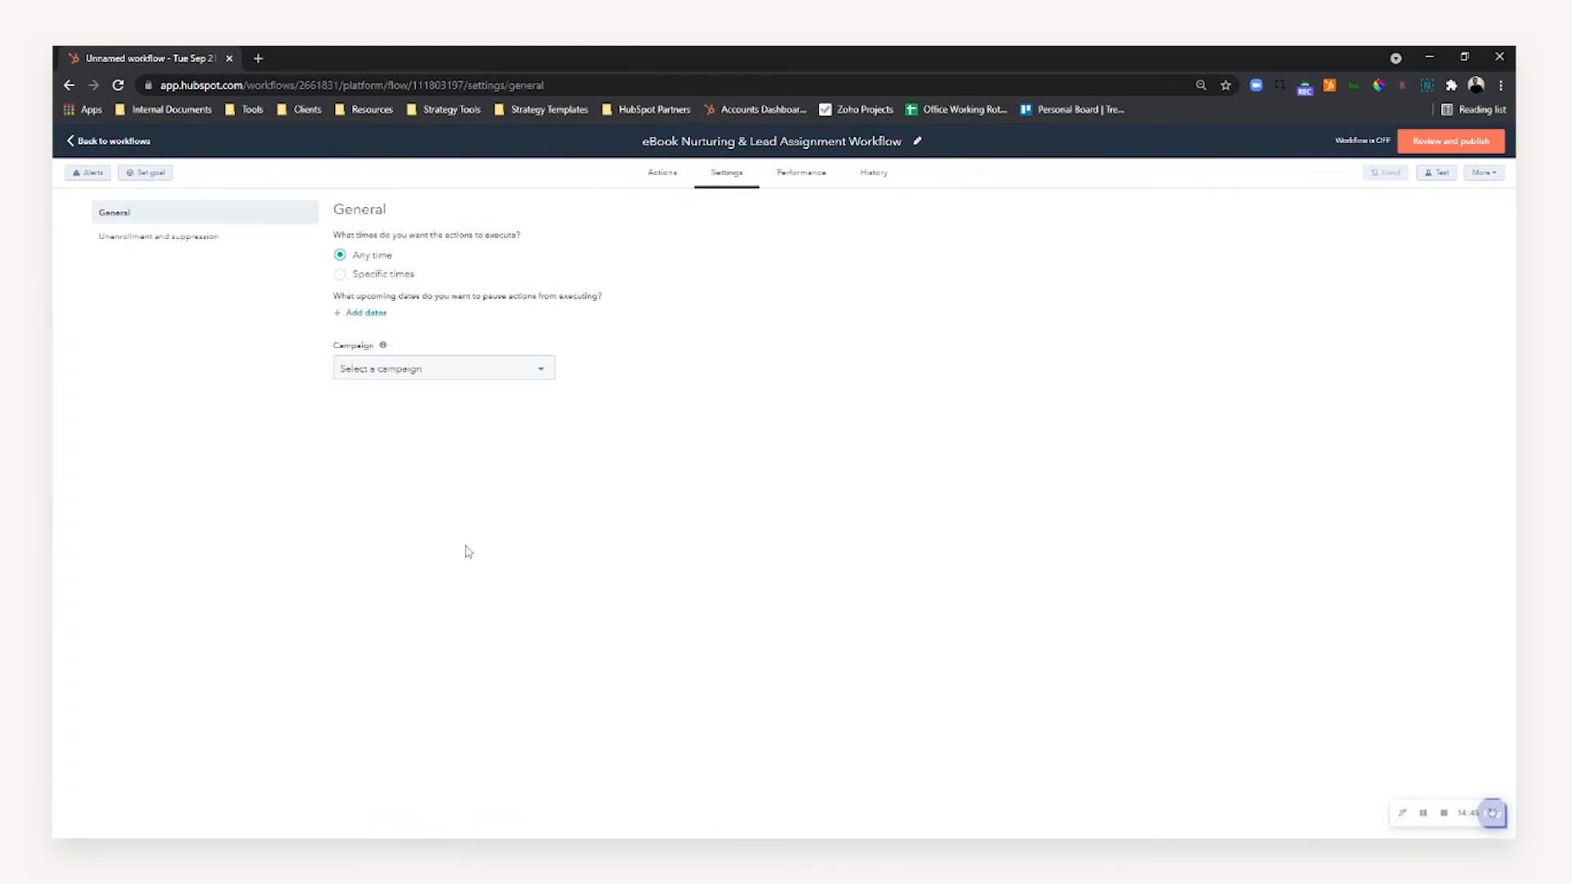
pyautogui.click(412, 375)
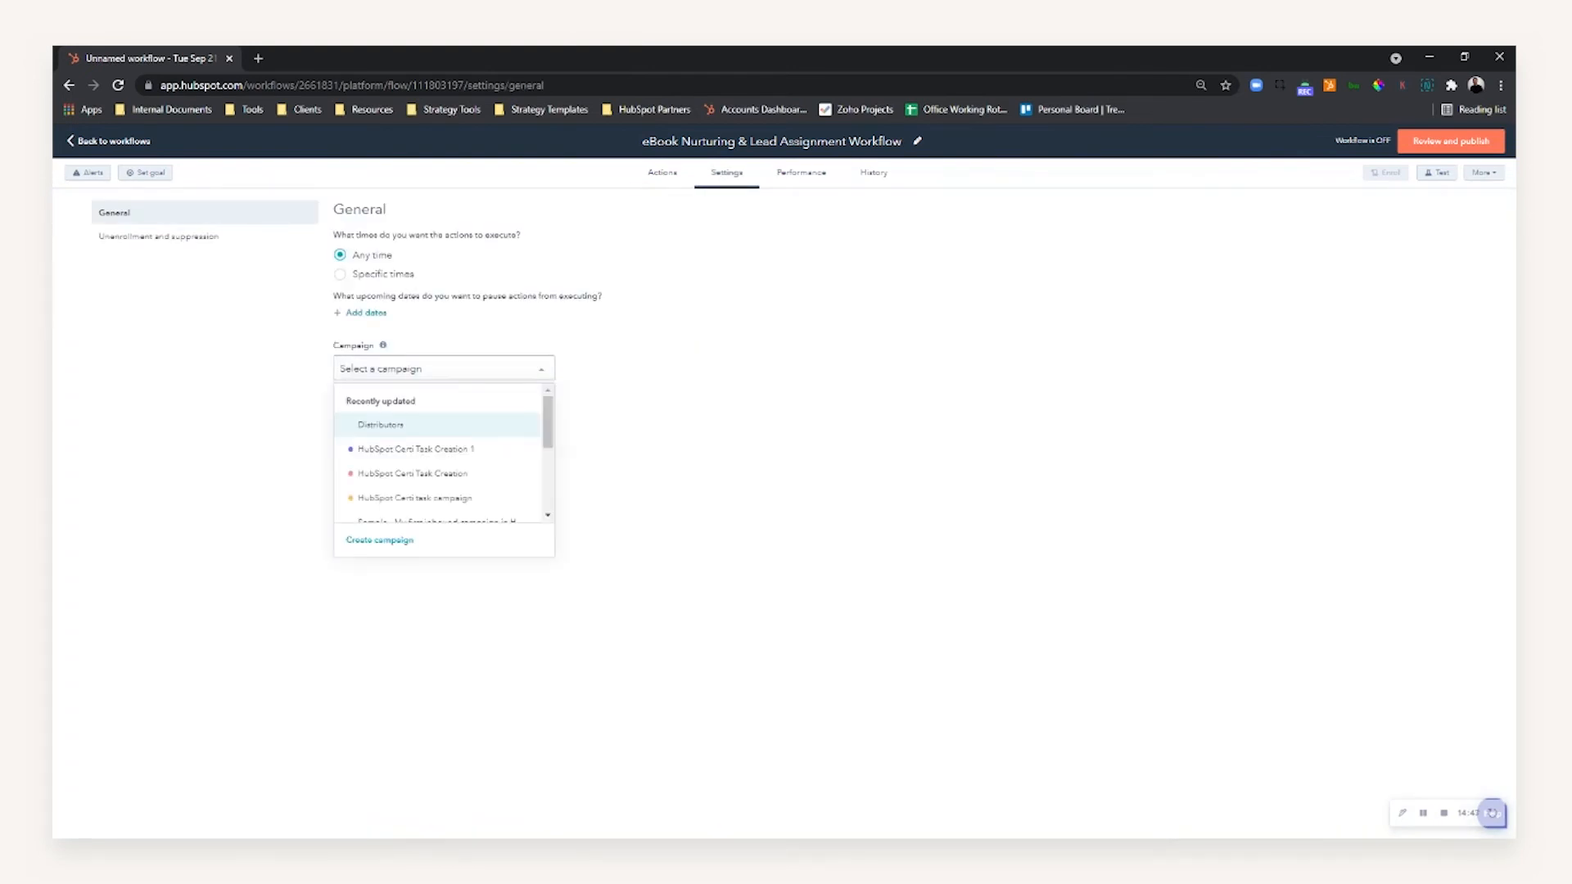
pyautogui.click(408, 425)
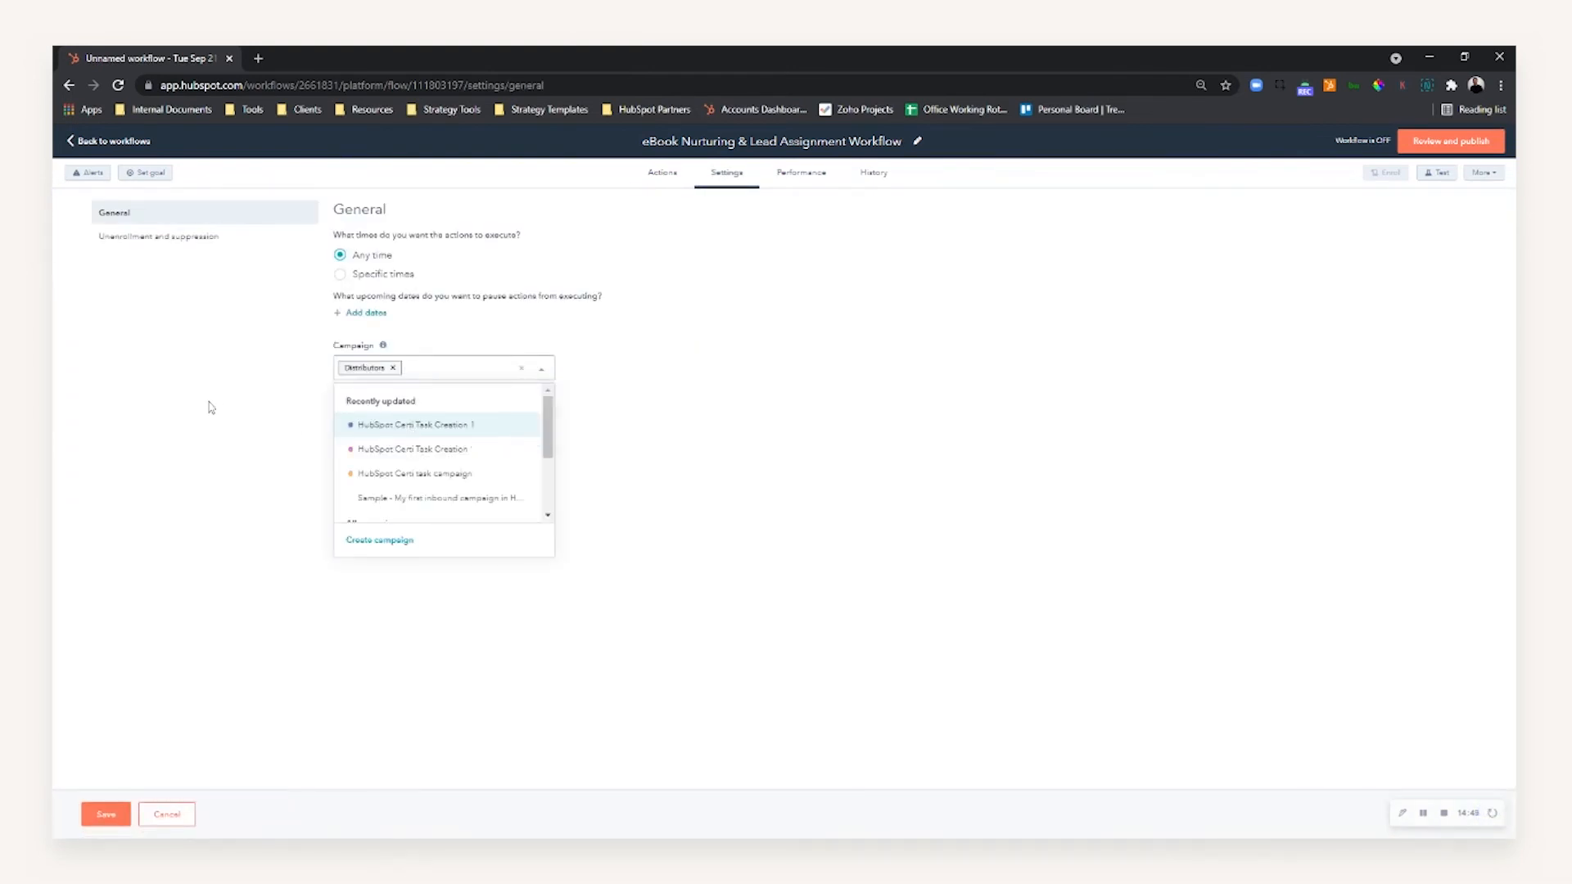
pyautogui.click(213, 434)
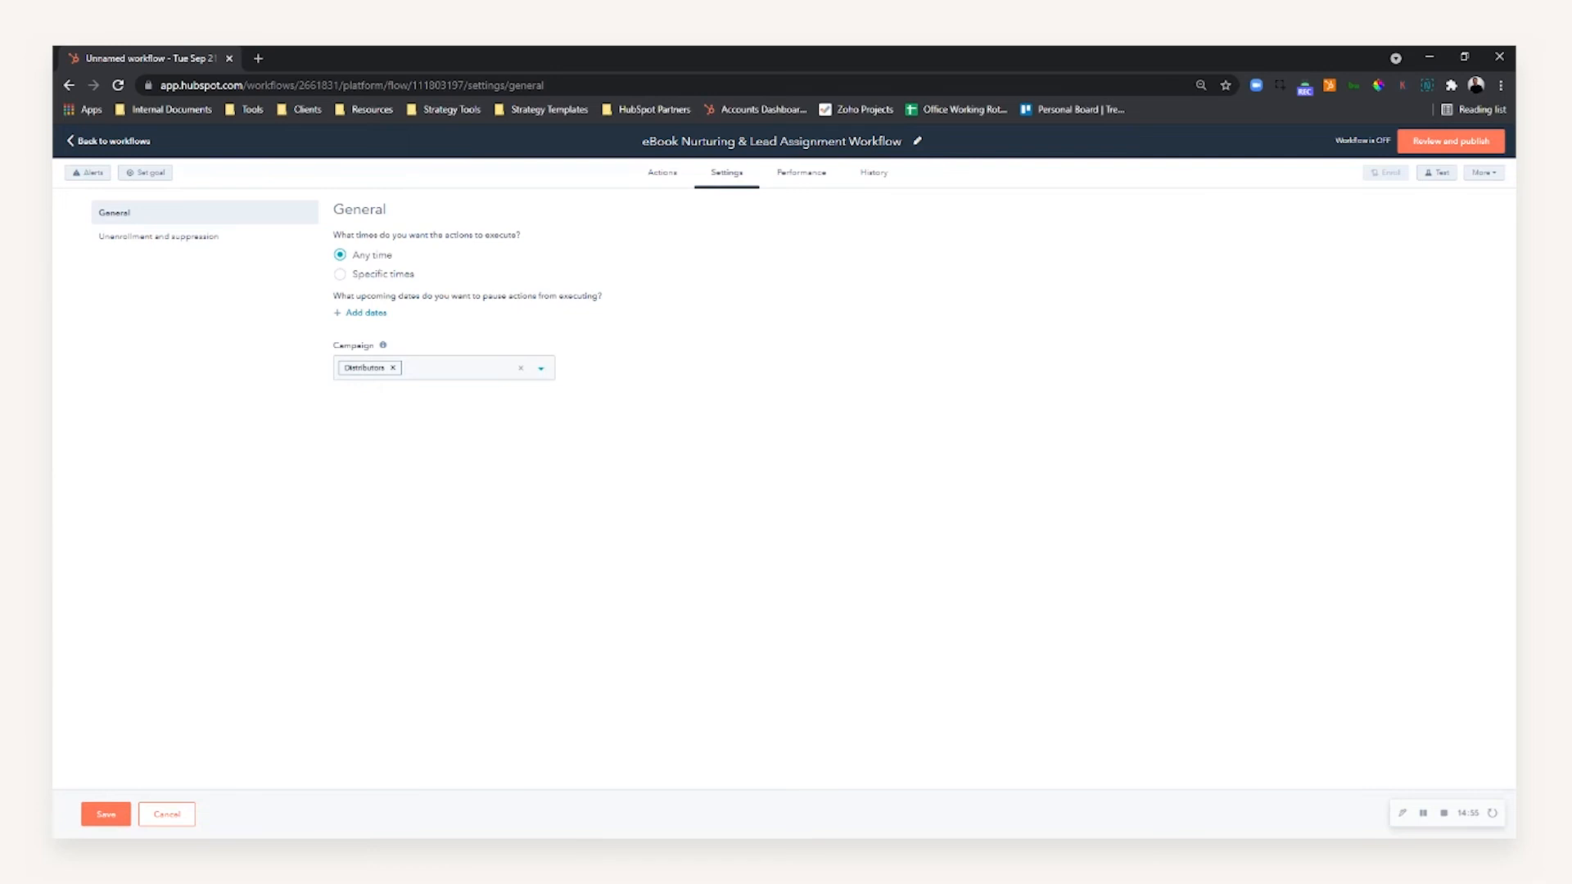
# - Limit action execution to specific times, Monday to Friday from 09:00 to 17:00, save, and check the selectable start times for Tuesday
pyautogui.click(379, 275)
pyautogui.click(387, 308)
pyautogui.click(381, 388)
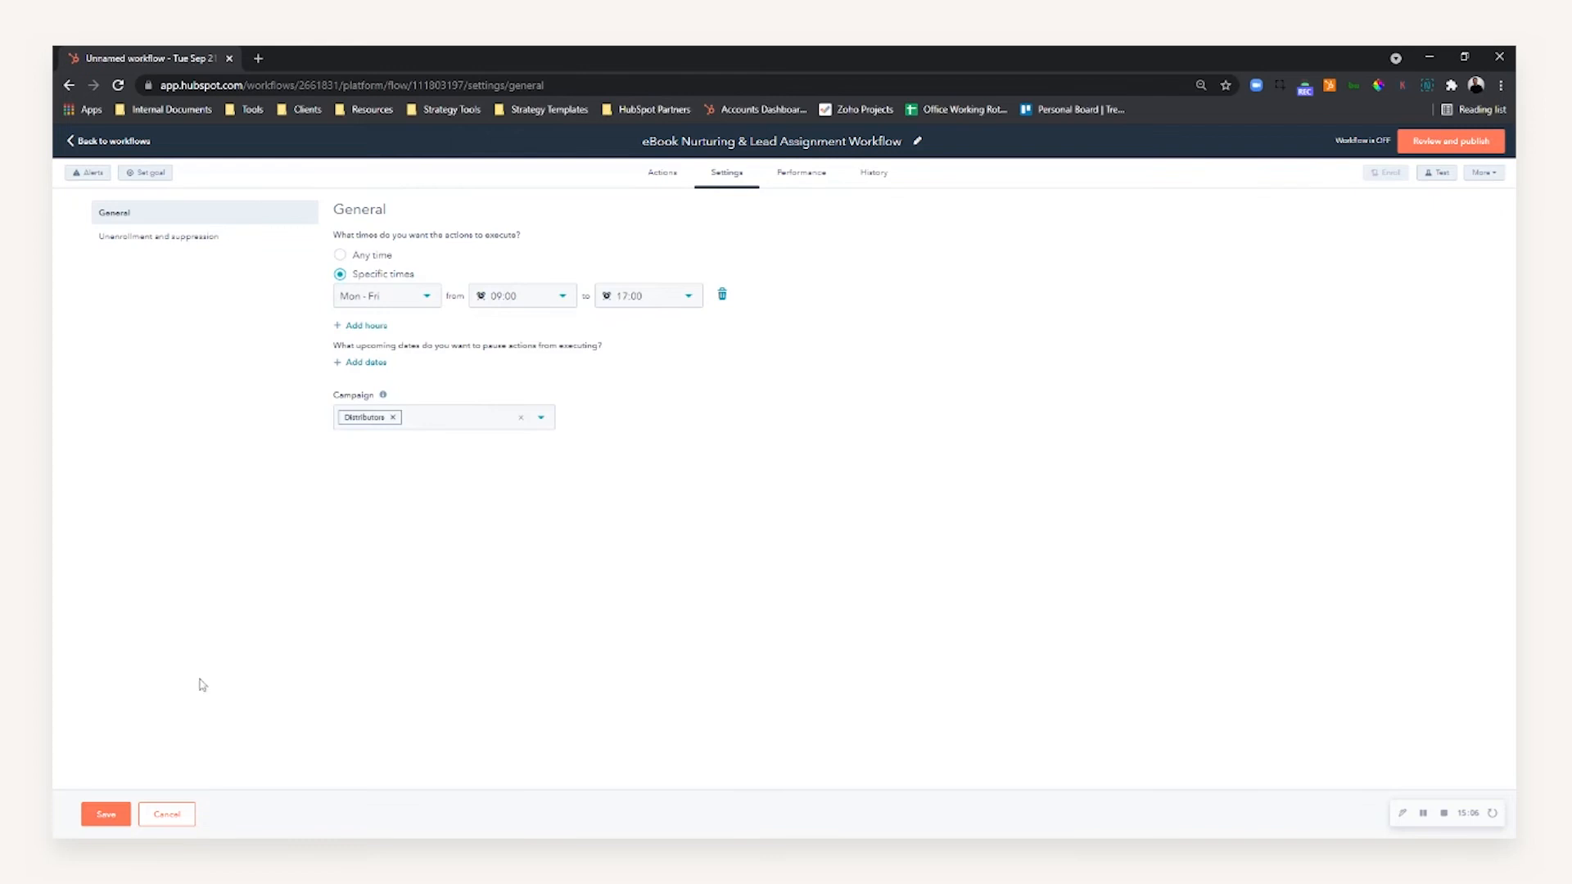
pyautogui.click(115, 815)
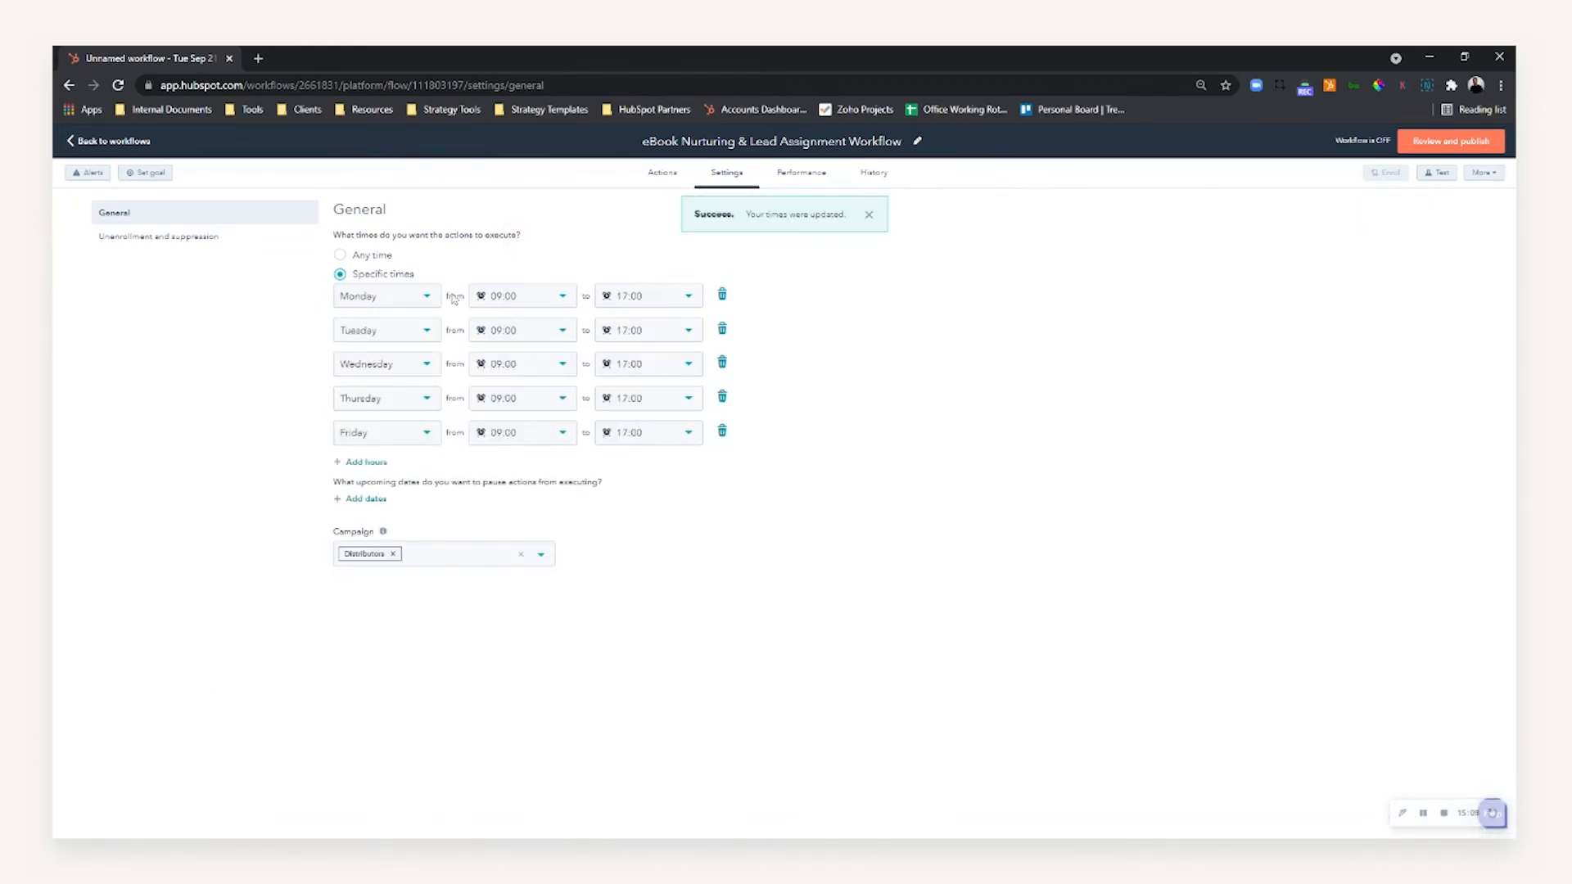
pyautogui.click(533, 338)
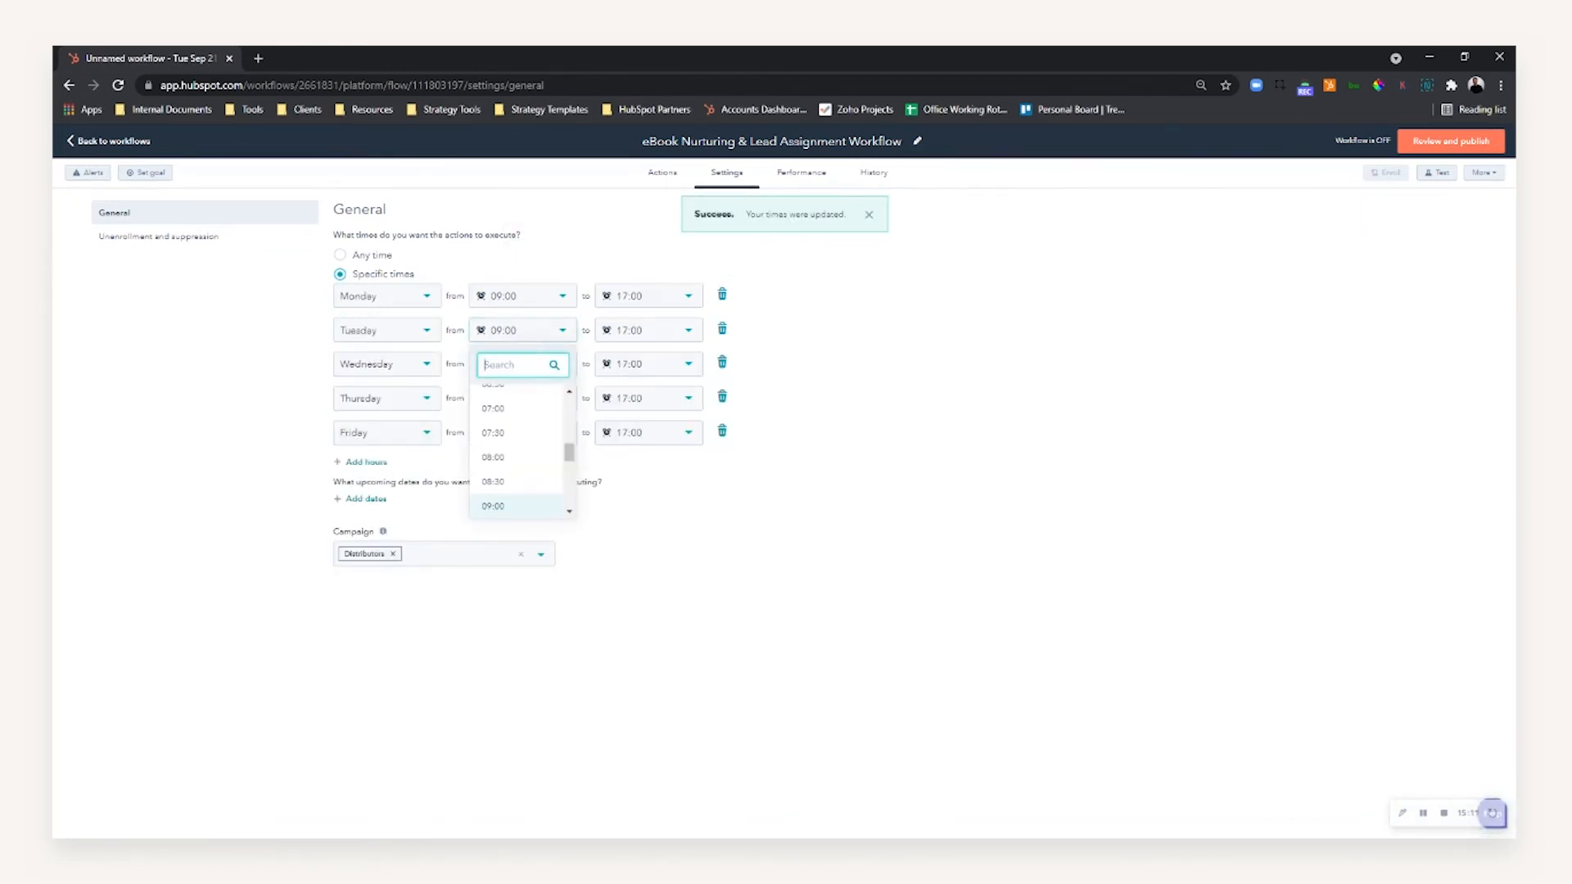
pyautogui.click(739, 524)
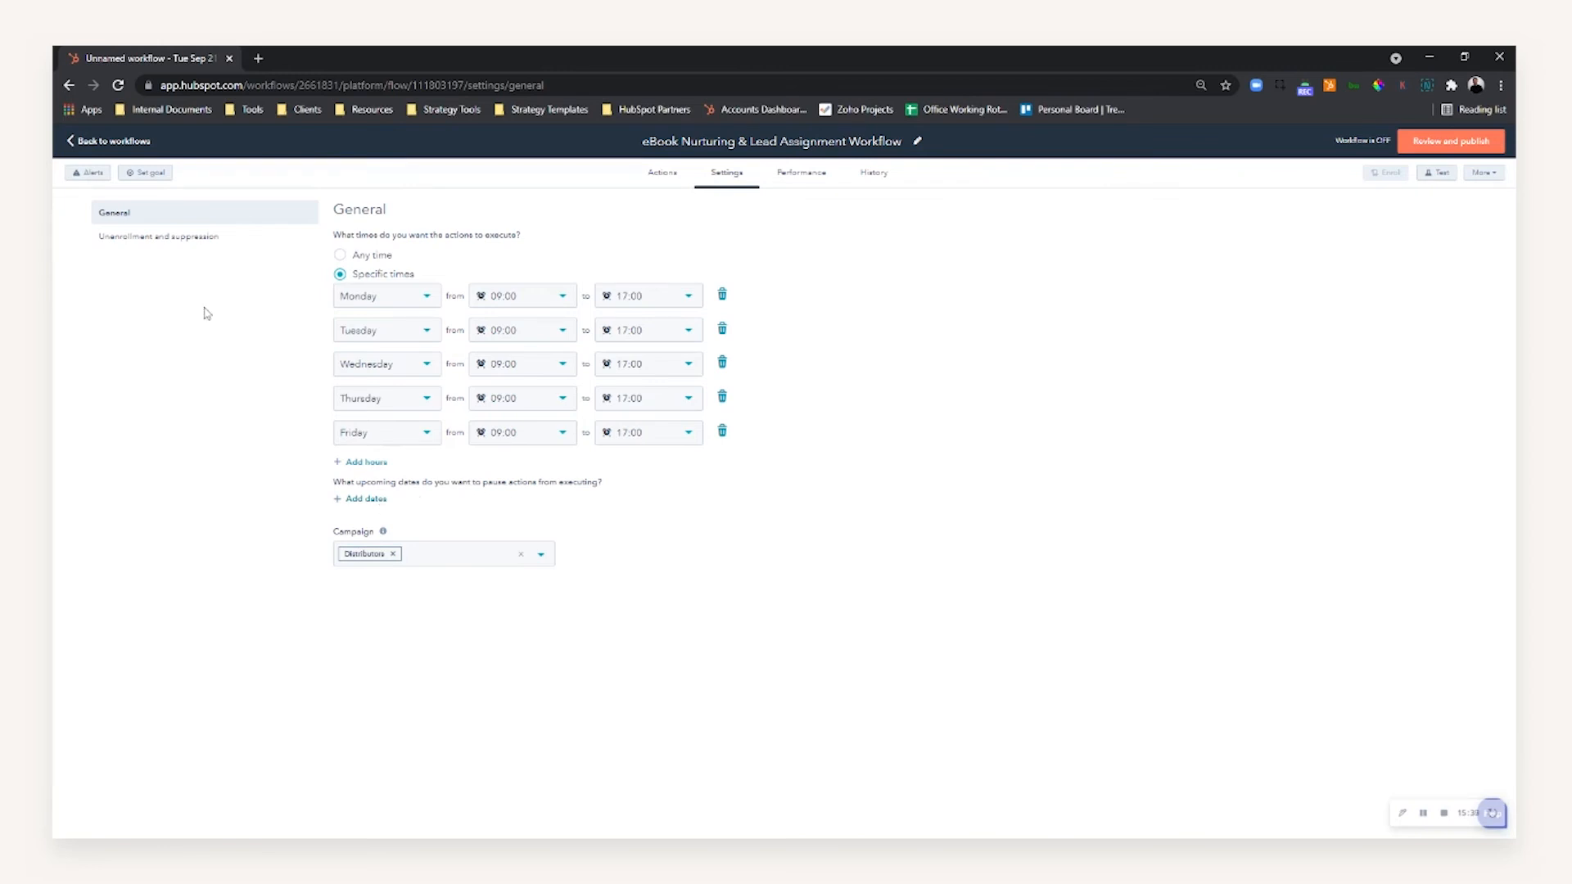
# - Compare the unenrollment options for newly enrolled contacts and choose not to remove them from other workflows
pyautogui.click(172, 237)
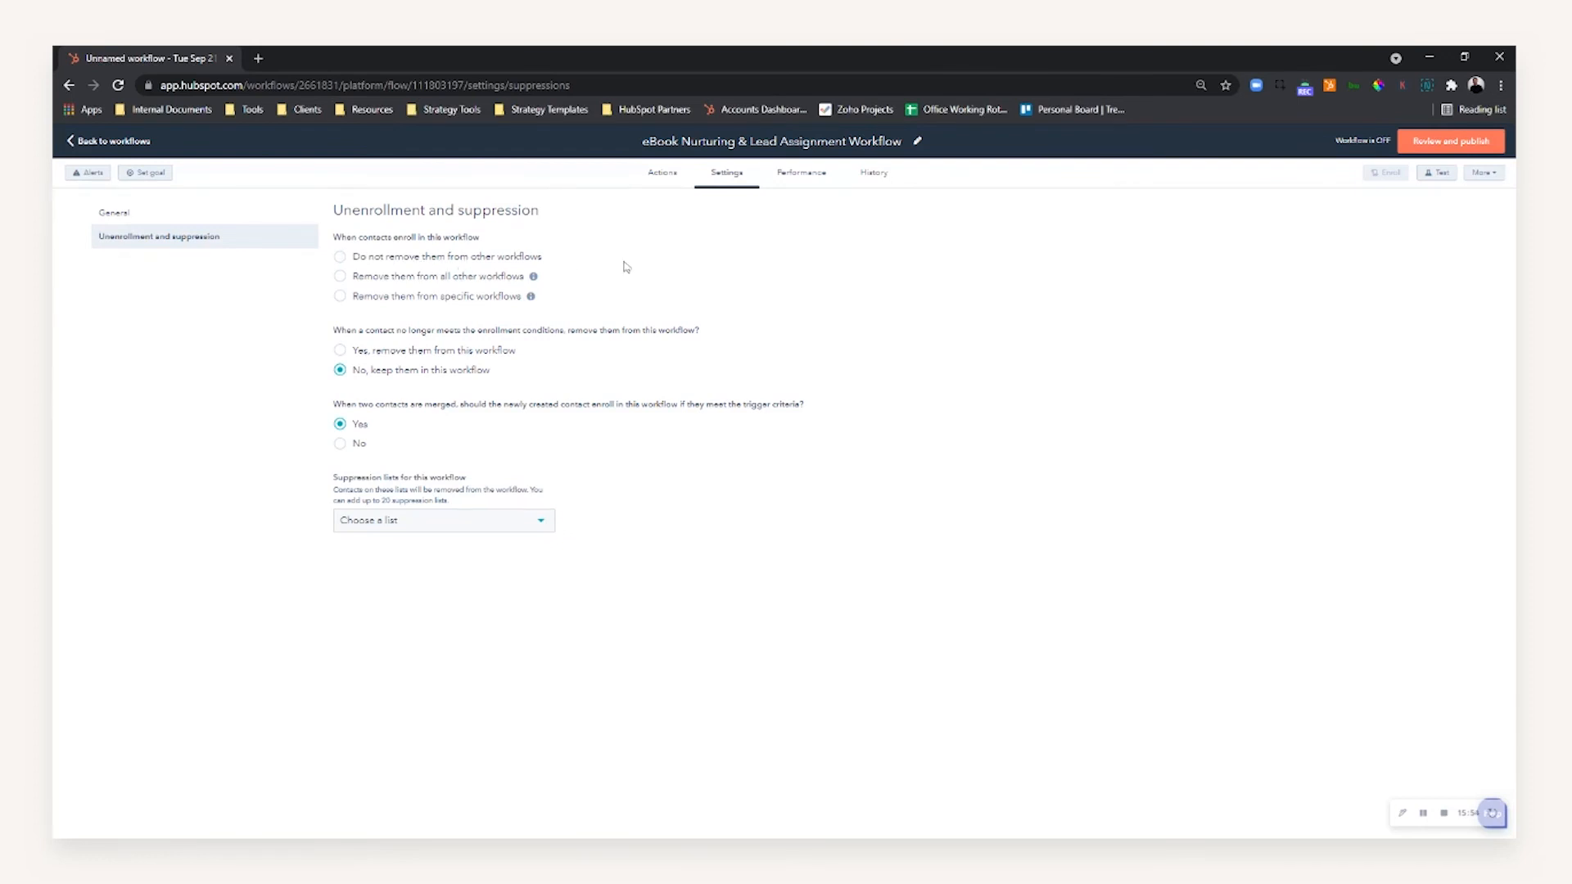
pyautogui.click(402, 281)
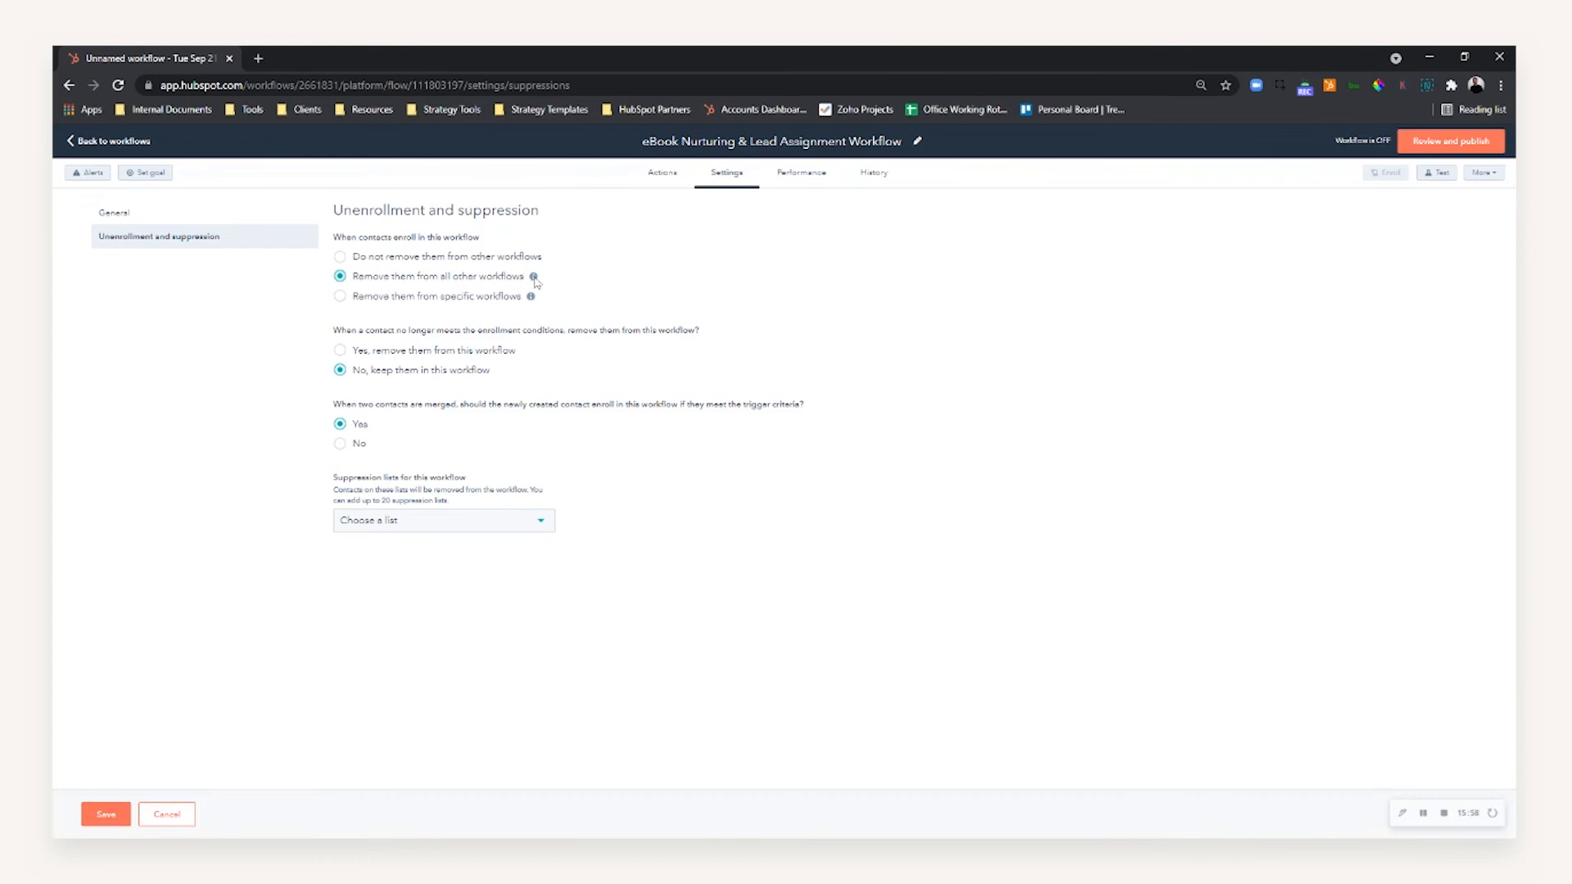
pyautogui.click(442, 301)
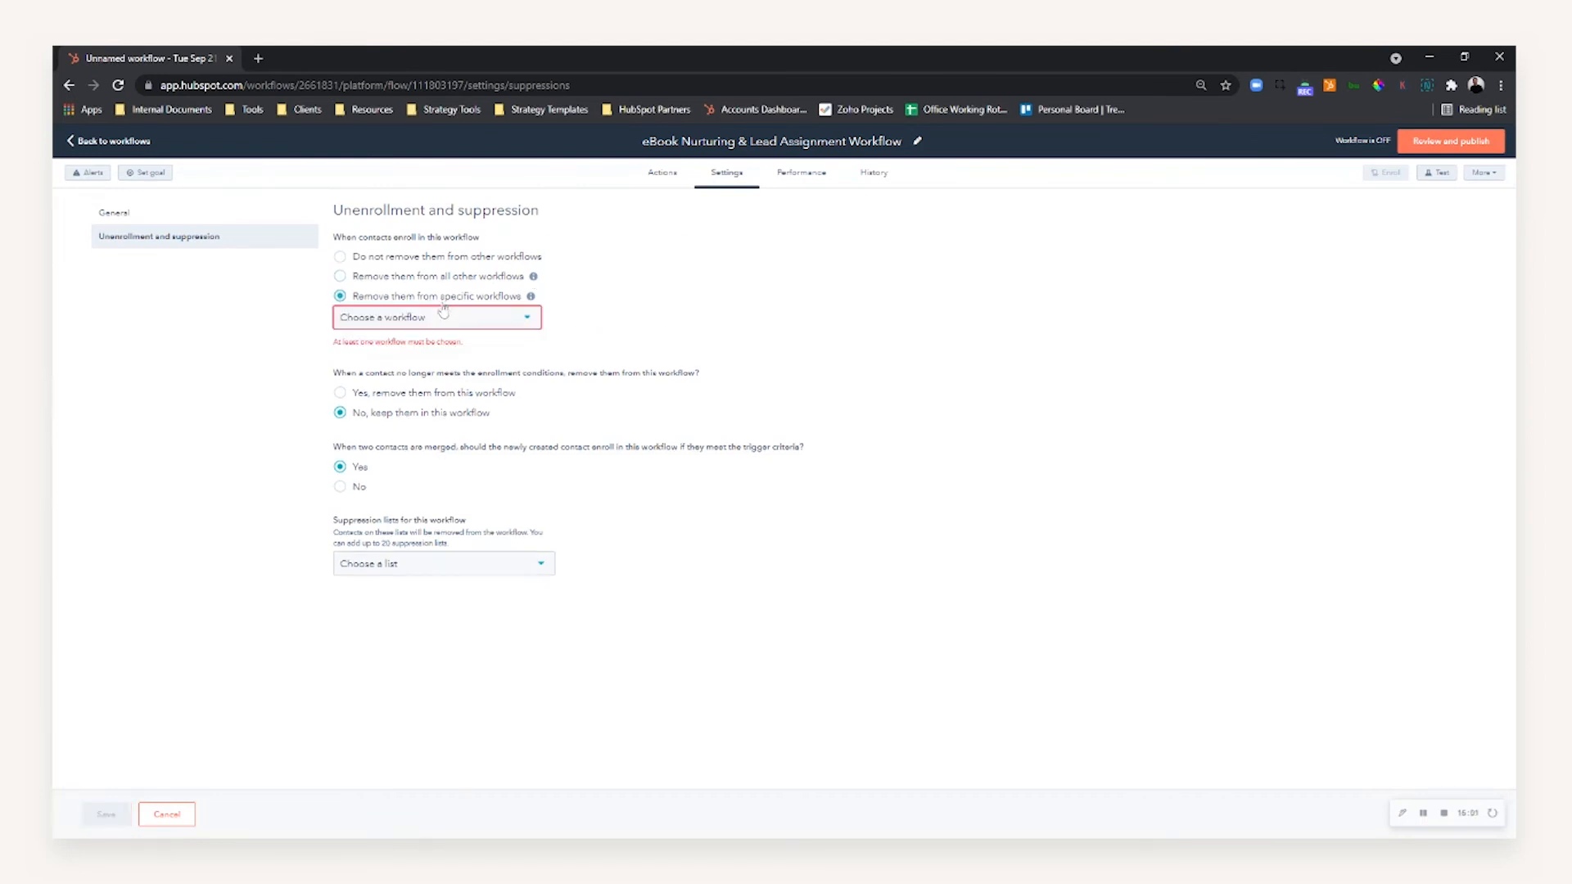
pyautogui.click(442, 316)
pyautogui.scroll(-2, 416, 448)
pyautogui.scroll(-3, 417, 449)
pyautogui.scroll(4, 426, 475)
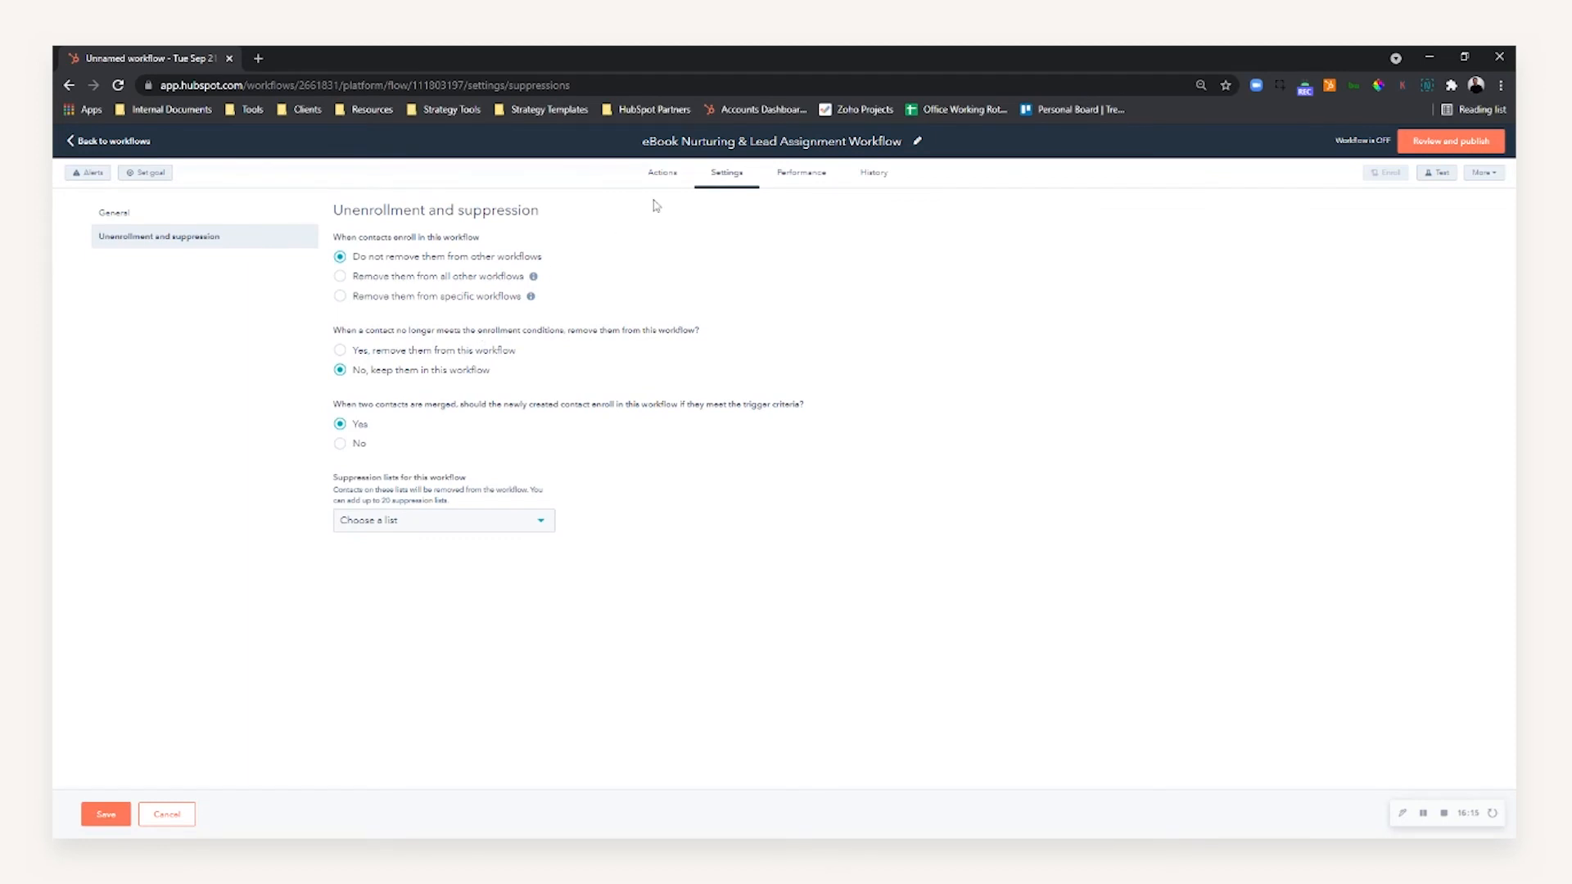
pyautogui.click(665, 176)
pyautogui.click(909, 188)
pyautogui.moveTo(364, 489); pyautogui.dragTo(434, 490)
pyautogui.click(437, 491)
pyautogui.click(434, 490)
pyautogui.click(680, 174)
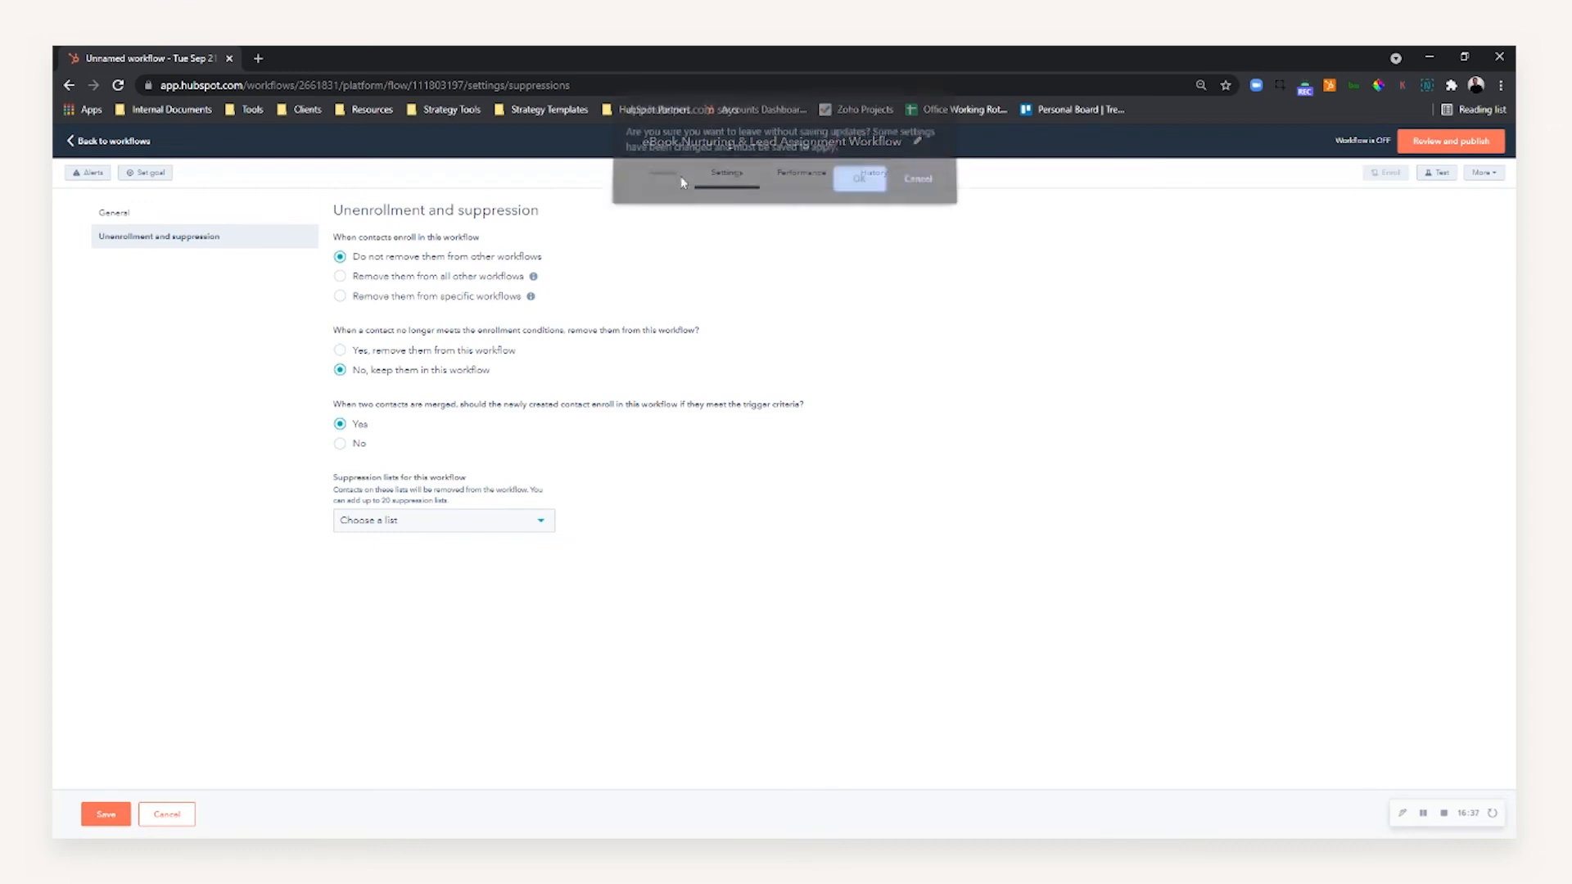
pyautogui.click(917, 186)
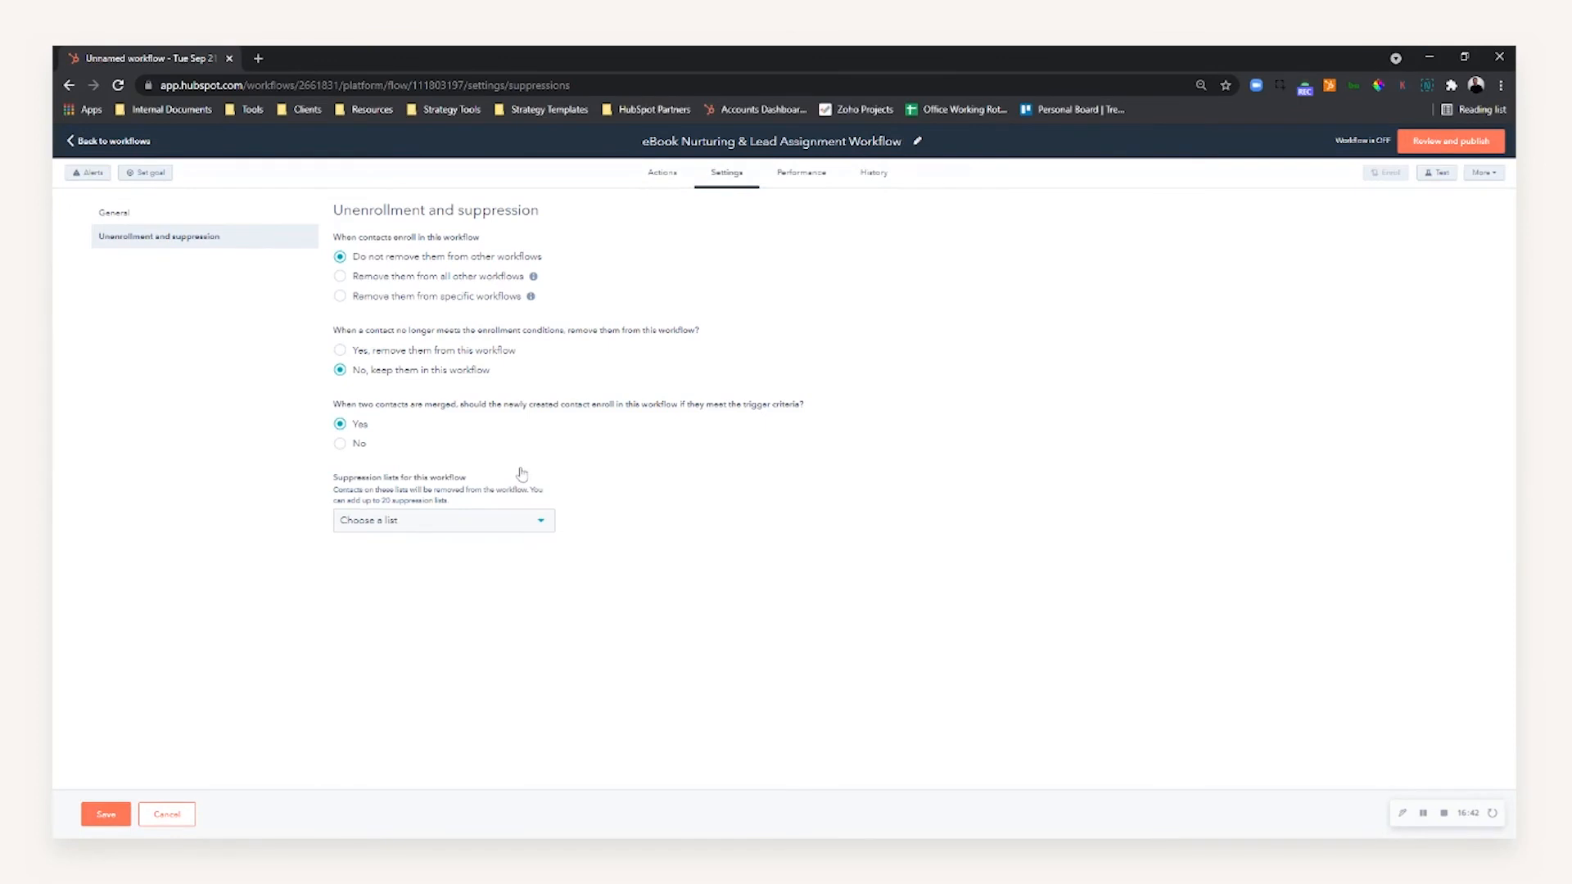
# - Search the suppression lists for "unengaged" and clear the search
pyautogui.click(425, 522)
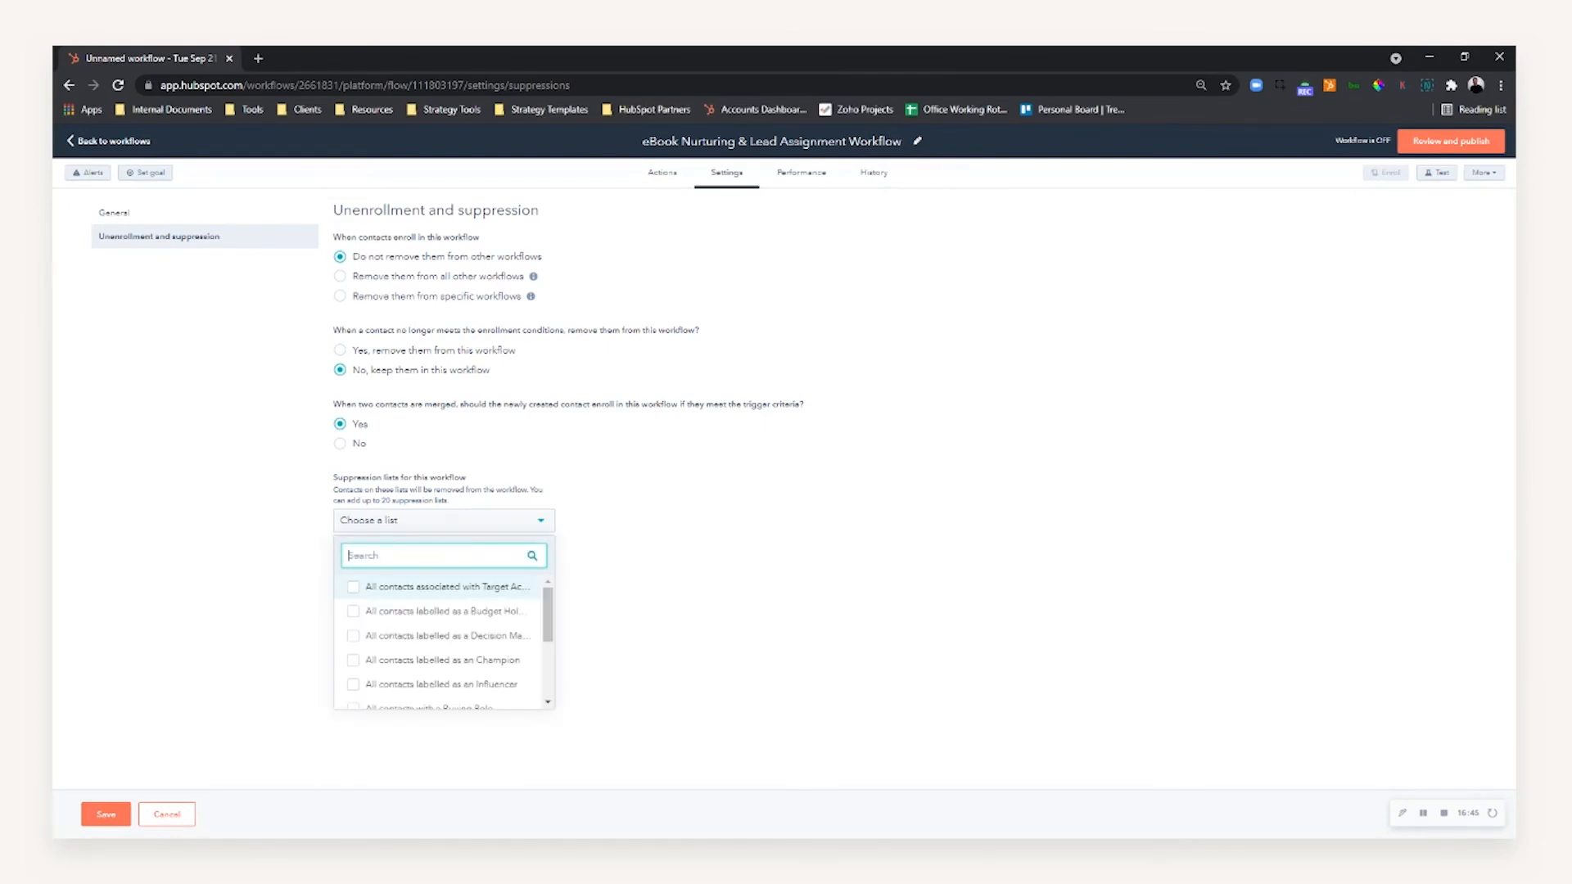
pyautogui.write('unegnaged')
pyautogui.hotkey('shift', 'Left')
pyautogui.hotkey('shift', 'Left')
pyautogui.hotkey('shift', 'Left')
pyautogui.hotkey('shift', 'Left')
pyautogui.hotkey('shift', 'Left')
pyautogui.press('BackSpace')
pyautogui.press('BackSpace')
pyautogui.write('ngaged')
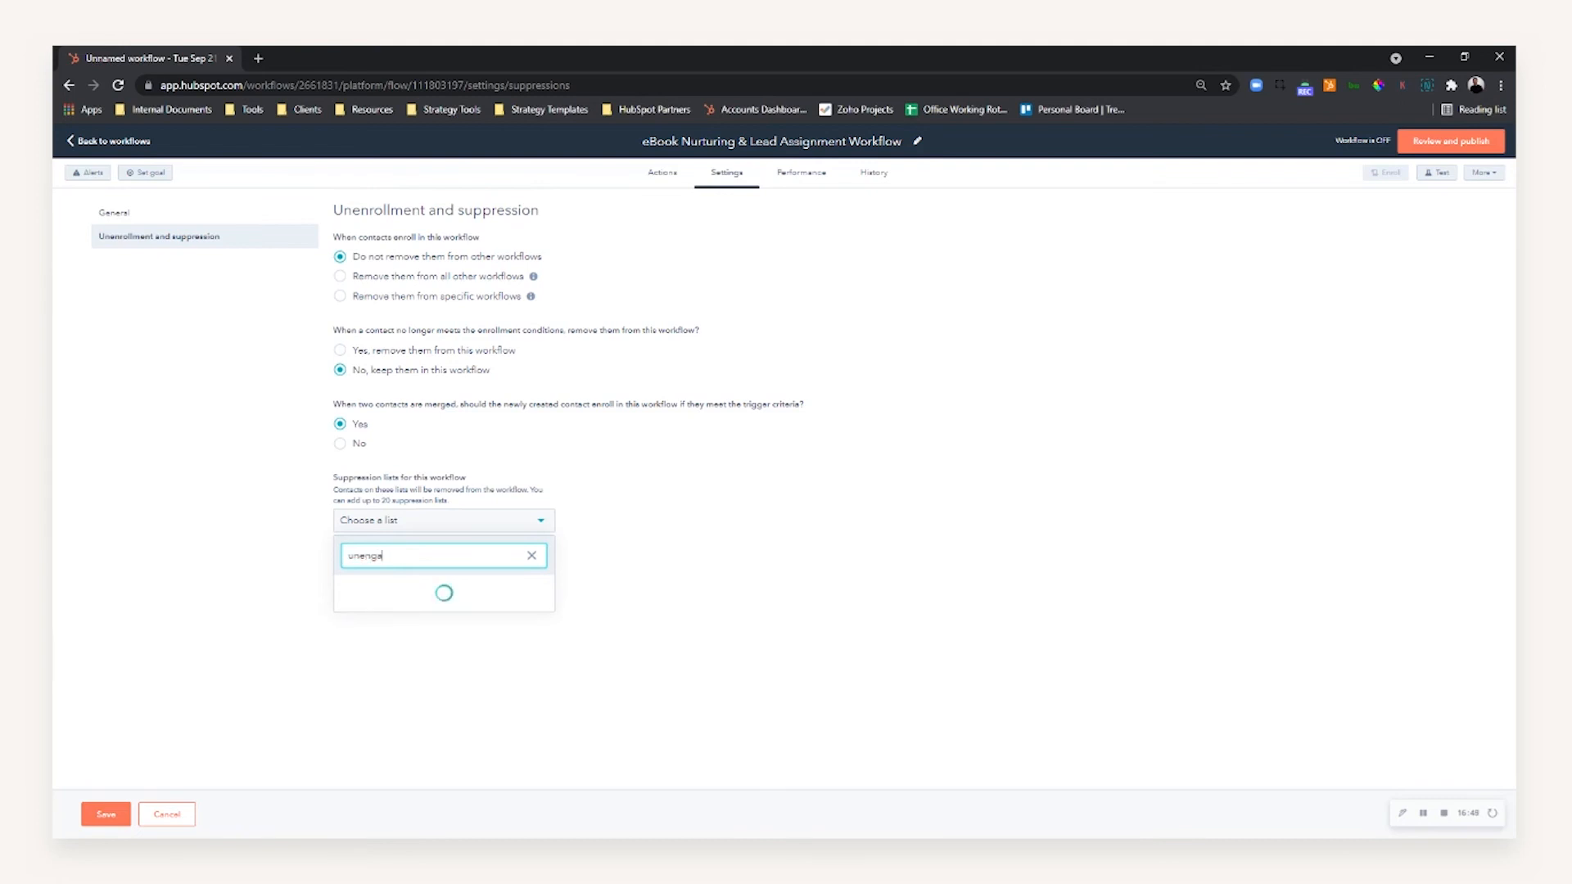
pyautogui.hotkey('ctrl', 'a')
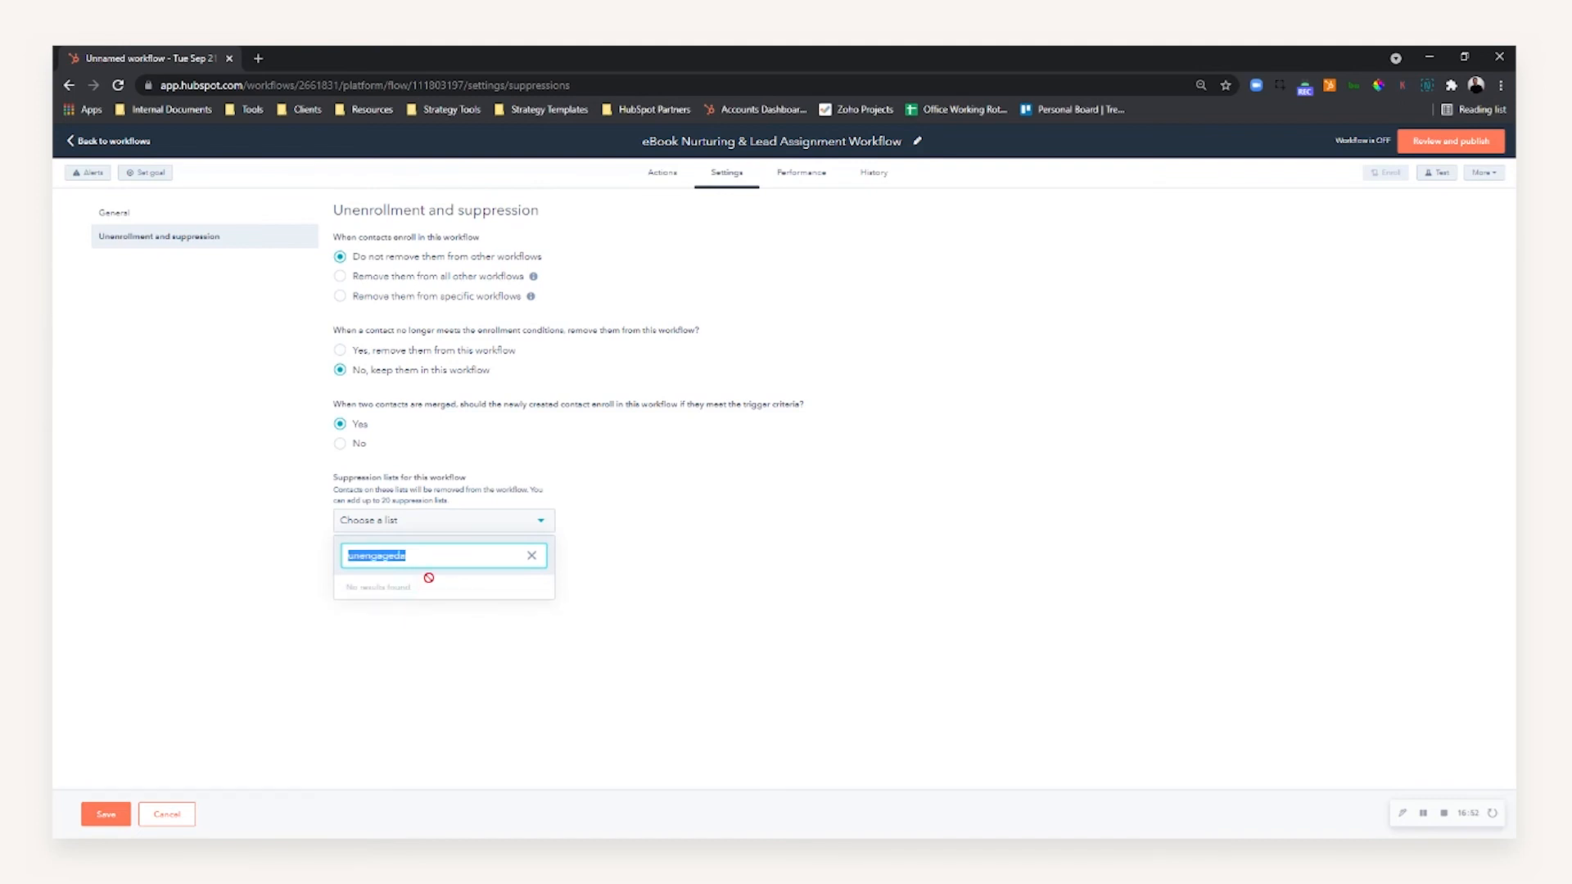
pyautogui.press('BackSpace')
# - Try "All contacts associated with Target Accounts" as a suppression list, remove it again, and save the unenrollment and suppression settings
pyautogui.click(391, 589)
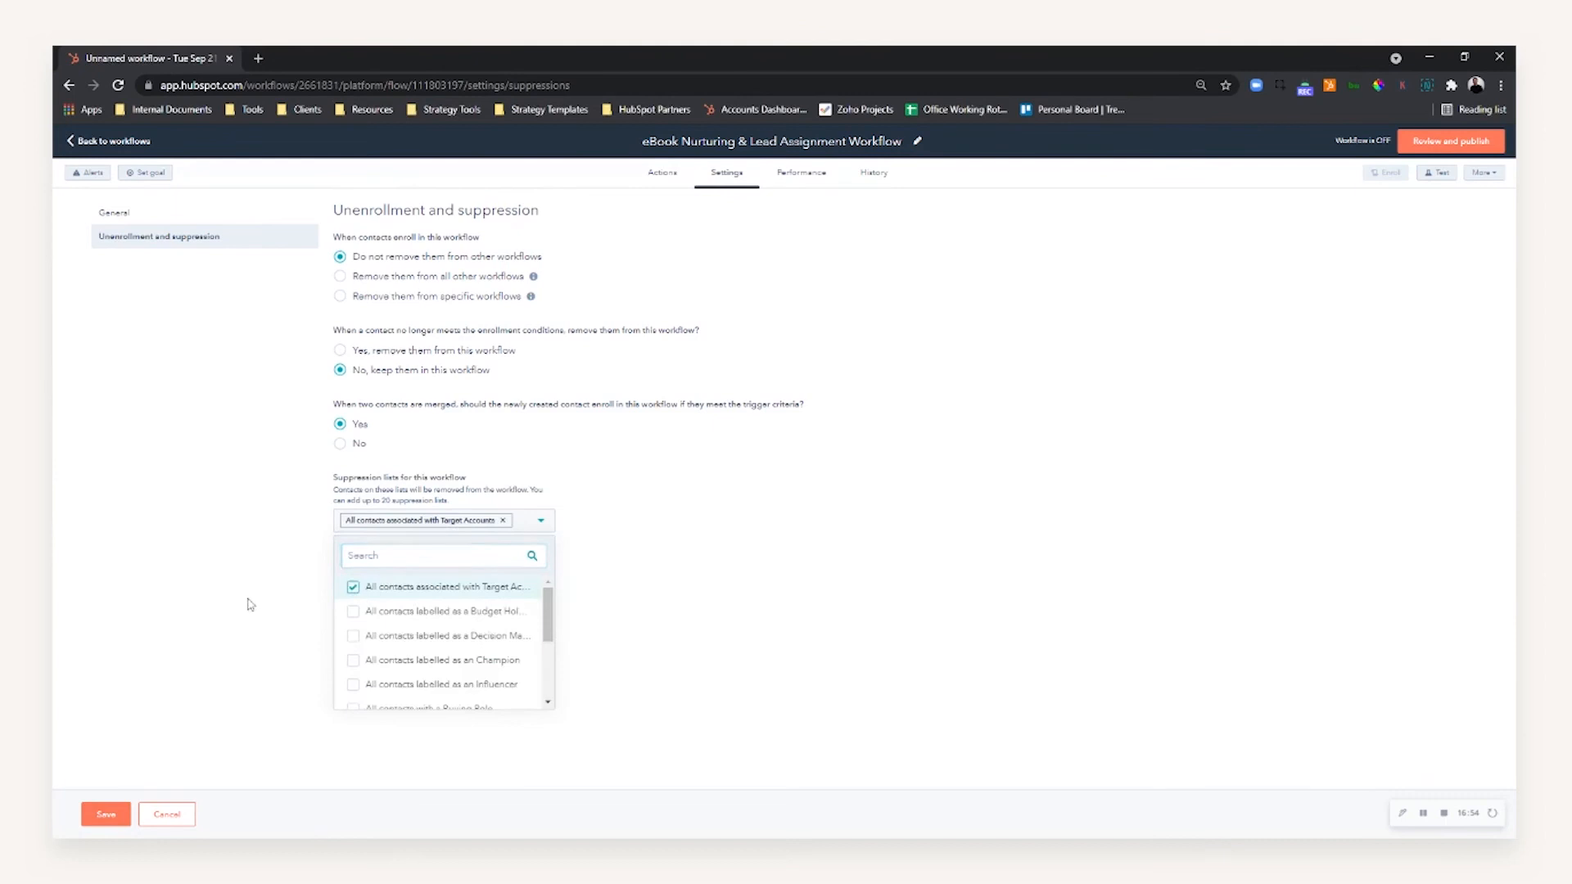
pyautogui.click(246, 600)
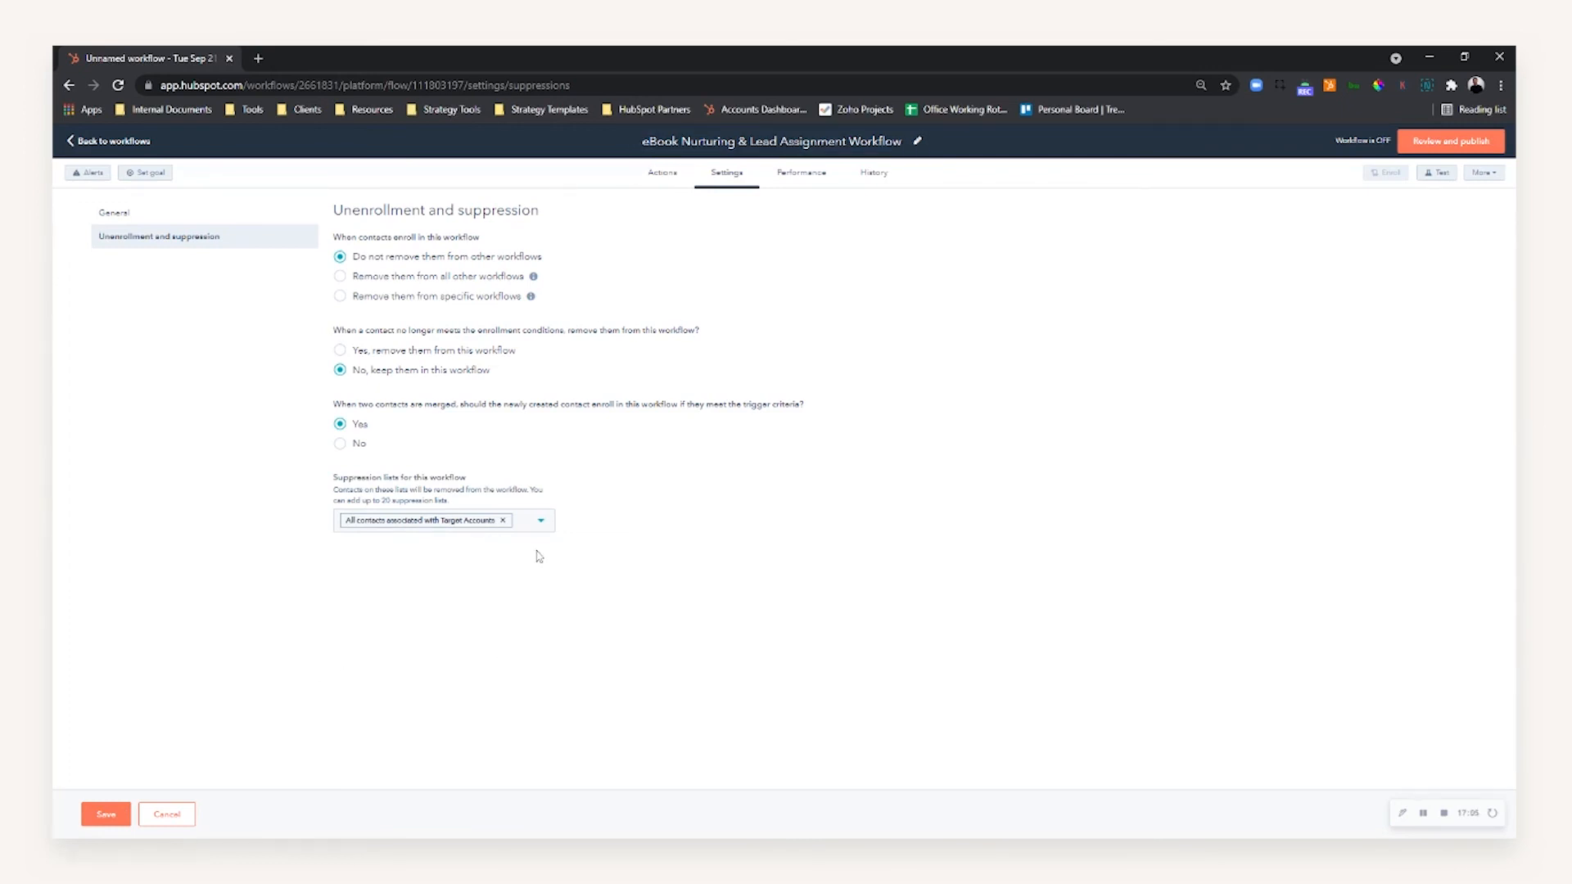
pyautogui.click(503, 521)
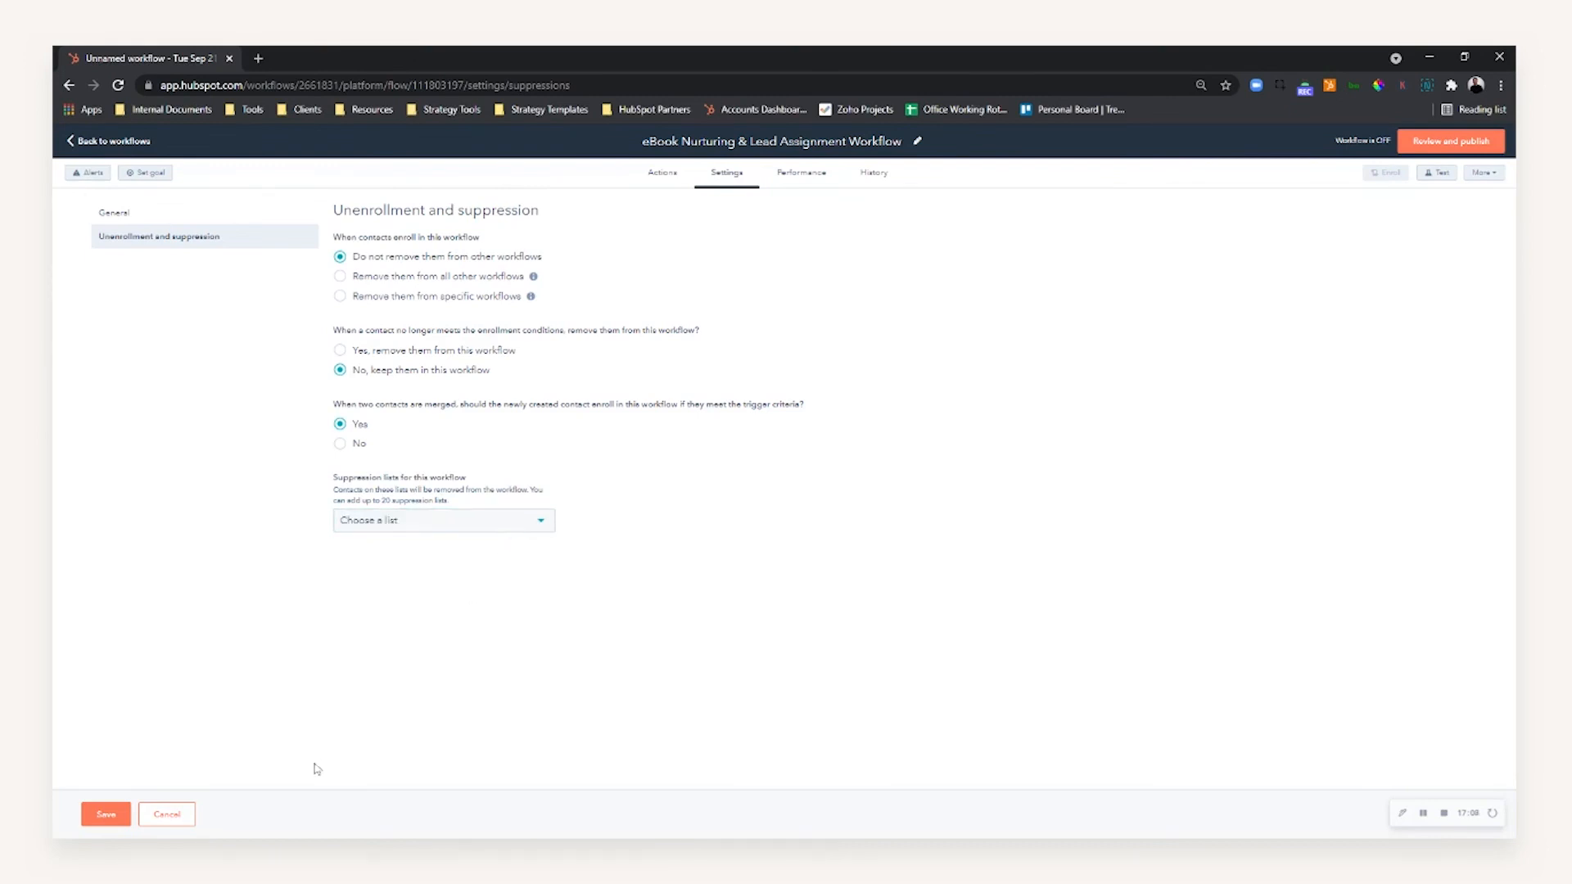
pyautogui.click(112, 825)
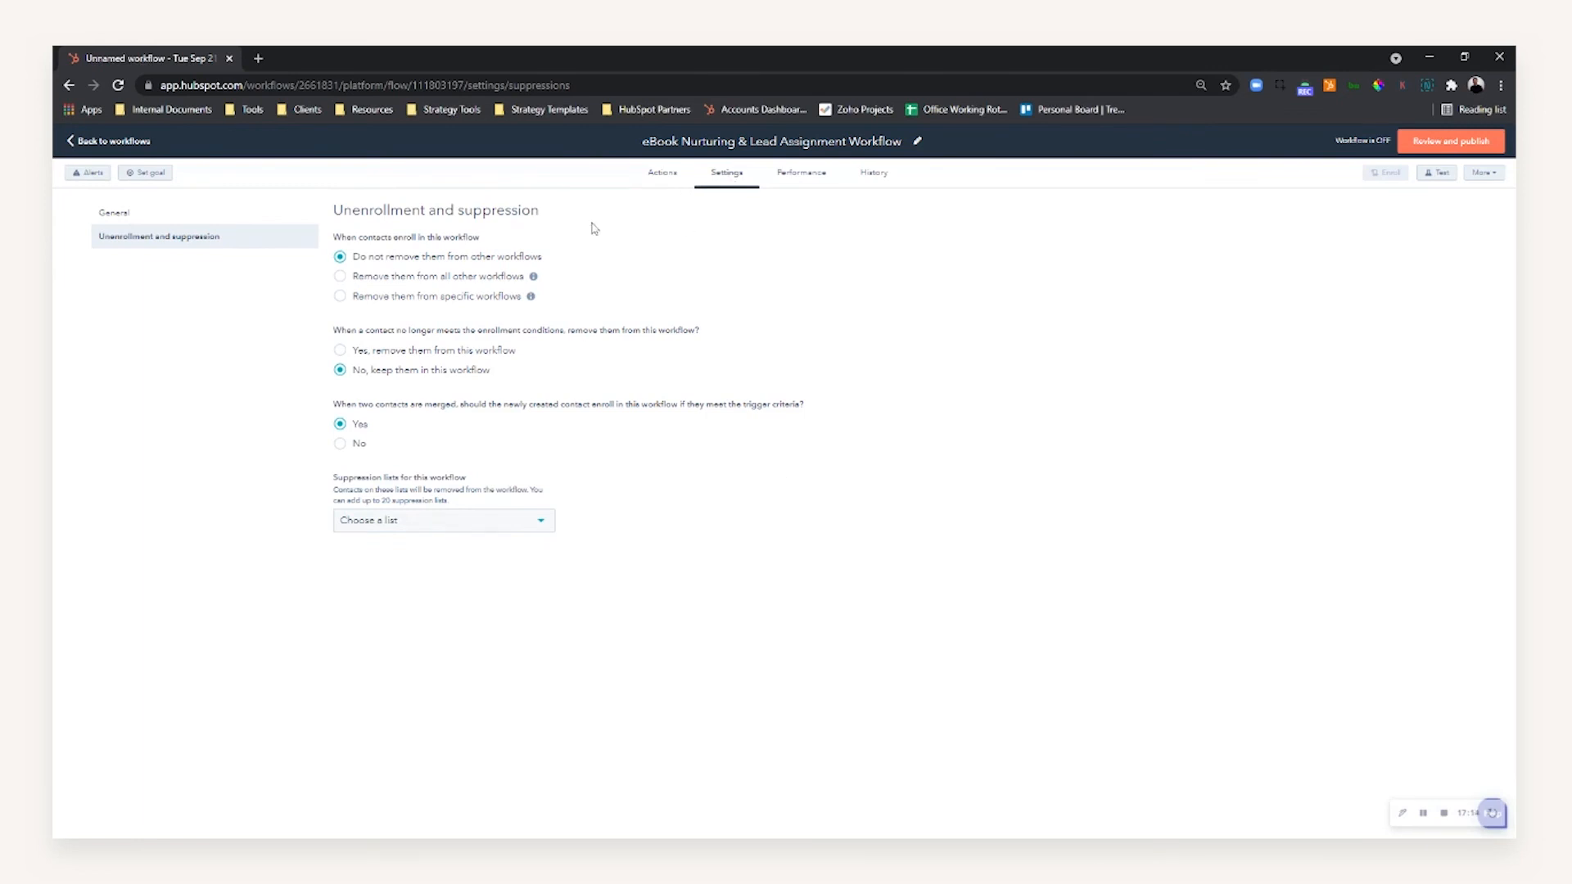
# - Examine the workflow's performance page, including the total unique contacts enrolled metric
pyautogui.click(781, 176)
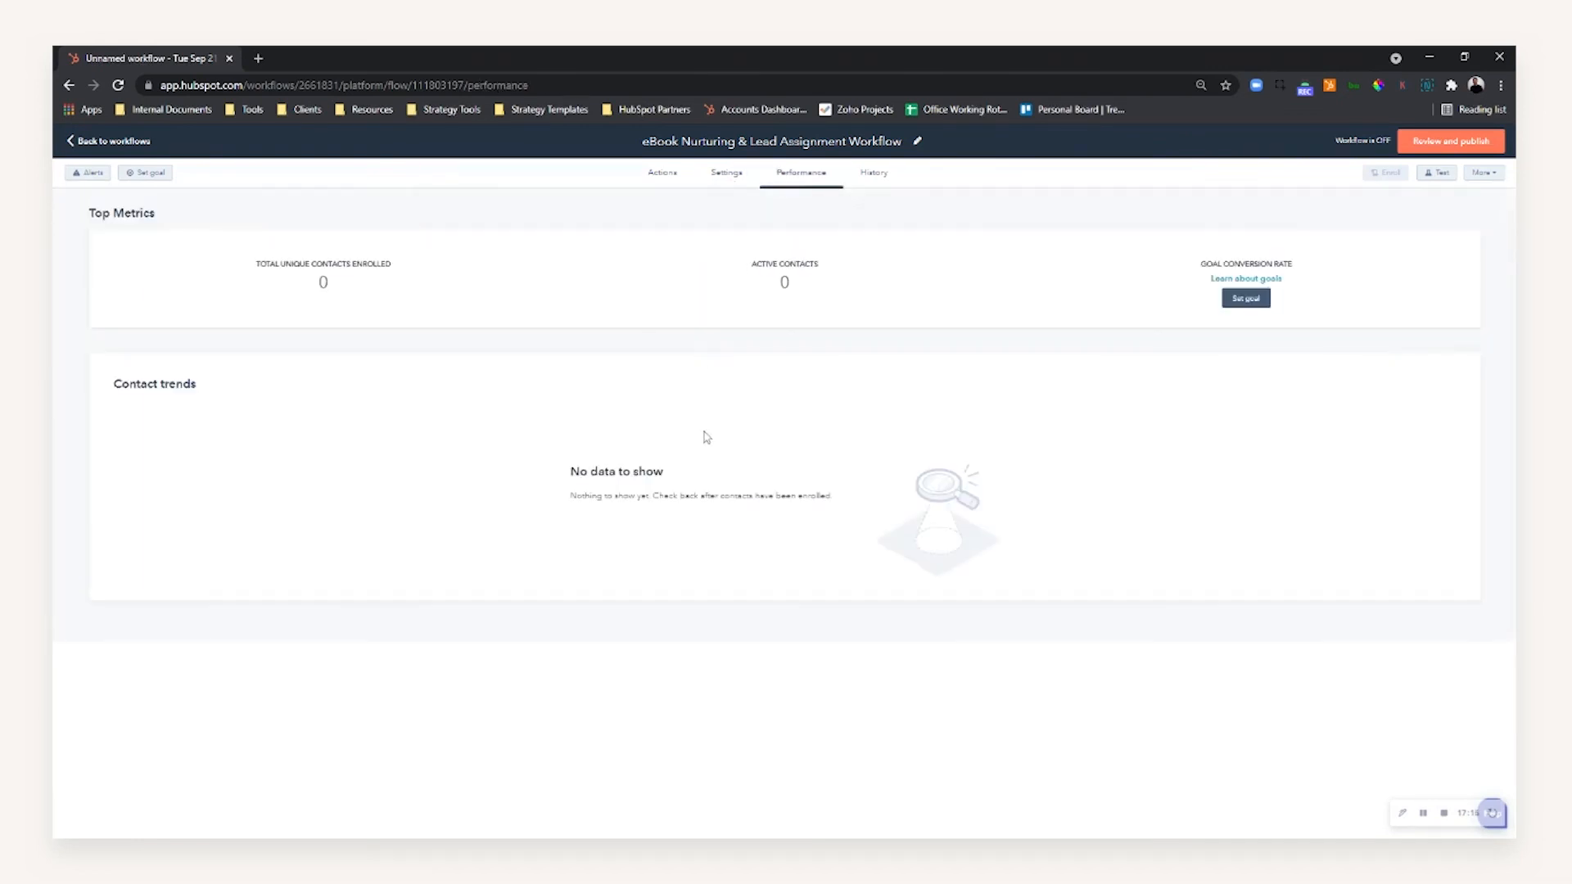
pyautogui.moveTo(269, 264); pyautogui.dragTo(337, 263)
pyautogui.click(336, 263)
pyautogui.click(350, 264)
# - Start a workflow goal with the criterion that the contact has been enrolled in eBook Nurturing & Lead Assignment Workflow
pyautogui.click(145, 173)
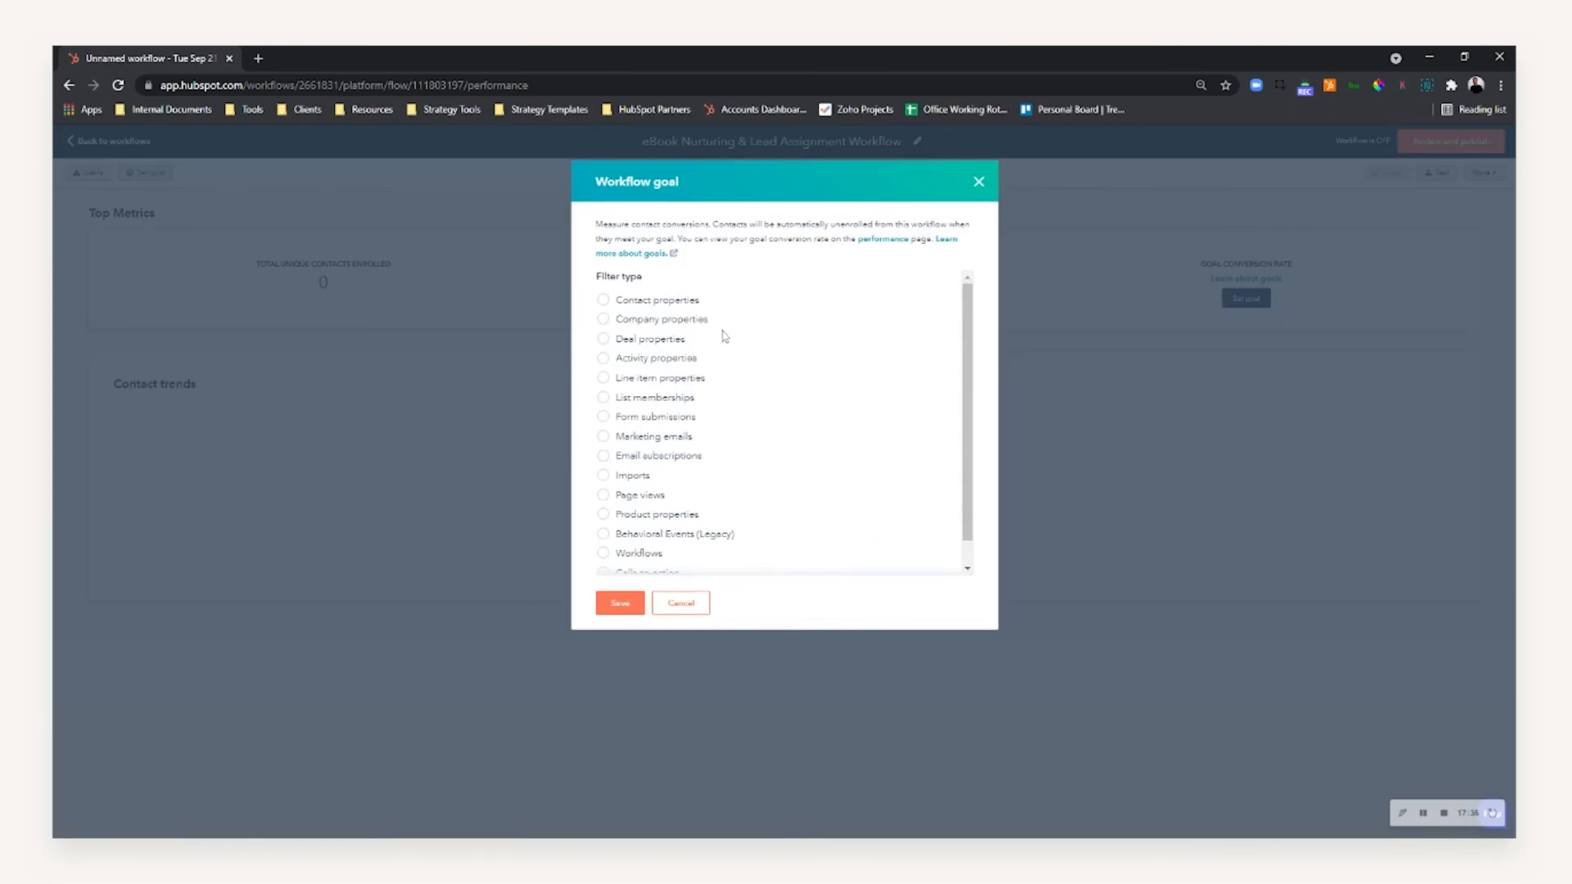
pyautogui.scroll(-1, 661, 417)
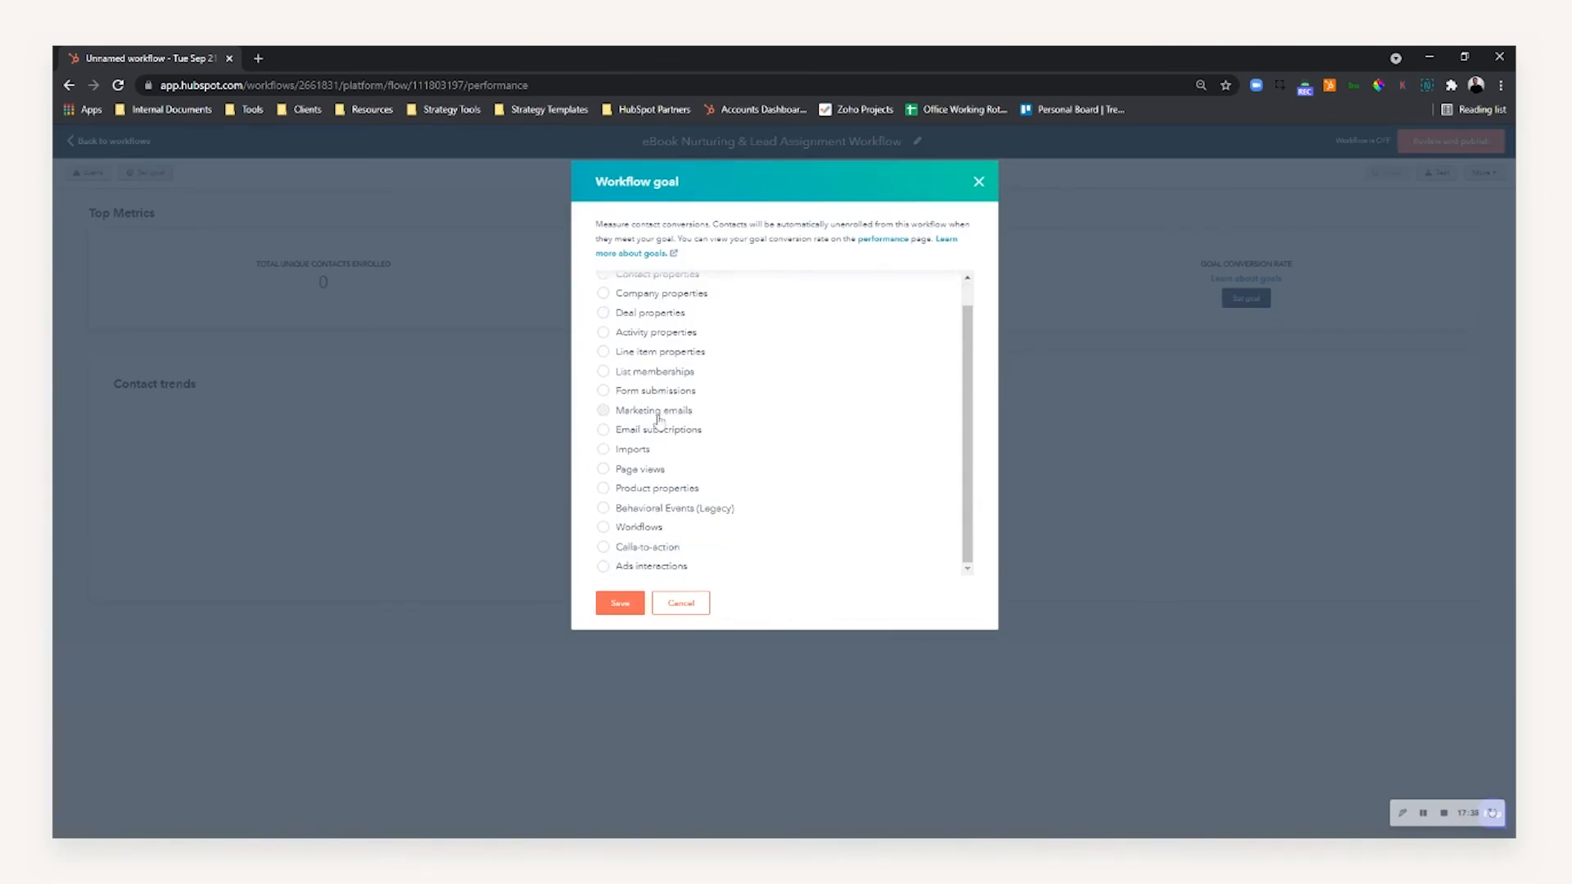
pyautogui.click(655, 532)
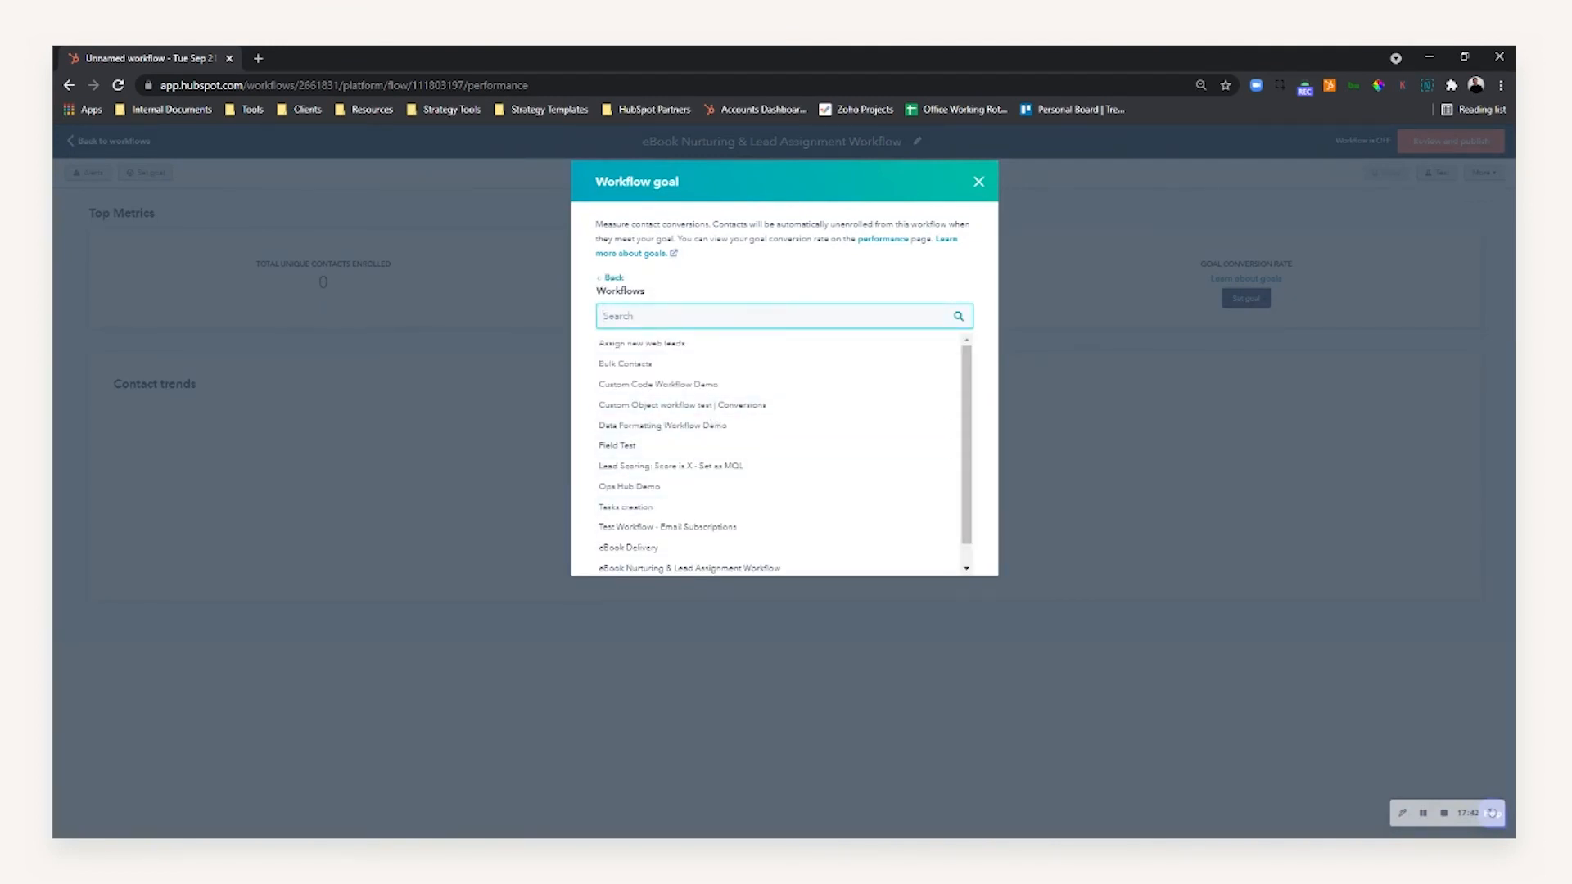
pyautogui.write('wor')
pyautogui.press('BackSpace')
pyautogui.press('BackSpace')
pyautogui.write('ebook')
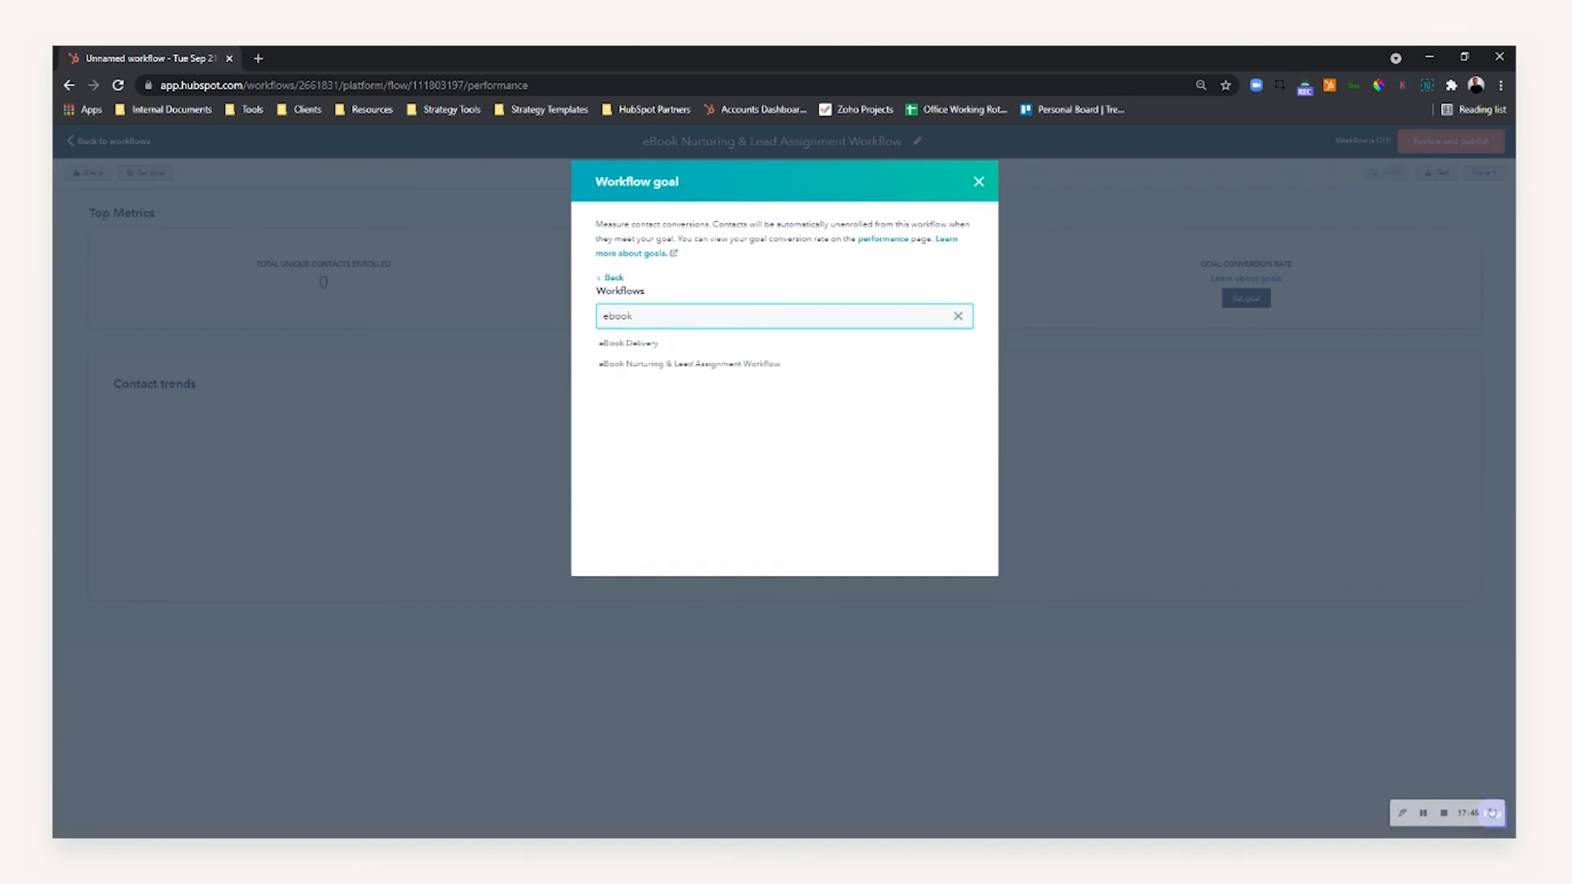
pyautogui.click(652, 363)
pyautogui.click(677, 406)
pyautogui.click(624, 493)
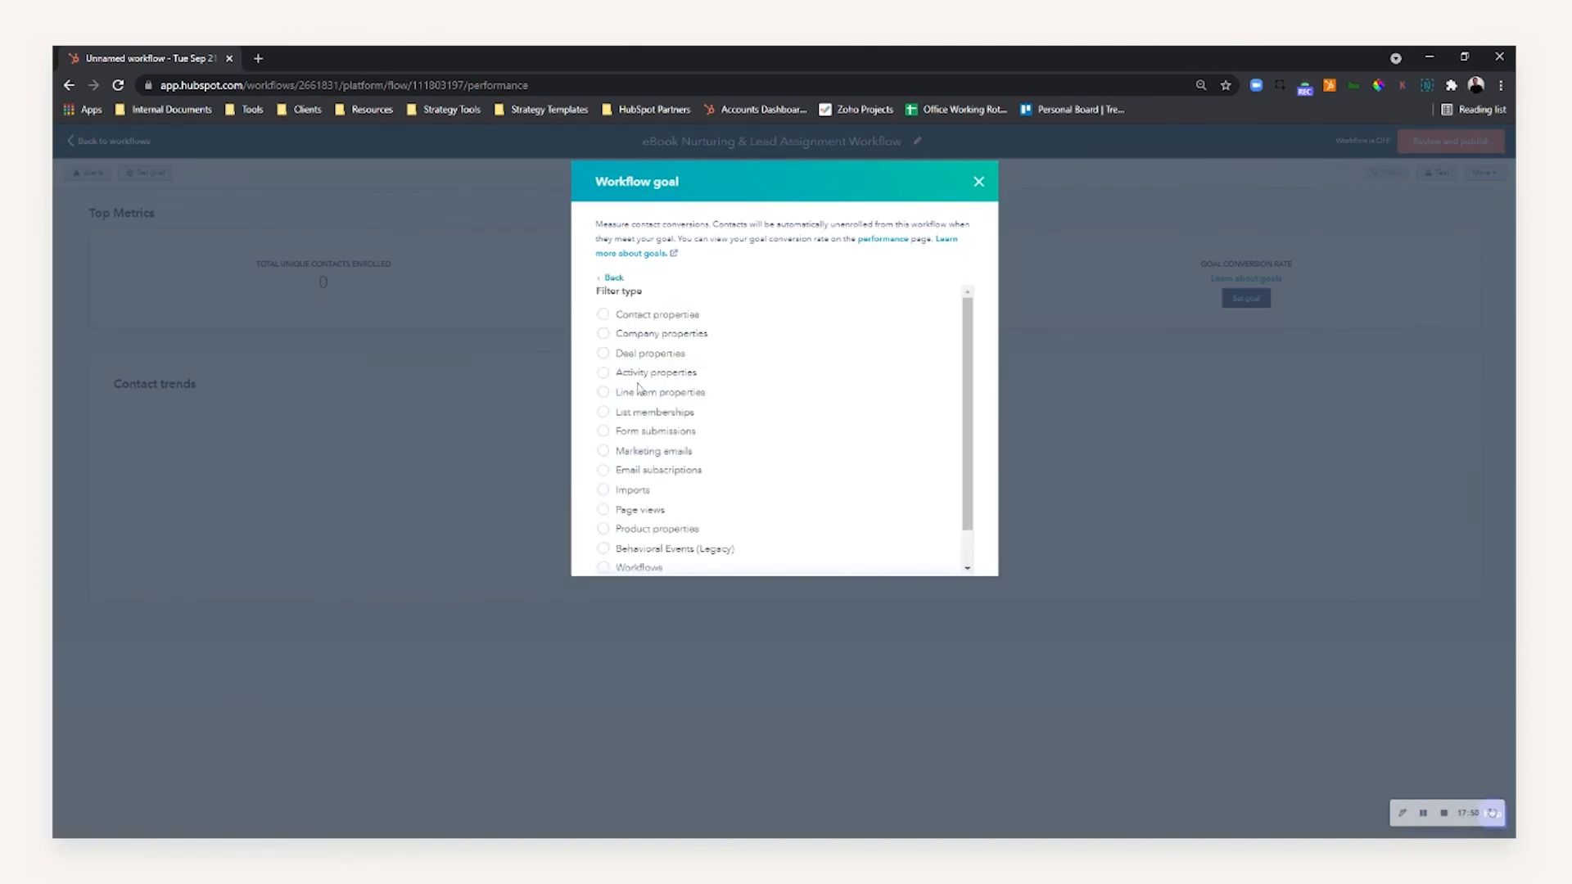
# - Add the contact property criterion "Associated deals is known" to the goal and save the goal
pyautogui.click(655, 317)
pyautogui.write('associate')
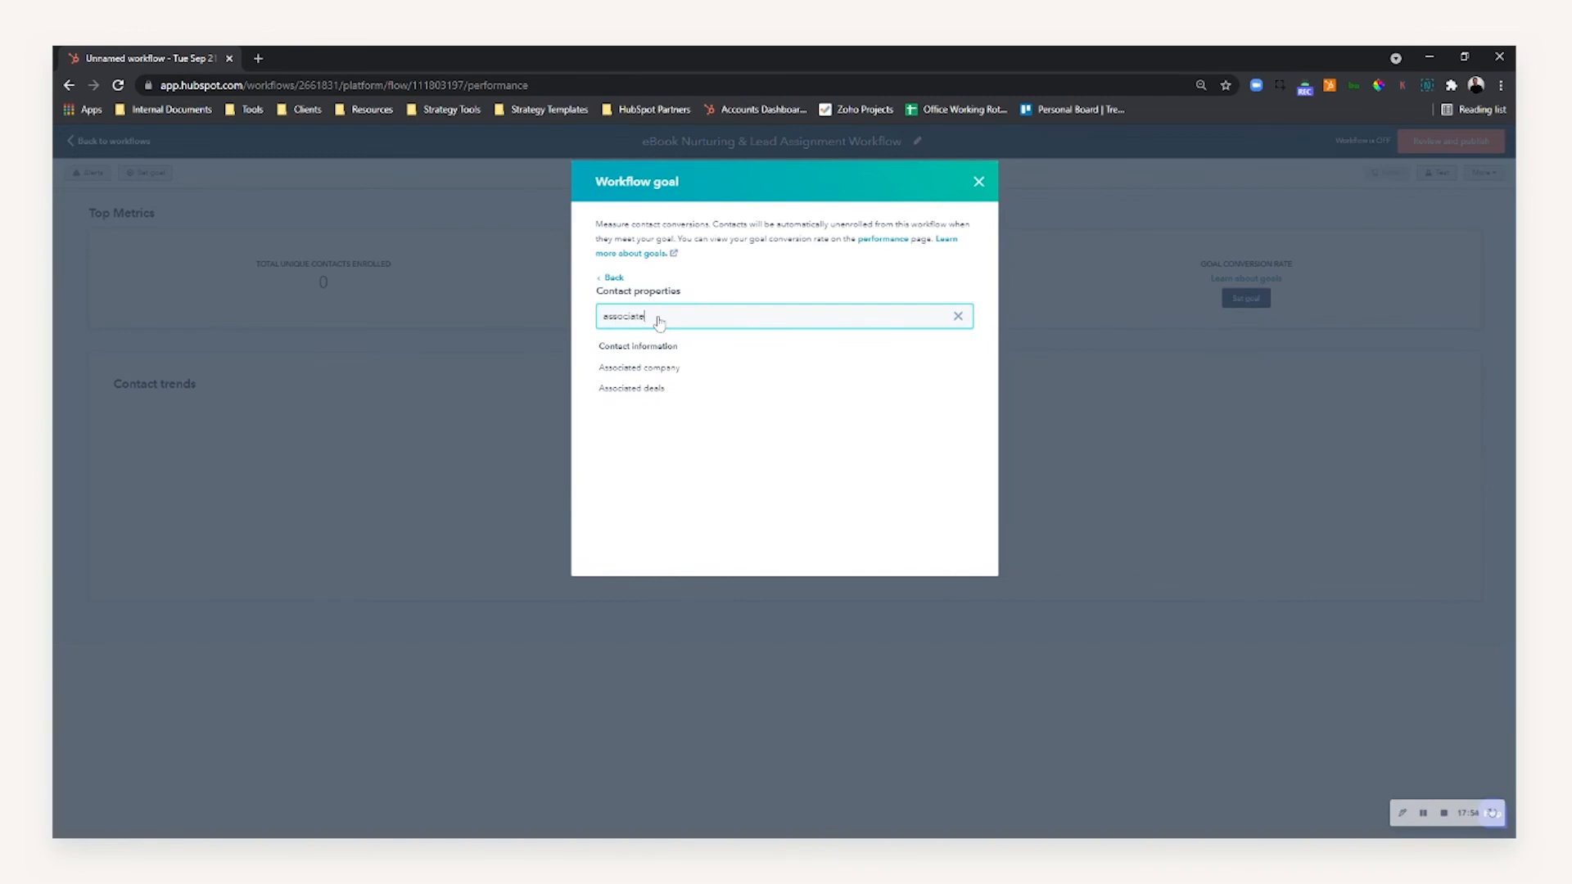
pyautogui.click(655, 388)
pyautogui.click(655, 460)
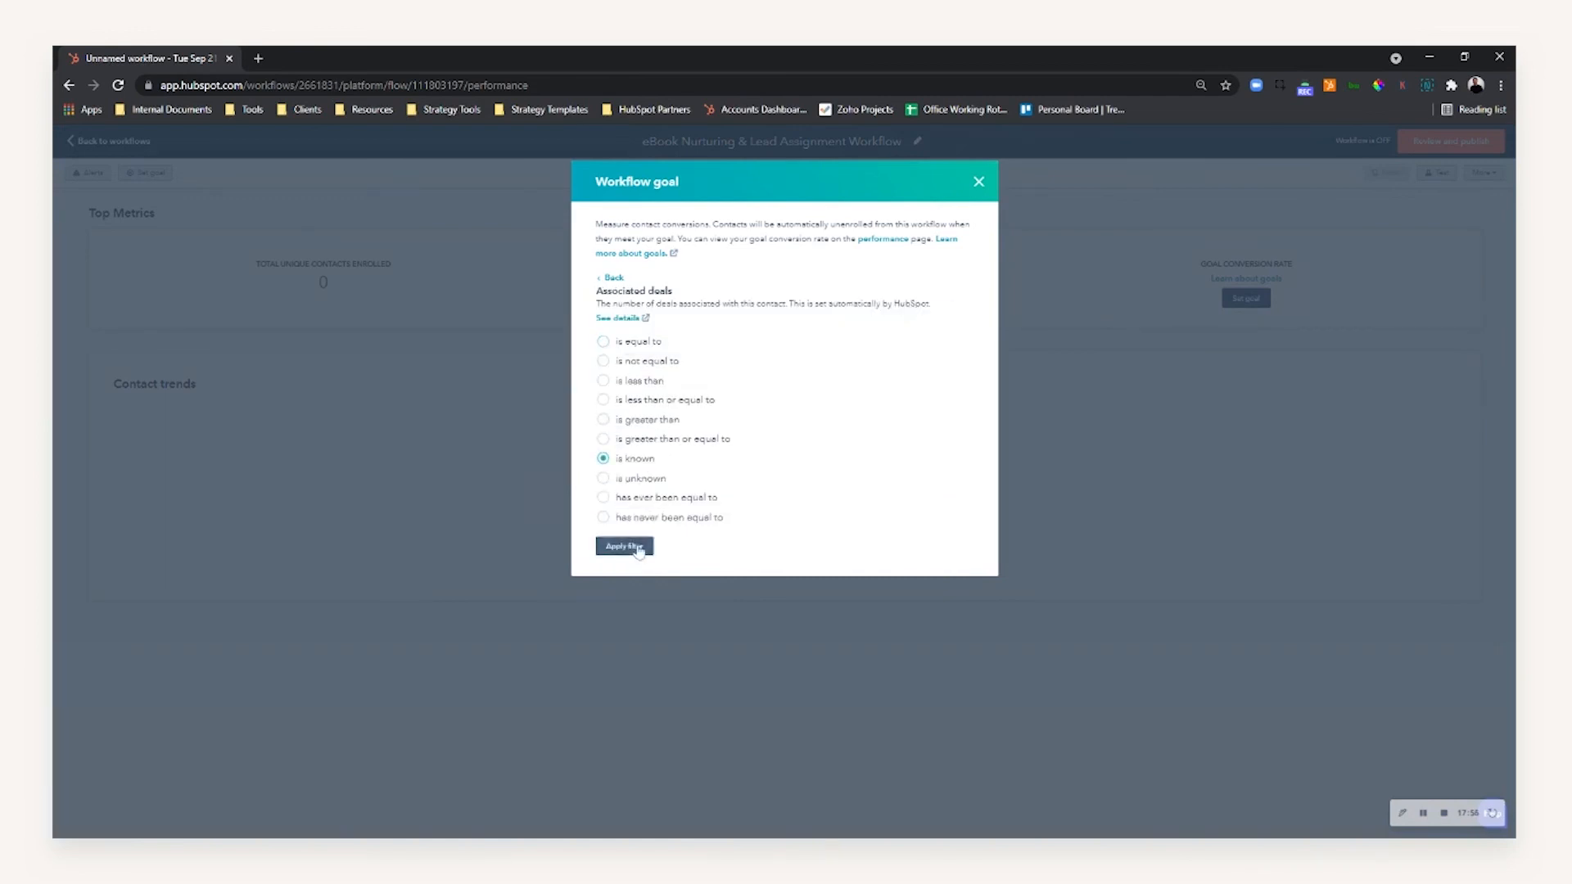
pyautogui.click(637, 548)
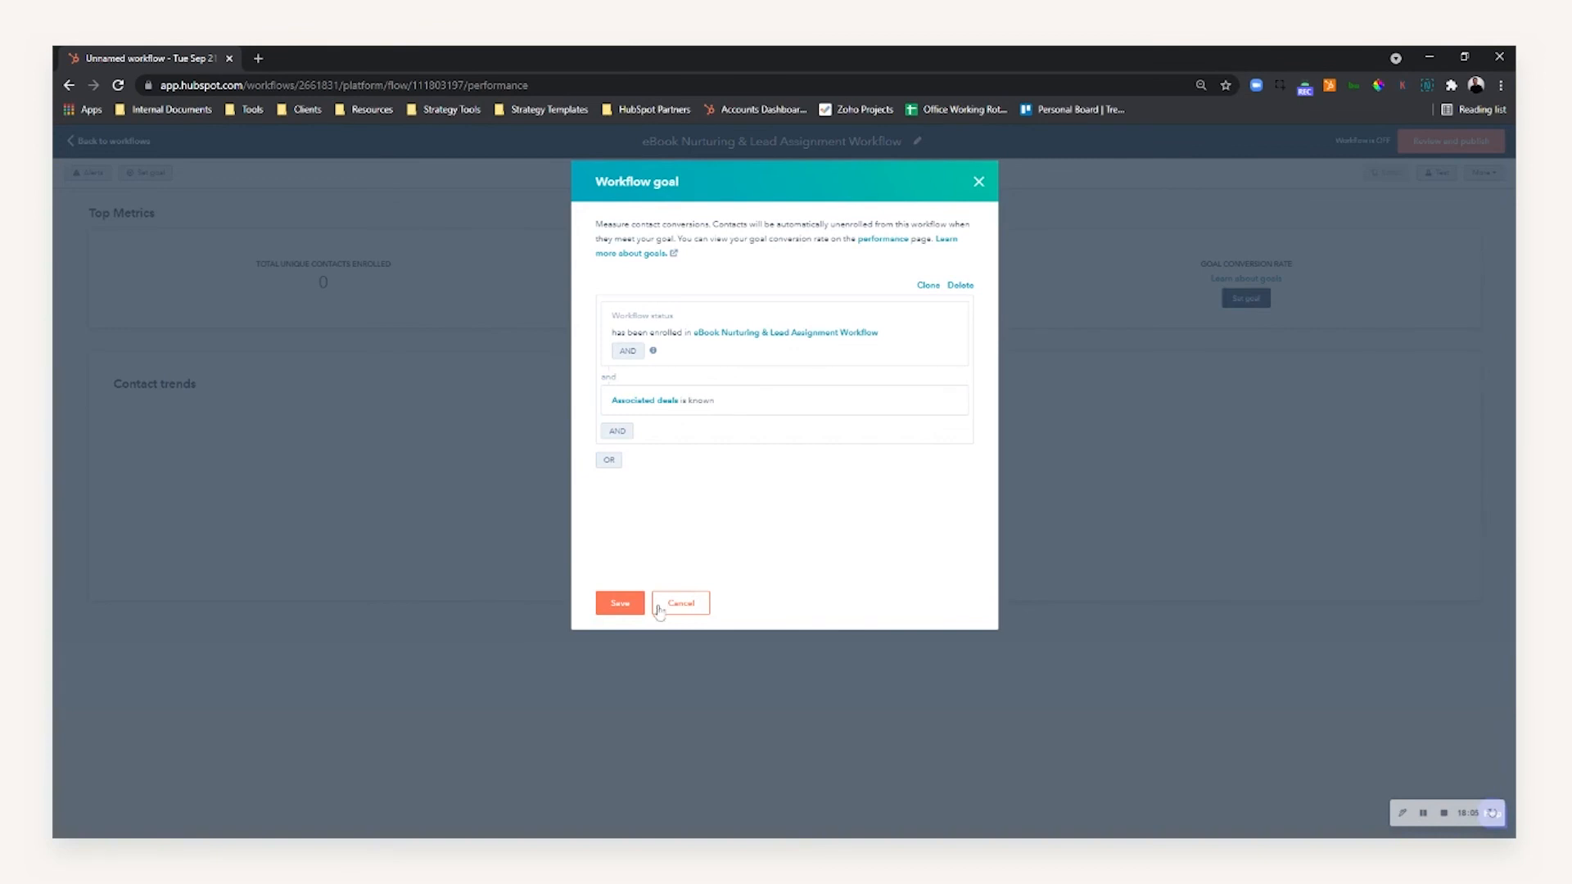
pyautogui.click(630, 607)
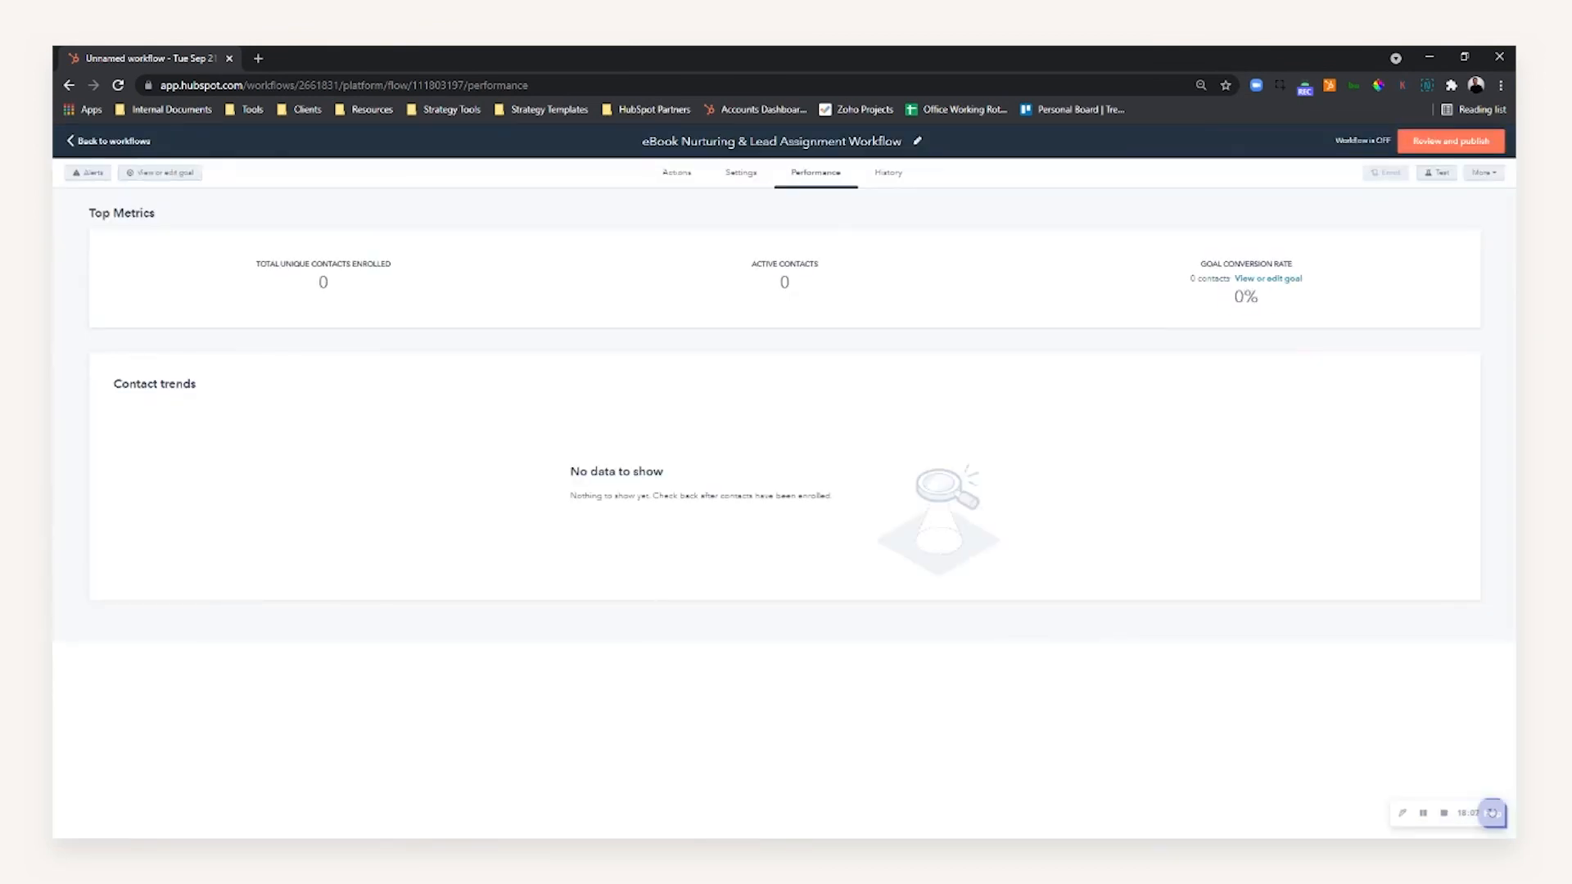
# - Examine the goal conversion rate among the workflow's top performance metrics
pyautogui.tripleClick(1240, 297)
pyautogui.click(816, 317)
pyautogui.moveTo(1227, 264); pyautogui.dragTo(1260, 264)
# - Examine the action logs in the workflow's history, including the date range presets and event filter options
pyautogui.click(887, 175)
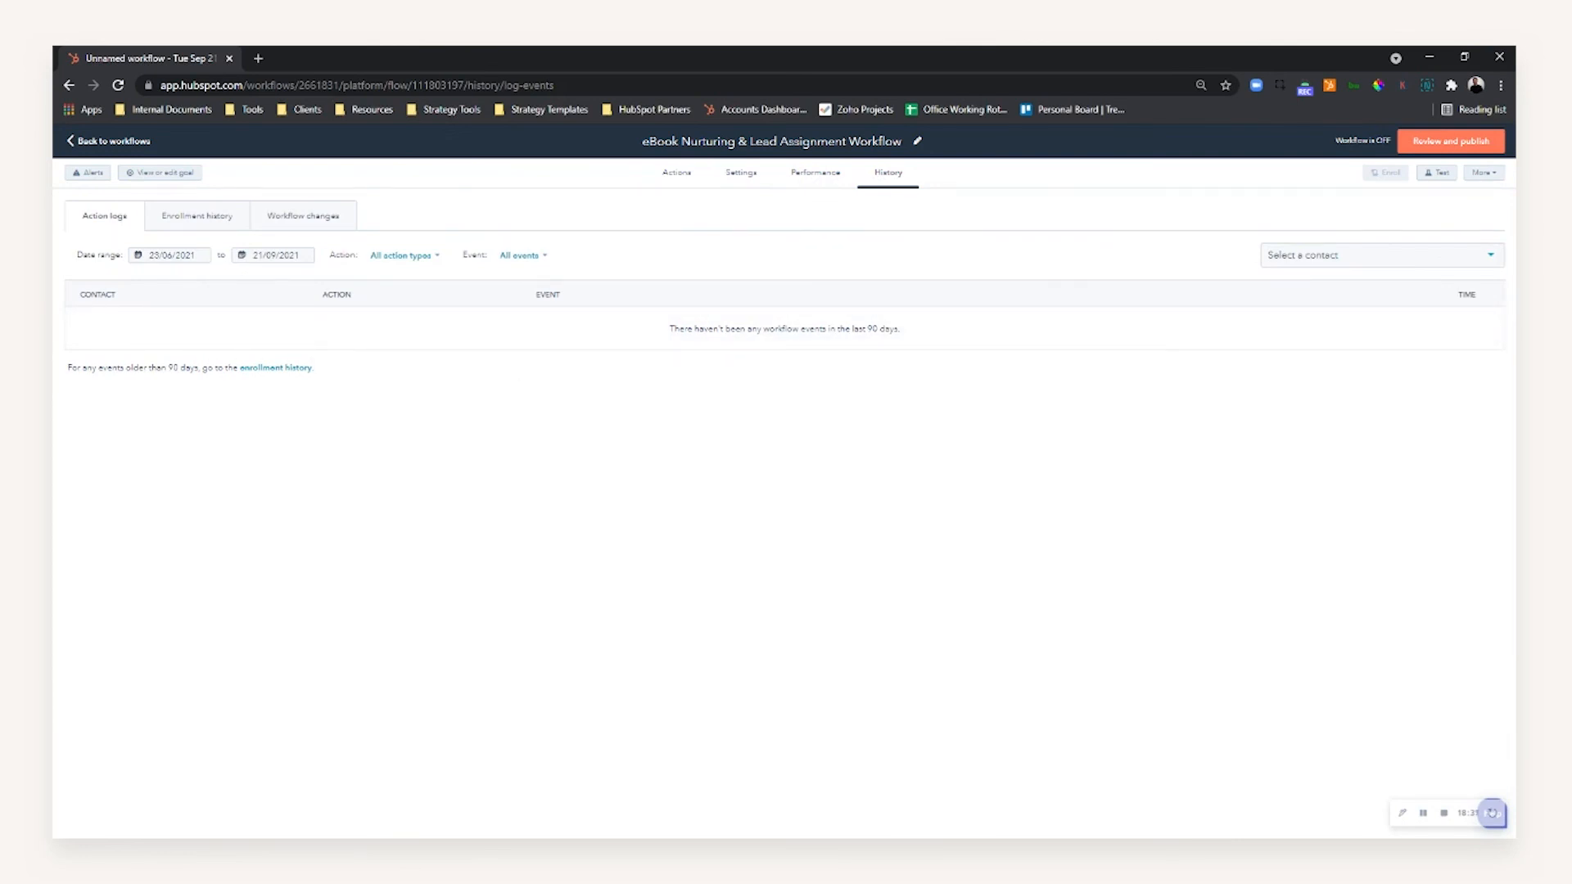
pyautogui.click(192, 256)
pyautogui.click(172, 273)
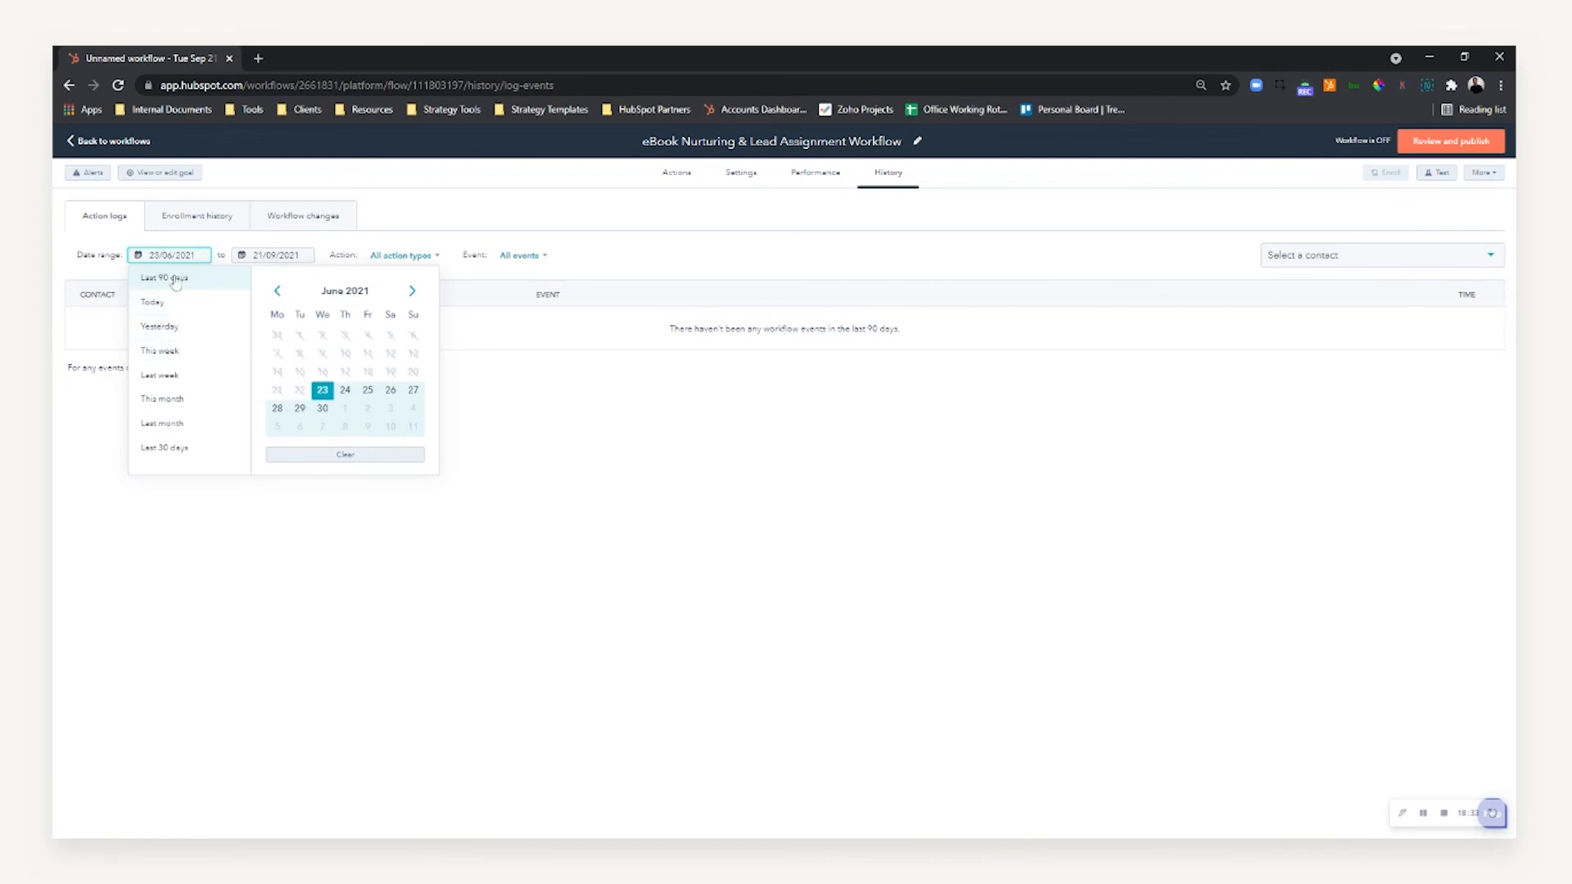
pyautogui.click(519, 256)
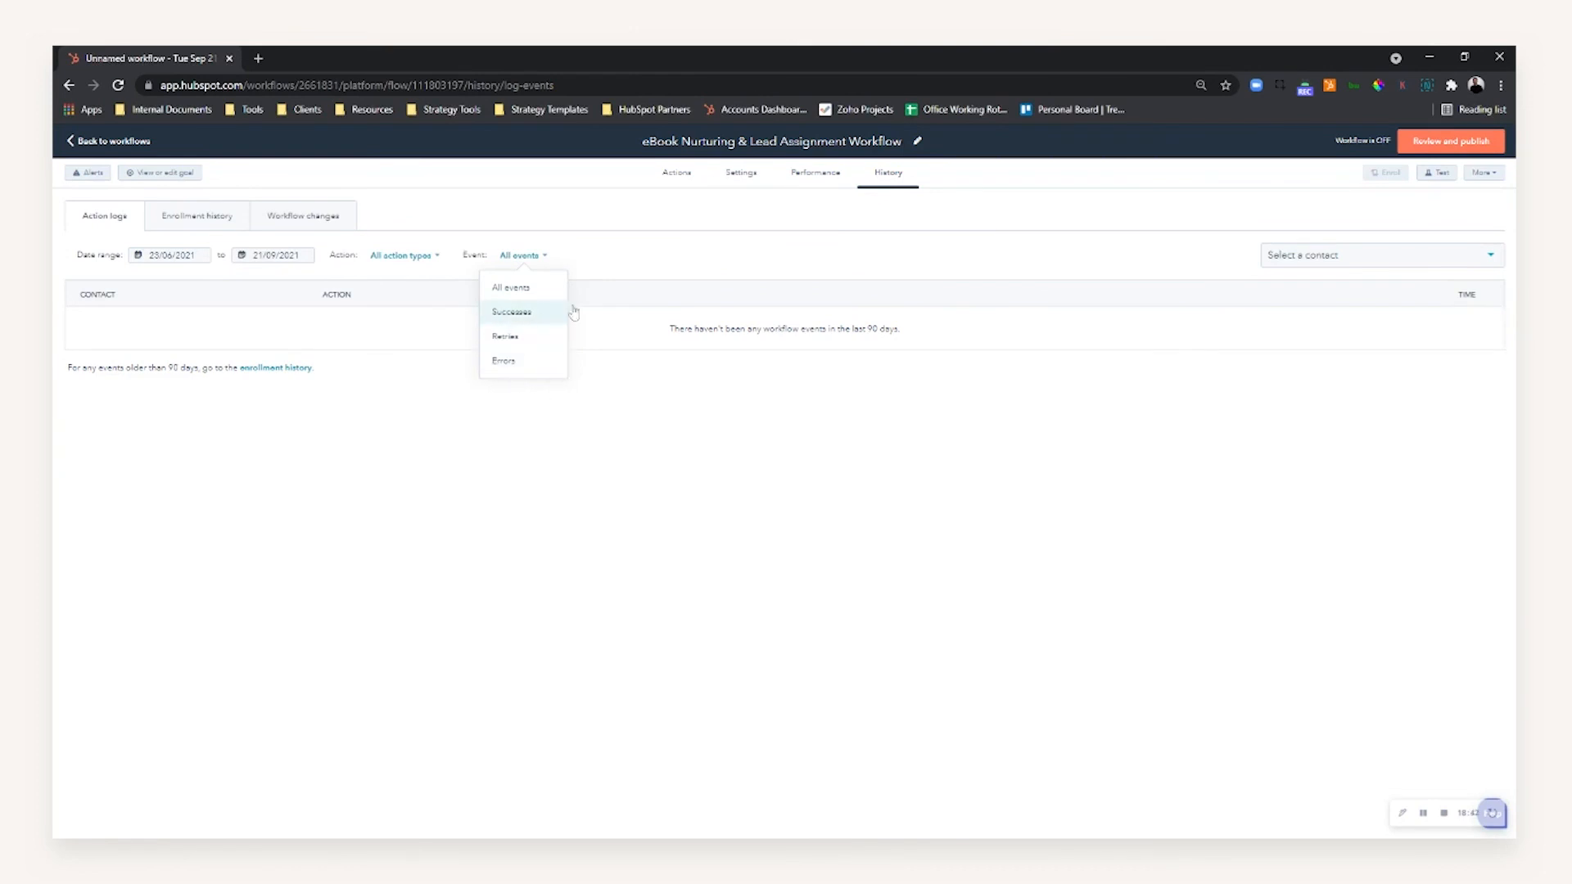
pyautogui.click(671, 245)
# - Examine the workflow's enrollment history and its log of workflow changes
pyautogui.click(214, 224)
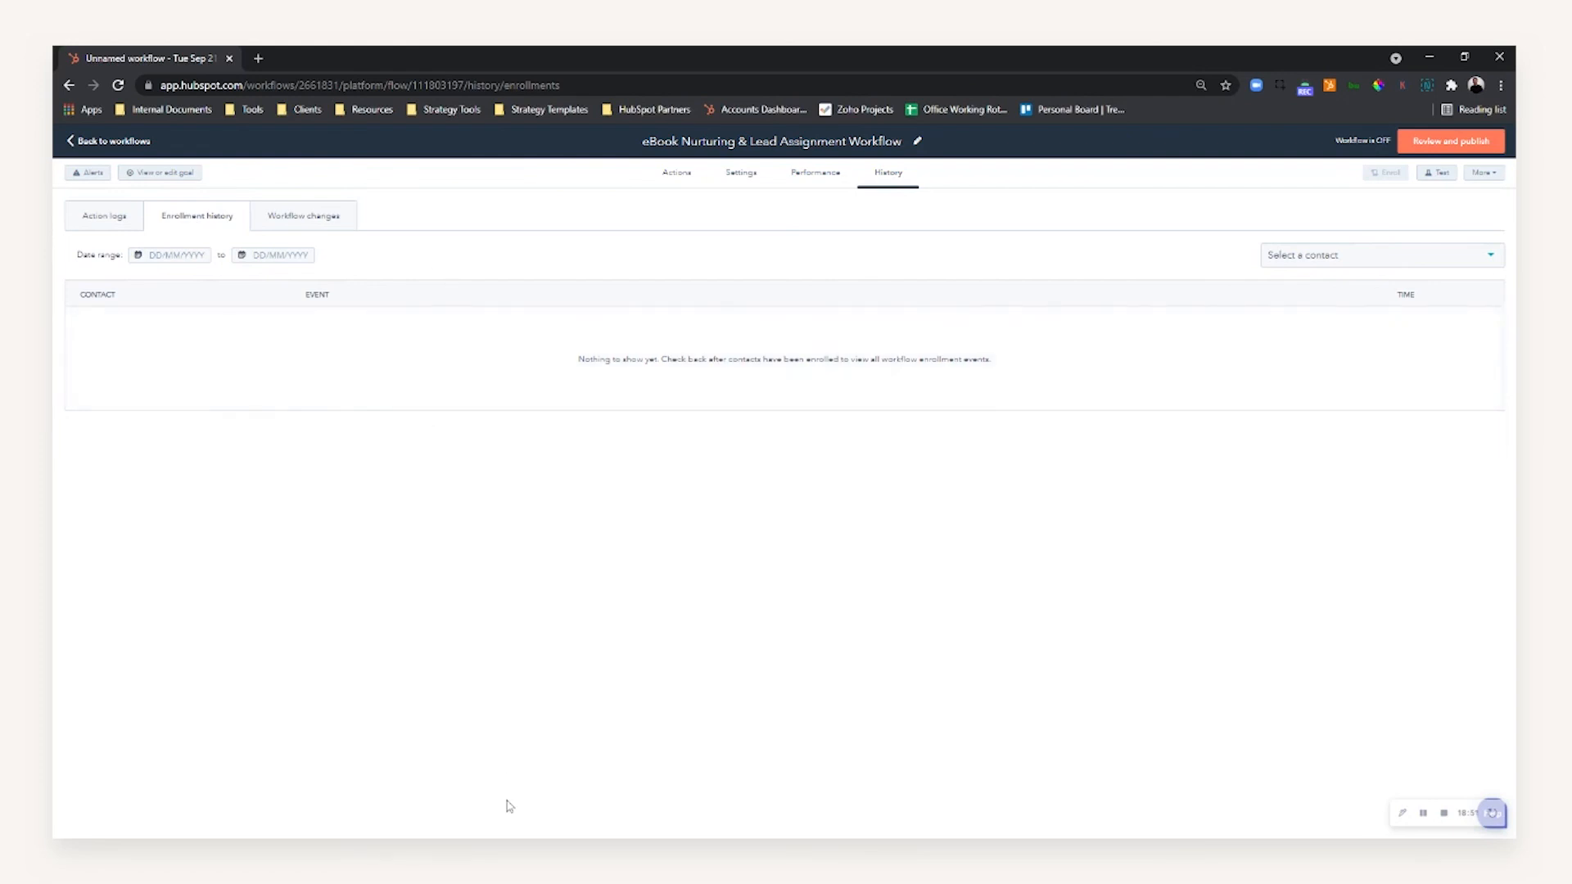
pyautogui.click(316, 229)
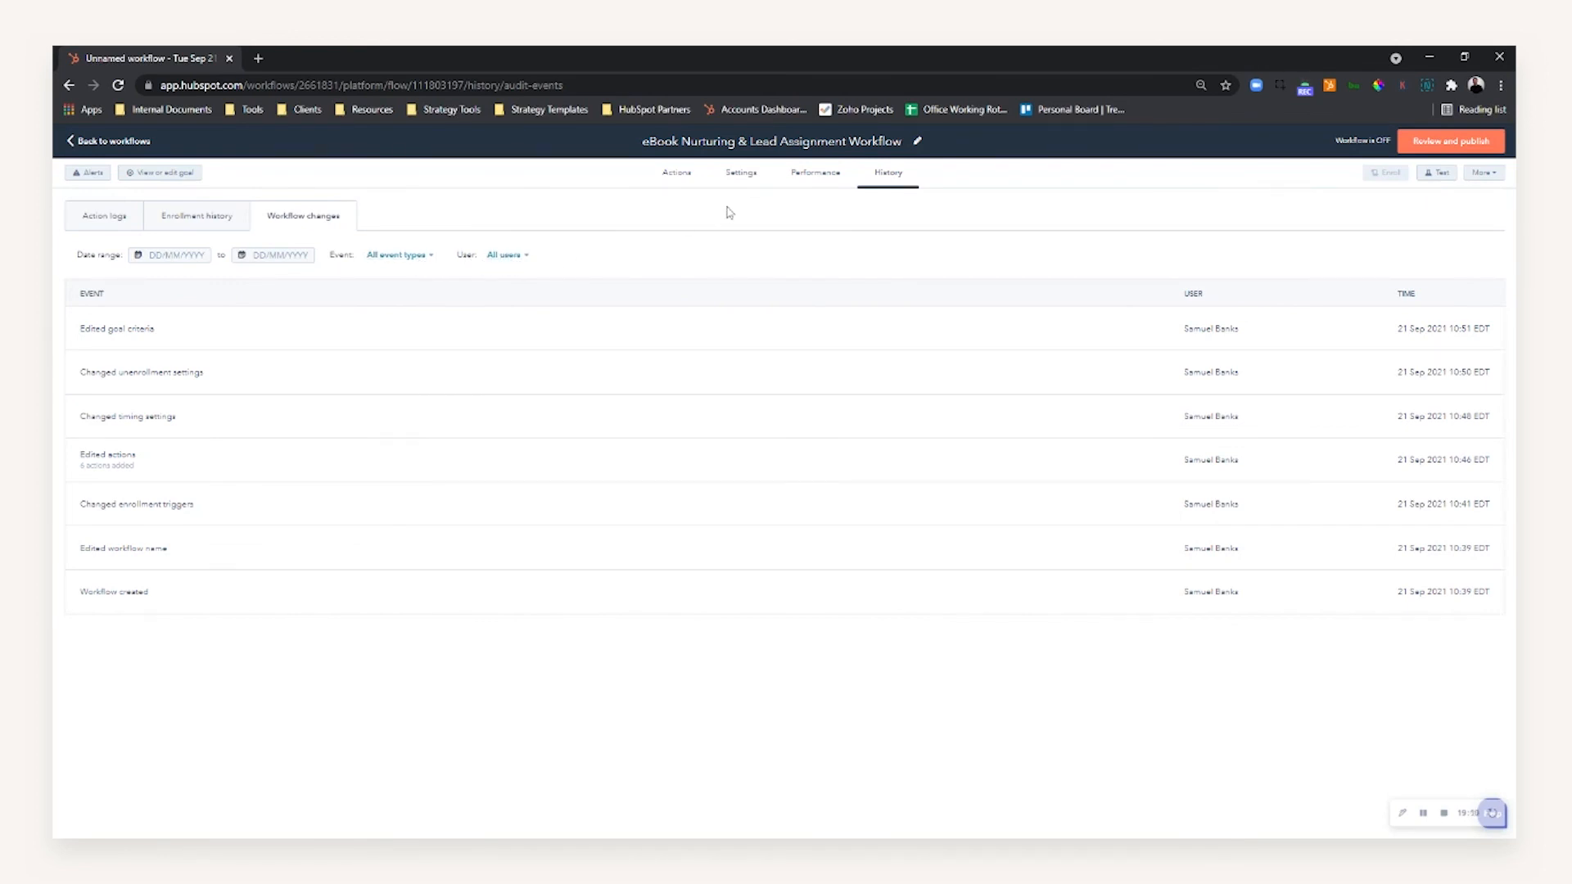
pyautogui.click(1483, 173)
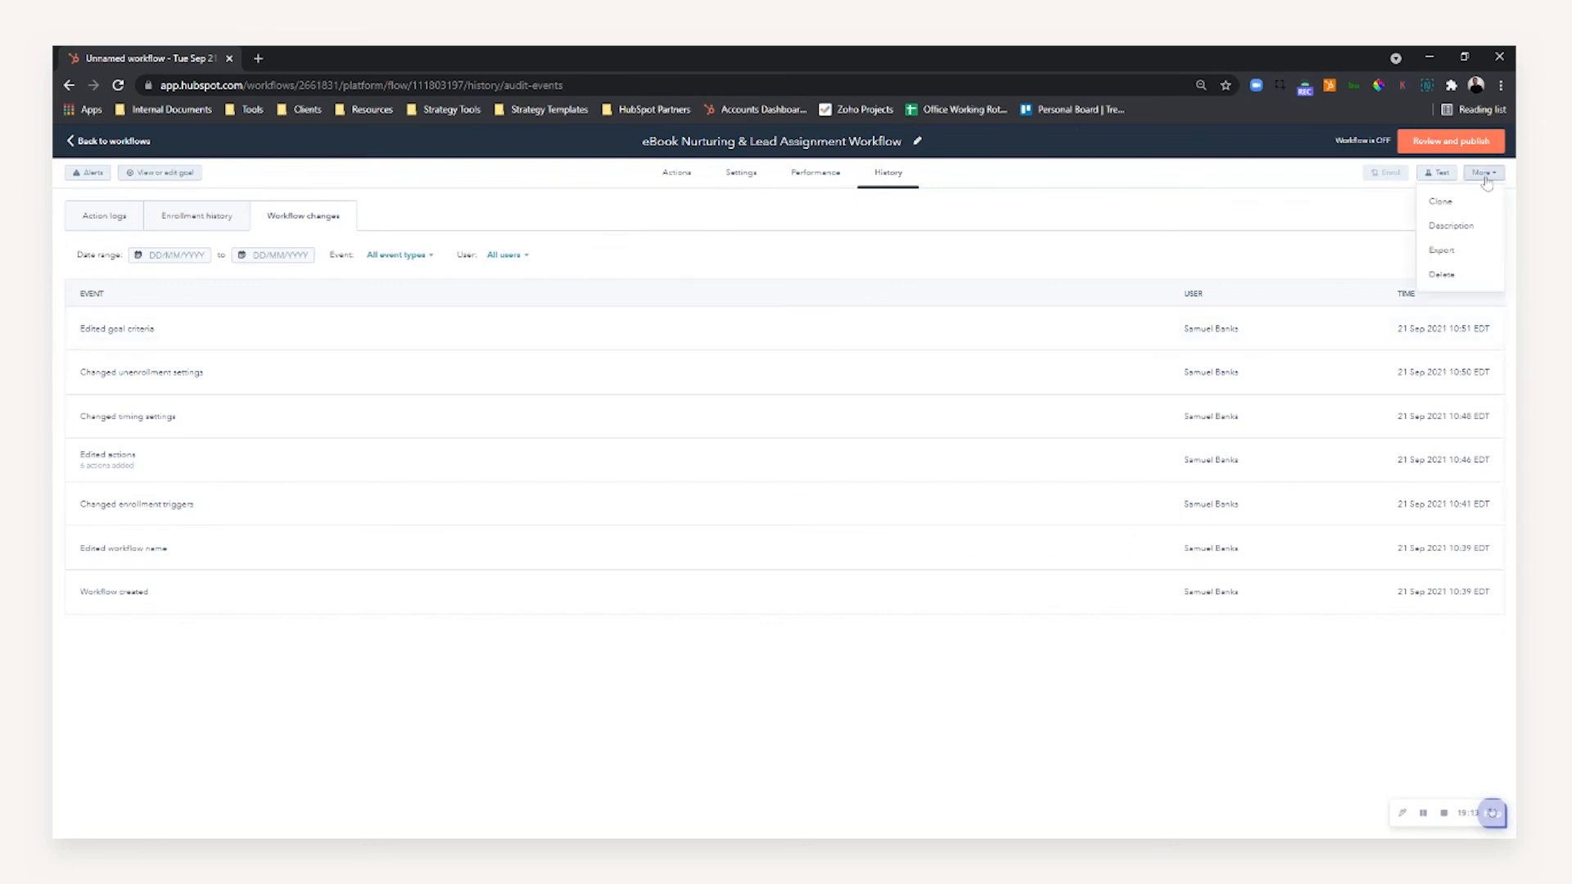
pyautogui.click(1485, 175)
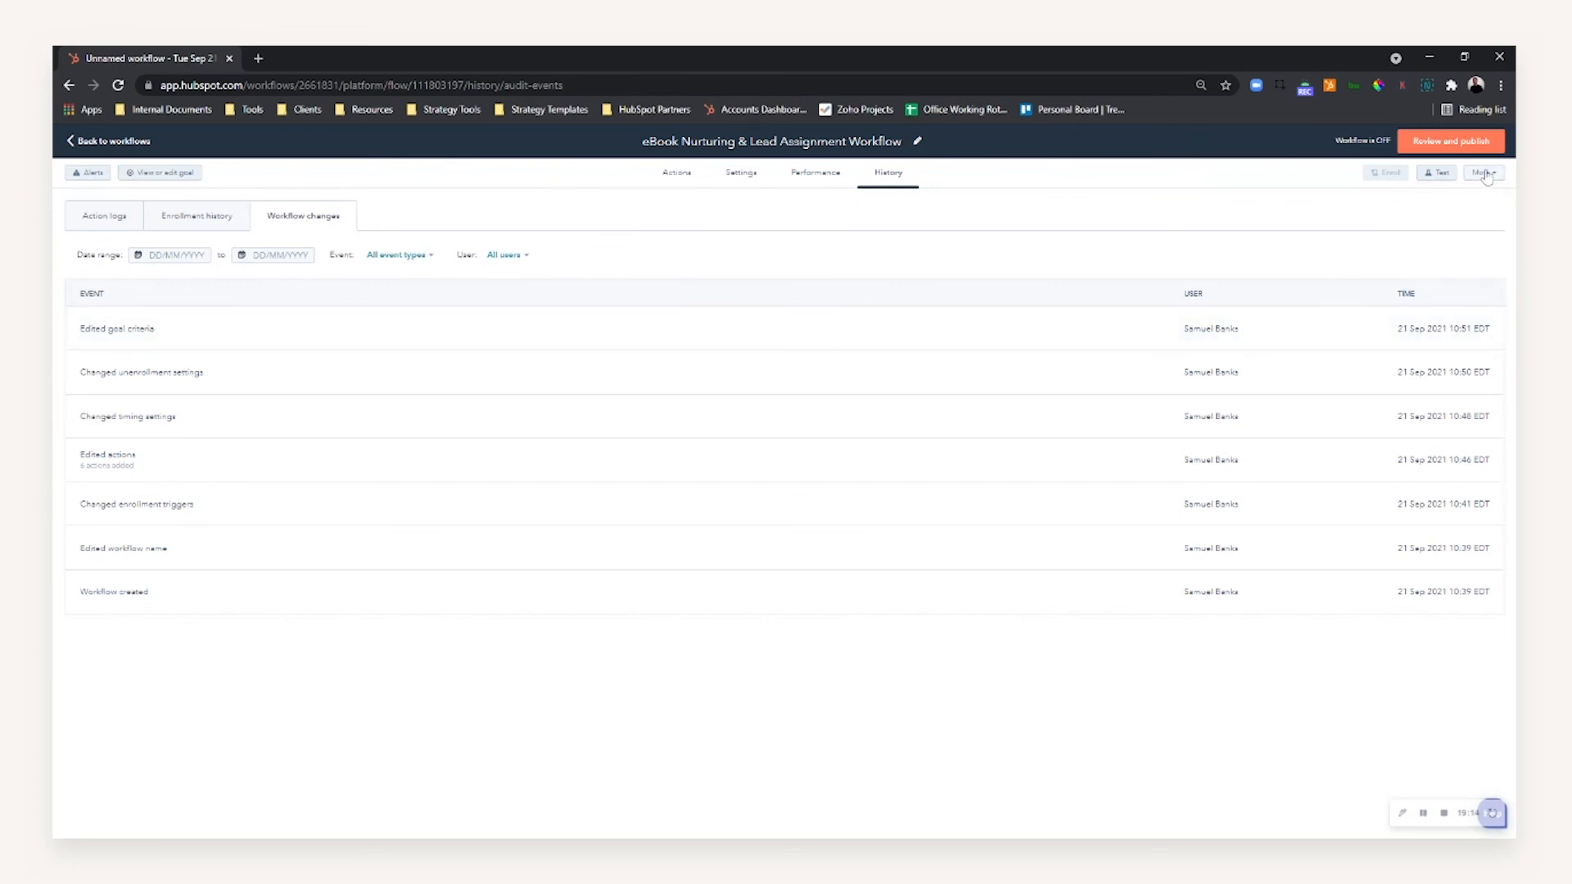
# - Open the workflow's review before turning it on and examine the number of existing contacts meeting the trigger criteria
pyautogui.click(1451, 141)
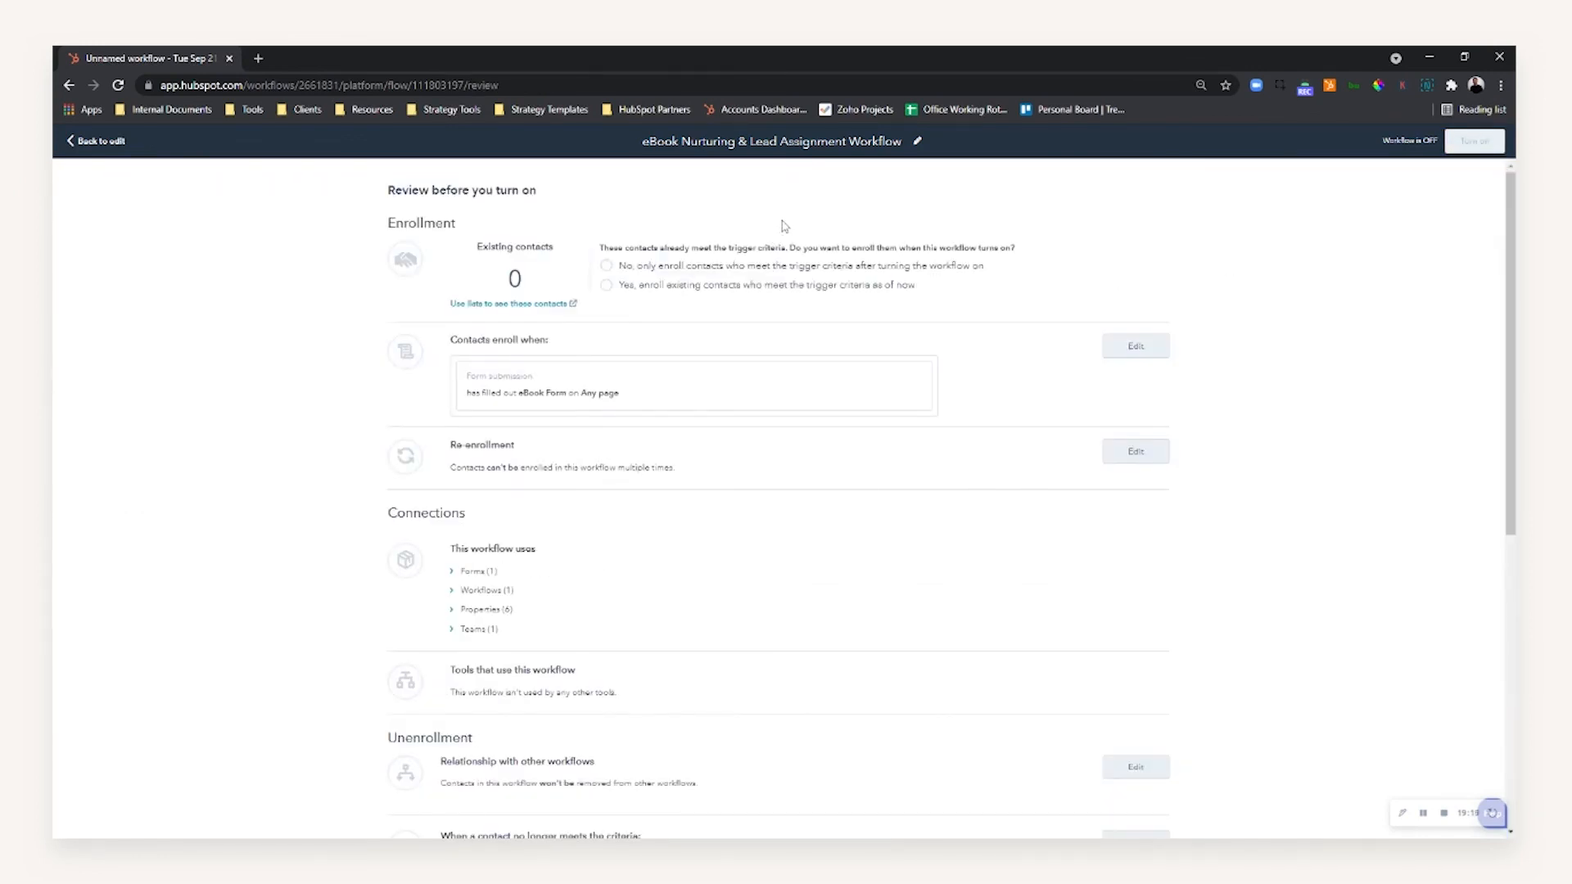
pyautogui.moveTo(509, 277); pyautogui.dragTo(532, 247)
pyautogui.click(527, 273)
pyautogui.click(534, 249)
pyautogui.moveTo(507, 278); pyautogui.dragTo(528, 279)
pyautogui.click(532, 279)
pyautogui.click(528, 279)
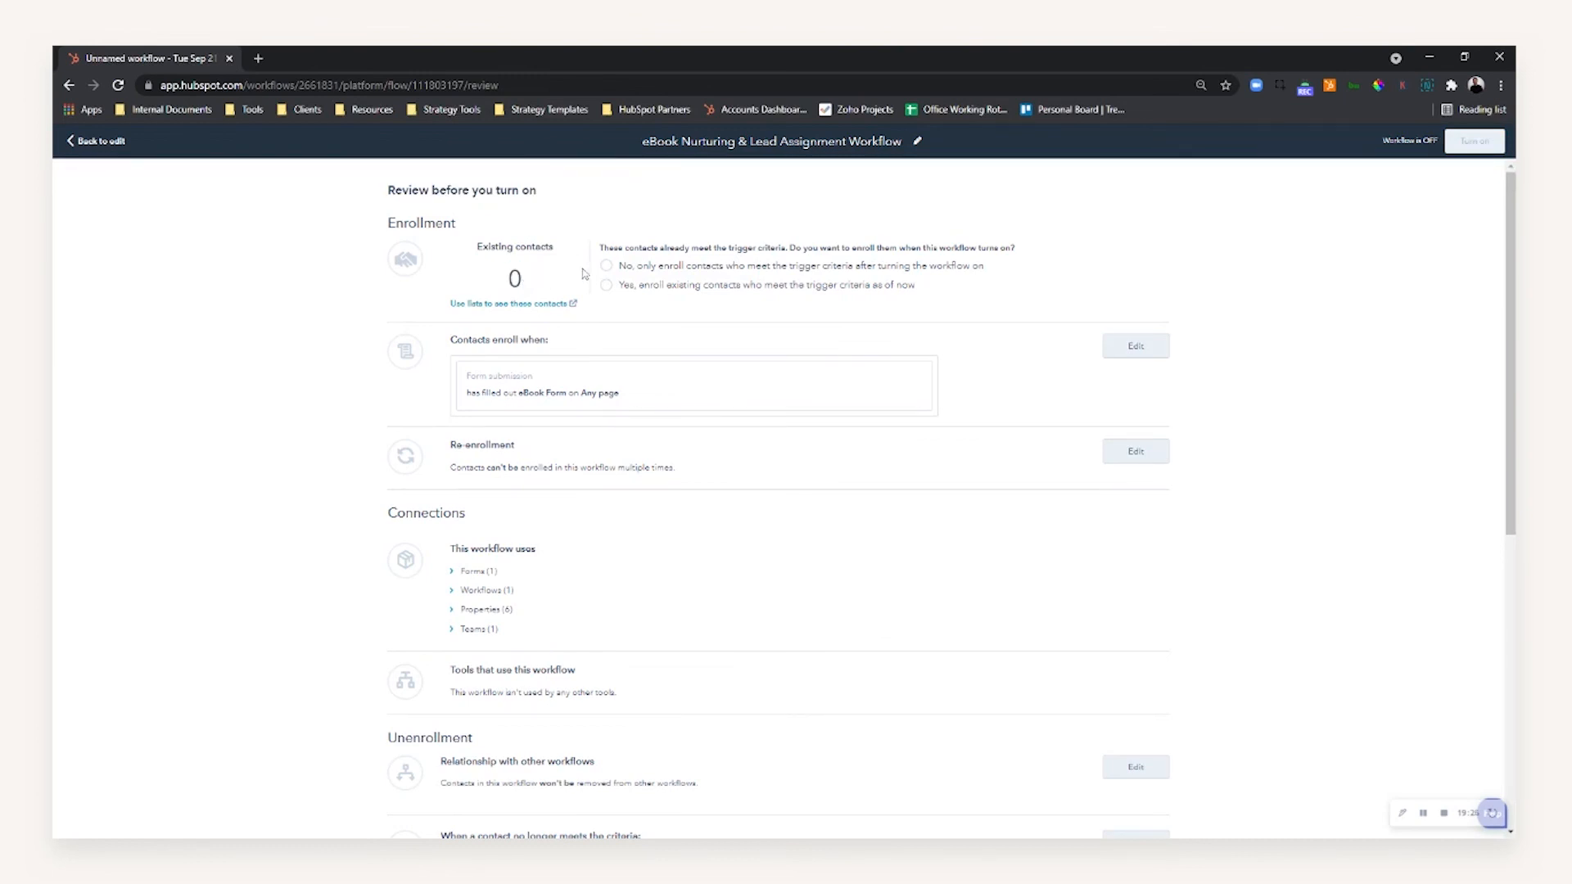
# - Choose to enroll only contacts who meet the trigger criteria after turning the workflow on, and look over the remaining review sections
pyautogui.click(672, 293)
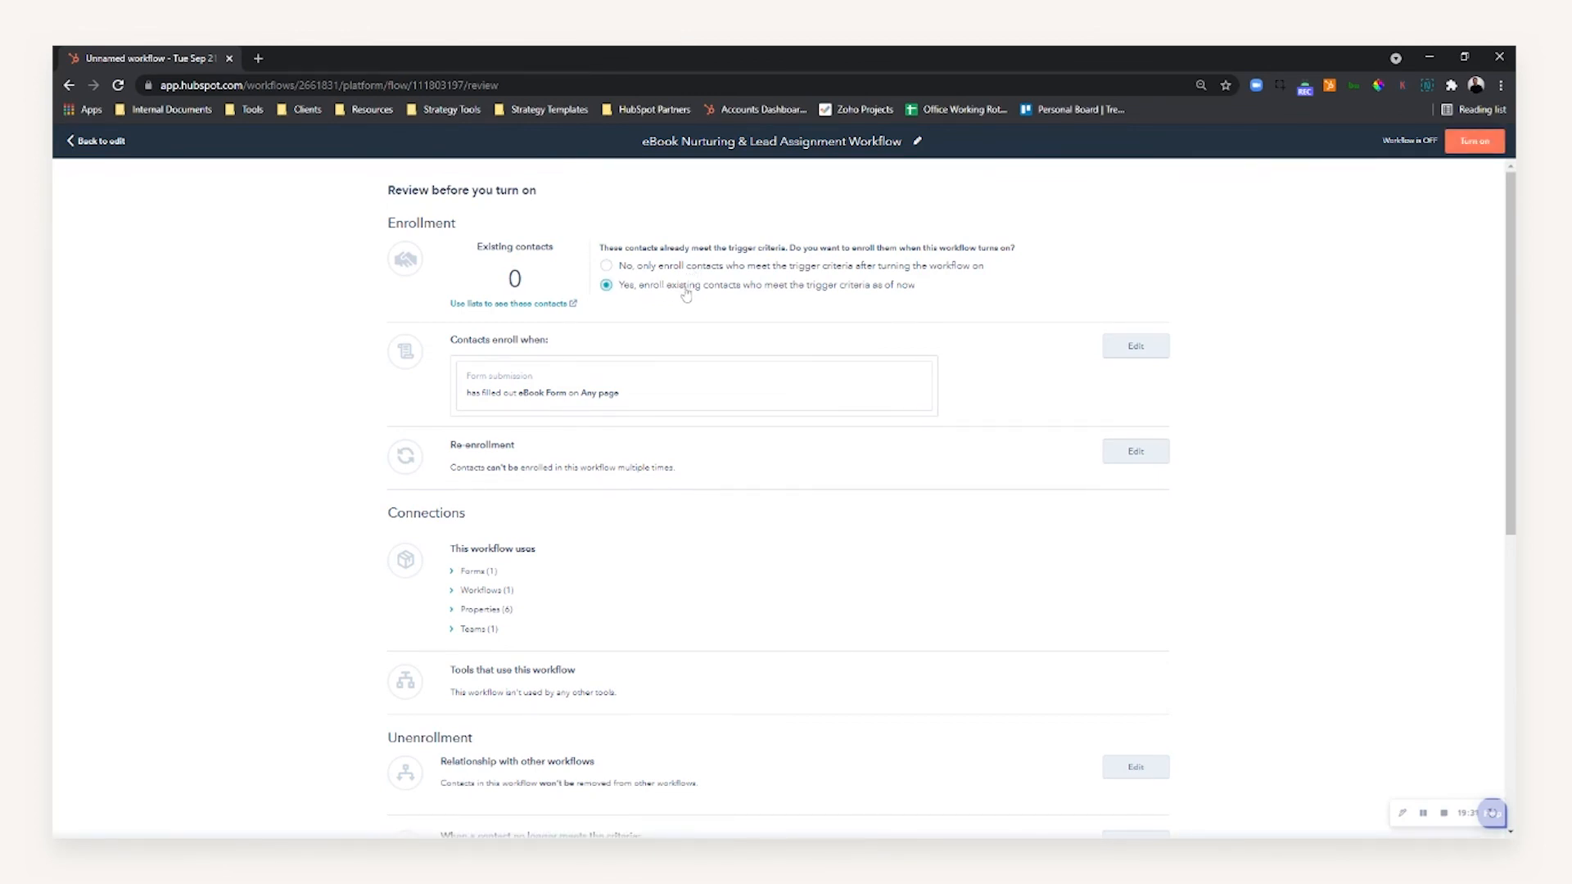
pyautogui.click(674, 270)
pyautogui.scroll(-7, 931, 534)
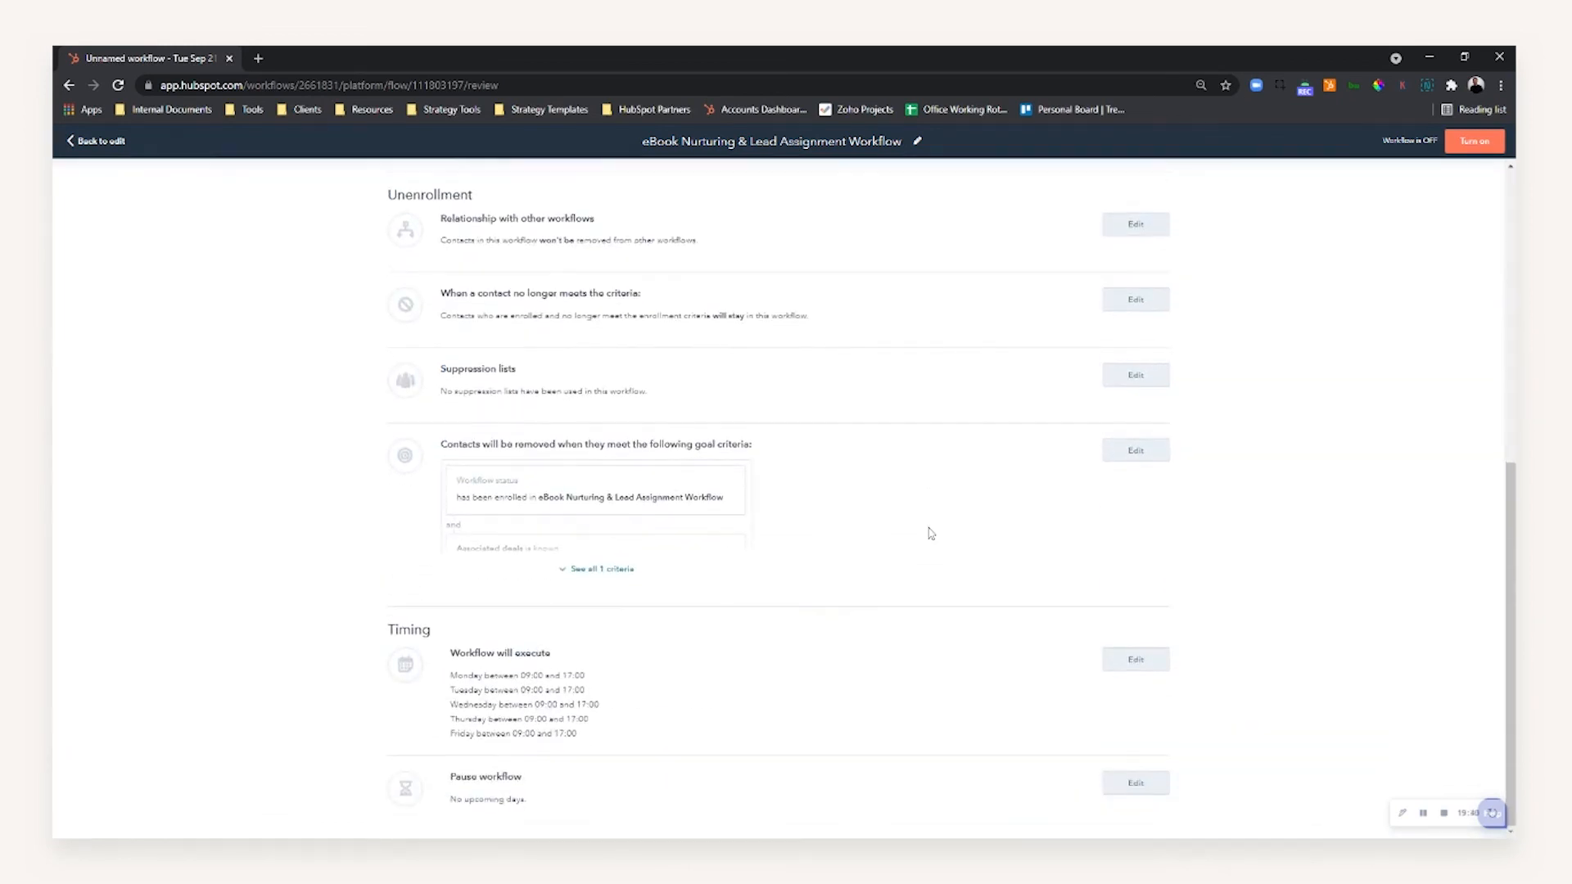
pyautogui.scroll(2, 880, 527)
pyautogui.scroll(5, 878, 527)
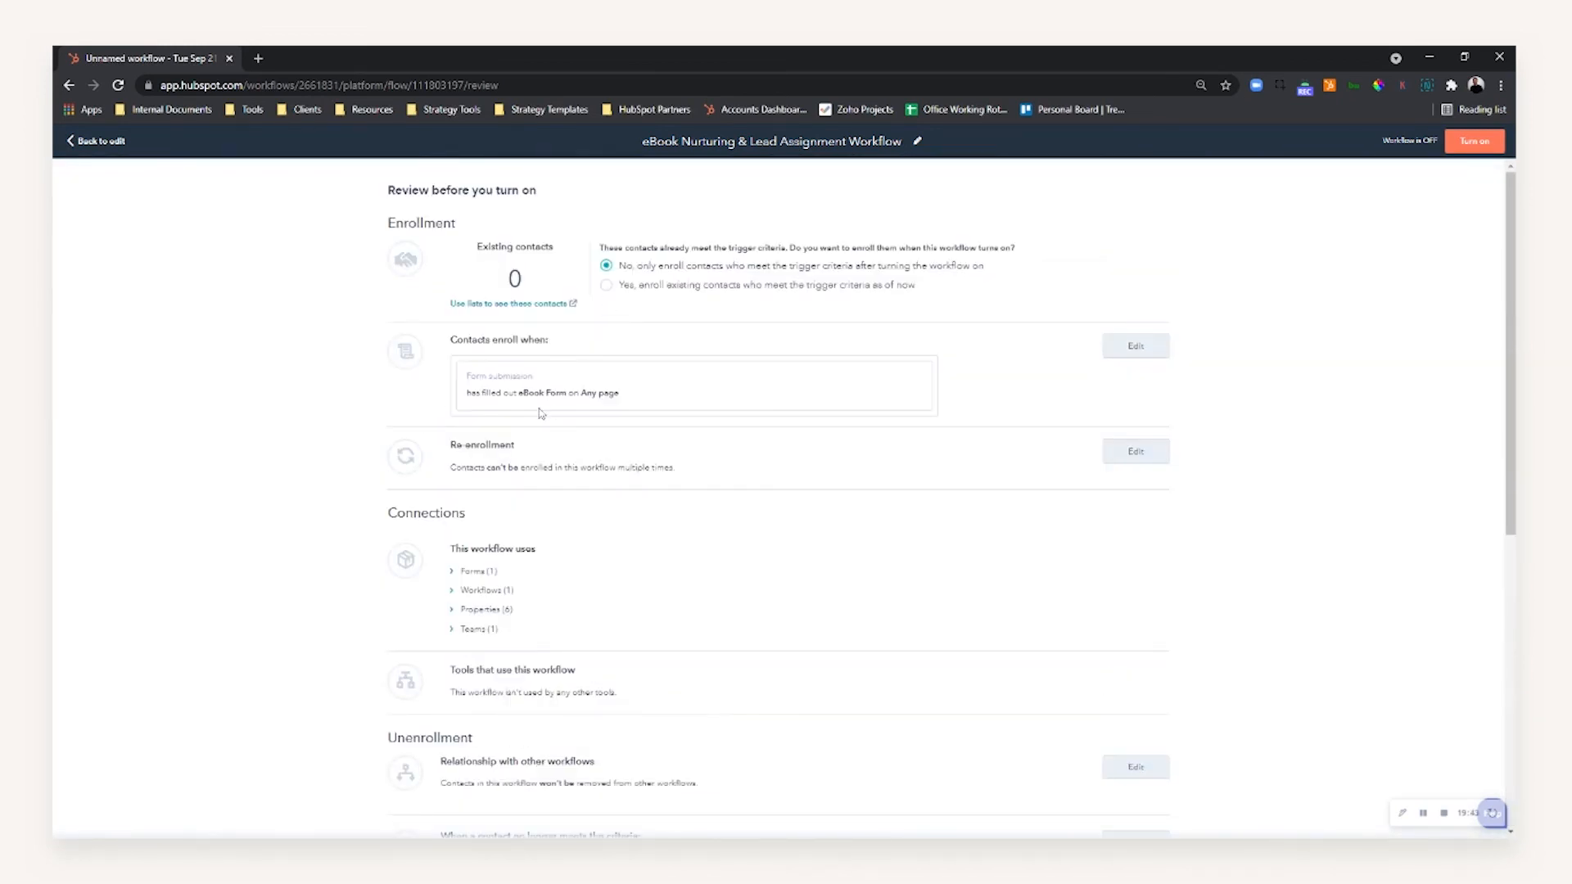
# - Examine the eBook Form enrollment trigger against the existing contacts in the enrollment section
pyautogui.moveTo(476, 394); pyautogui.dragTo(546, 394)
pyautogui.click(545, 396)
pyautogui.moveTo(501, 296); pyautogui.dragTo(519, 280)
pyautogui.click(1047, 297)
# - Expand the forms, workflows, properties and teams this workflow uses, and review its unenrollment and timing settings
pyautogui.click(481, 571)
pyautogui.click(481, 615)
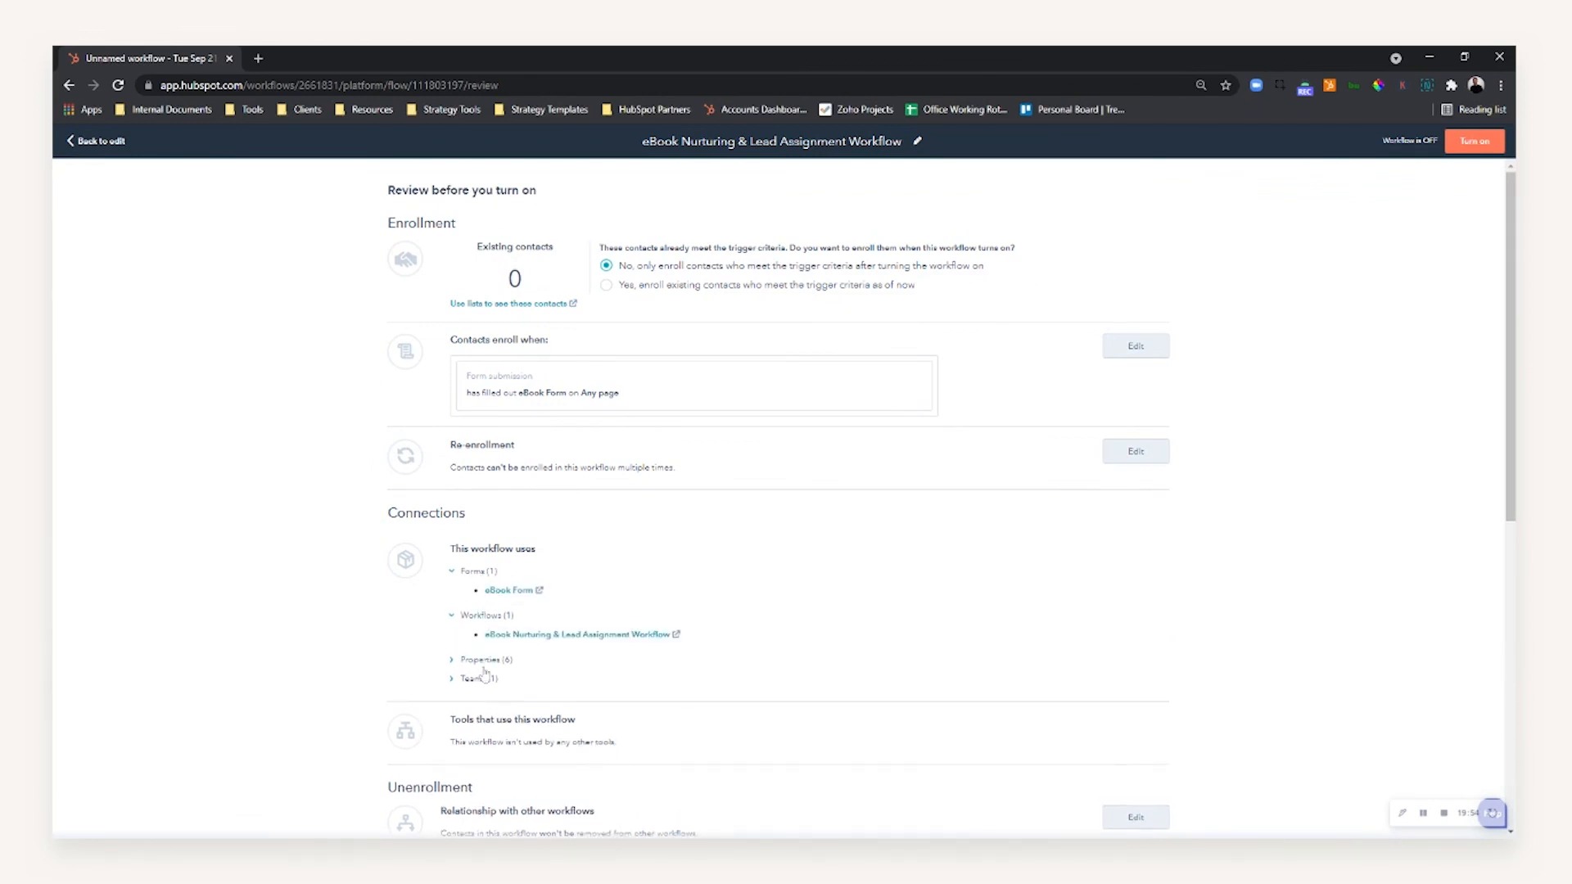
pyautogui.click(481, 659)
pyautogui.click(475, 779)
pyautogui.scroll(-2, 409, 655)
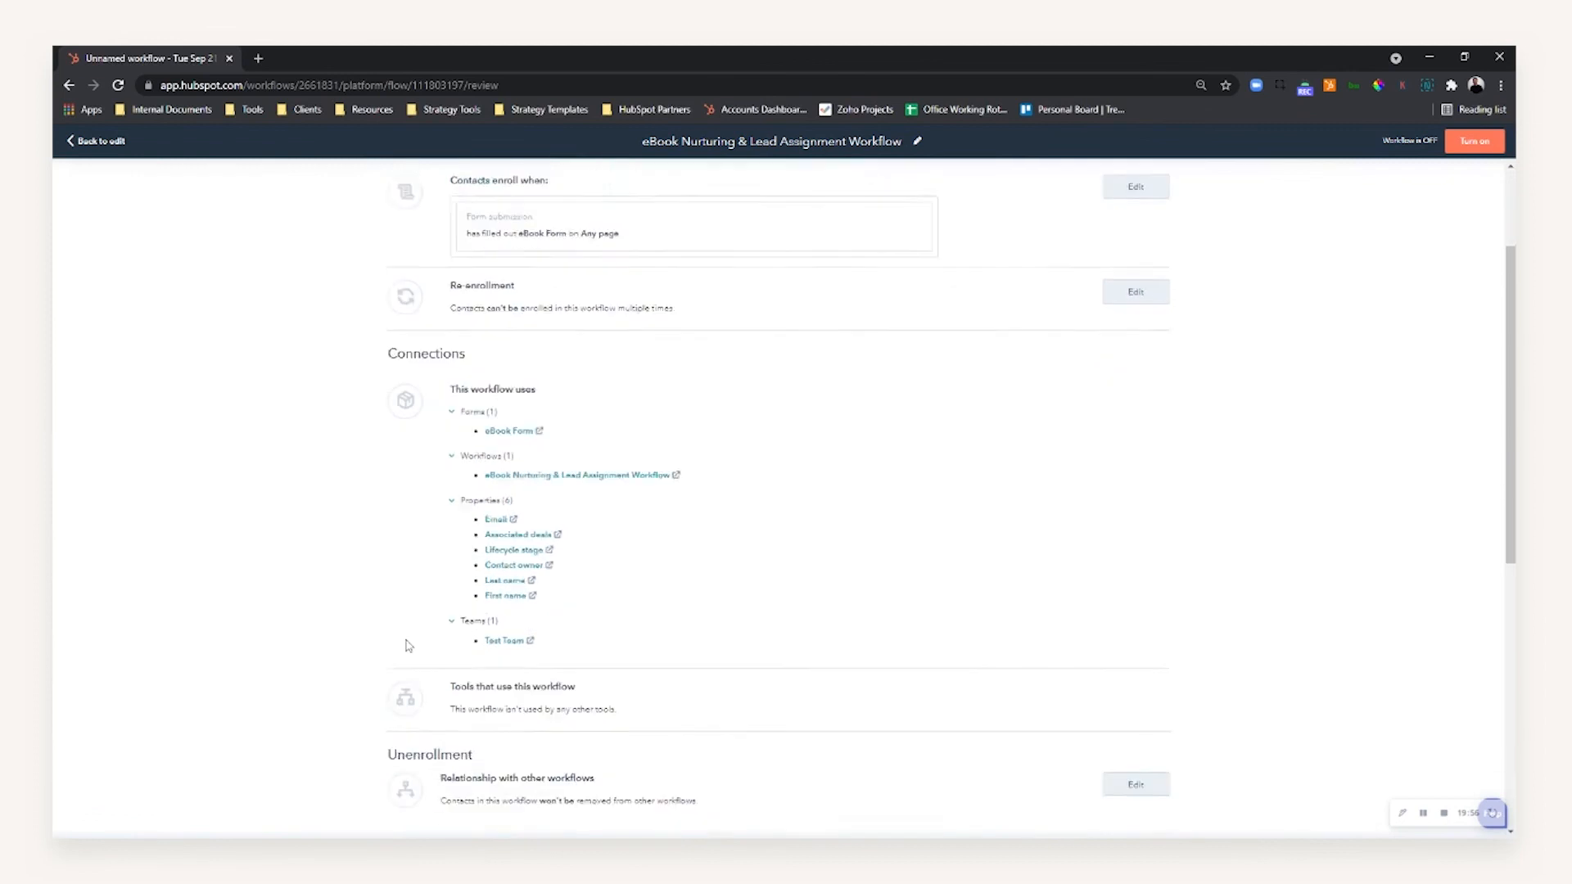
pyautogui.scroll(-2, 409, 645)
pyautogui.scroll(-4, 483, 617)
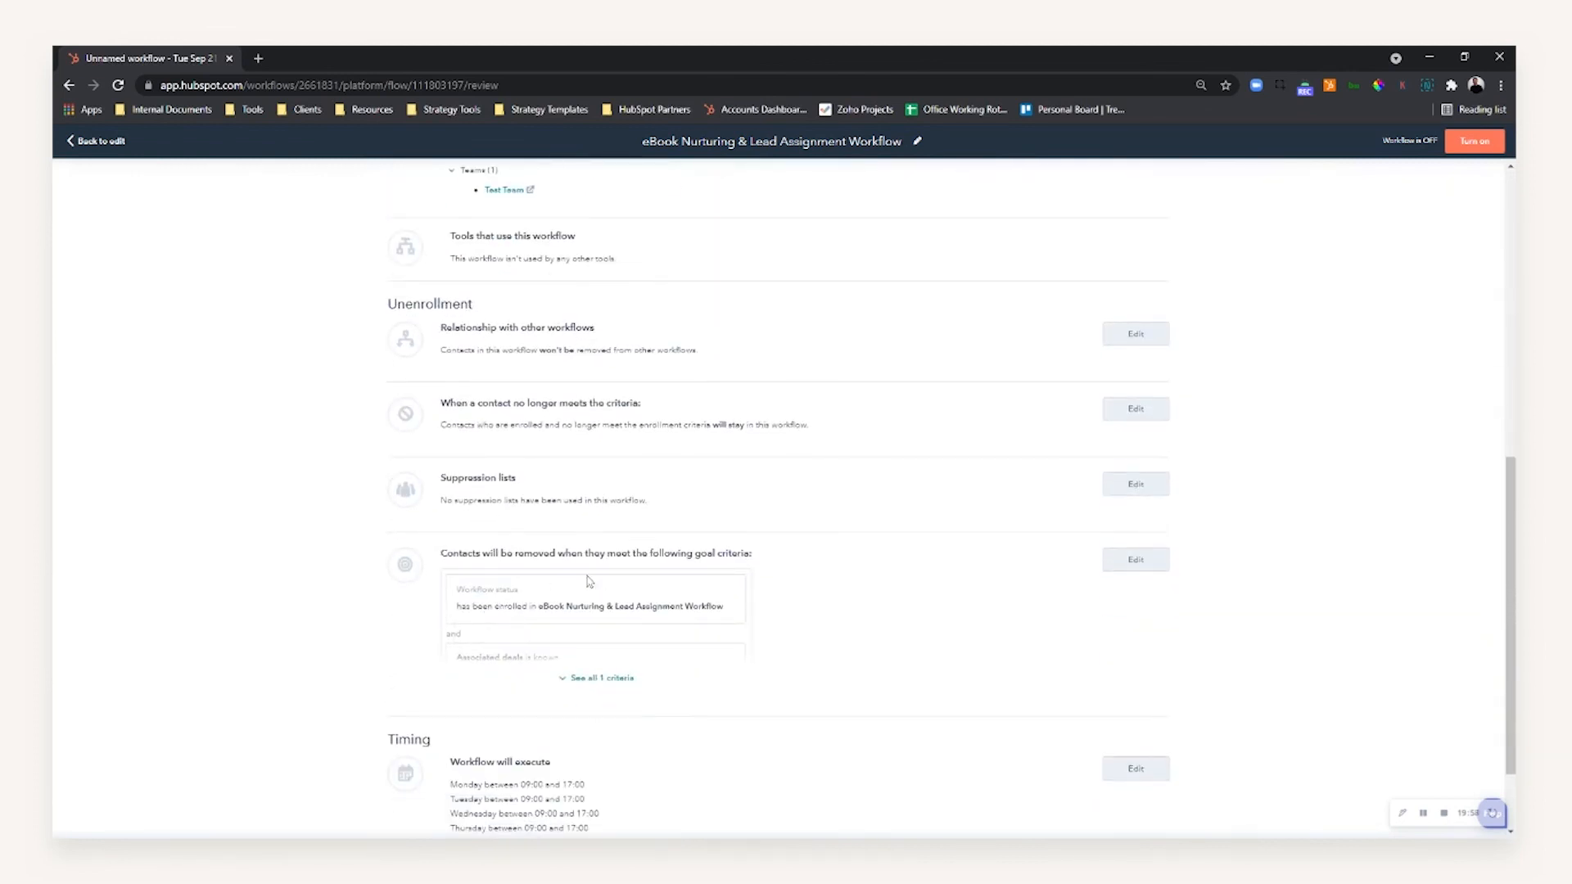
pyautogui.scroll(-2, 588, 581)
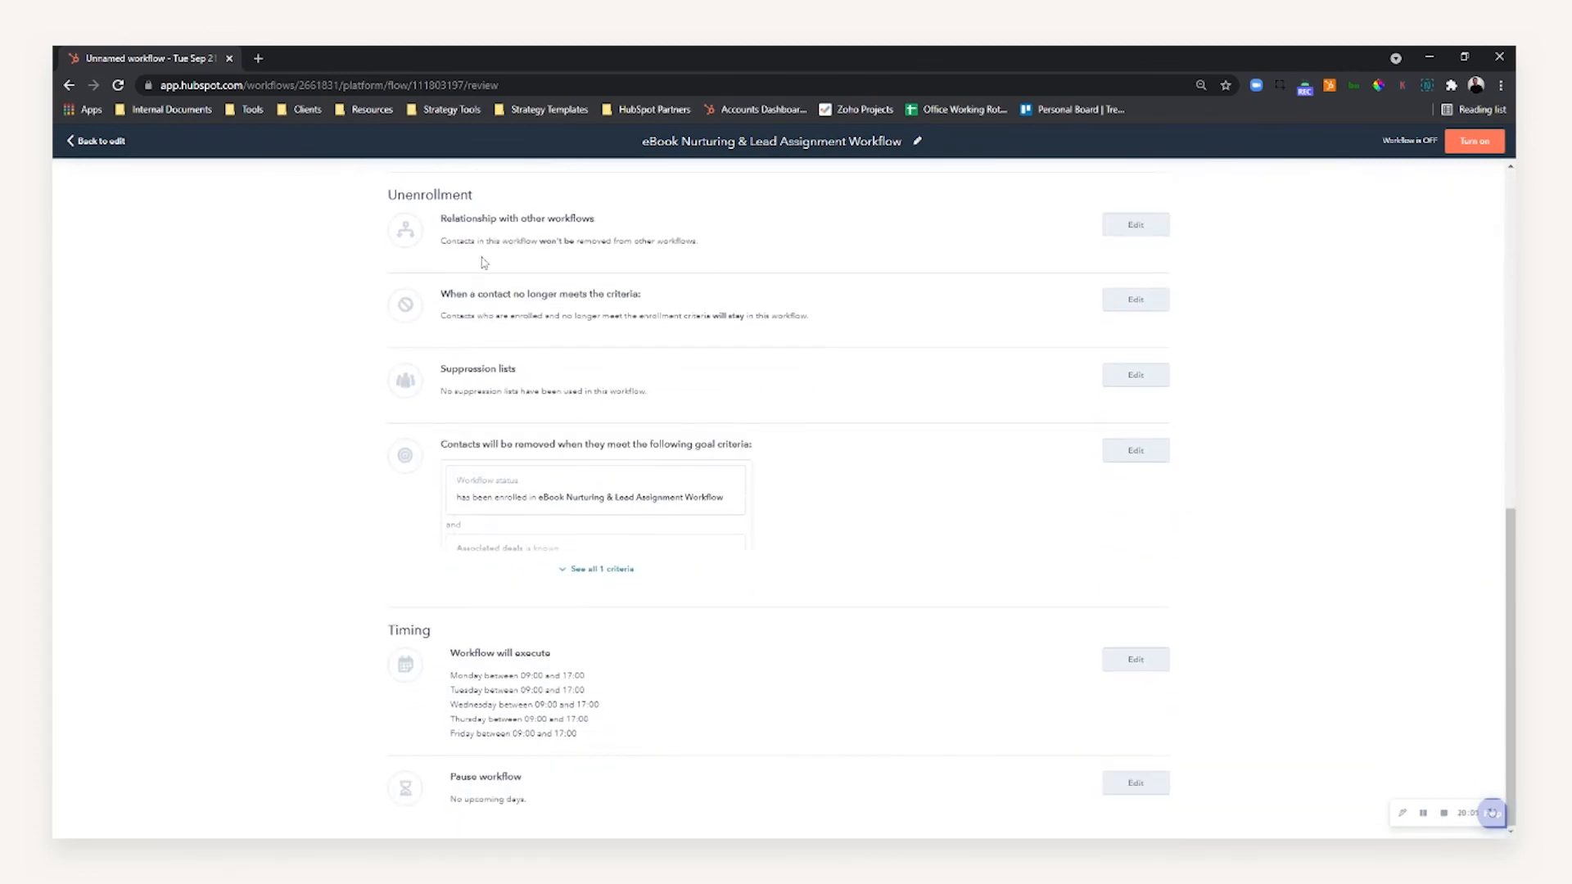
# - Turn on the eBook Nurturing & Lead Assignment Workflow
pyautogui.scroll(15, 880, 519)
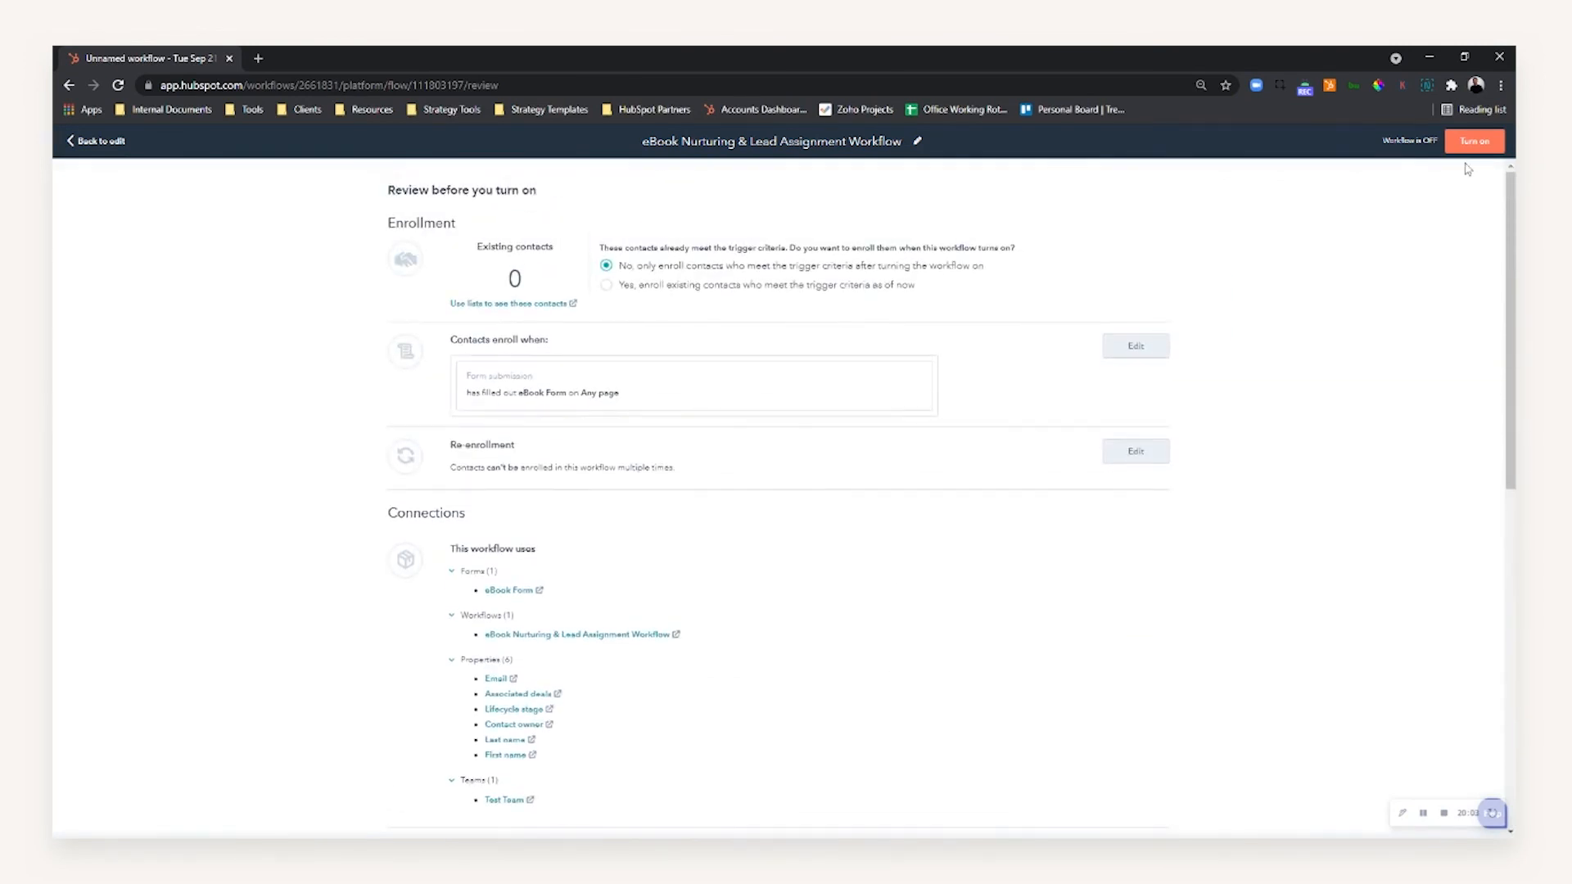
pyautogui.click(1464, 142)
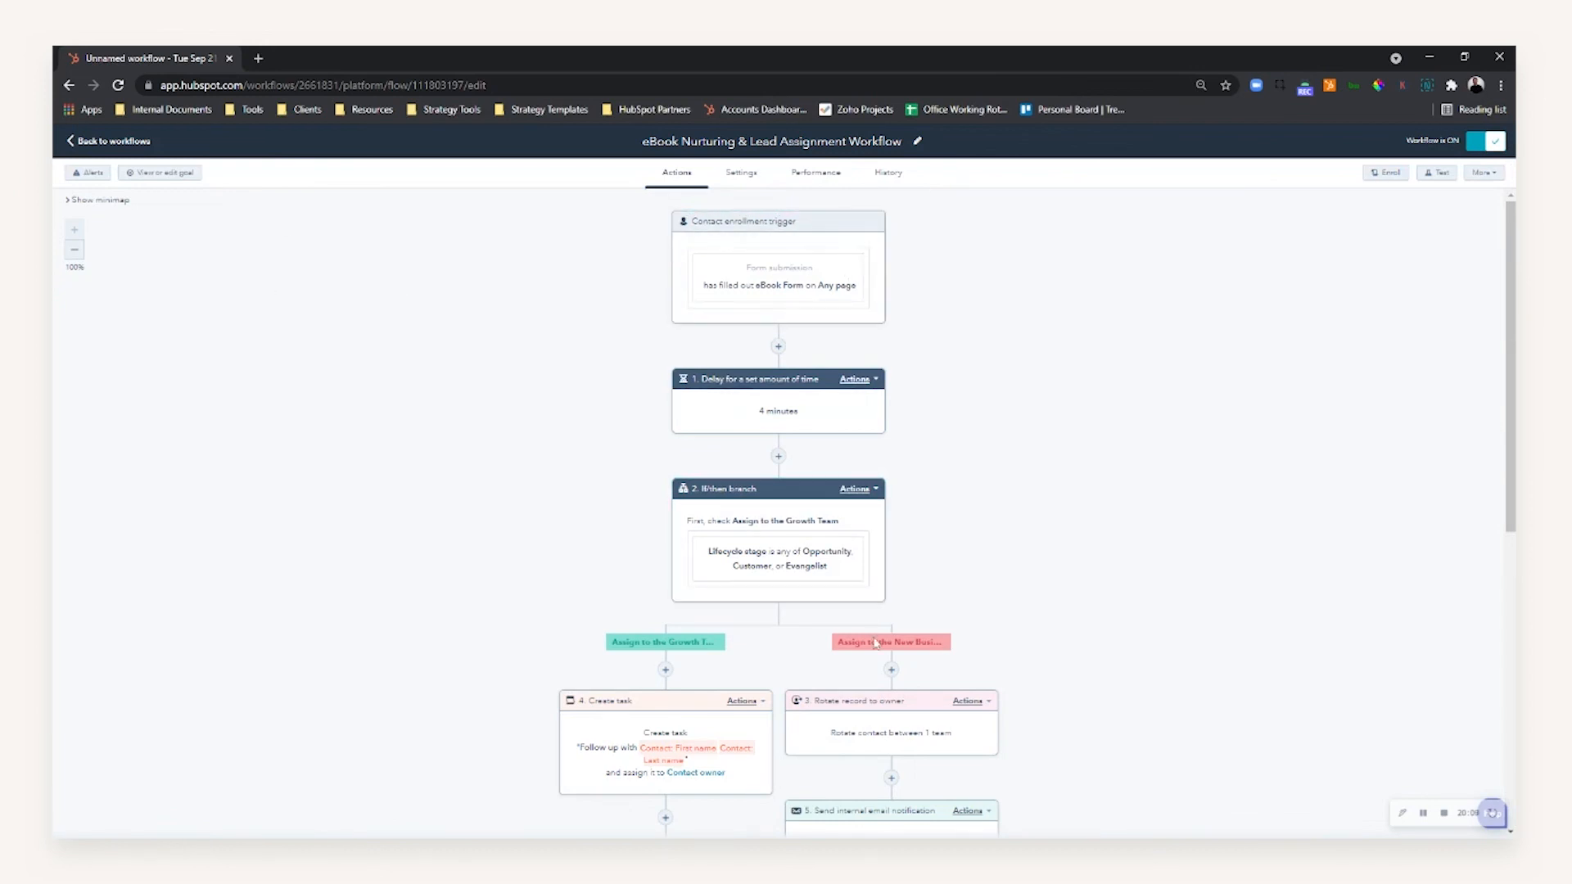
# - Look through the active workflow's performance and settings pages and return to its actions
pyautogui.click(813, 174)
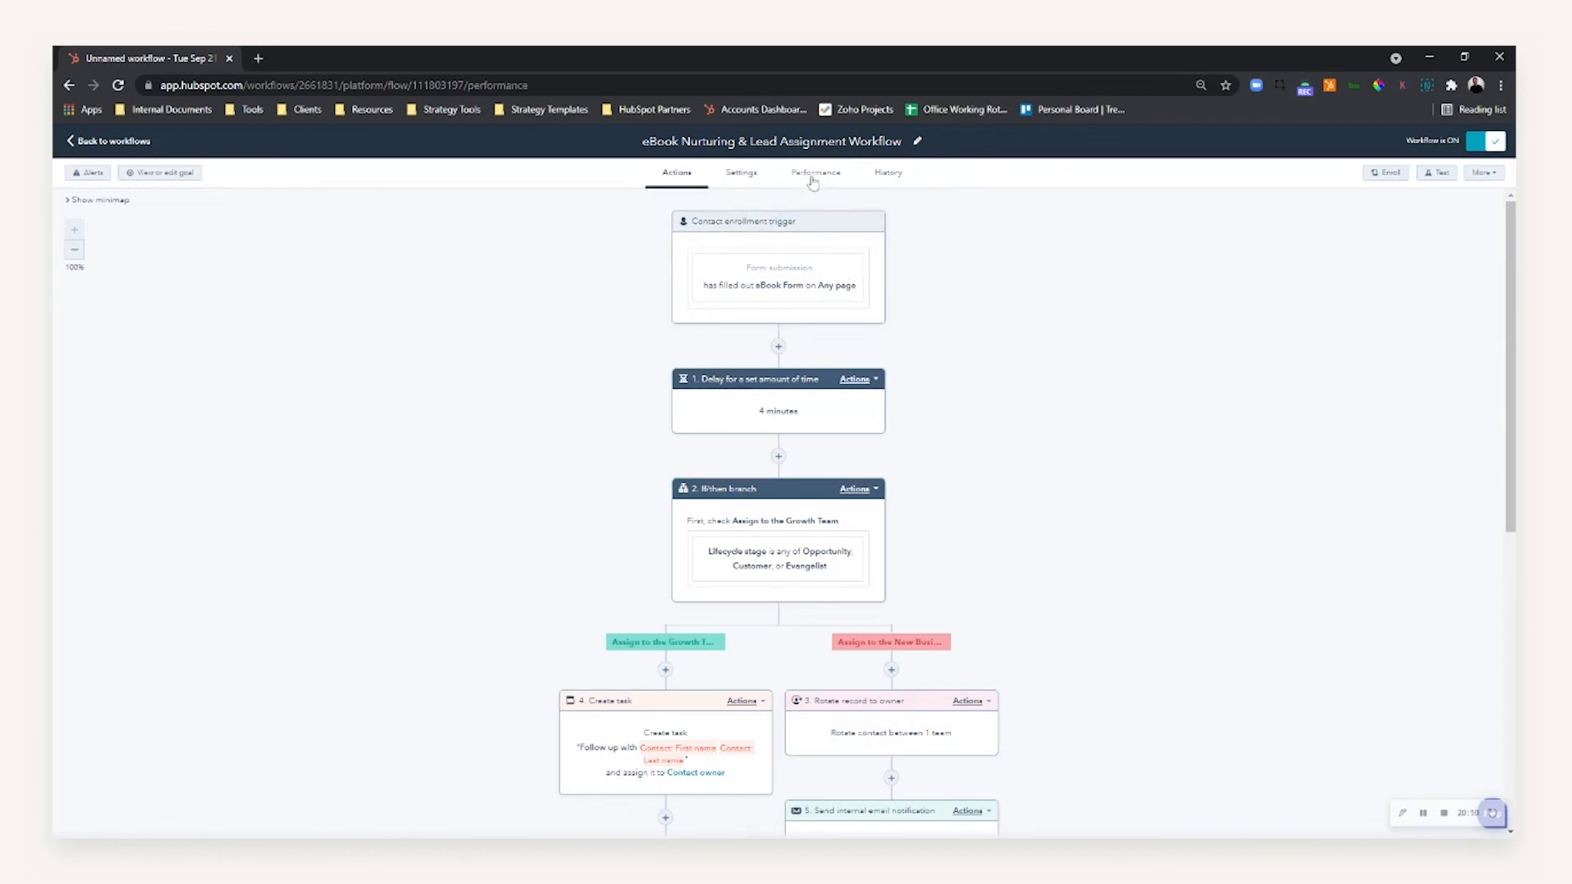
pyautogui.click(746, 175)
pyautogui.click(676, 172)
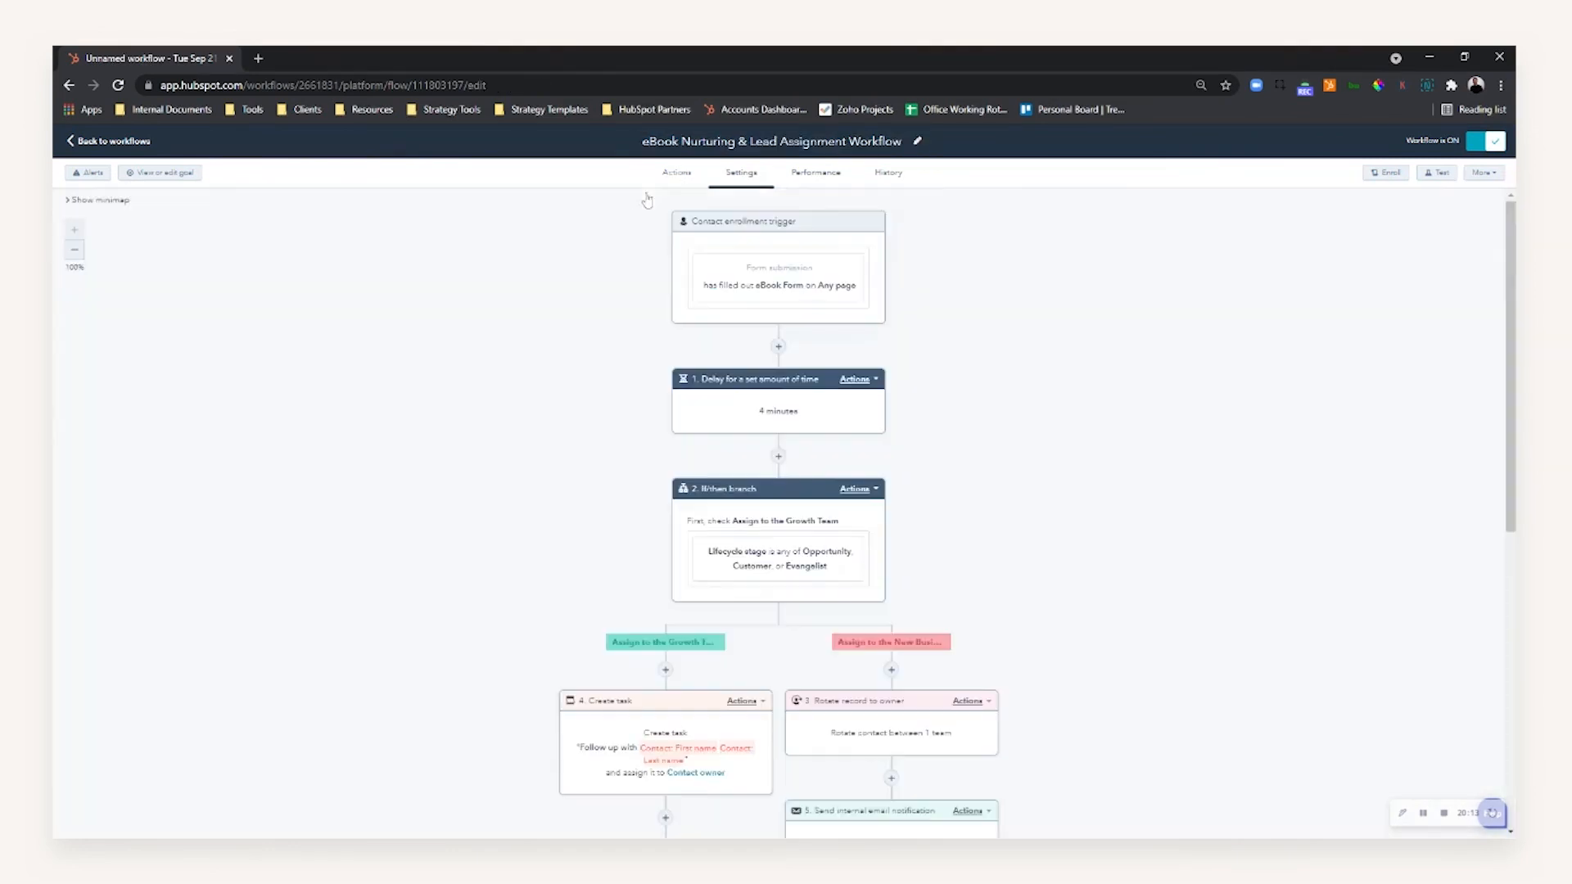